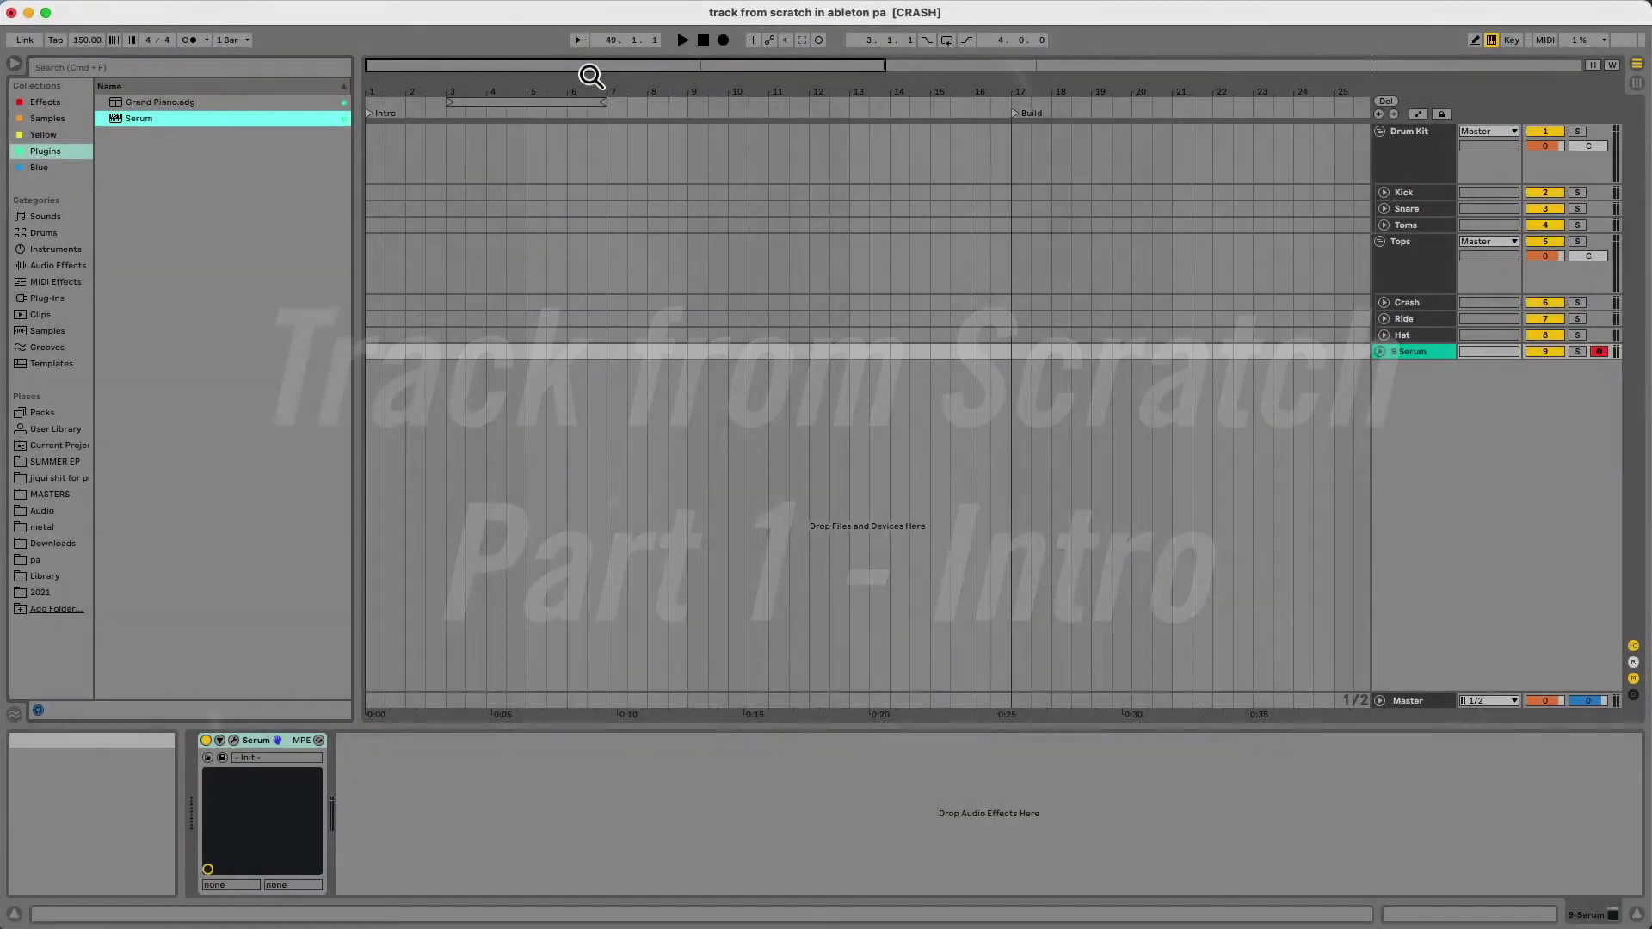
# Review the arrangement sections and examine the effect chains on the Drum Kit and Tops groups
pyautogui.moveTo(591, 76); pyautogui.dragTo(590, 34)
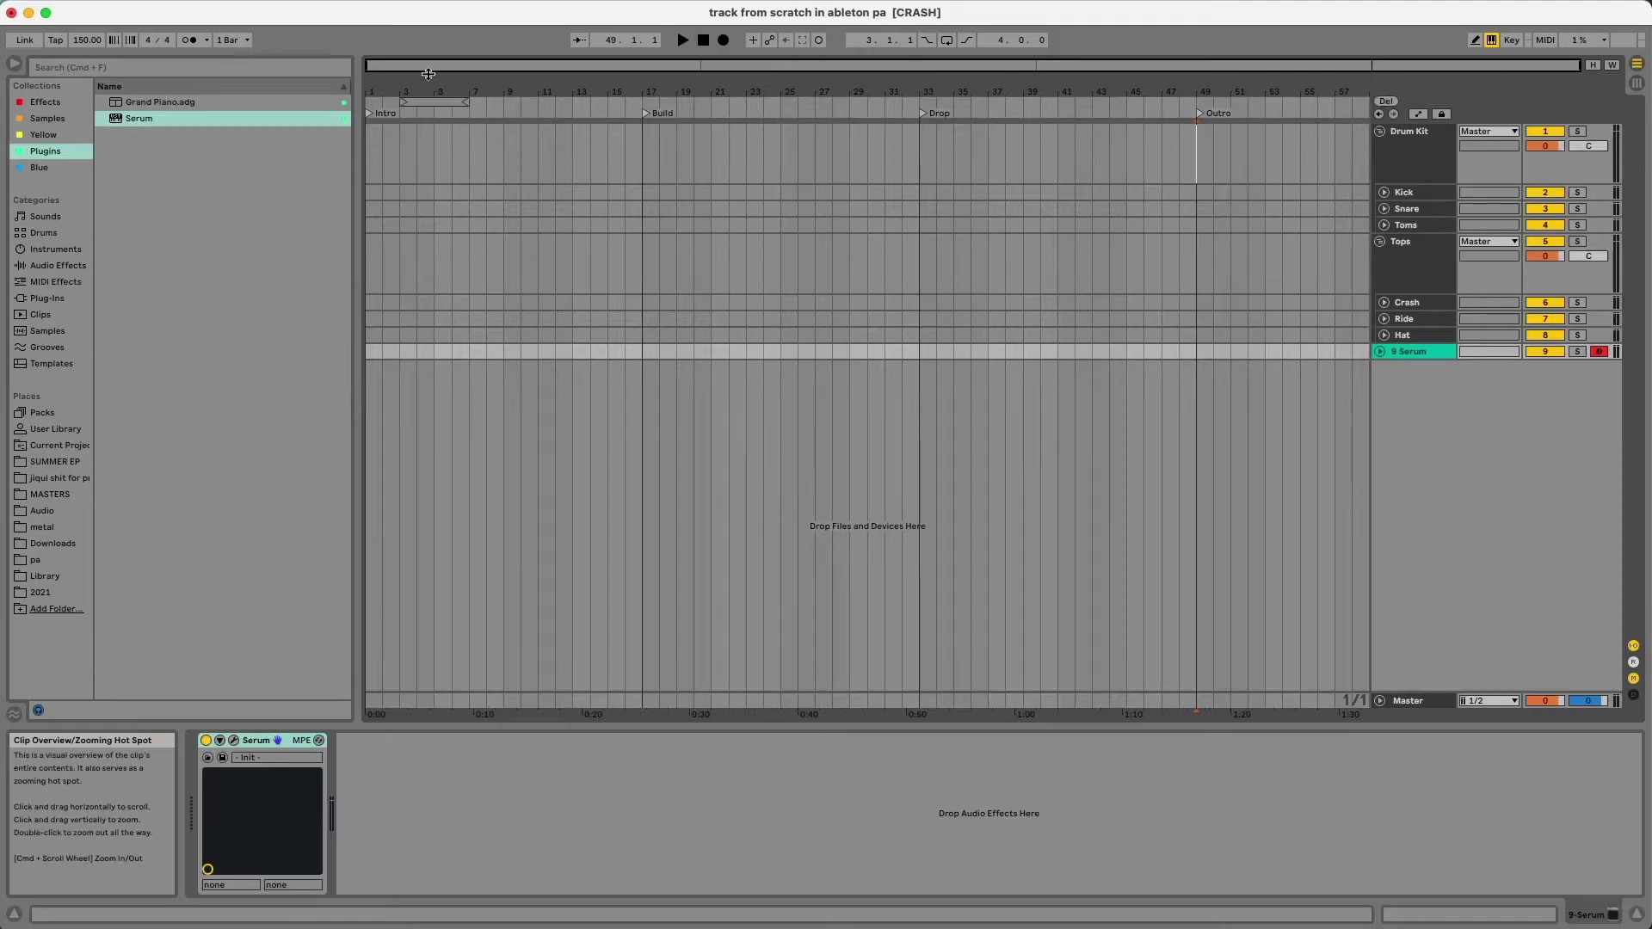
pyautogui.moveTo(428, 69)
pyautogui.mouseDown()
pyautogui.moveTo(427, 107)
pyautogui.moveTo(425, 79)
pyautogui.mouseUp()
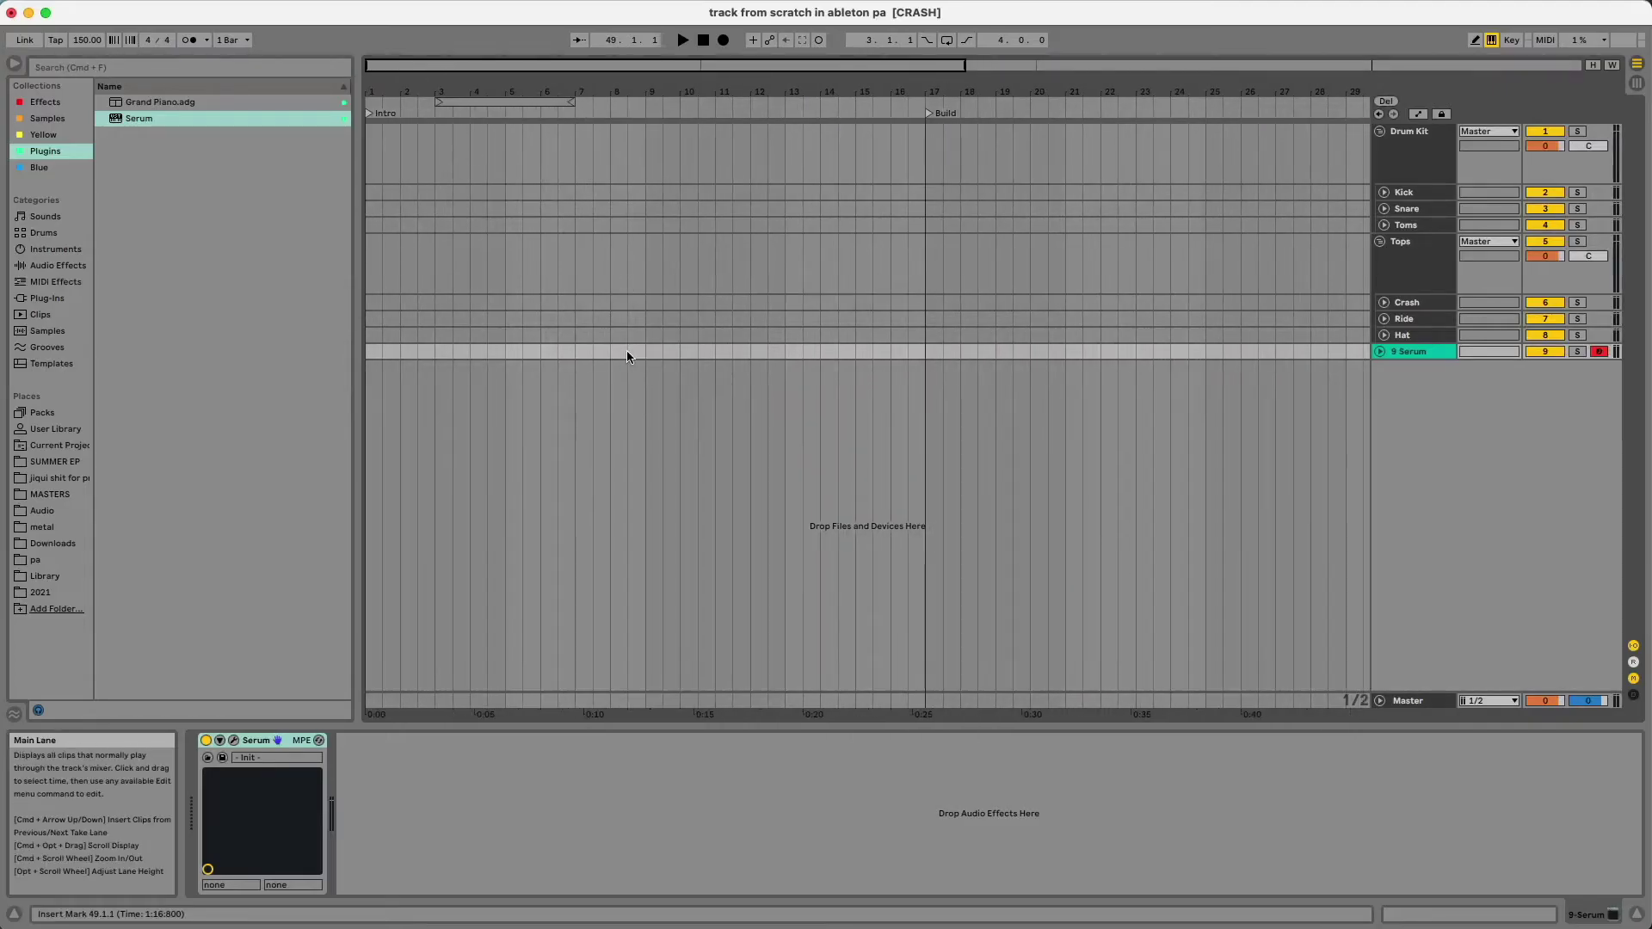
pyautogui.click(1406, 158)
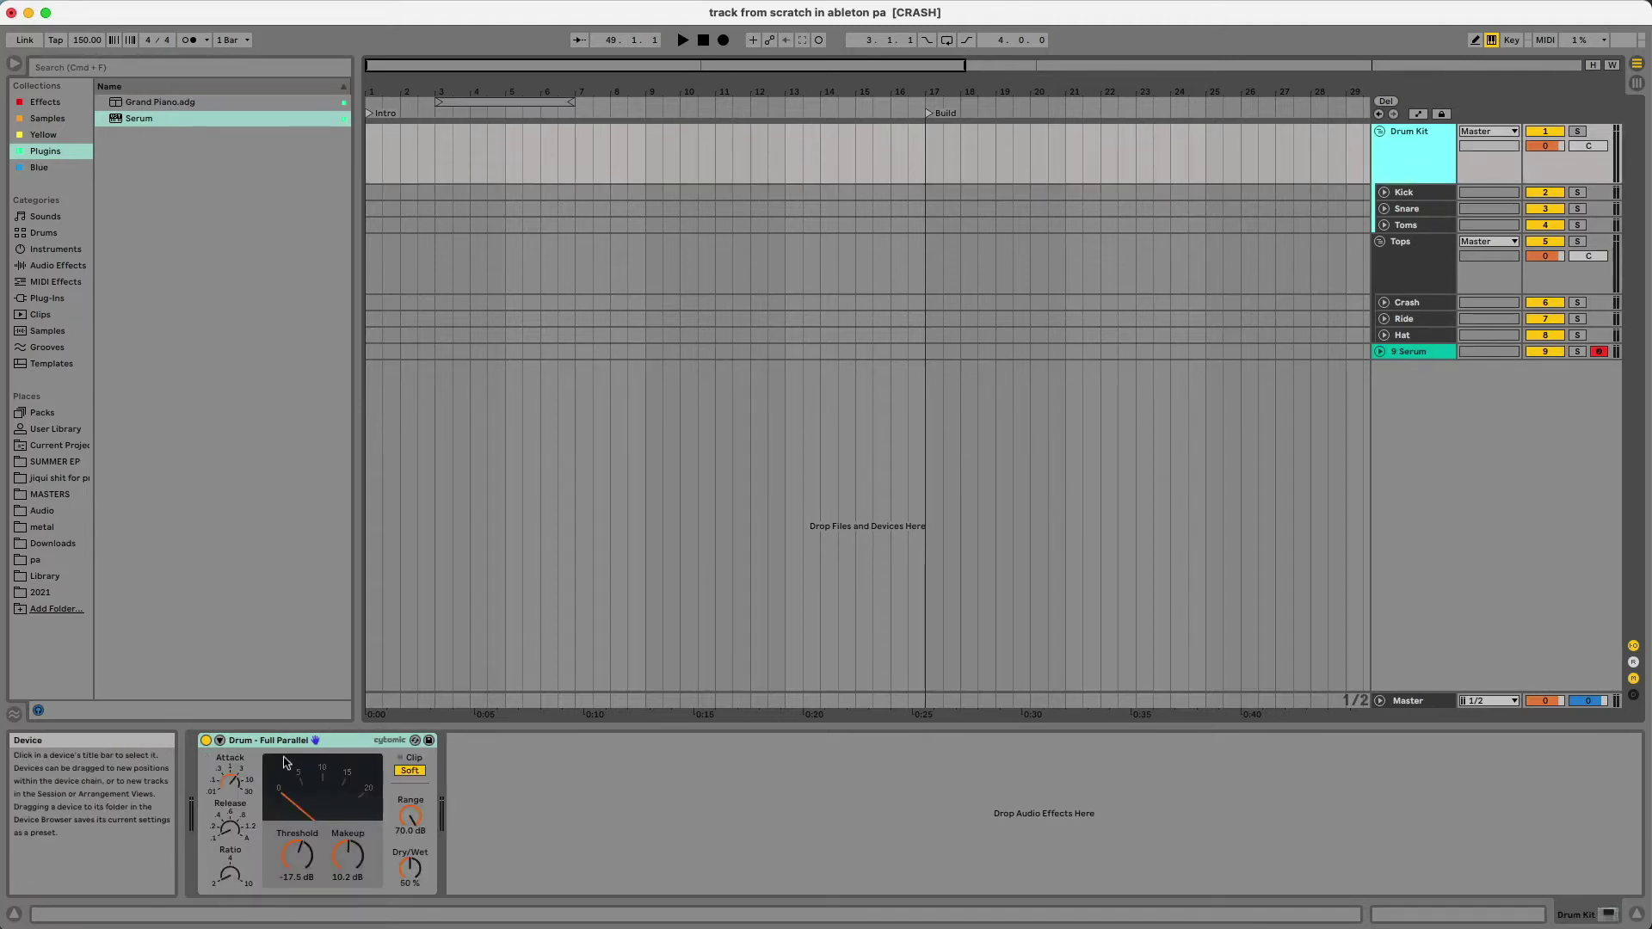
pyautogui.click(1435, 273)
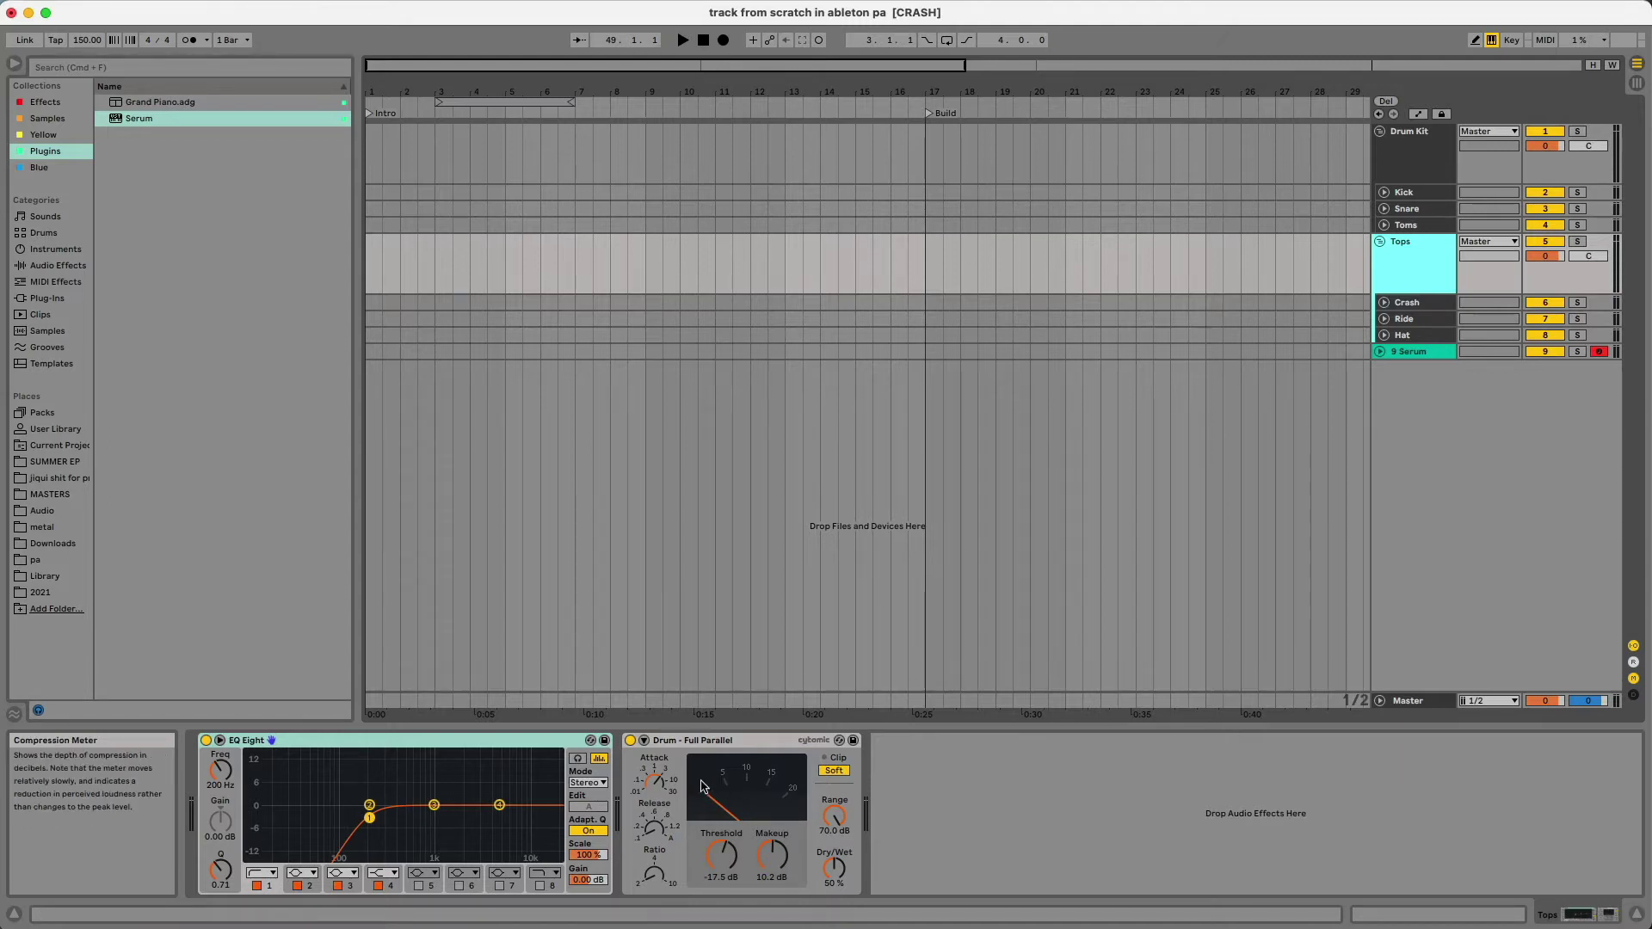
# Unfold the Serum track and insert an empty MIDI clip covering its first four bars
pyautogui.click(1380, 352)
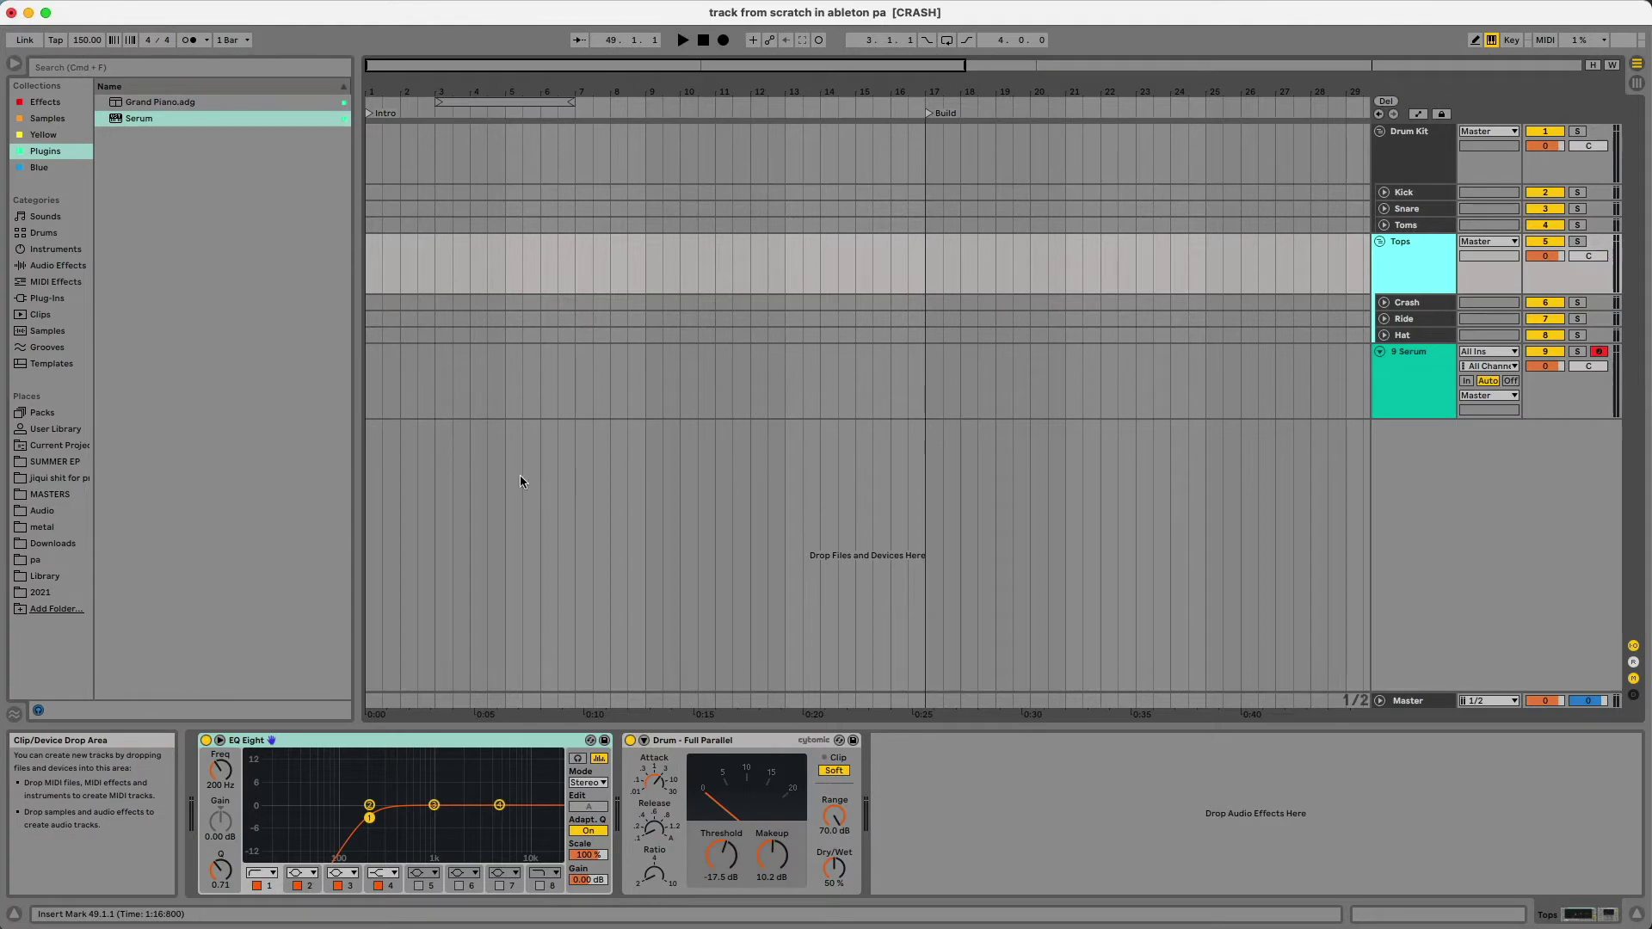
pyautogui.moveTo(374, 67); pyautogui.dragTo(374, 120)
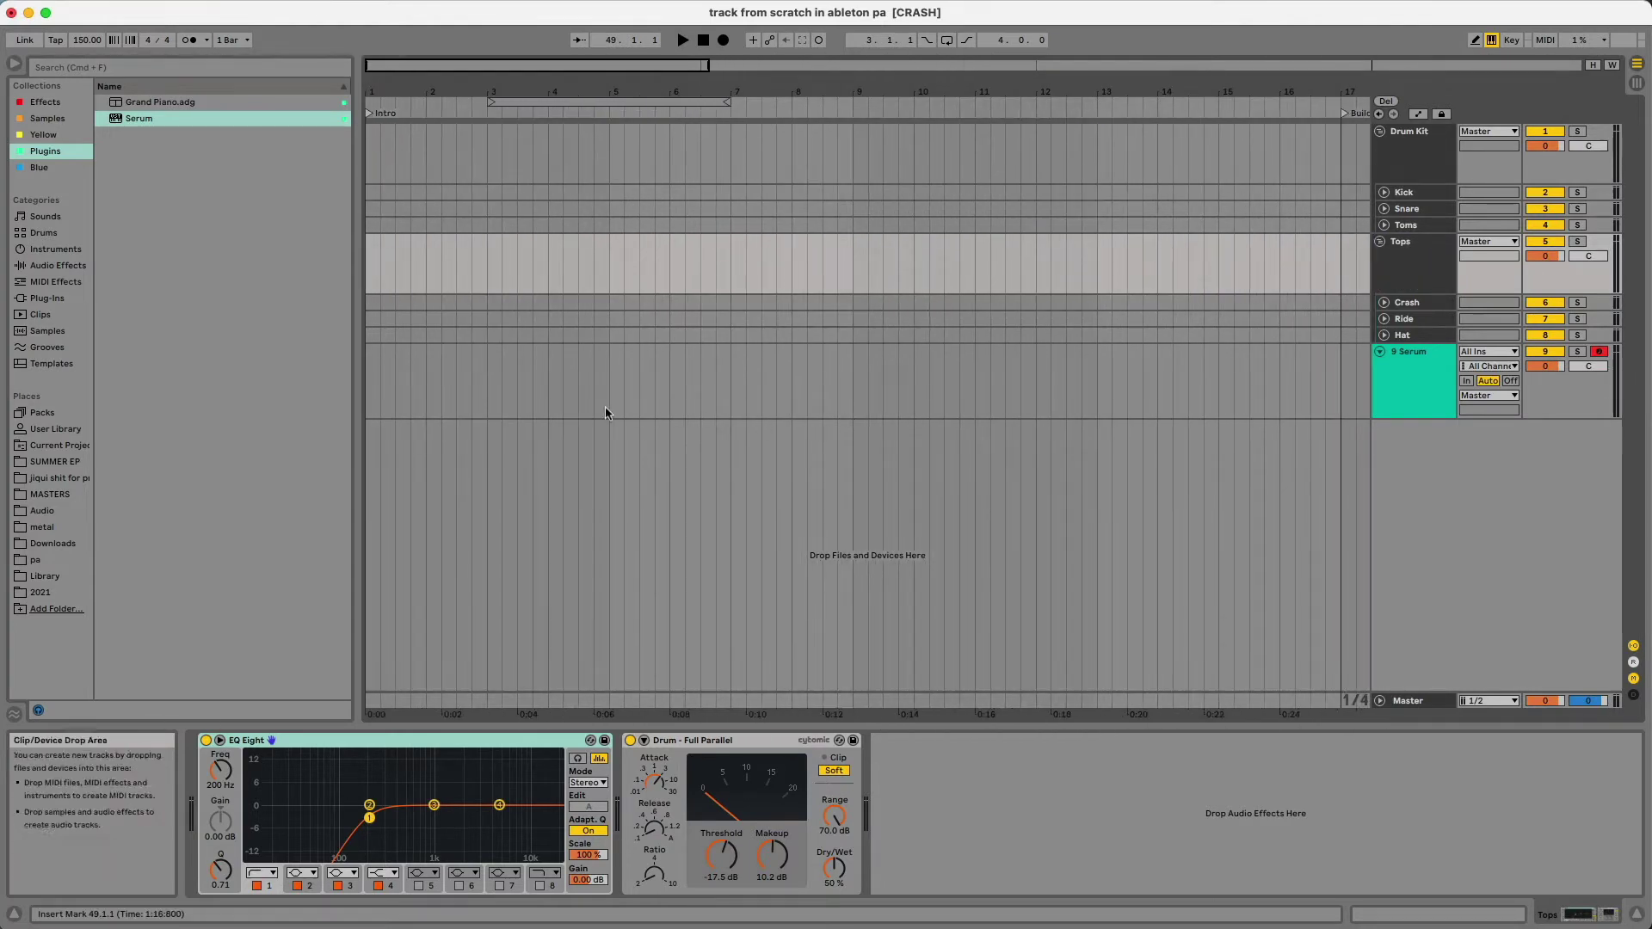
pyautogui.moveTo(608, 397); pyautogui.dragTo(270, 389)
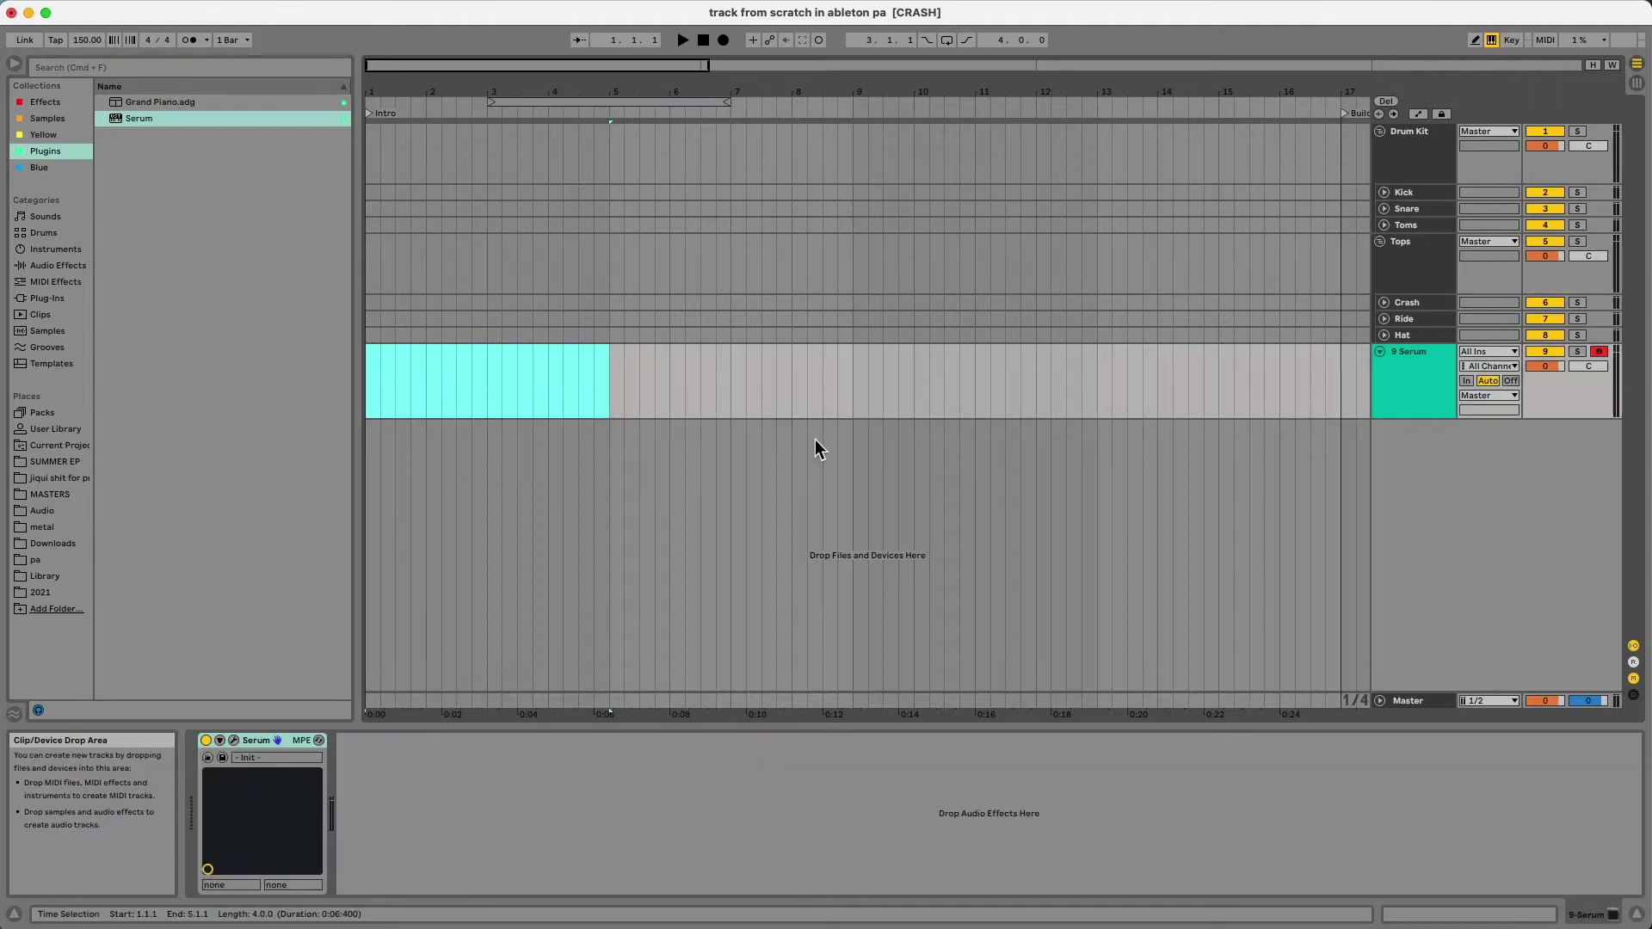
pyautogui.press('super+shift+m')
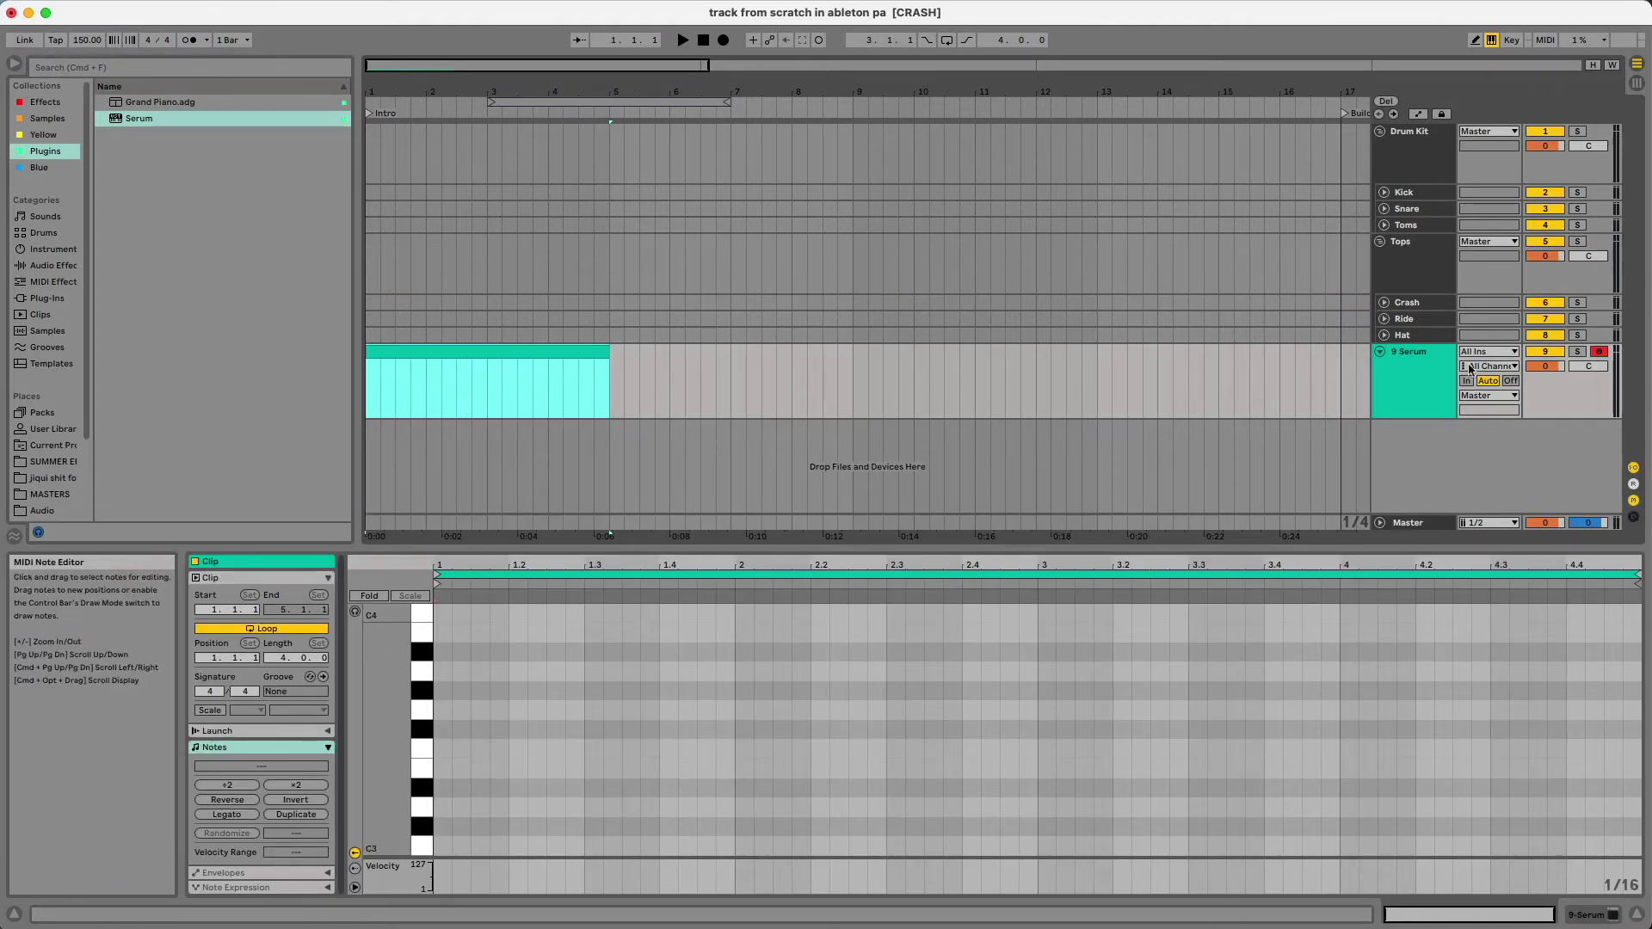
# Turn on scale highlighting for the new Serum clip and set its scale to E Minor
pyautogui.click(208, 711)
pyautogui.click(248, 710)
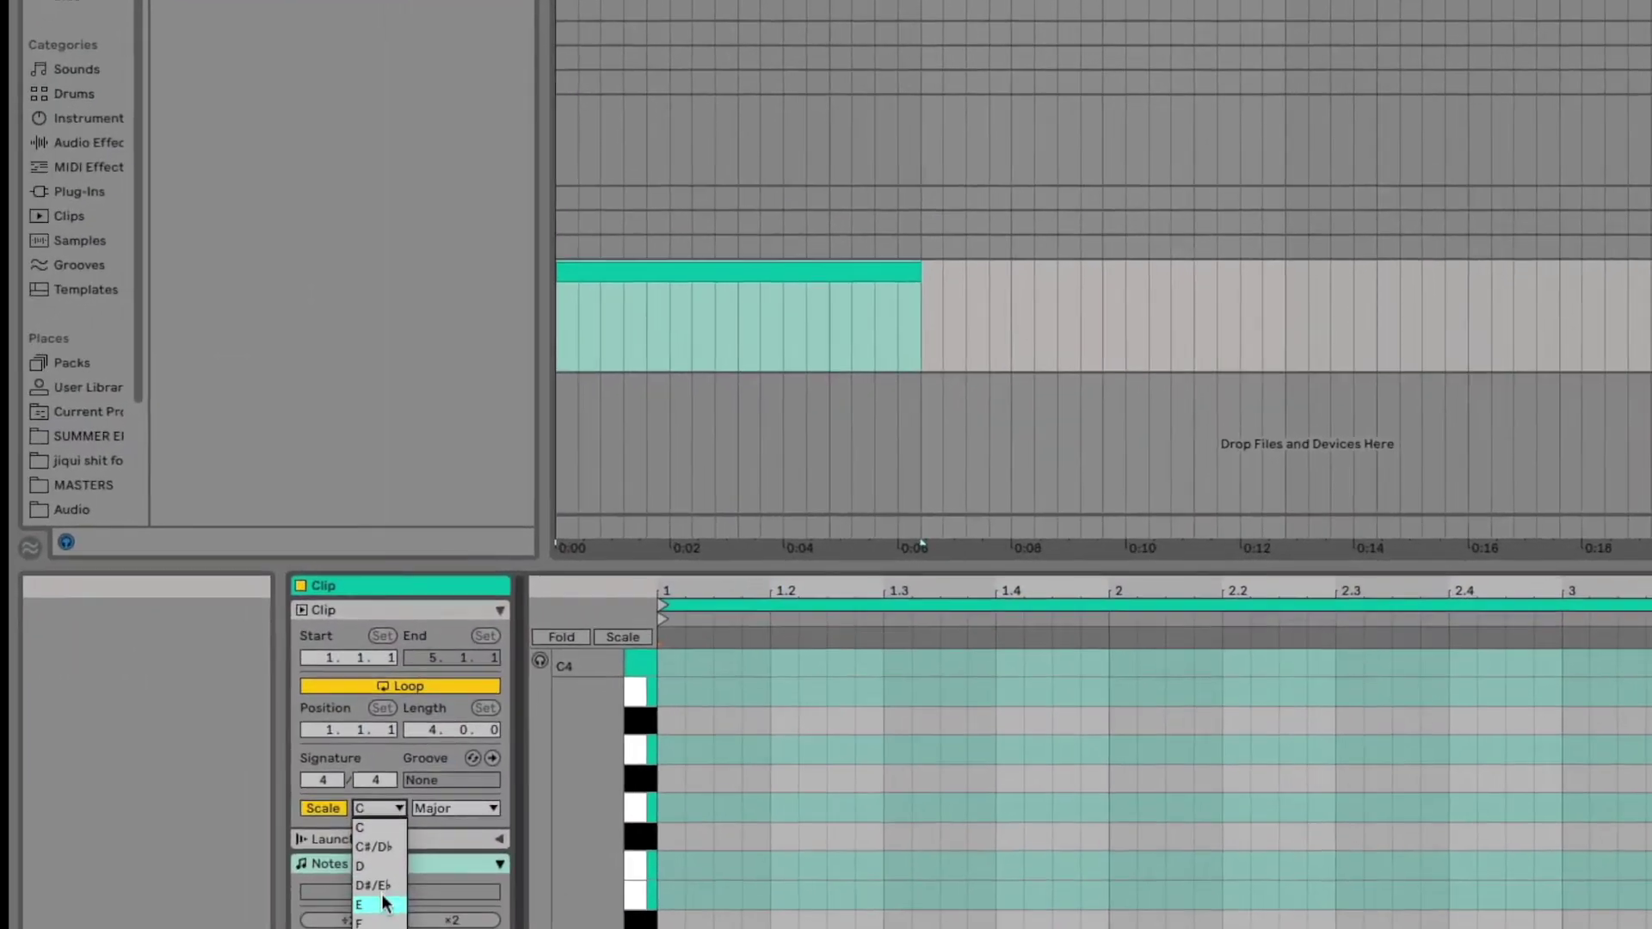
pyautogui.click(245, 776)
pyautogui.click(600, 855)
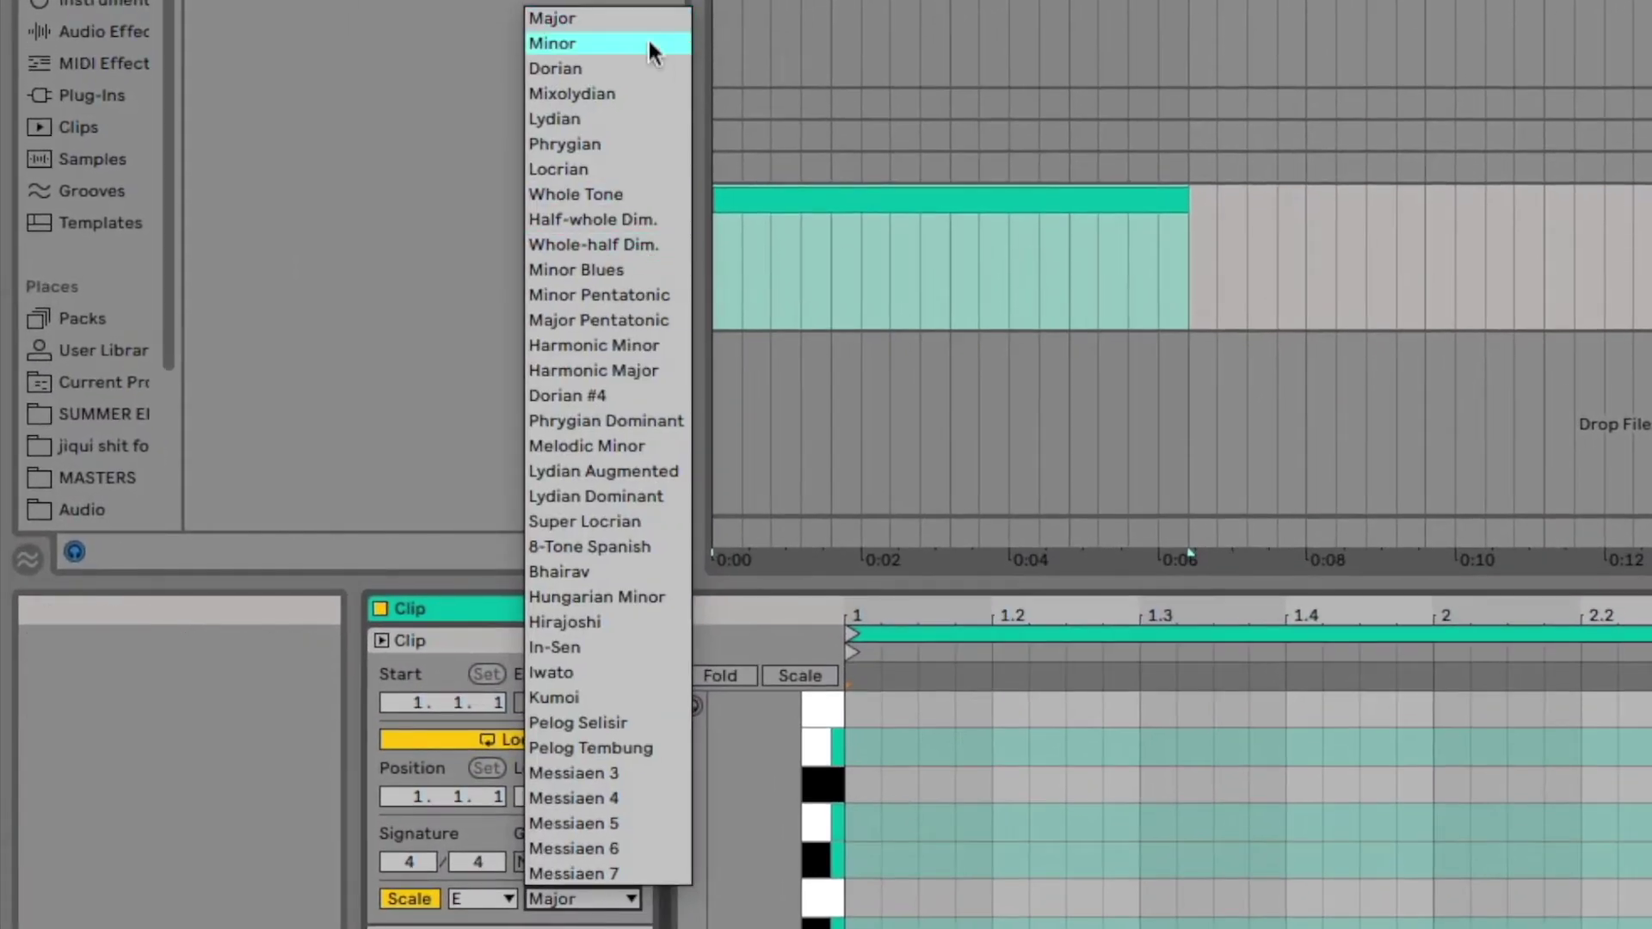
pyautogui.click(666, 86)
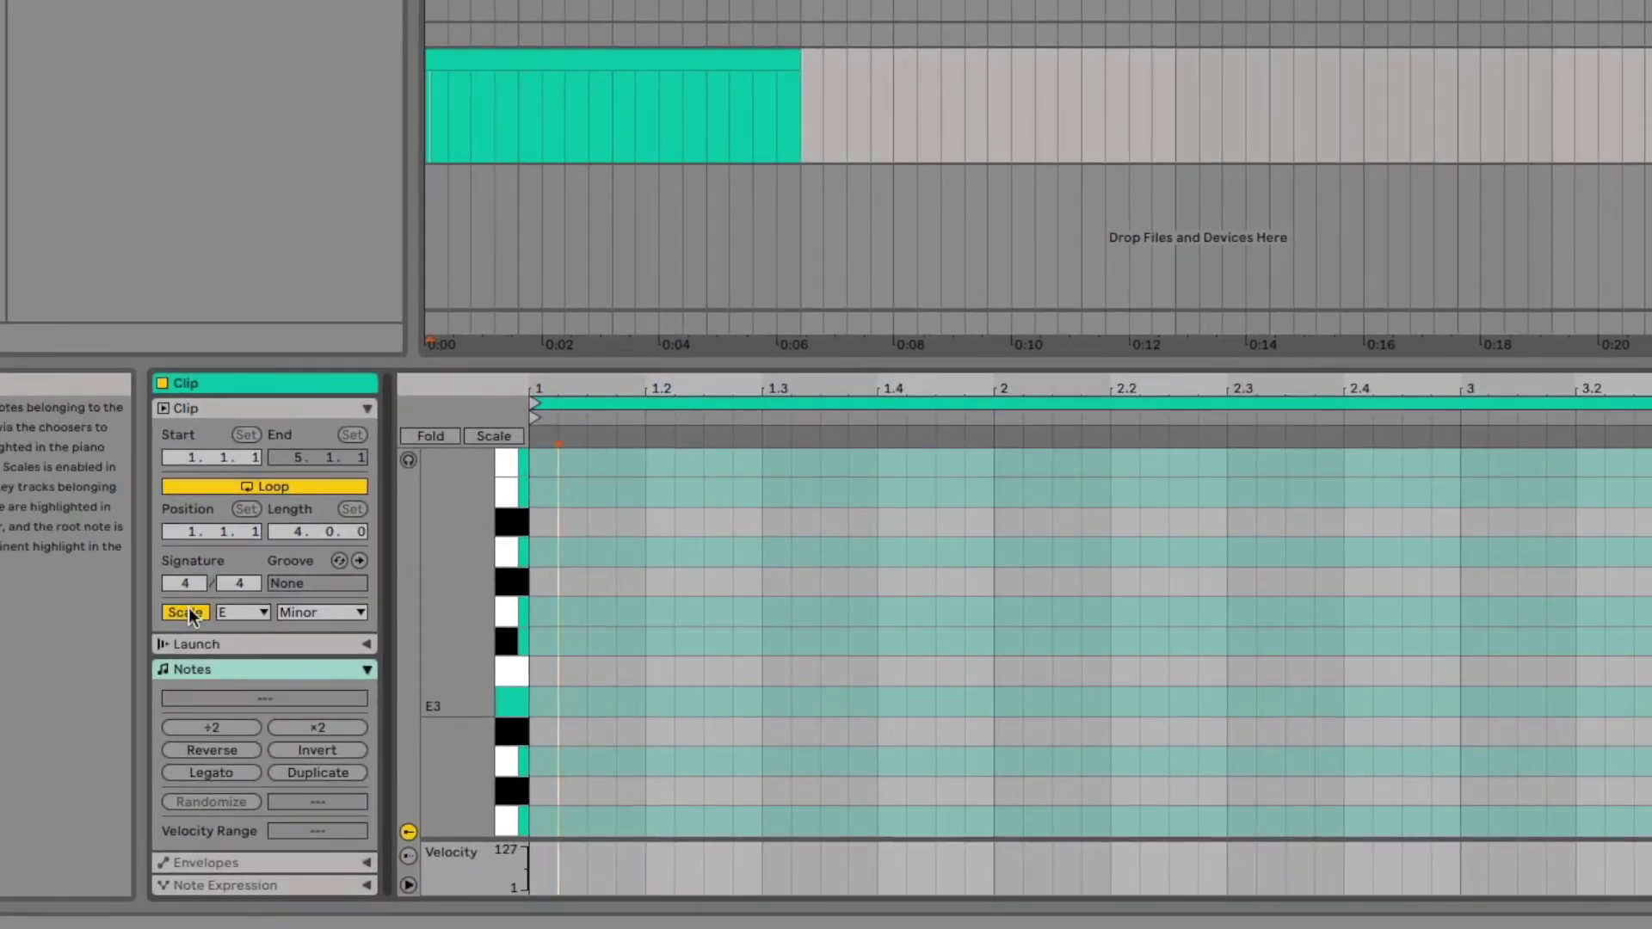
pyautogui.click(244, 612)
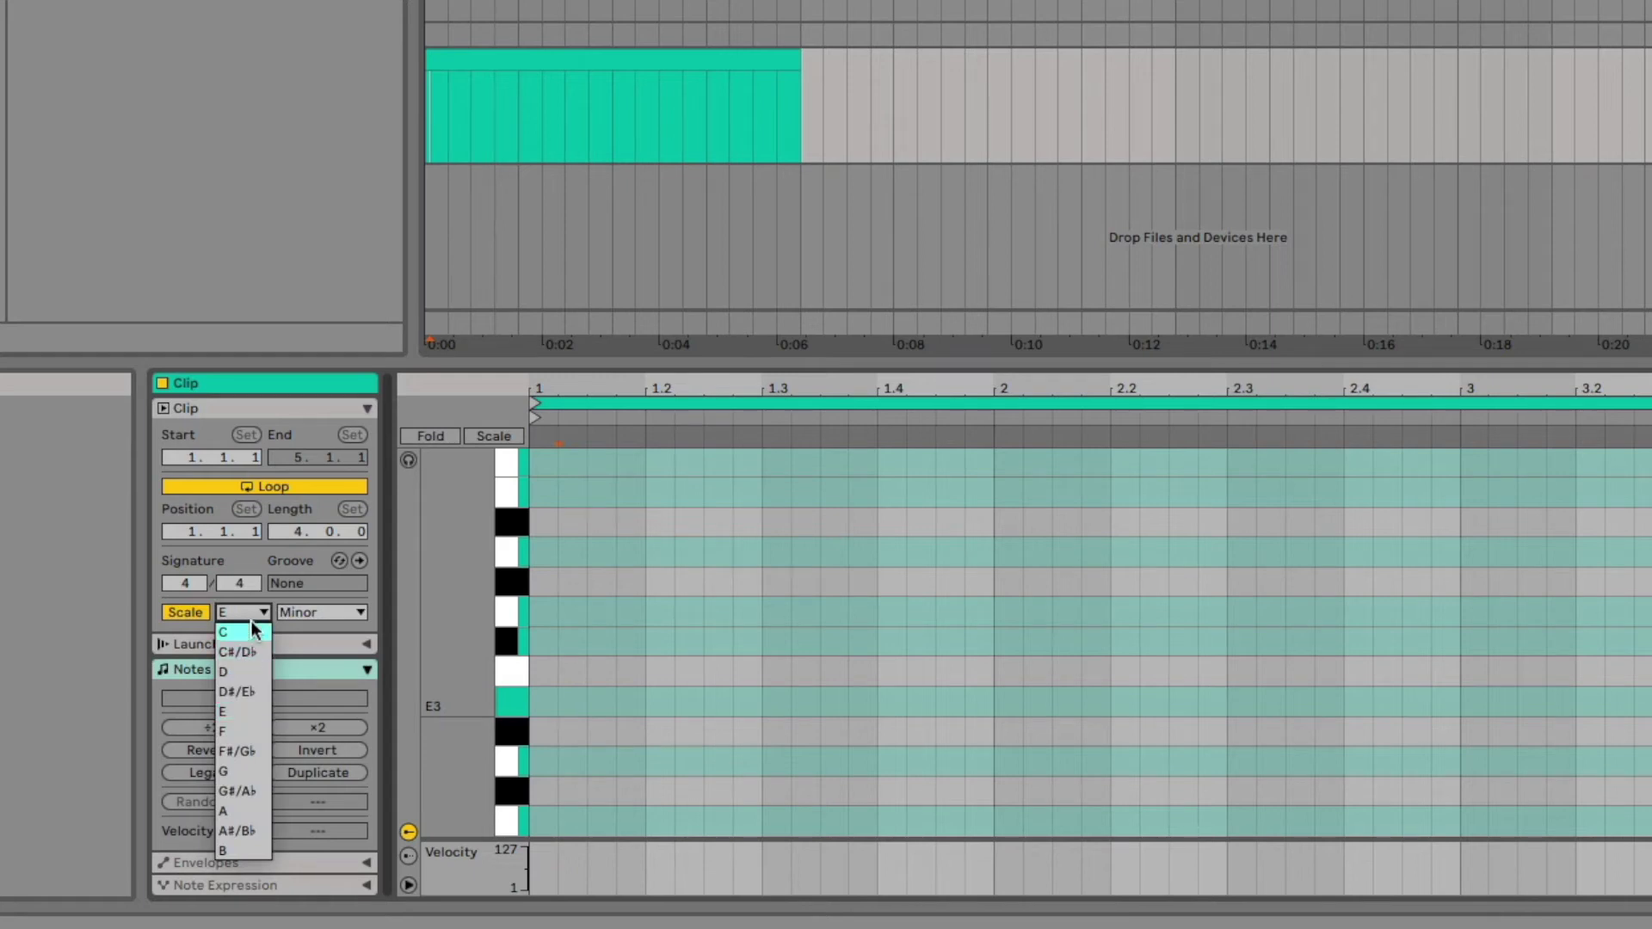
pyautogui.click(355, 612)
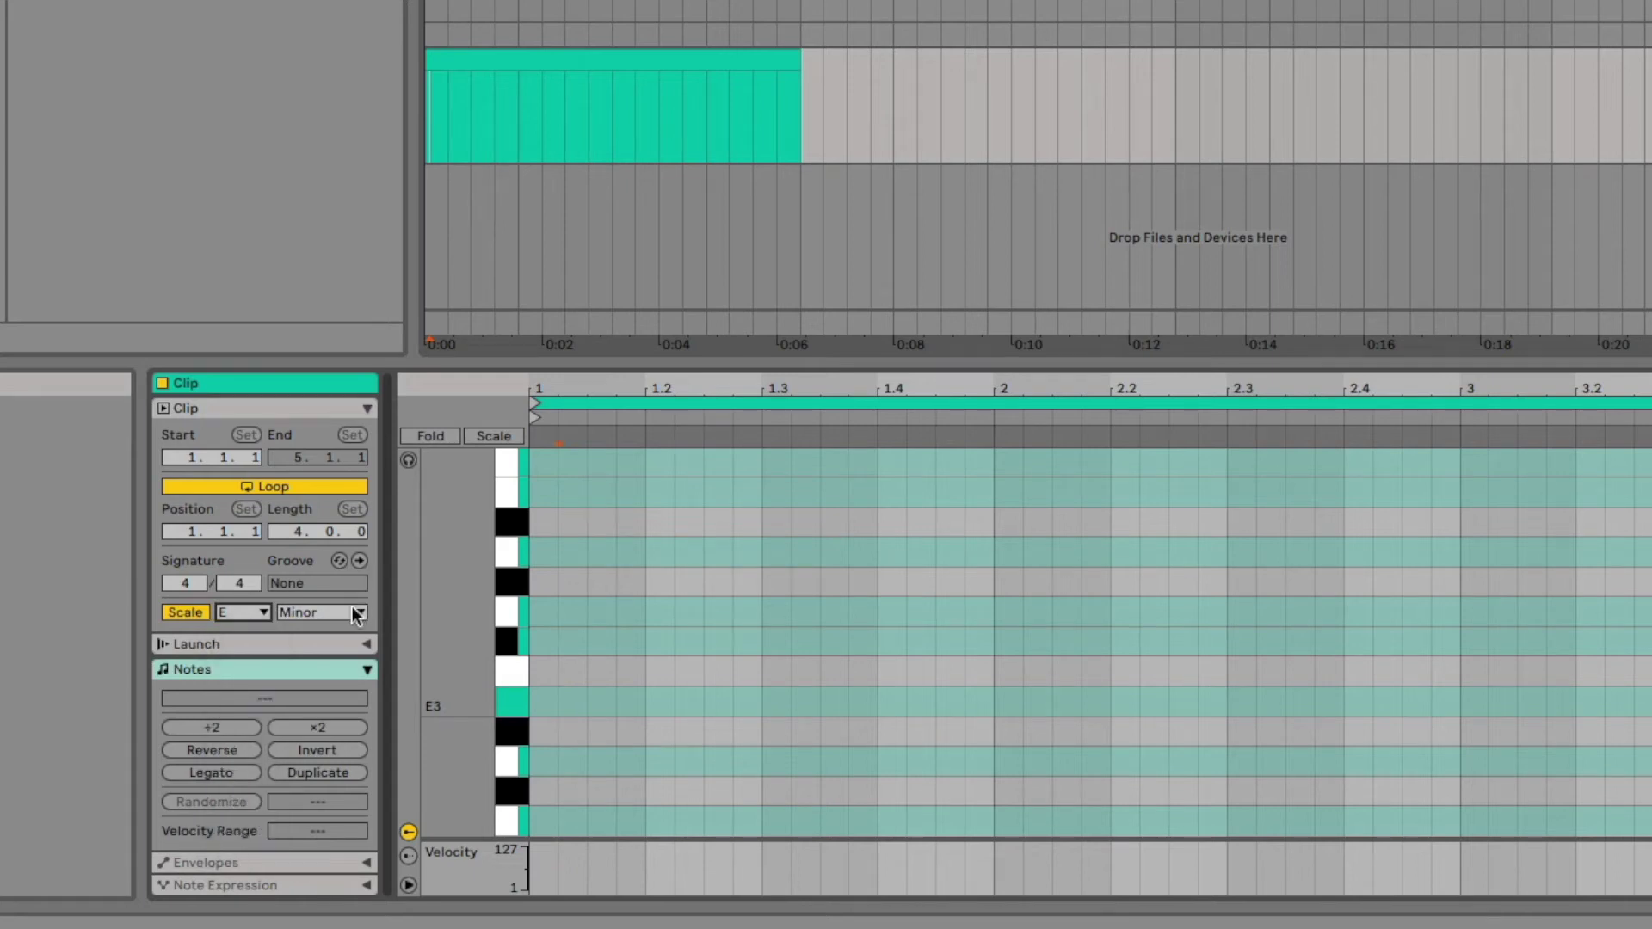
pyautogui.click(356, 612)
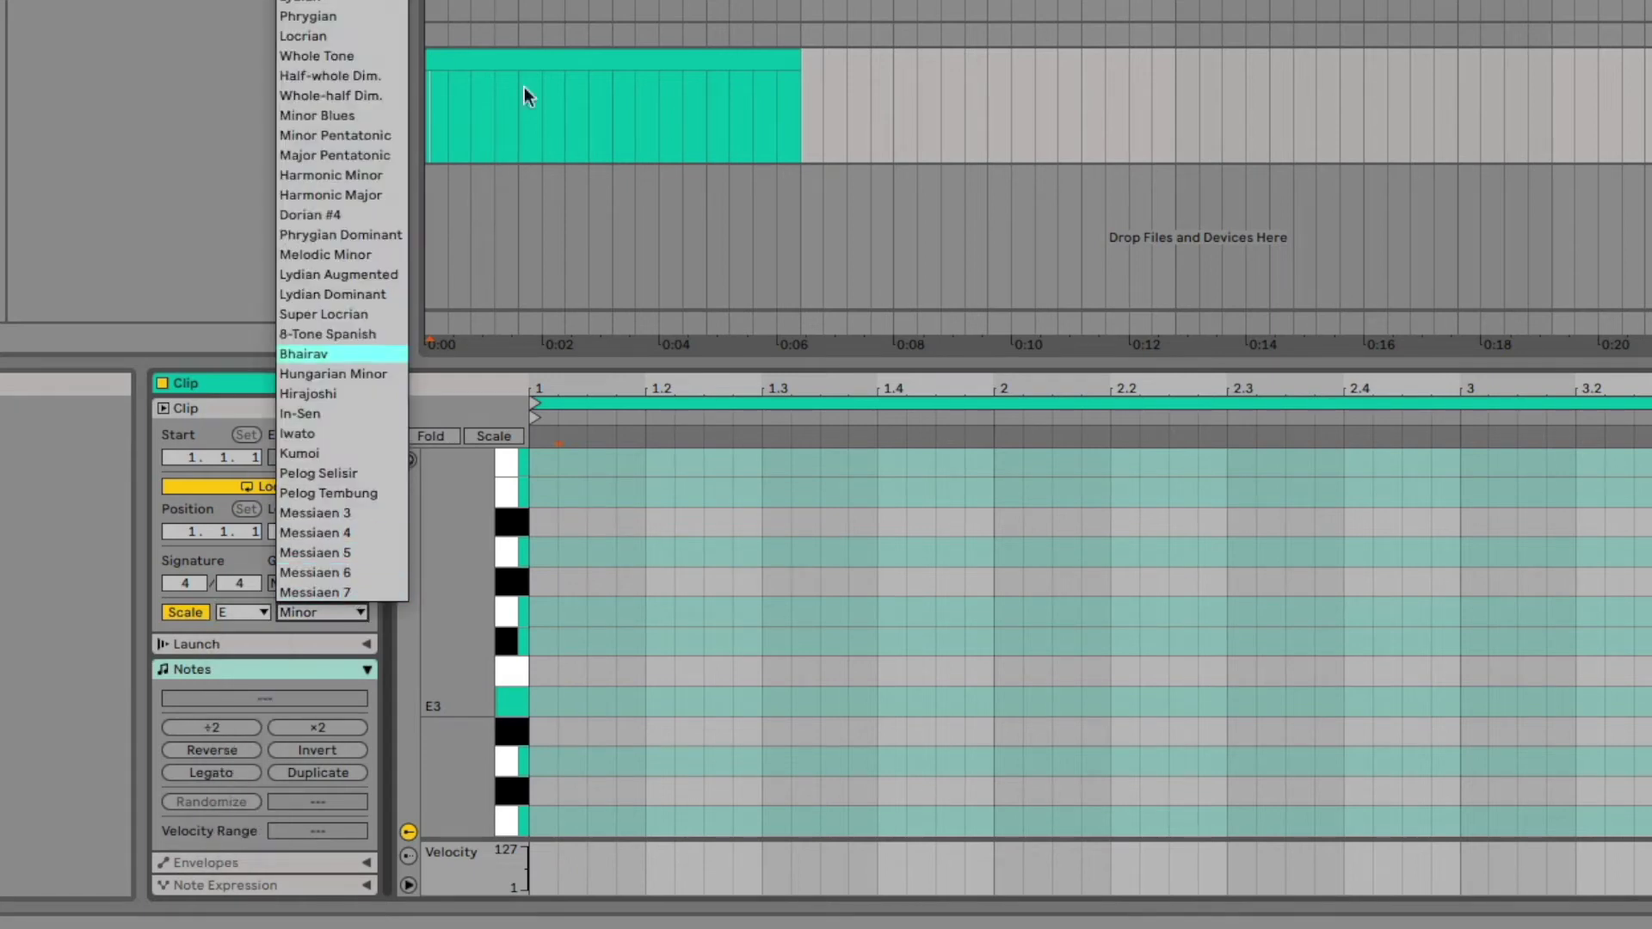
pyautogui.click(524, 96)
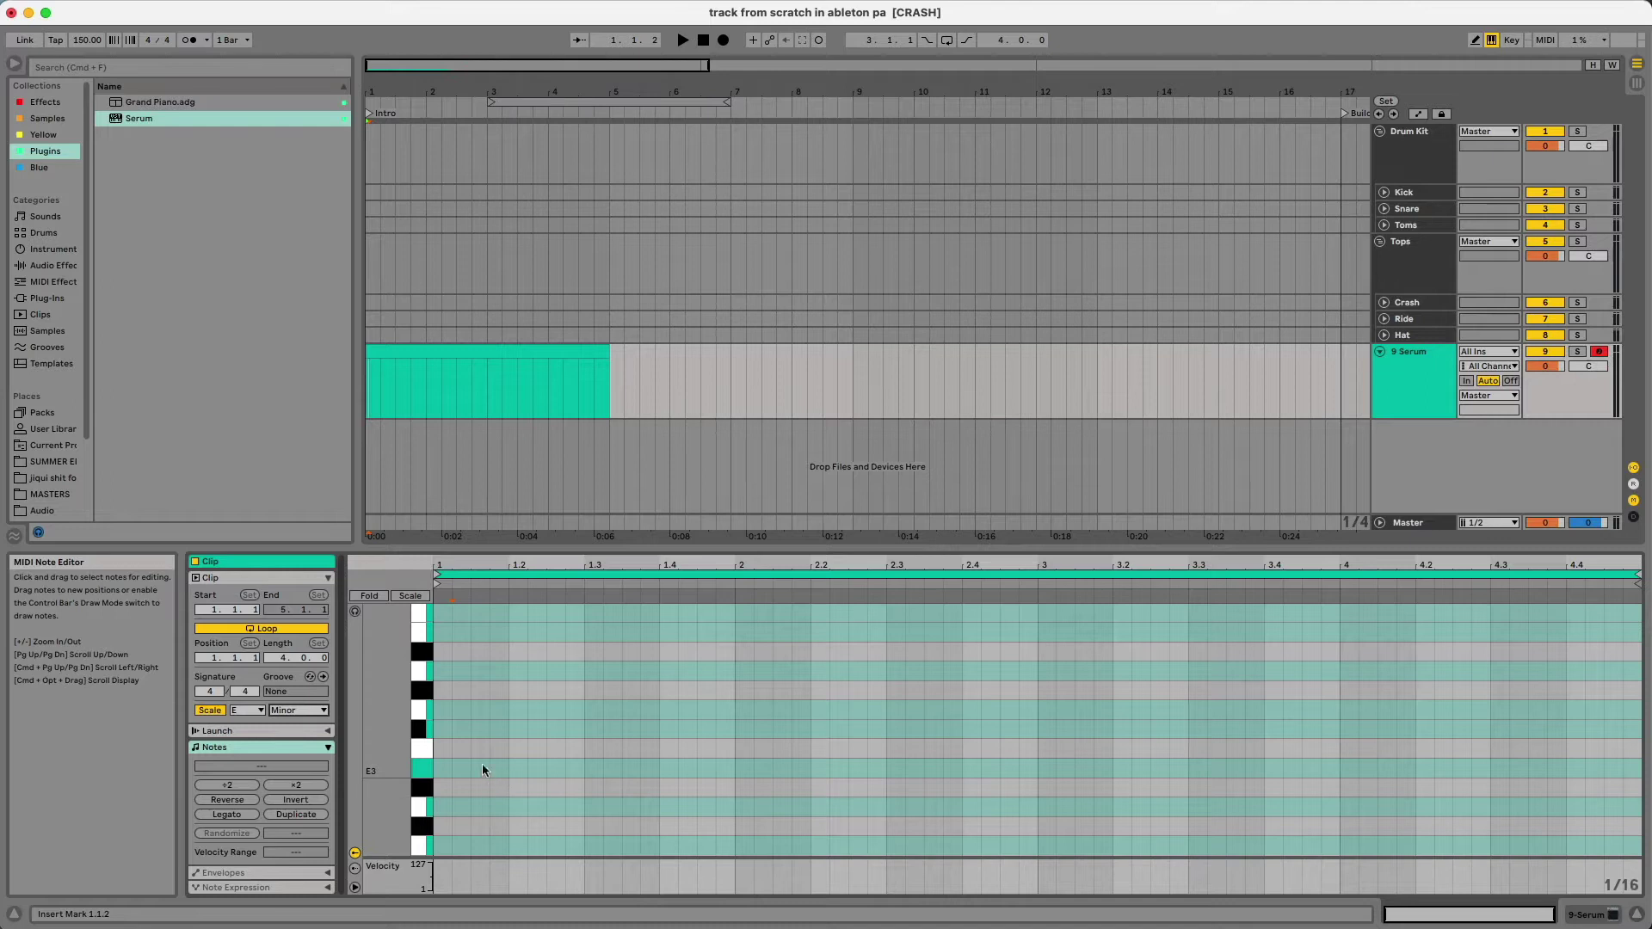
pyautogui.scroll(1, 863, 765)
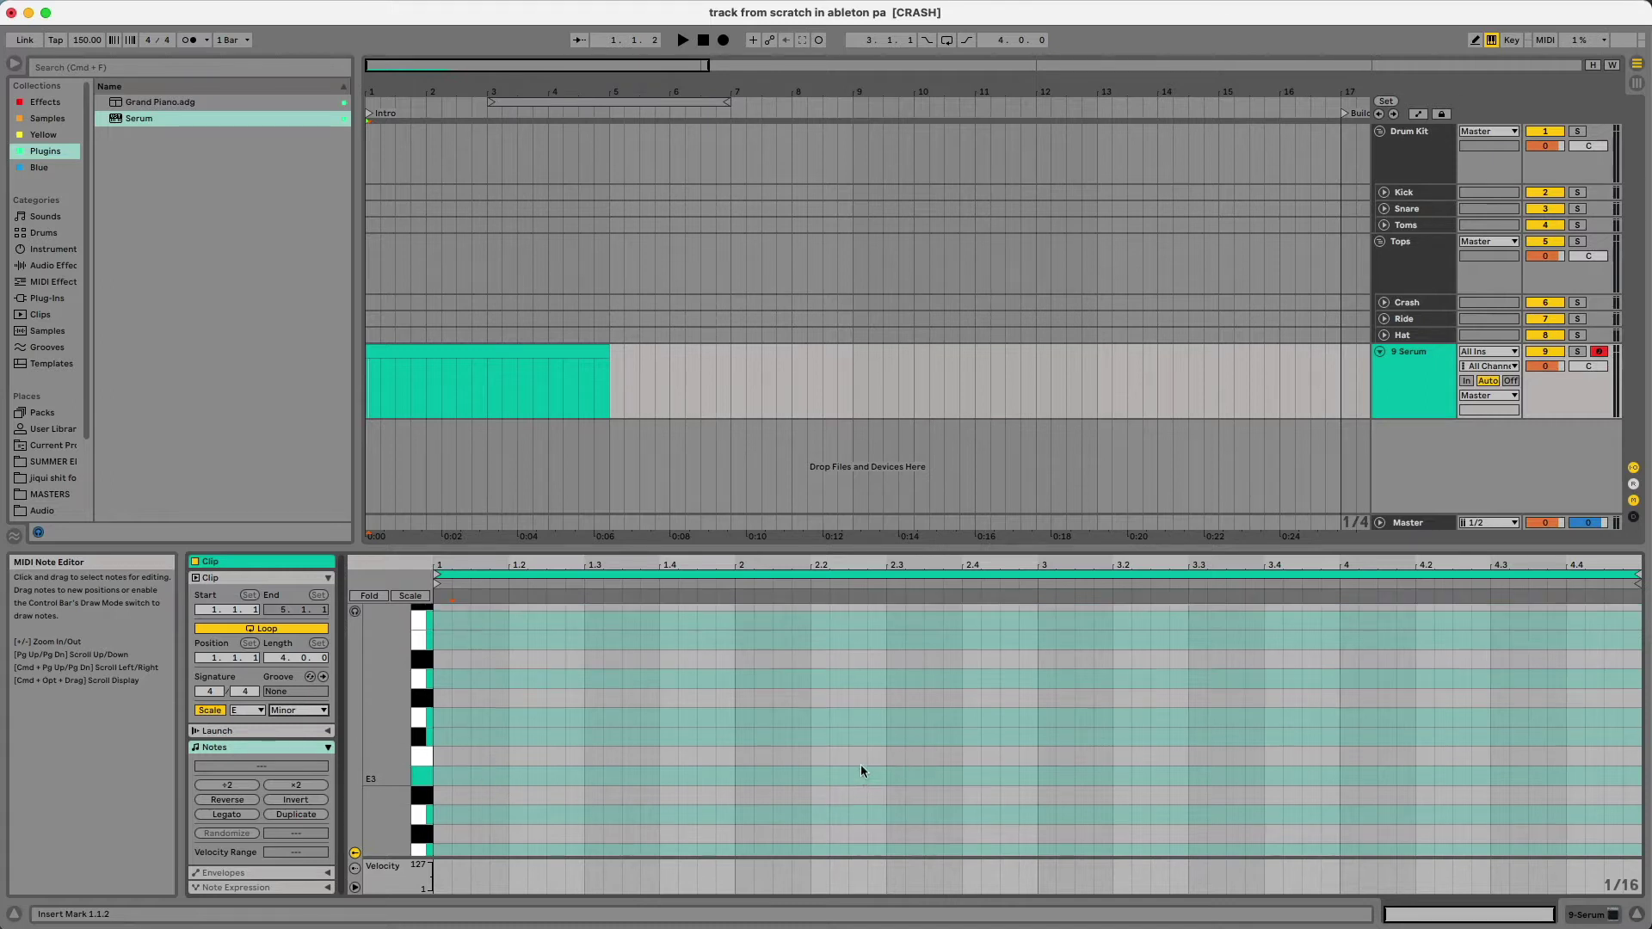
pyautogui.scroll(1, 861, 764)
pyautogui.scroll(3, 545, 676)
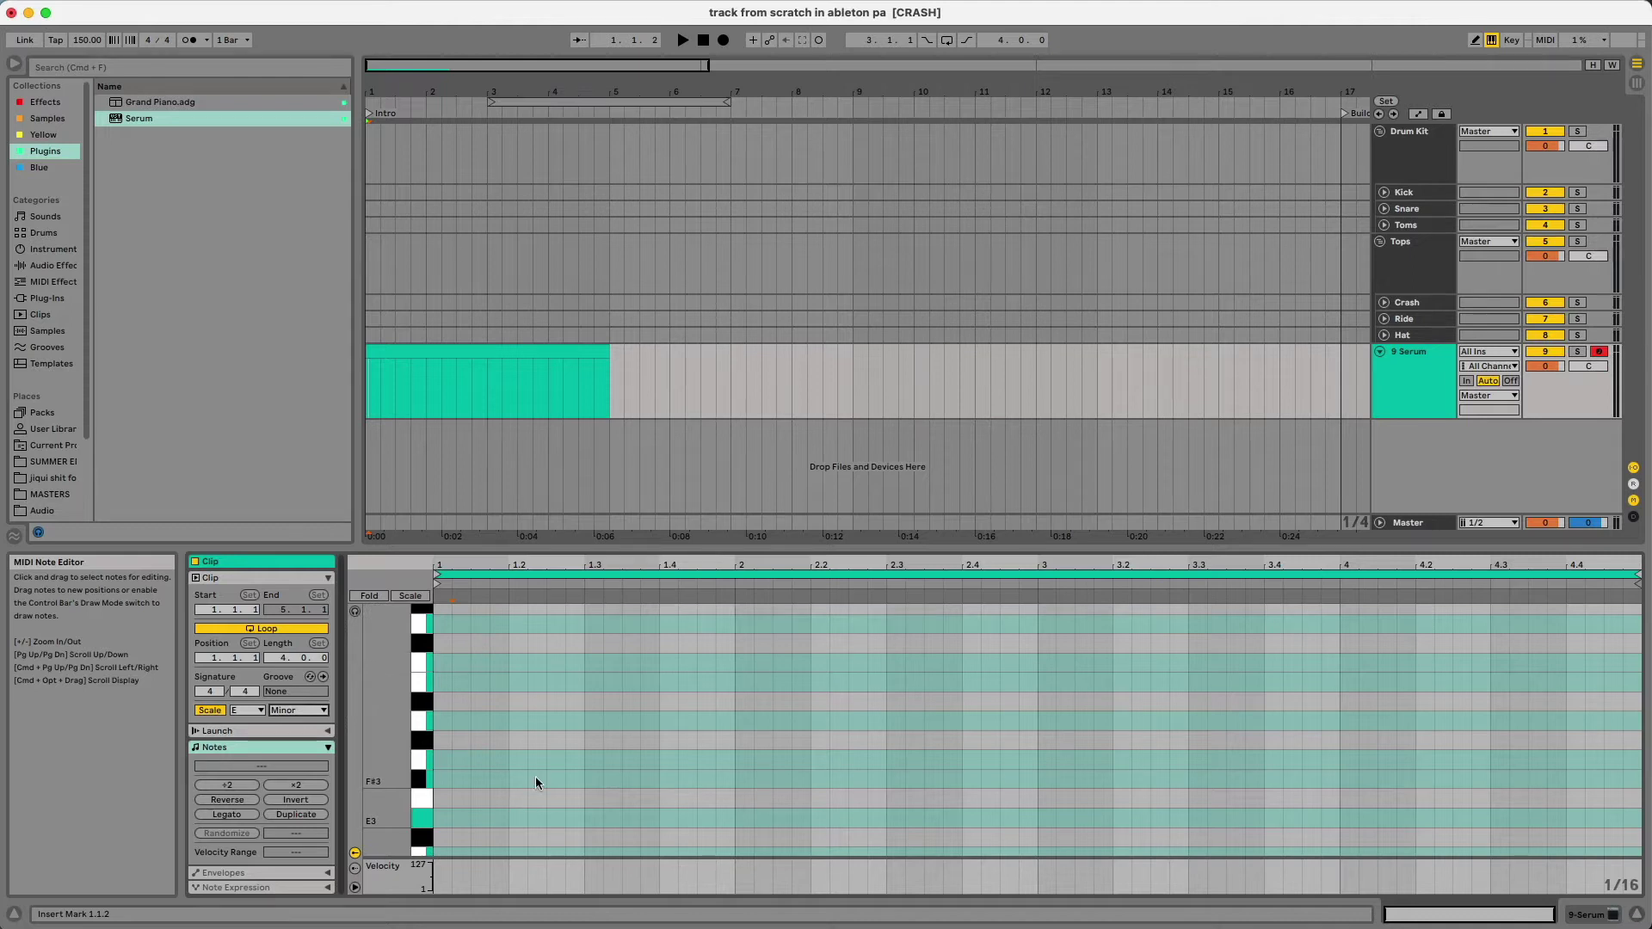
pyautogui.scroll(-2, 516, 782)
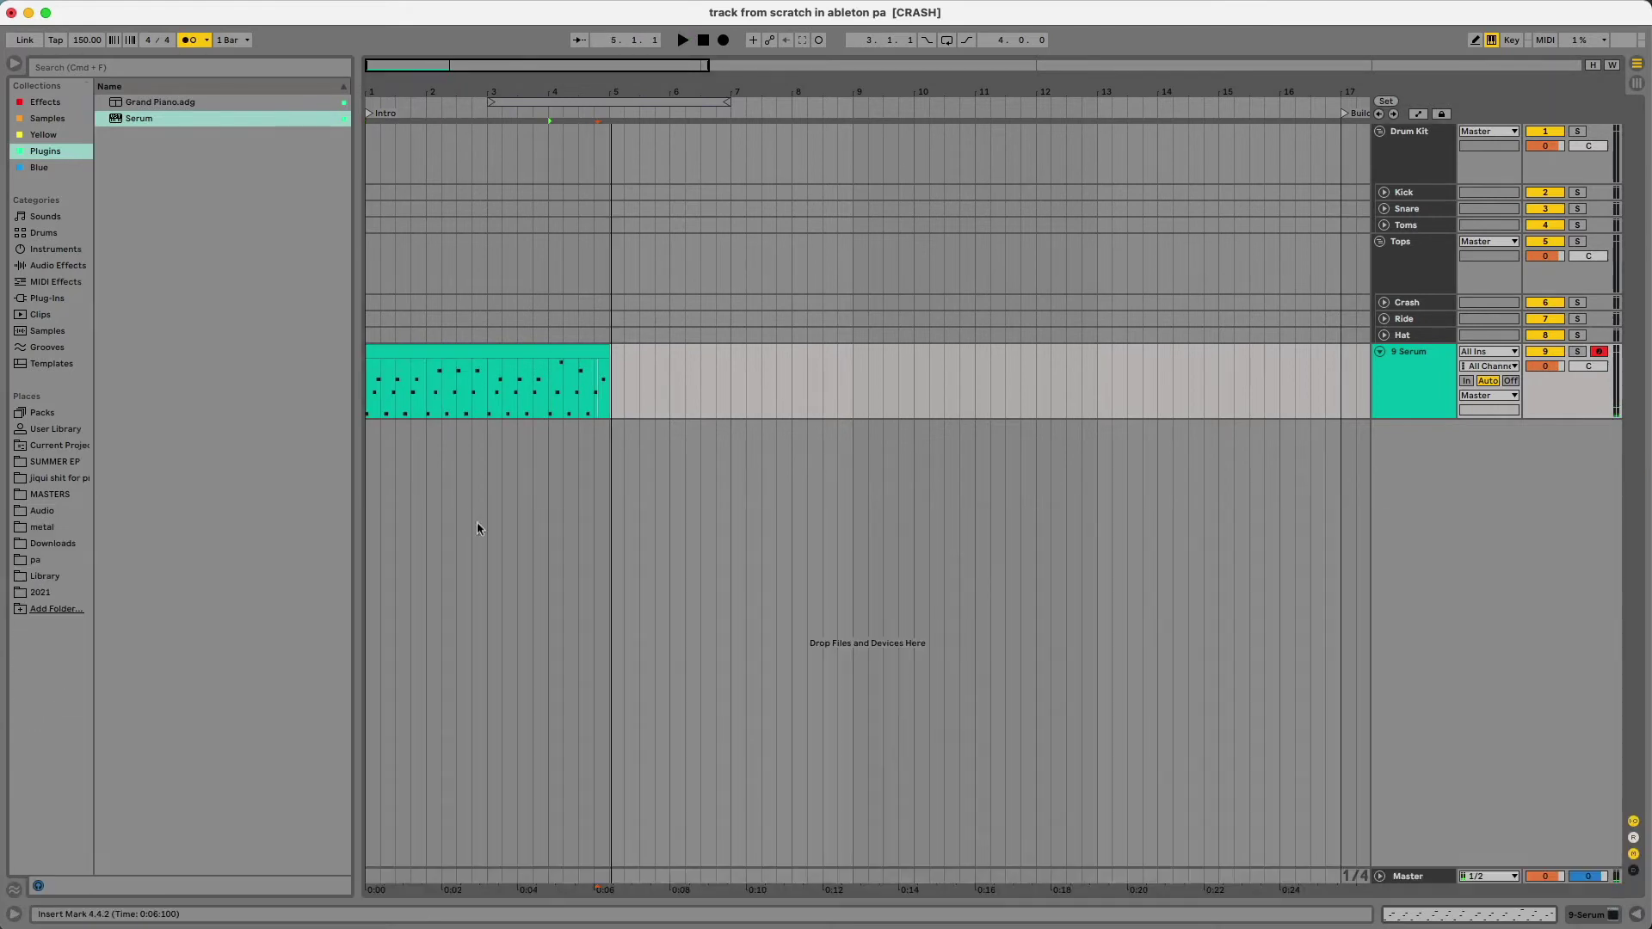
# Play the Serum melody from bar 1 and lower the master volume to -4.0 dB
pyautogui.click(365, 409)
pyautogui.press('space')
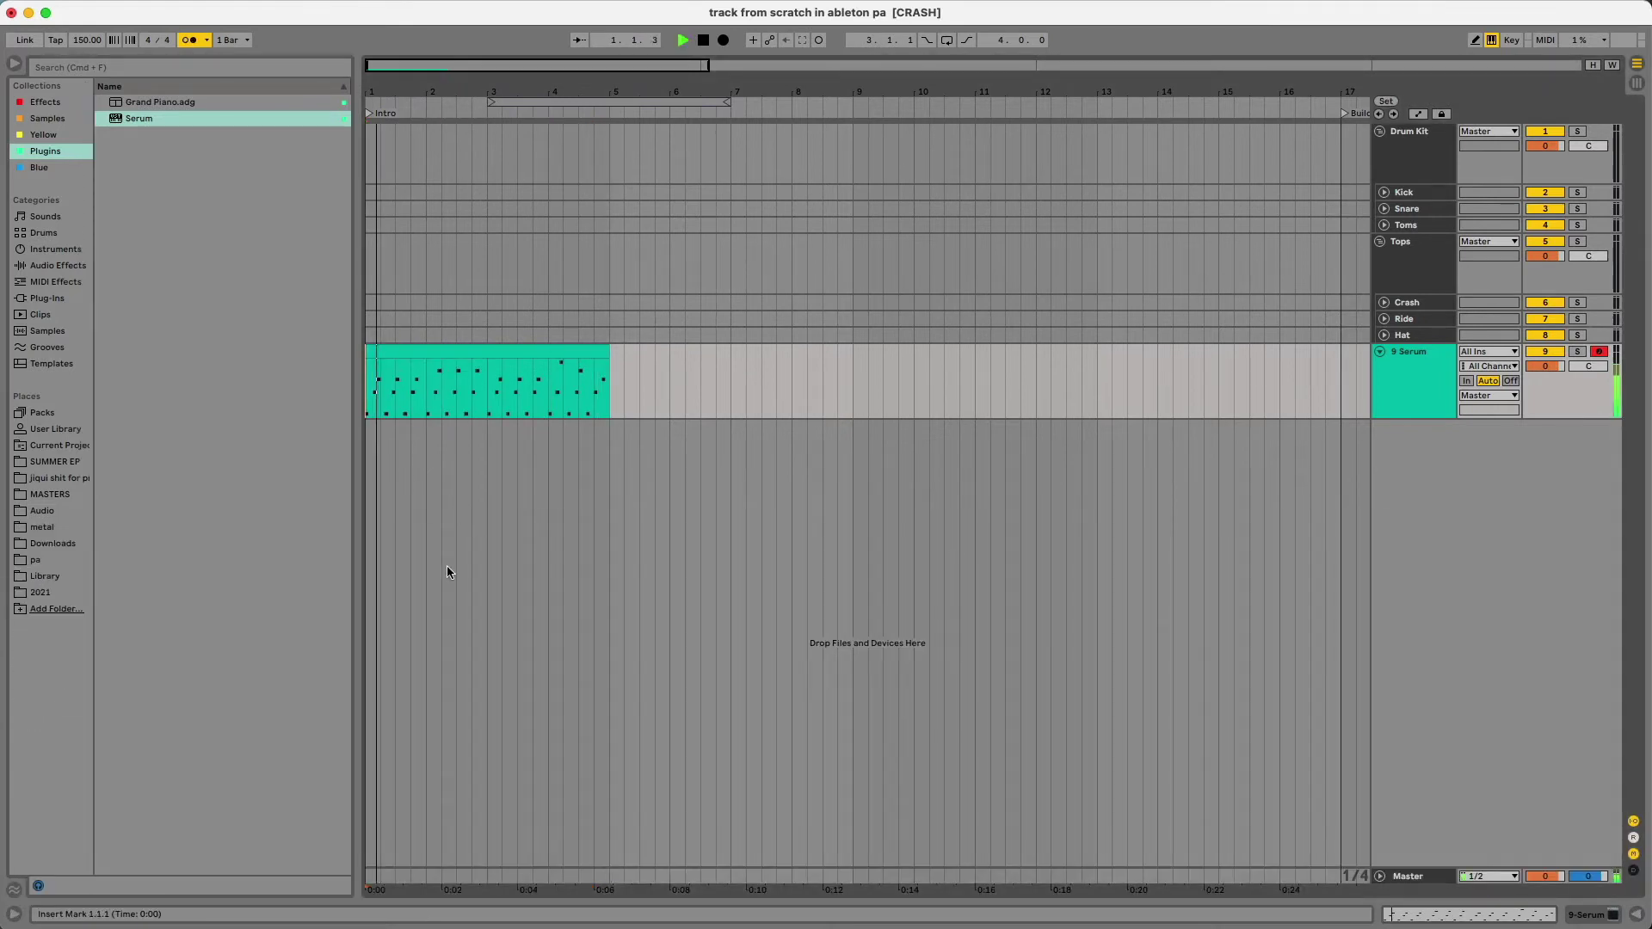
pyautogui.moveTo(1545, 875); pyautogui.dragTo(1545, 897)
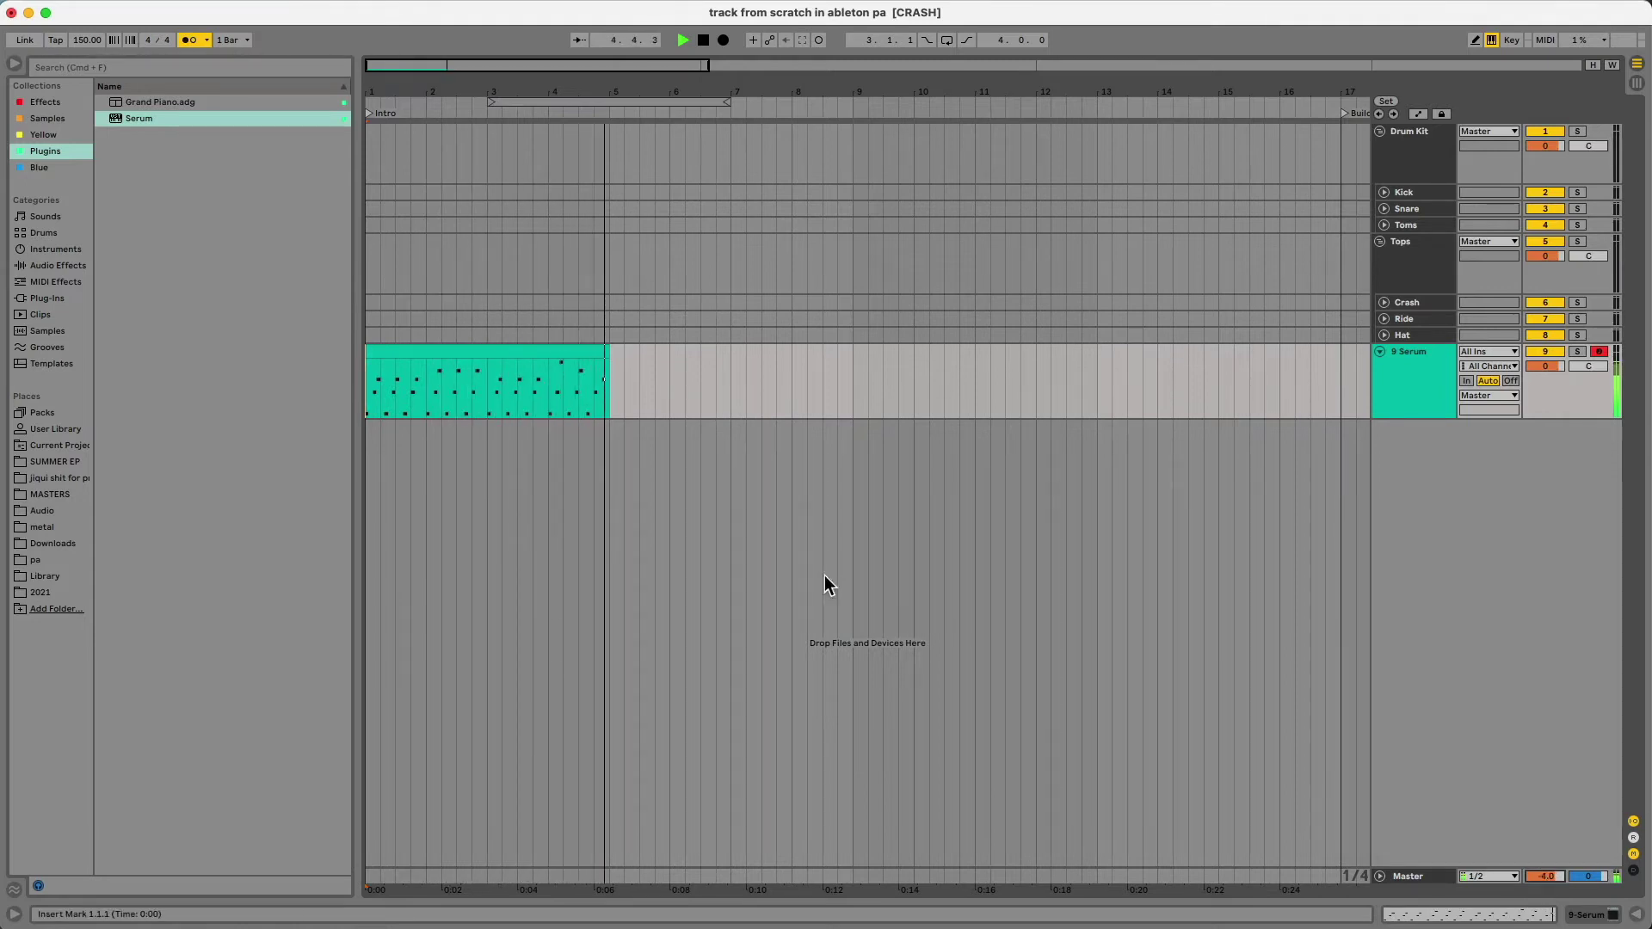
# Open the Serum track's synth, sort its preset browser by location and load the RPS - Pipe Pluck preset
pyautogui.doubleClick(1432, 388)
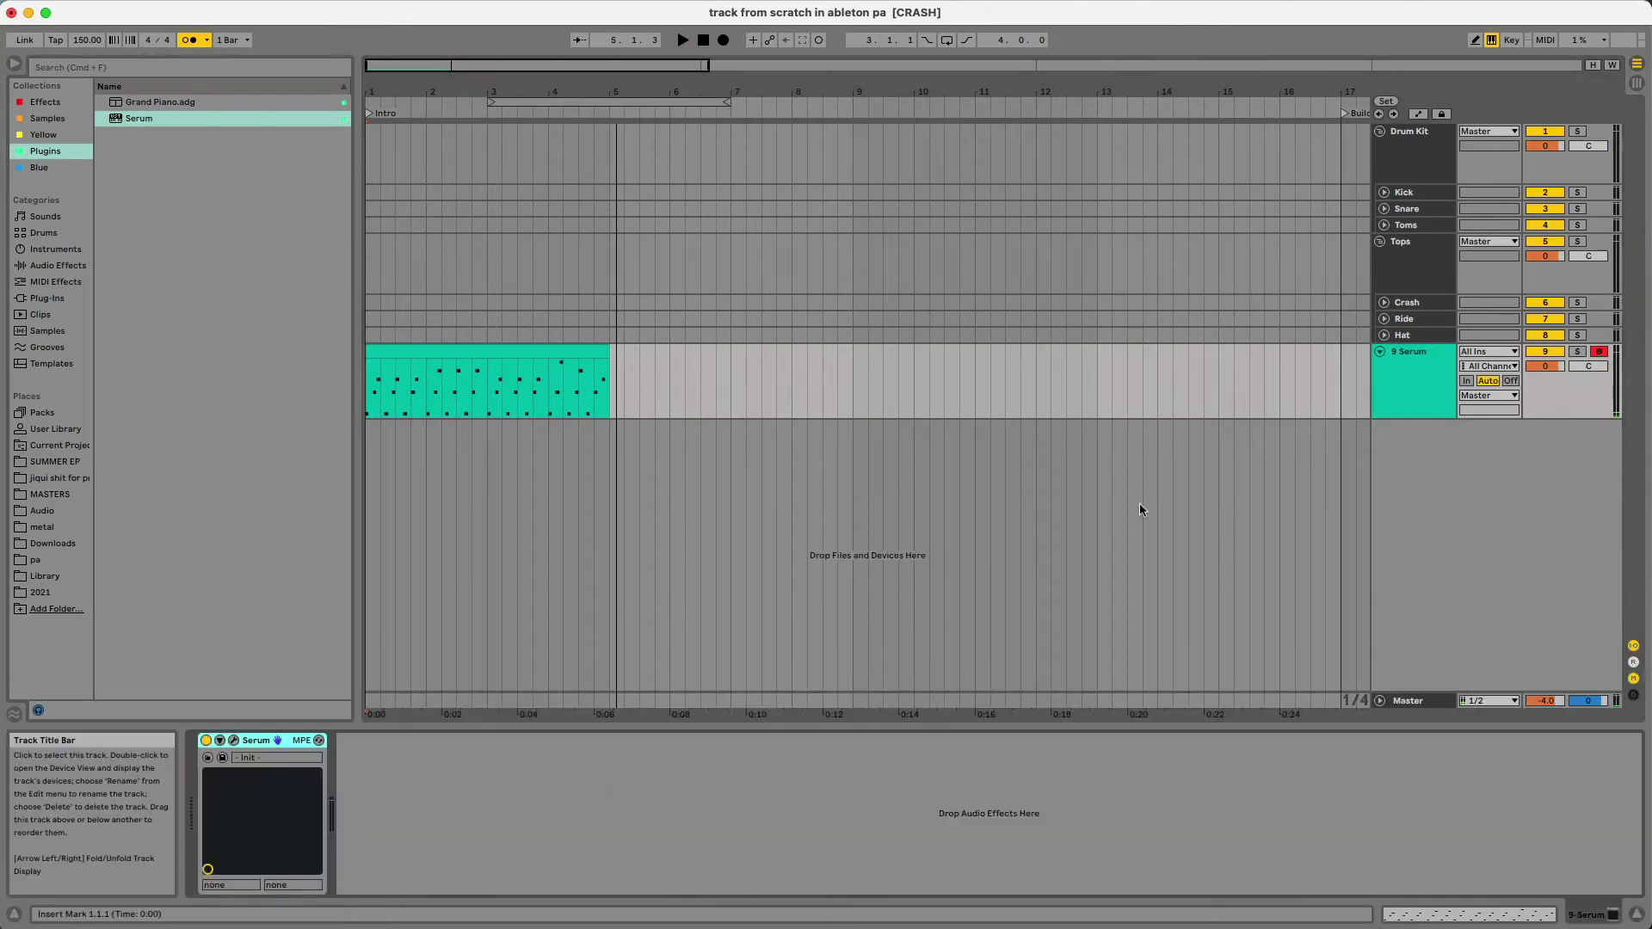
pyautogui.click(234, 740)
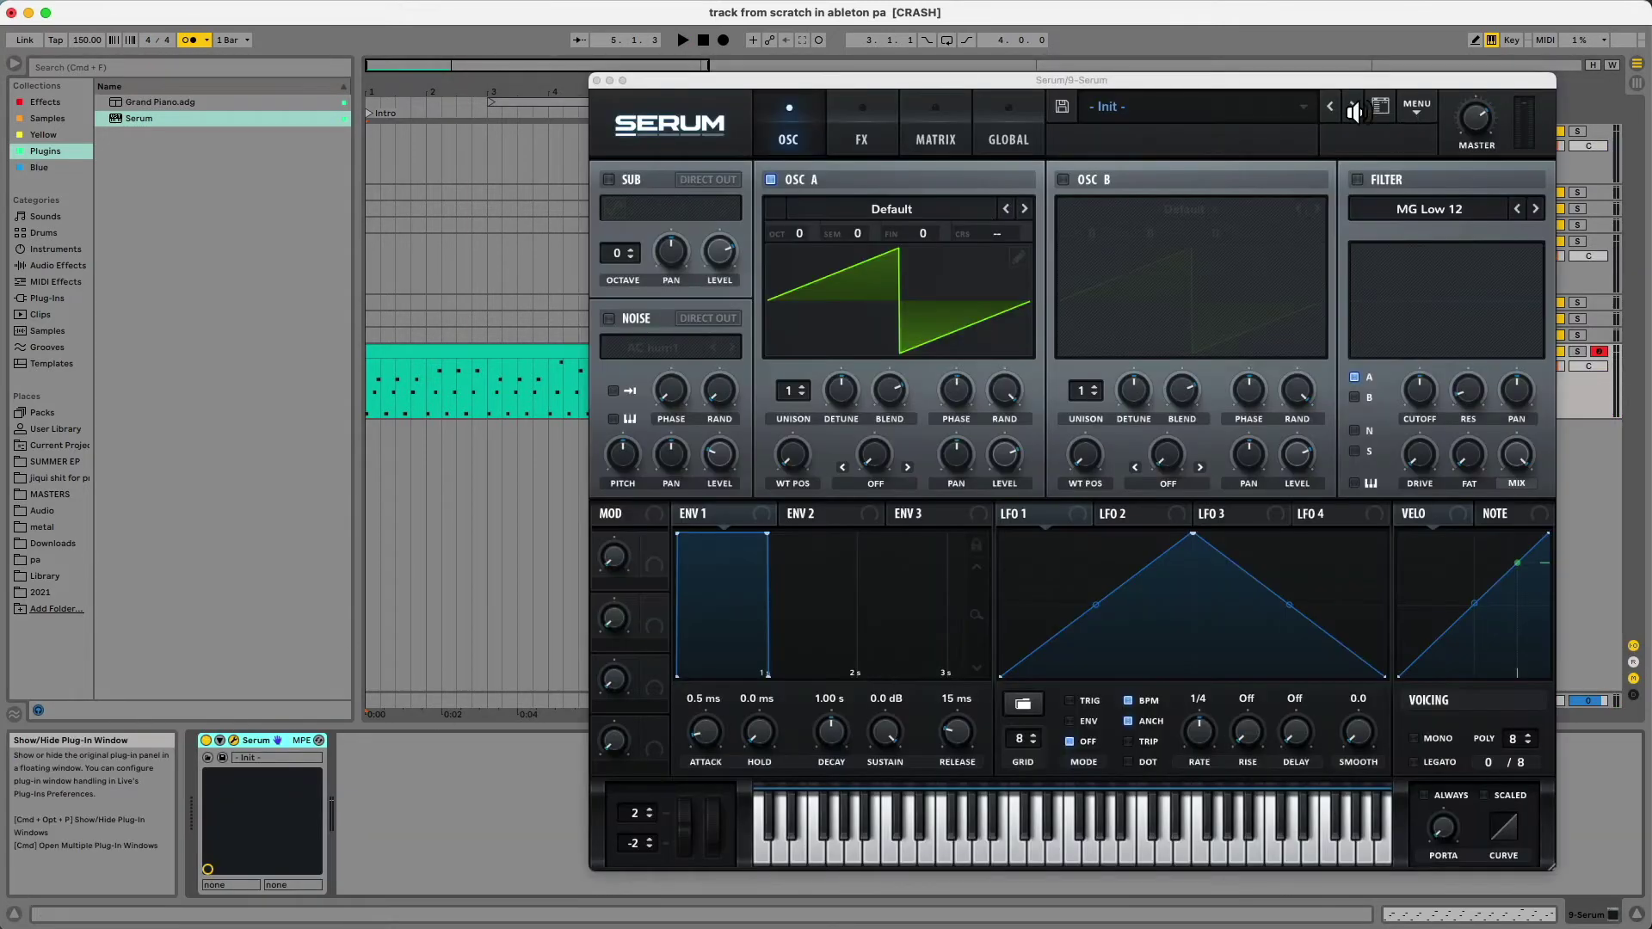
pyautogui.click(1381, 105)
pyautogui.click(1004, 204)
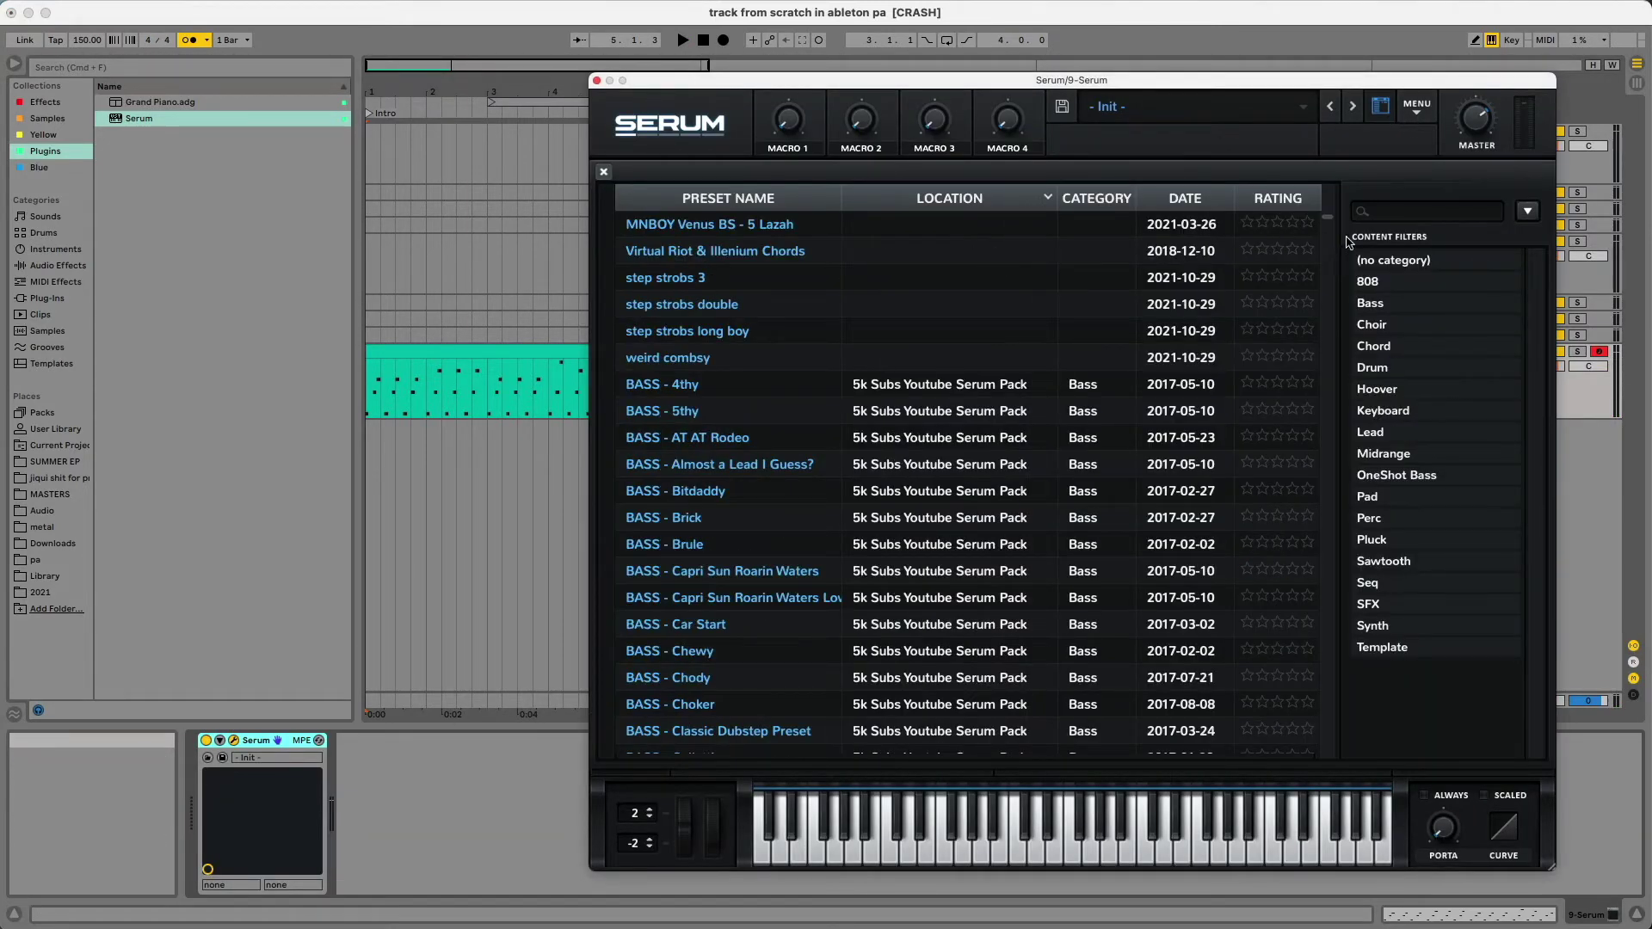
pyautogui.moveTo(1332, 222); pyautogui.dragTo(1323, 684)
pyautogui.scroll(-3, 1323, 684)
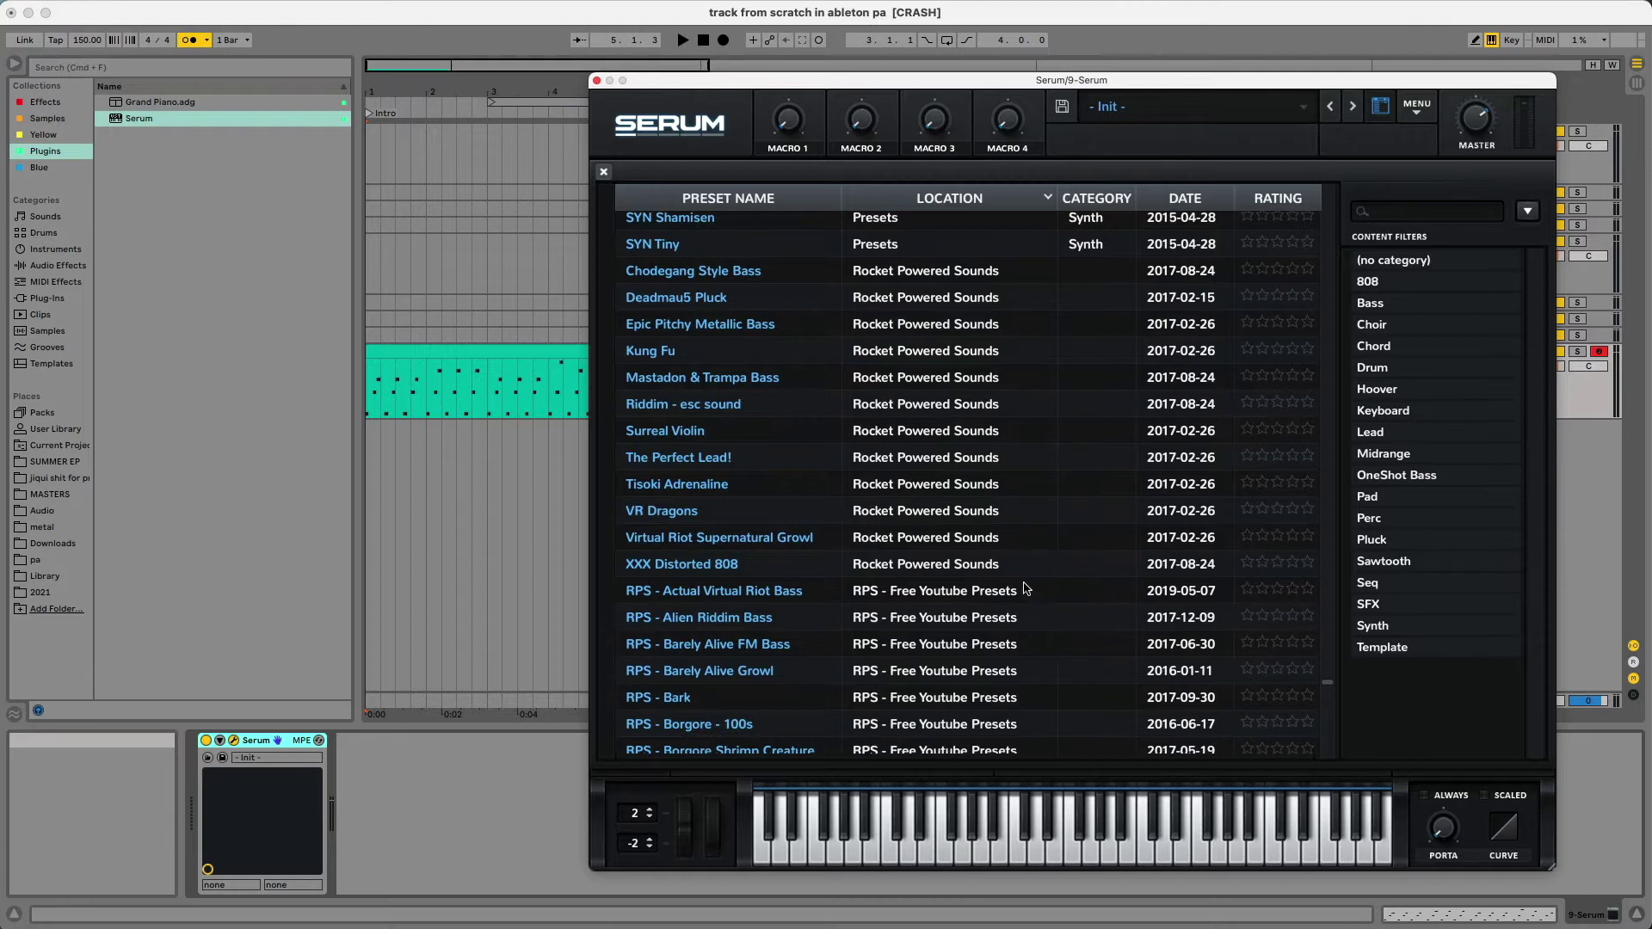
pyautogui.scroll(-3, 1006, 594)
pyautogui.scroll(-5, 745, 503)
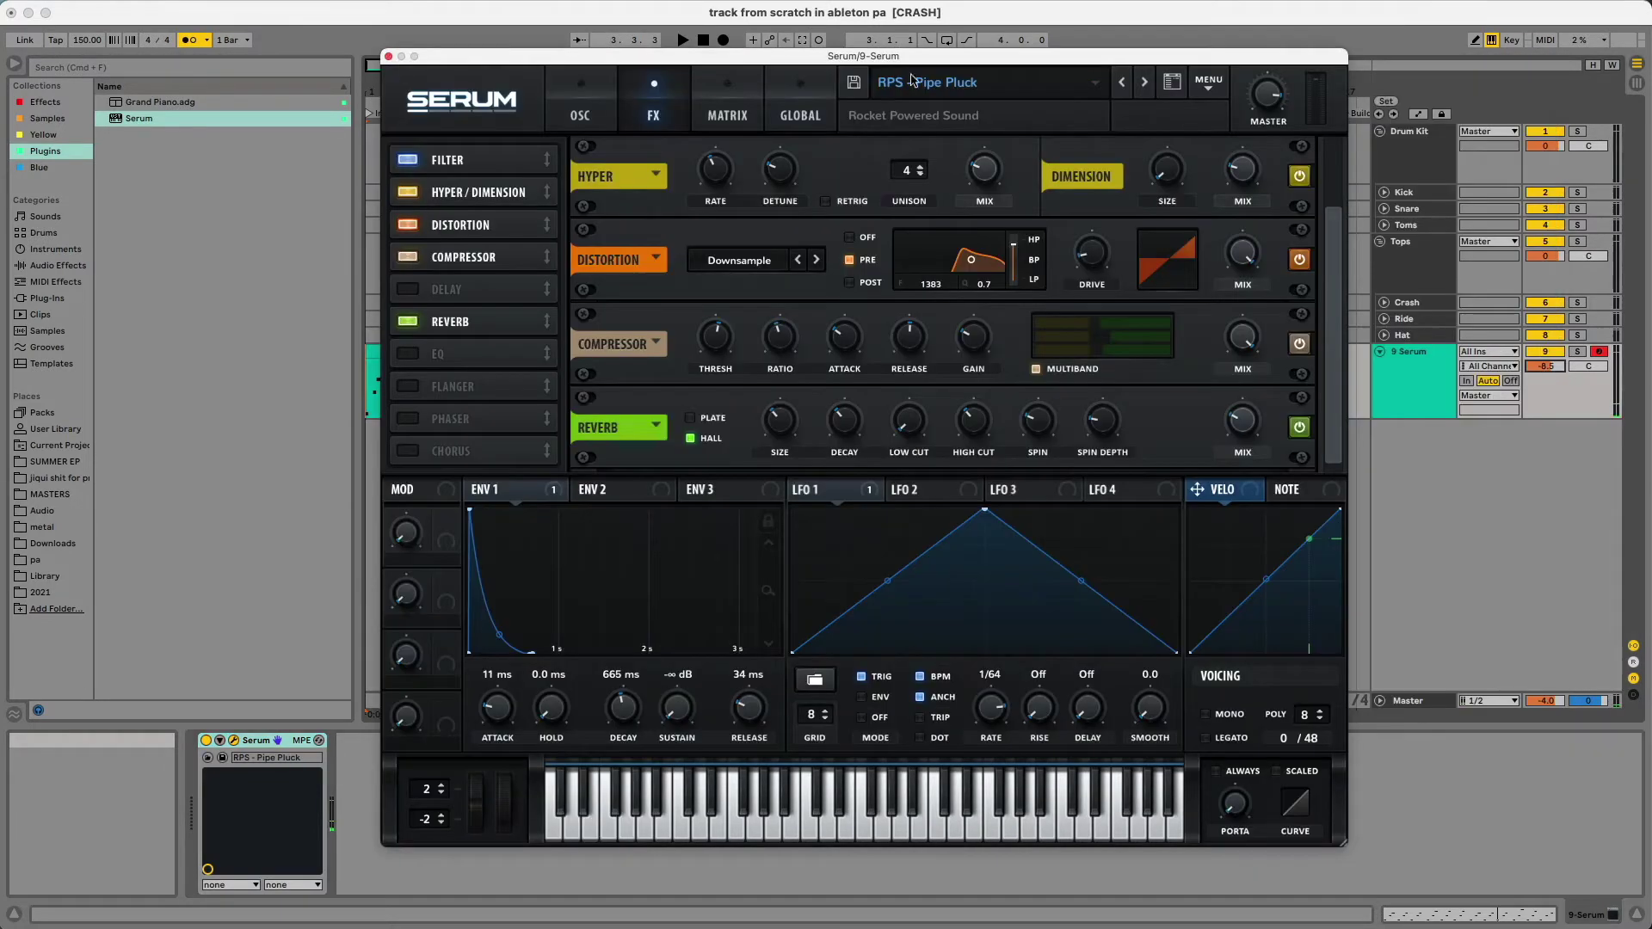
# Close the Serum window and play the melody from bar 1 to hear the pluck preset
pyautogui.click(388, 56)
pyautogui.click(369, 441)
pyautogui.press('space')
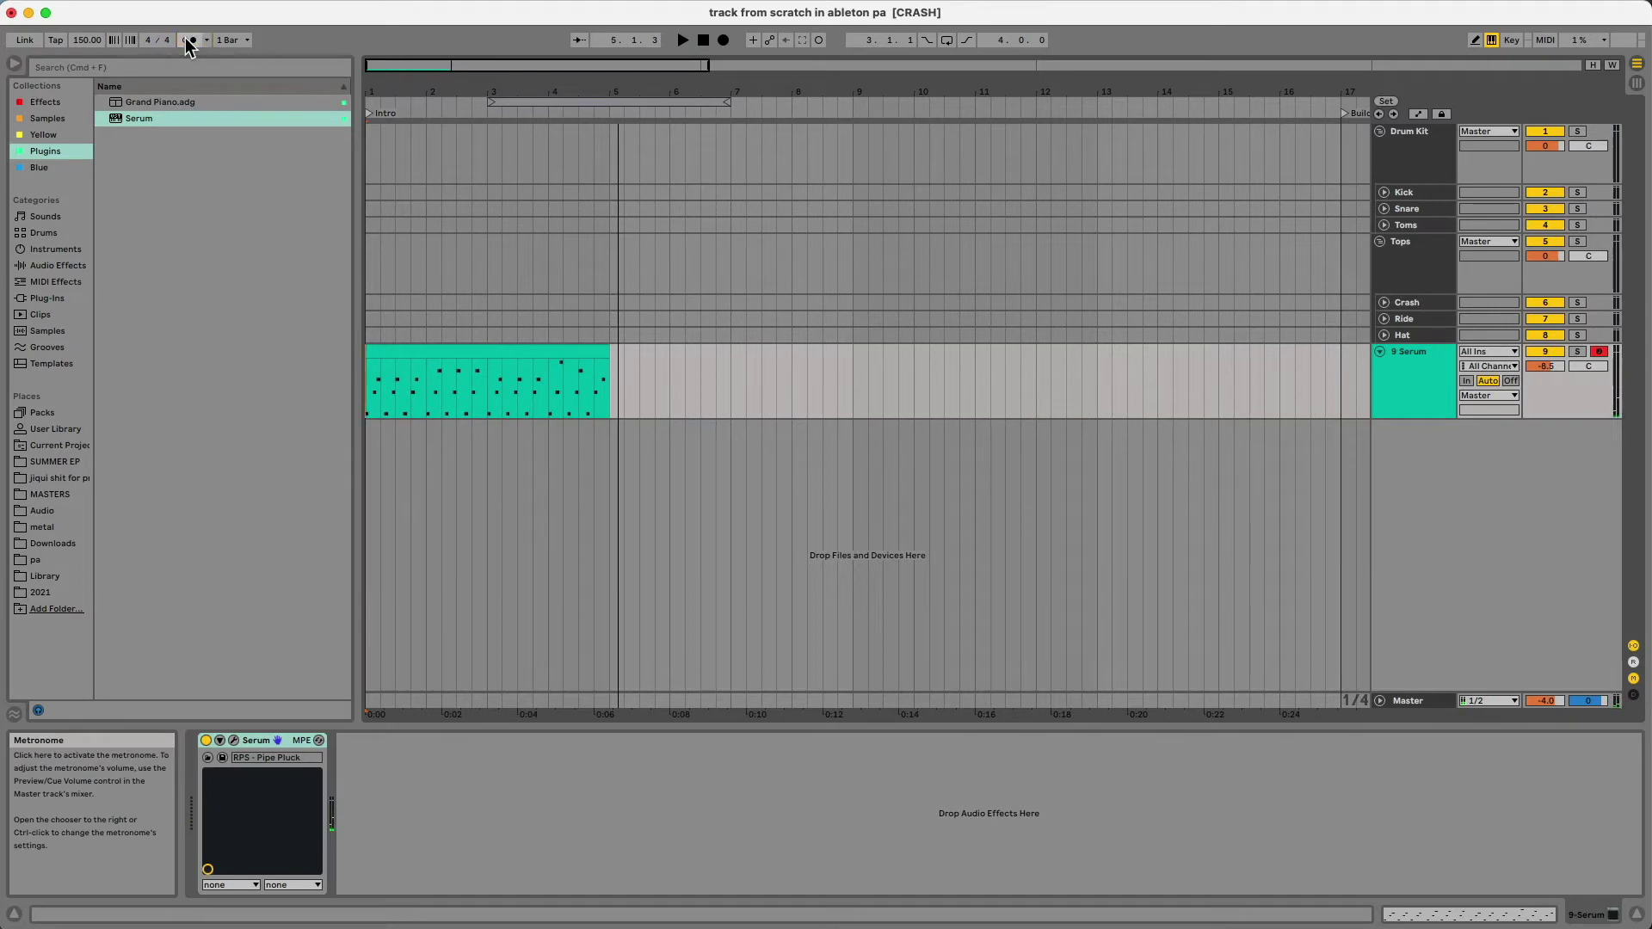
# Group the Serum track under the name "Synth" and add an EQ Eight to the group
pyautogui.click(1418, 380)
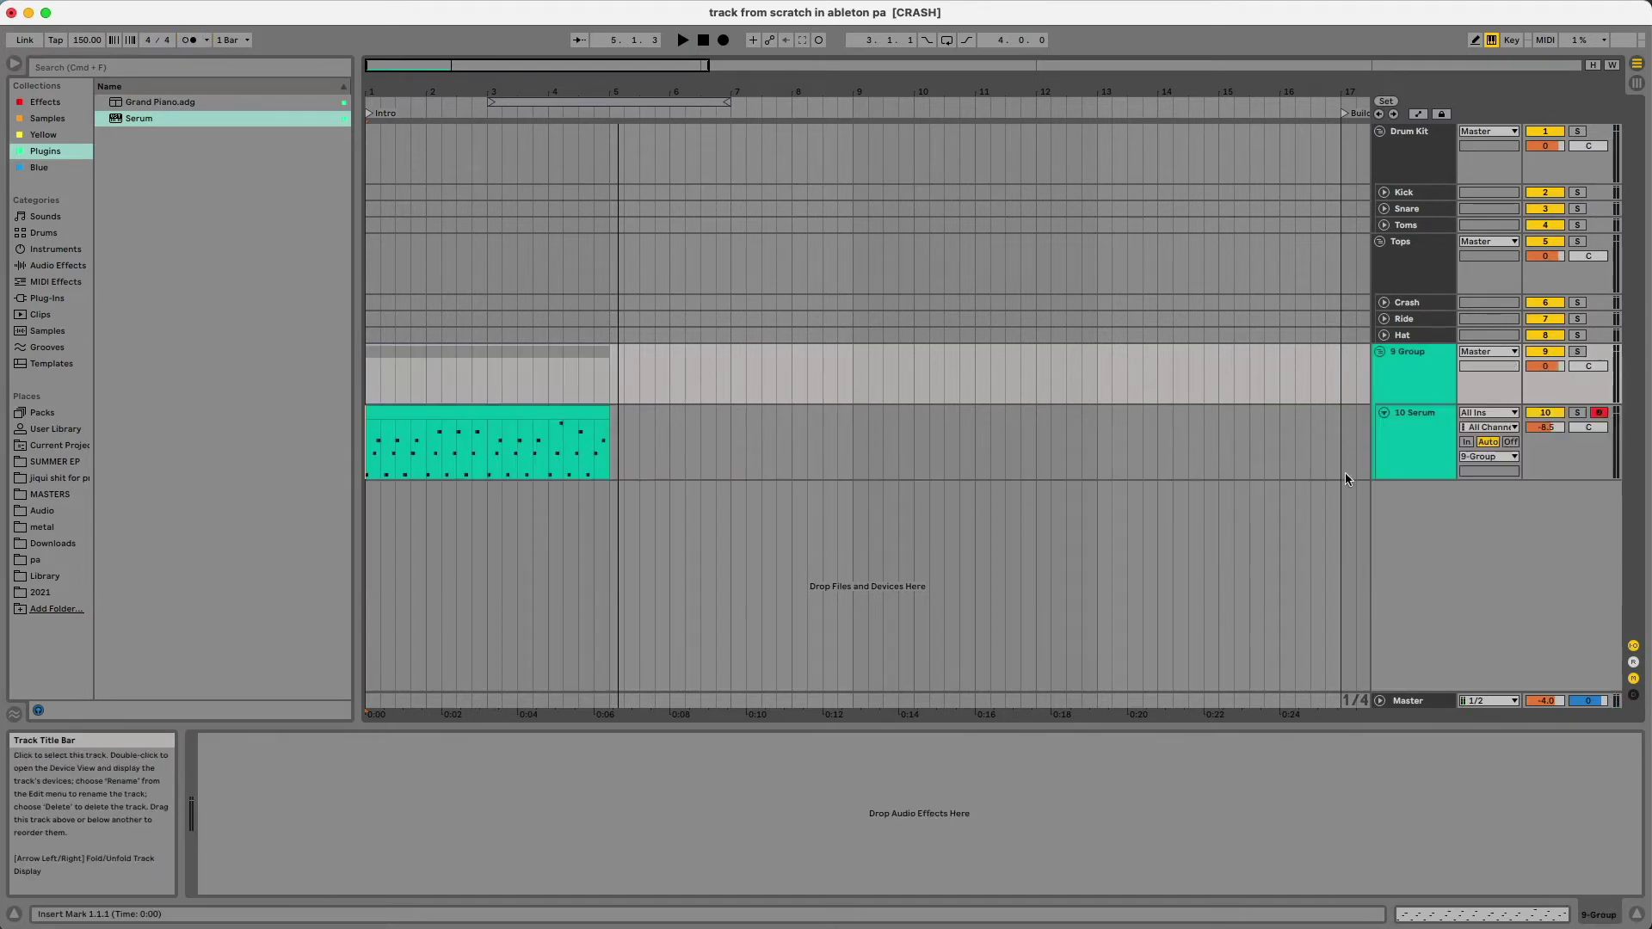
pyautogui.press('super+g')
pyautogui.click(1424, 366)
pyautogui.press('super+r')
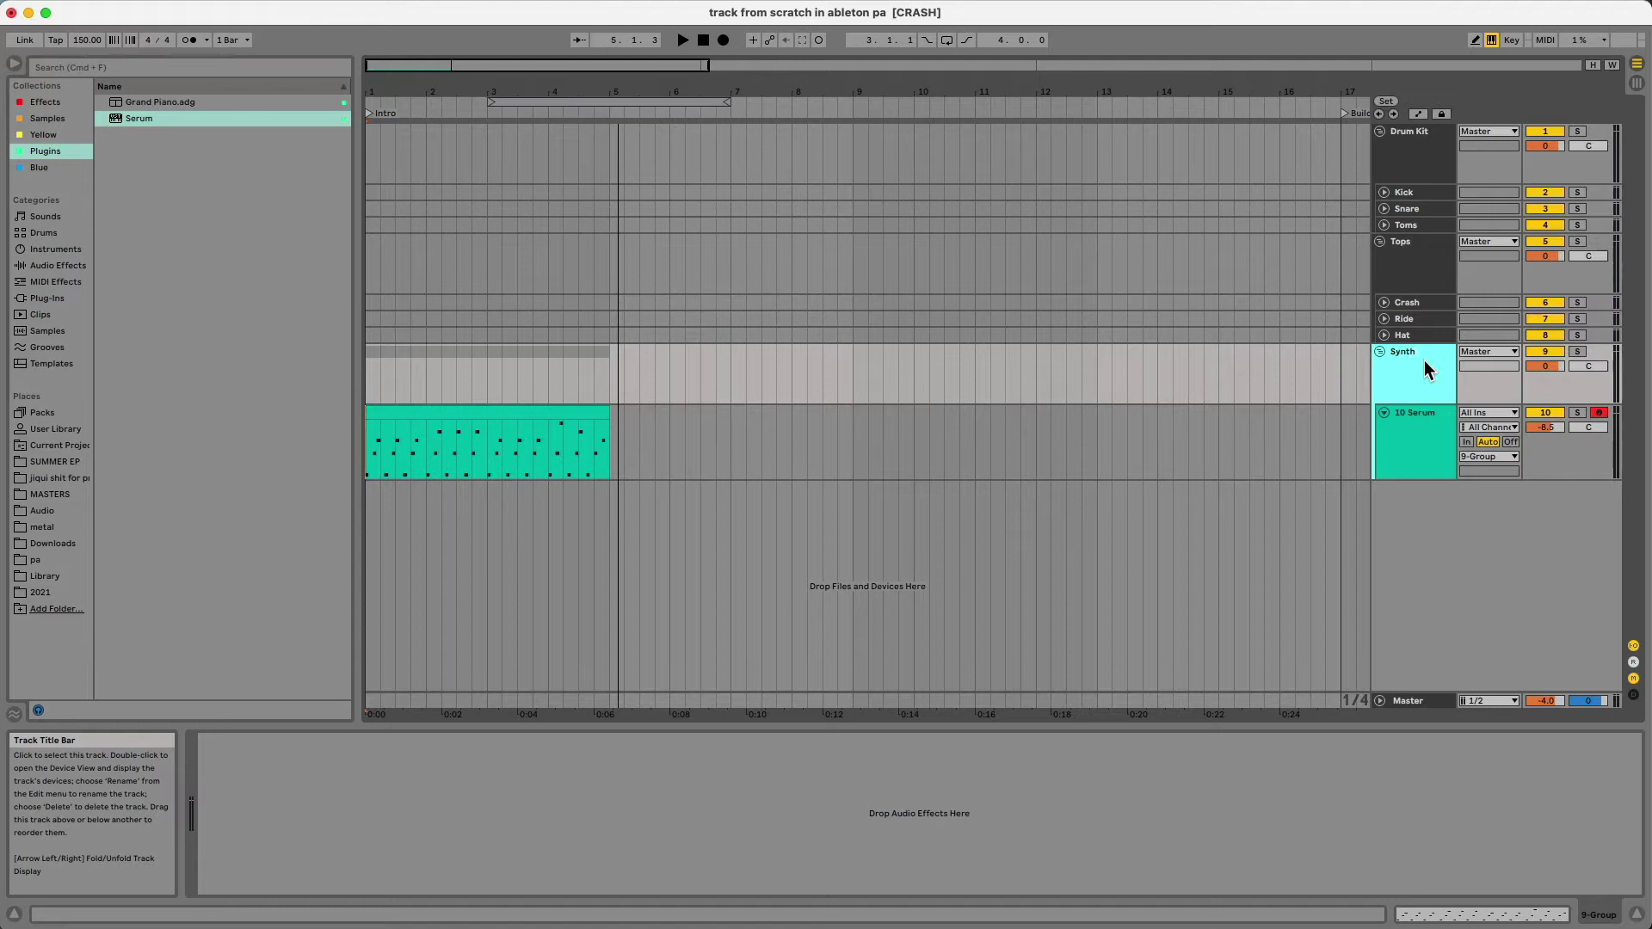
pyautogui.click(57, 265)
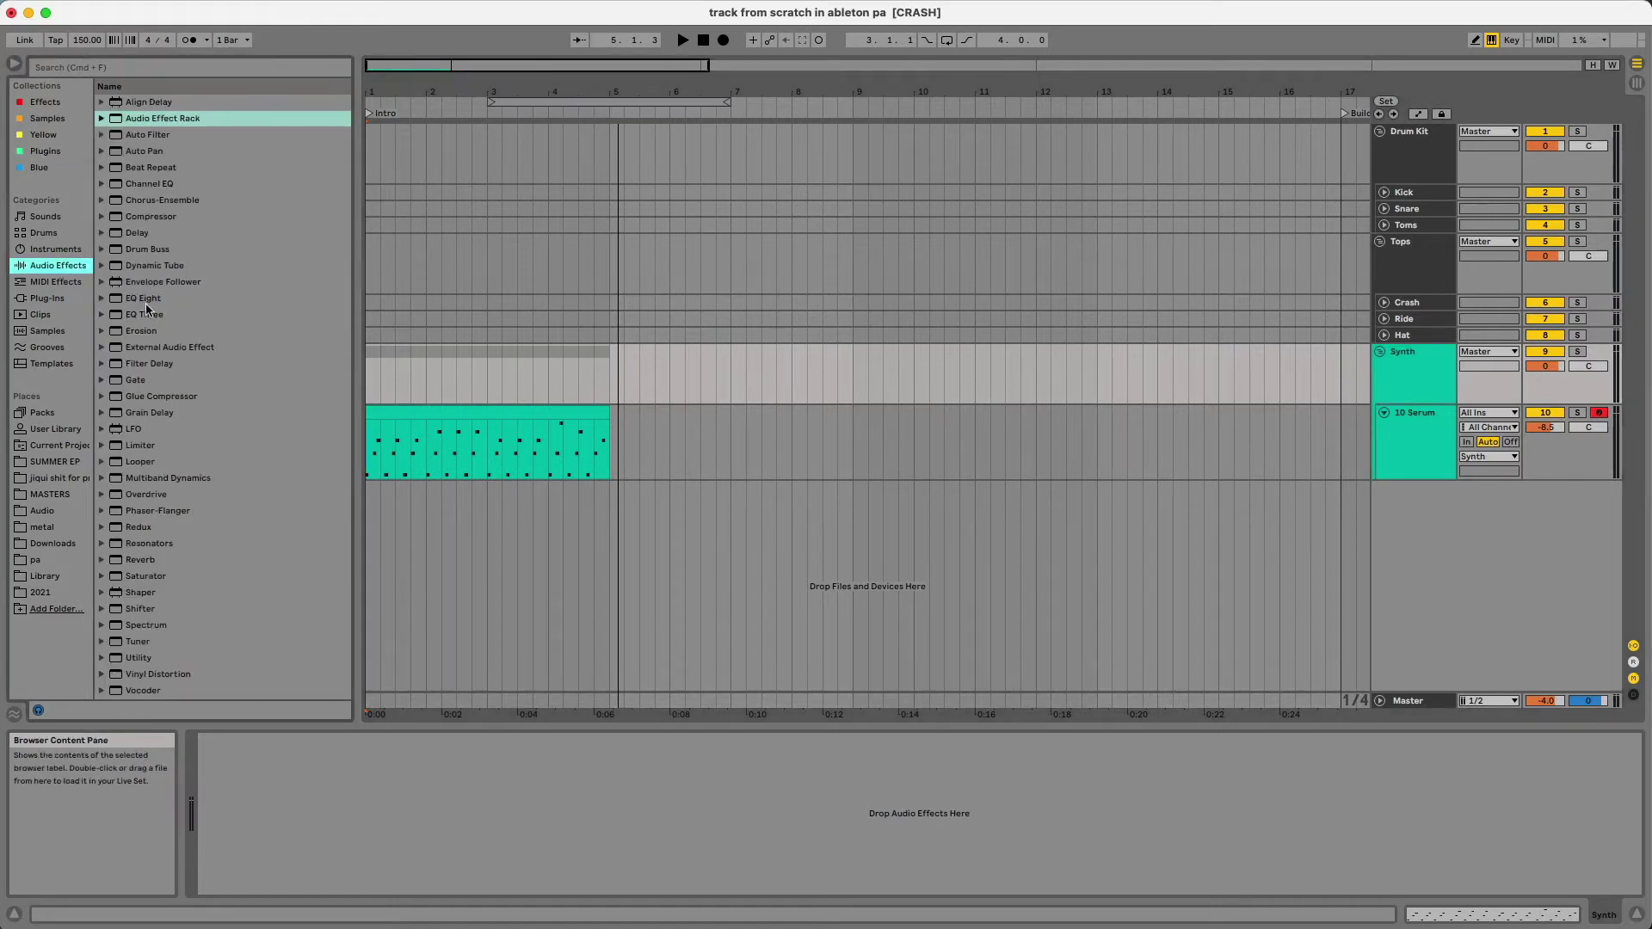
pyautogui.moveTo(143, 298); pyautogui.dragTo(532, 389)
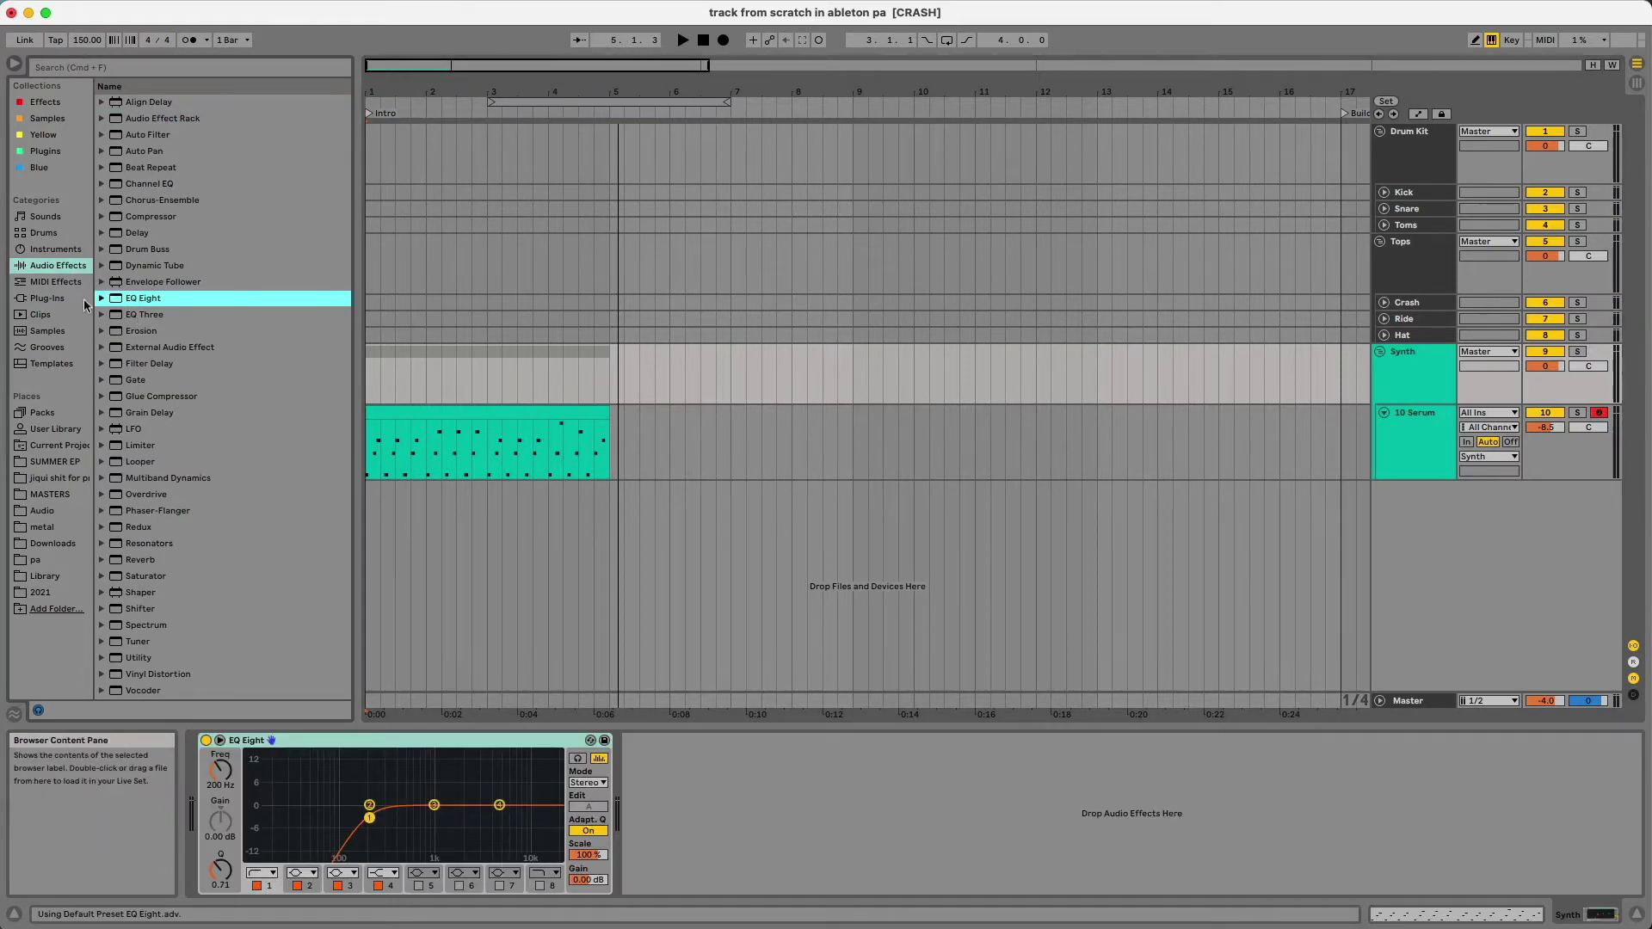
# Add another Serum instrument on a new track below the Synth group and close its plug-in window
pyautogui.click(47, 298)
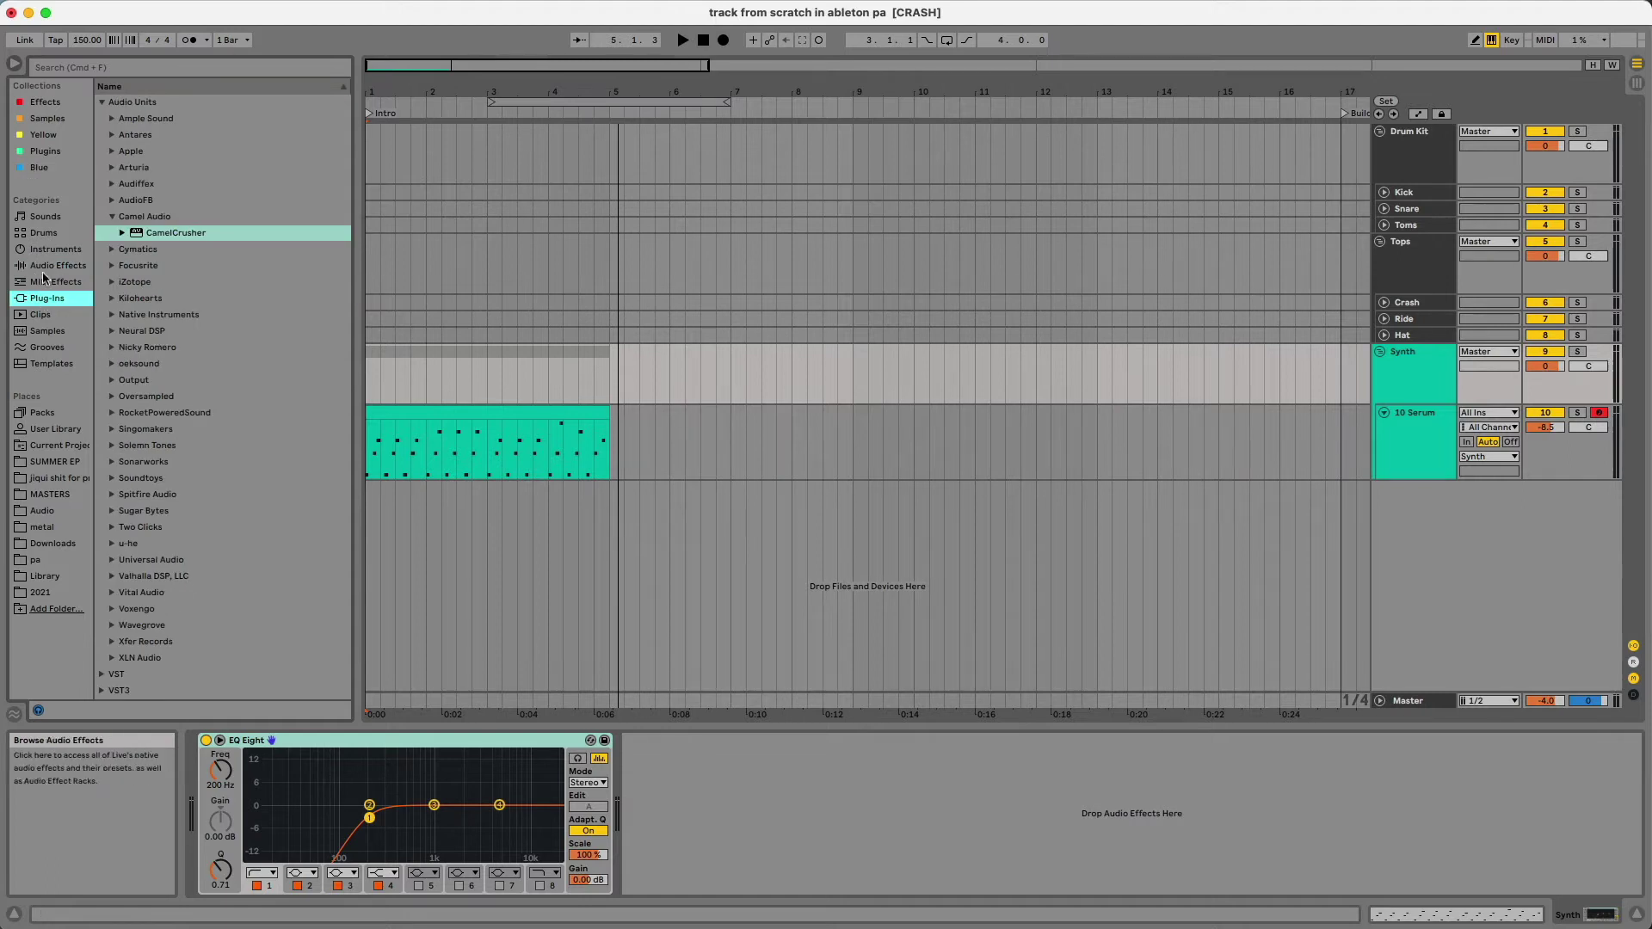
pyautogui.click(46, 151)
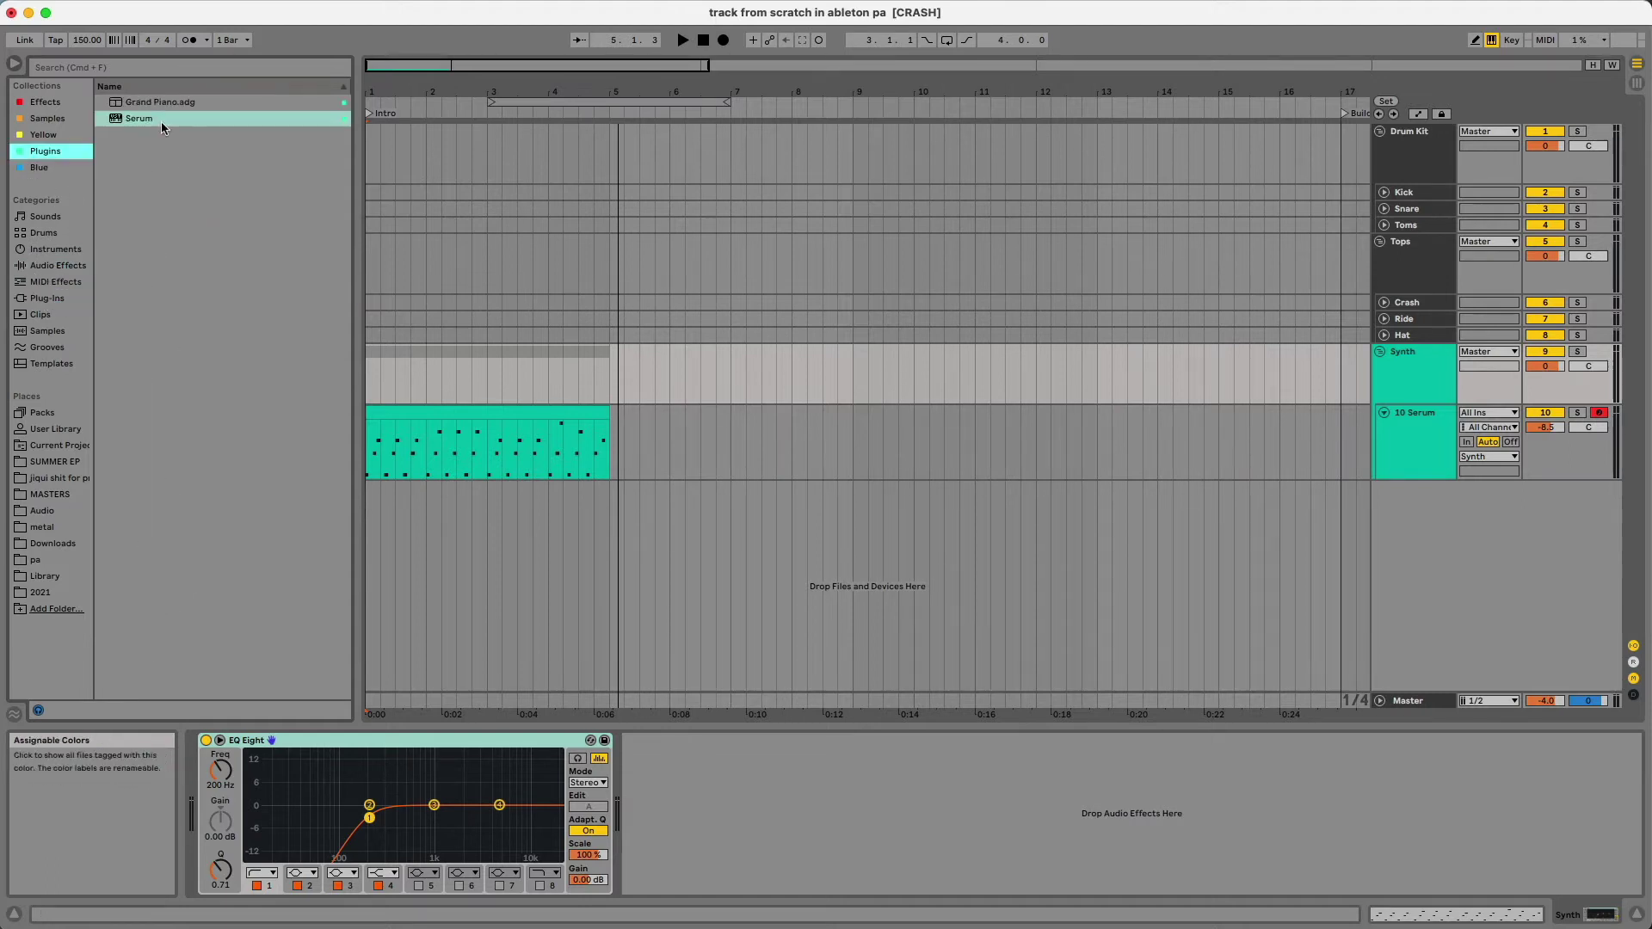
pyautogui.moveTo(162, 120); pyautogui.dragTo(728, 559)
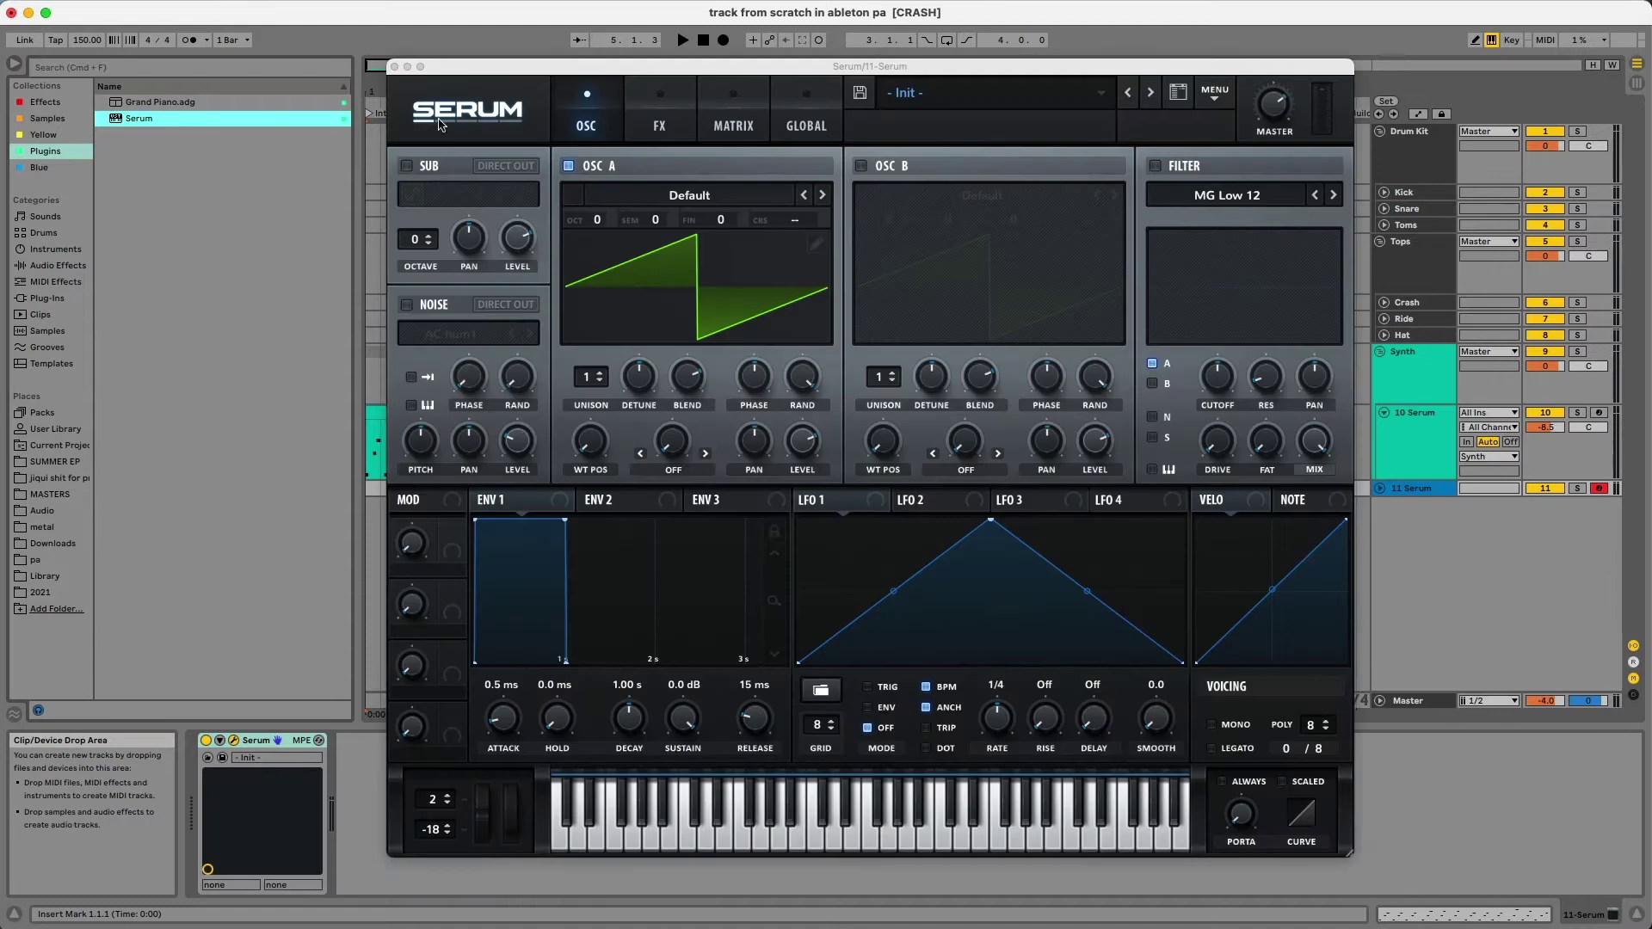
pyautogui.click(386, 65)
# Unfold the second Serum track and insert an empty MIDI clip over its first four bars
pyautogui.click(1382, 490)
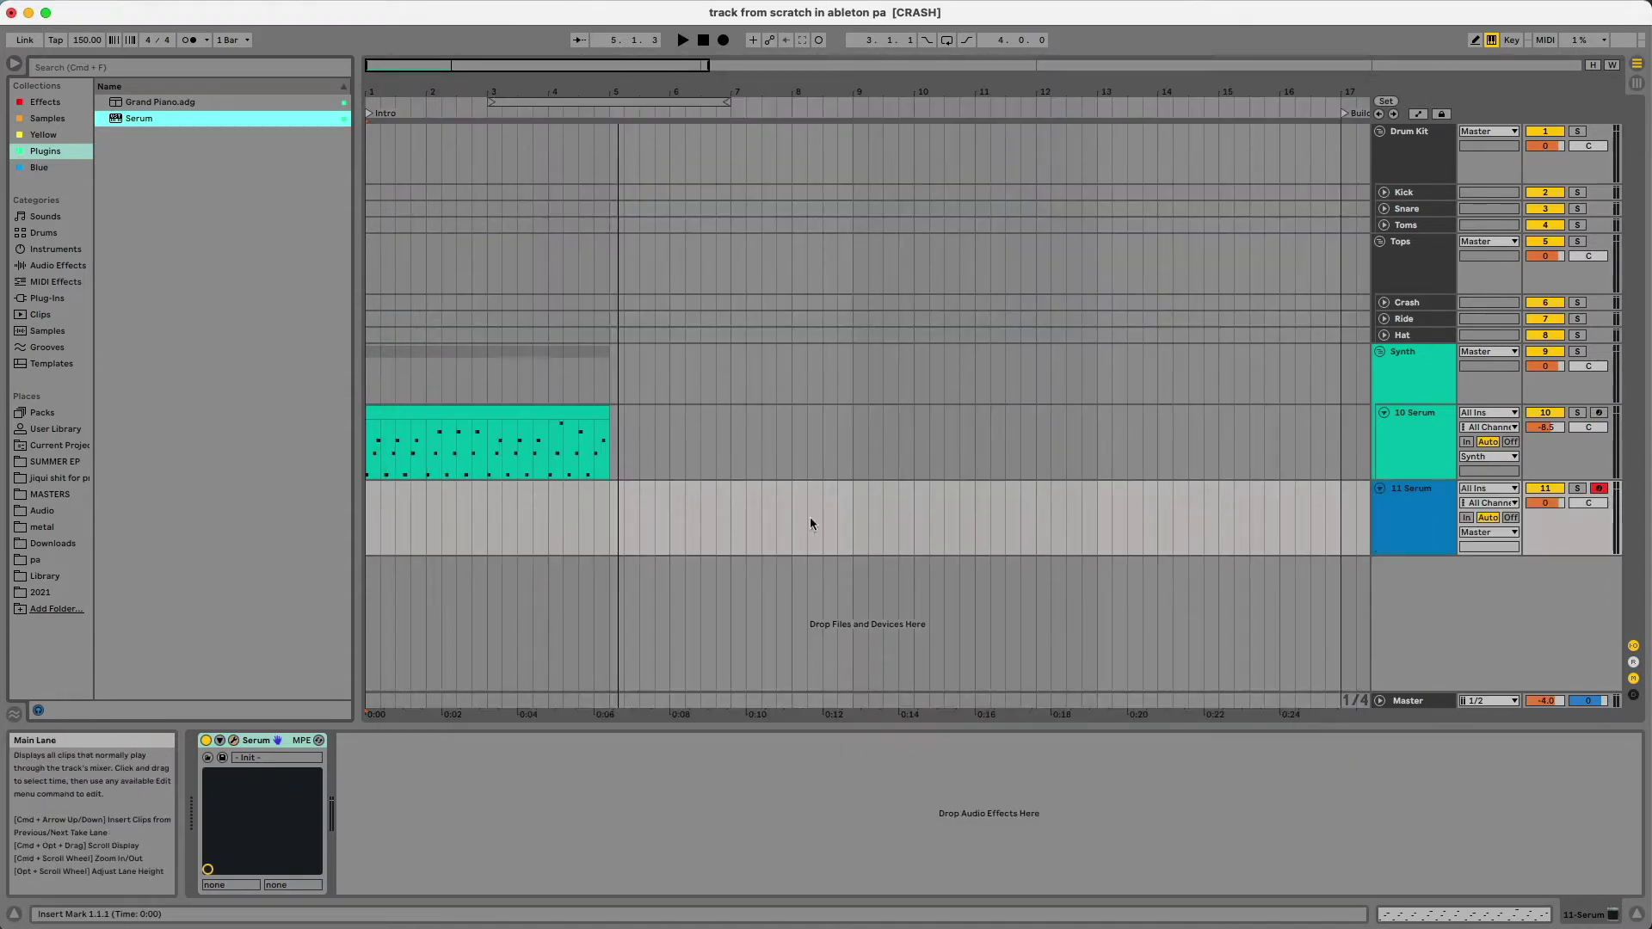
pyautogui.moveTo(605, 542); pyautogui.dragTo(366, 535)
pyautogui.press('super+shift+m')
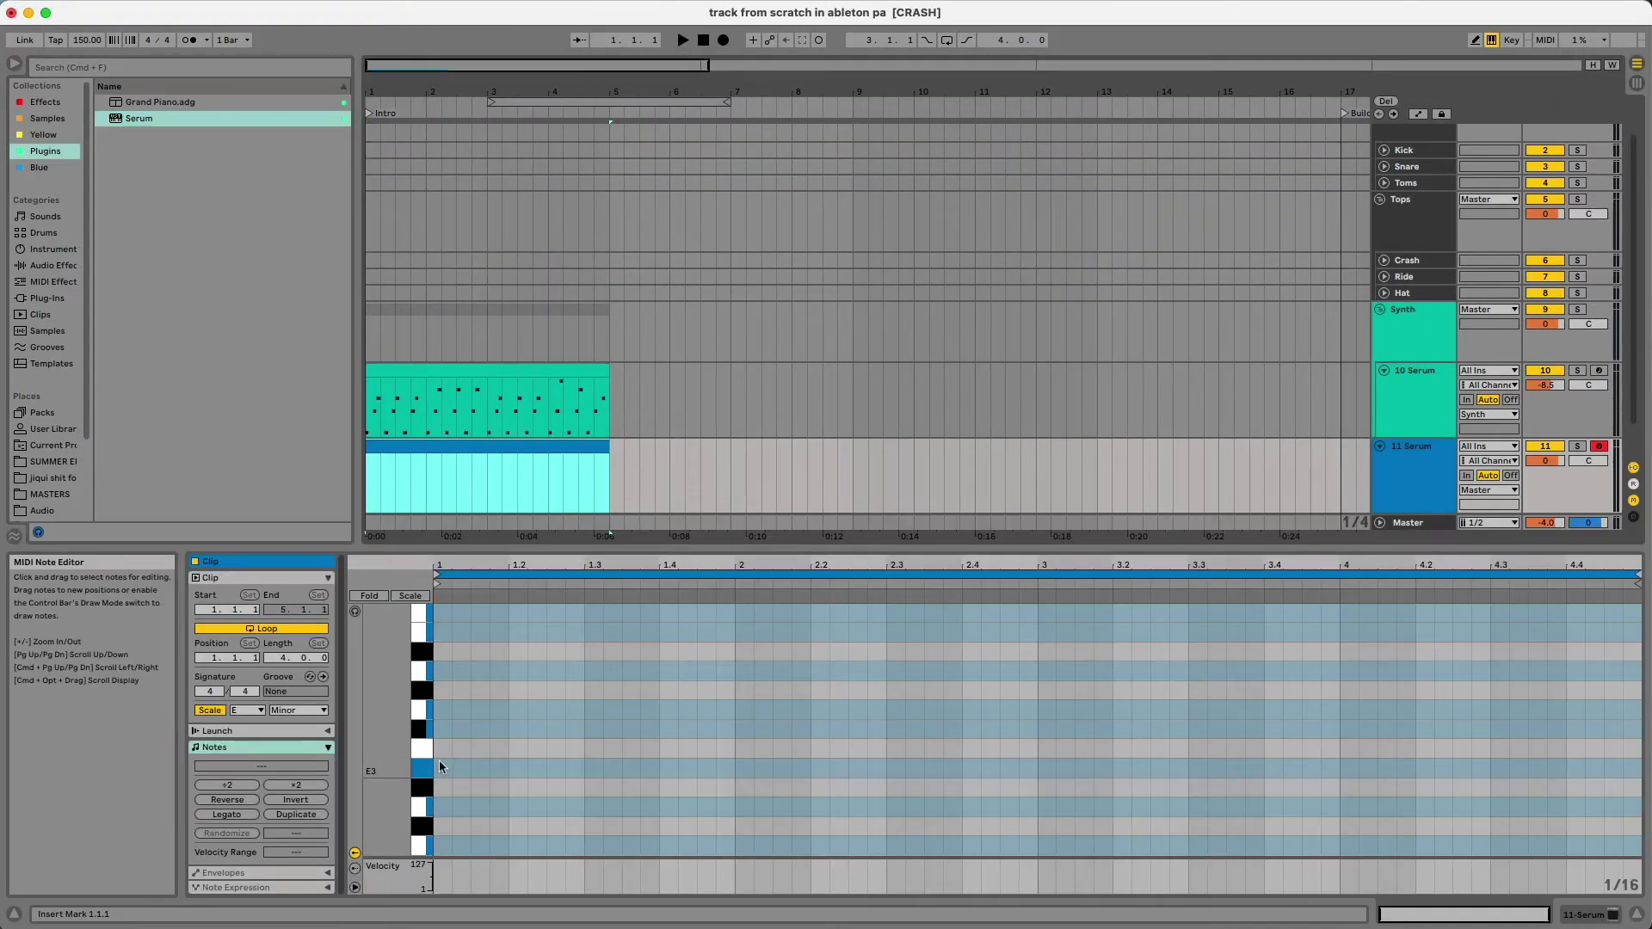
# Draw four sustained one-bar notes, one per bar, in the second Serum track's MIDI clip
pyautogui.click(441, 767)
pyautogui.moveTo(448, 766); pyautogui.dragTo(1037, 768)
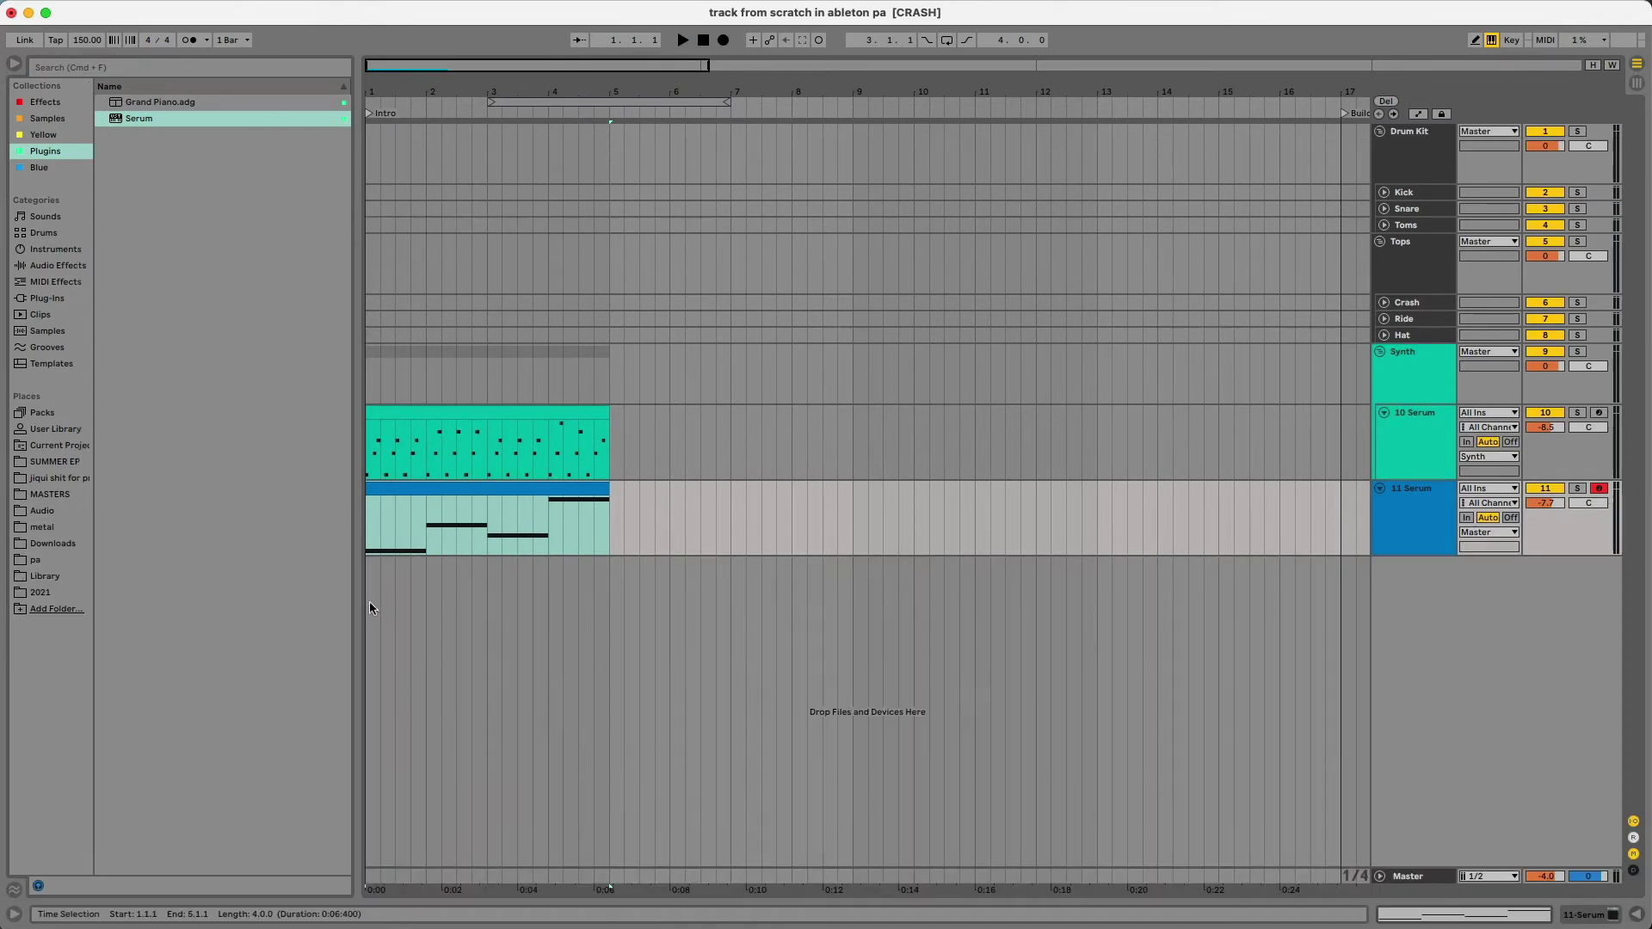
# Play the arrangement from bar 1 and lower the second Serum track's volume to -10.9 dB
pyautogui.click(368, 606)
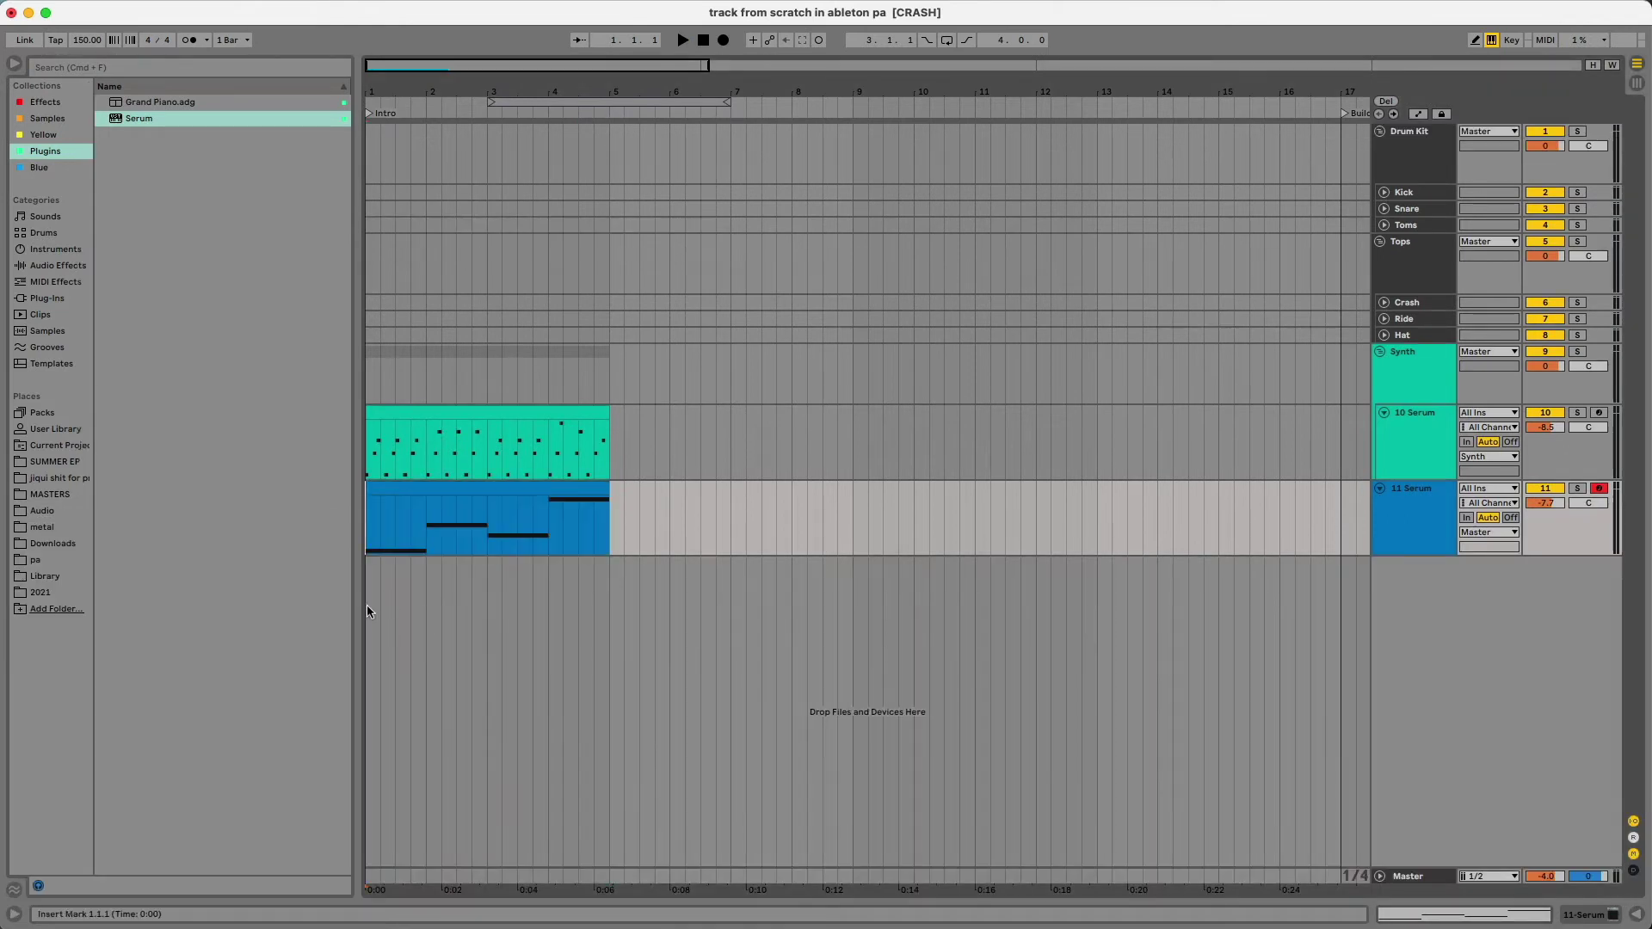
pyautogui.press('space')
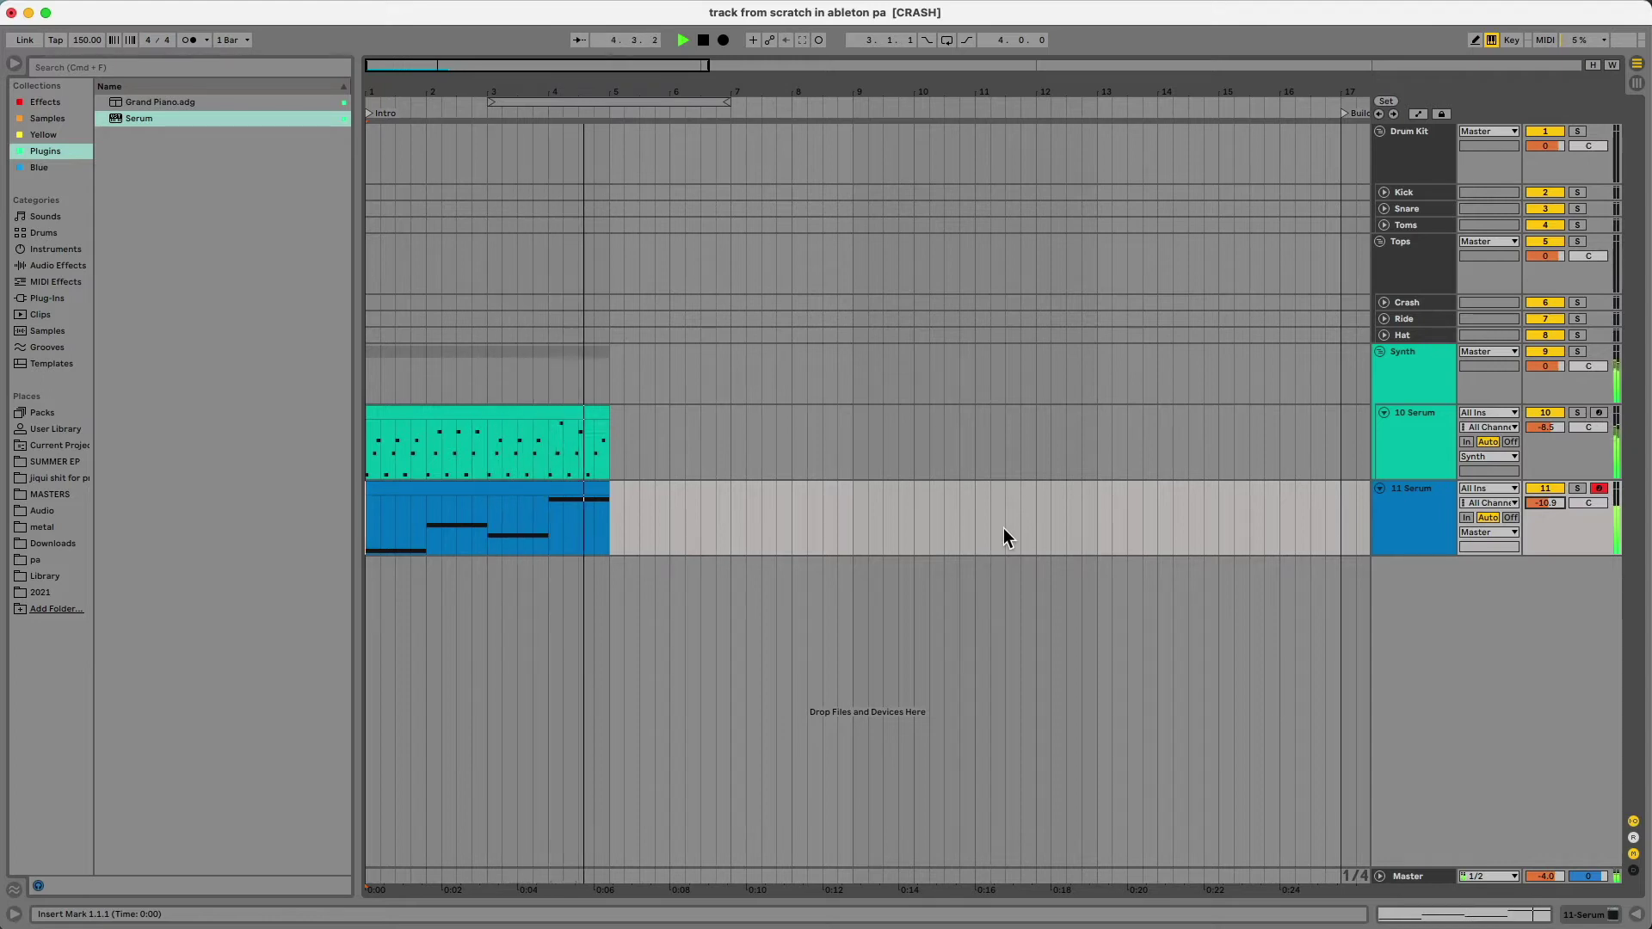
pyautogui.press('space')
# Loop the first four bars of the arrangement and set the second Serum track's volume to -12.3 dB
pyautogui.moveTo(602, 569); pyautogui.dragTo(71, 121)
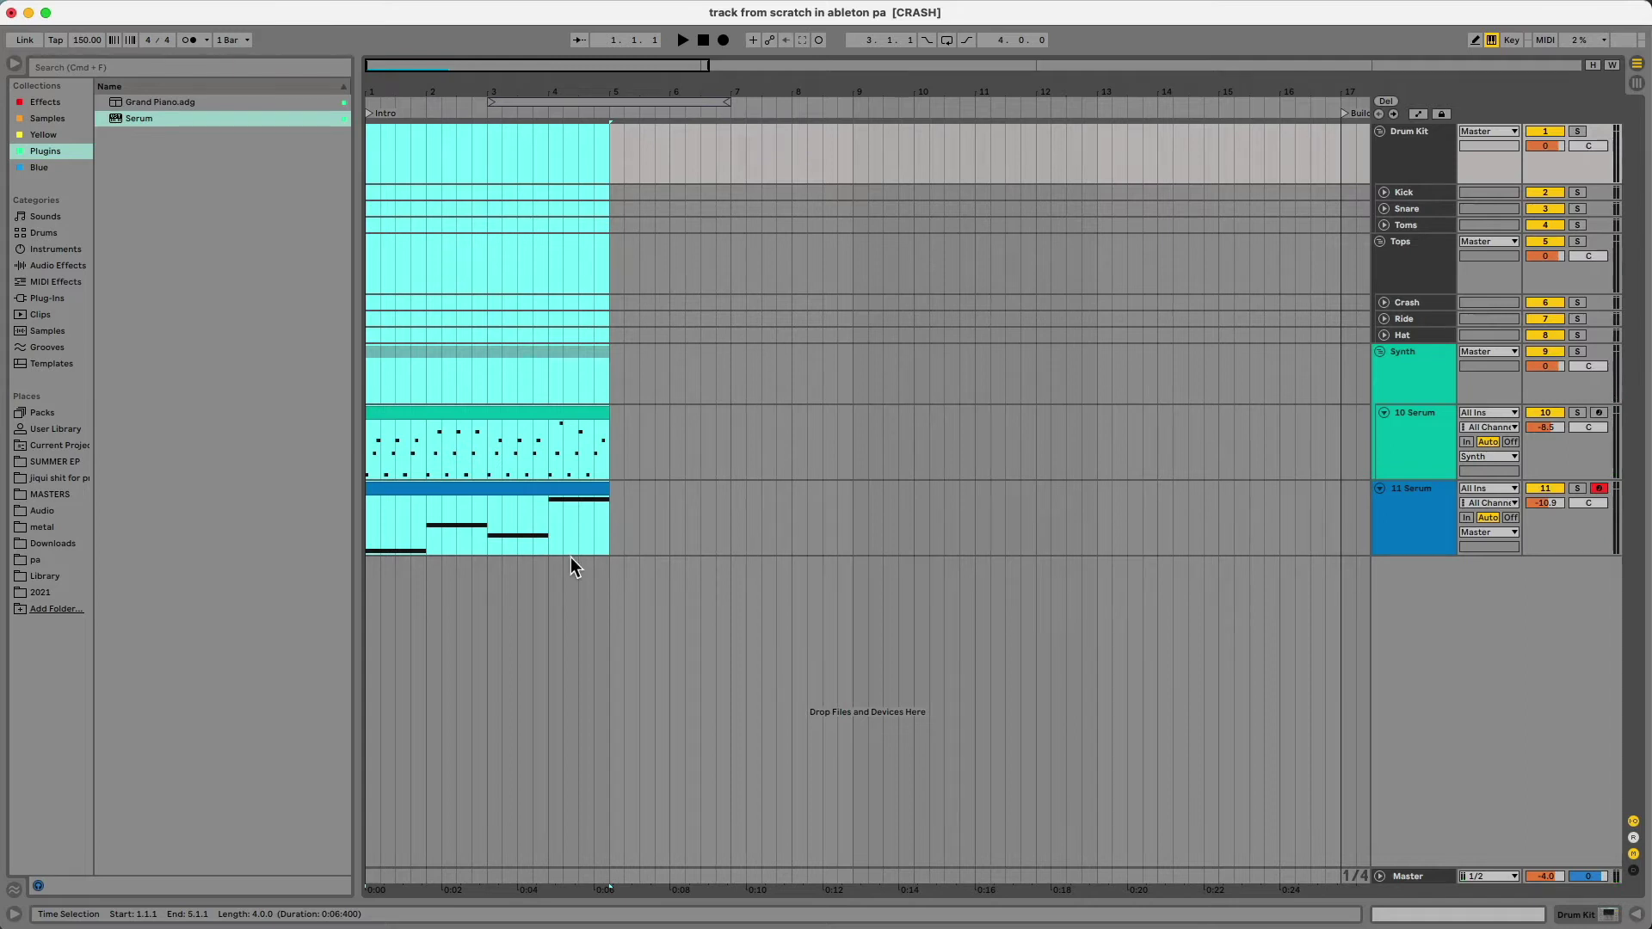
pyautogui.press('super+l')
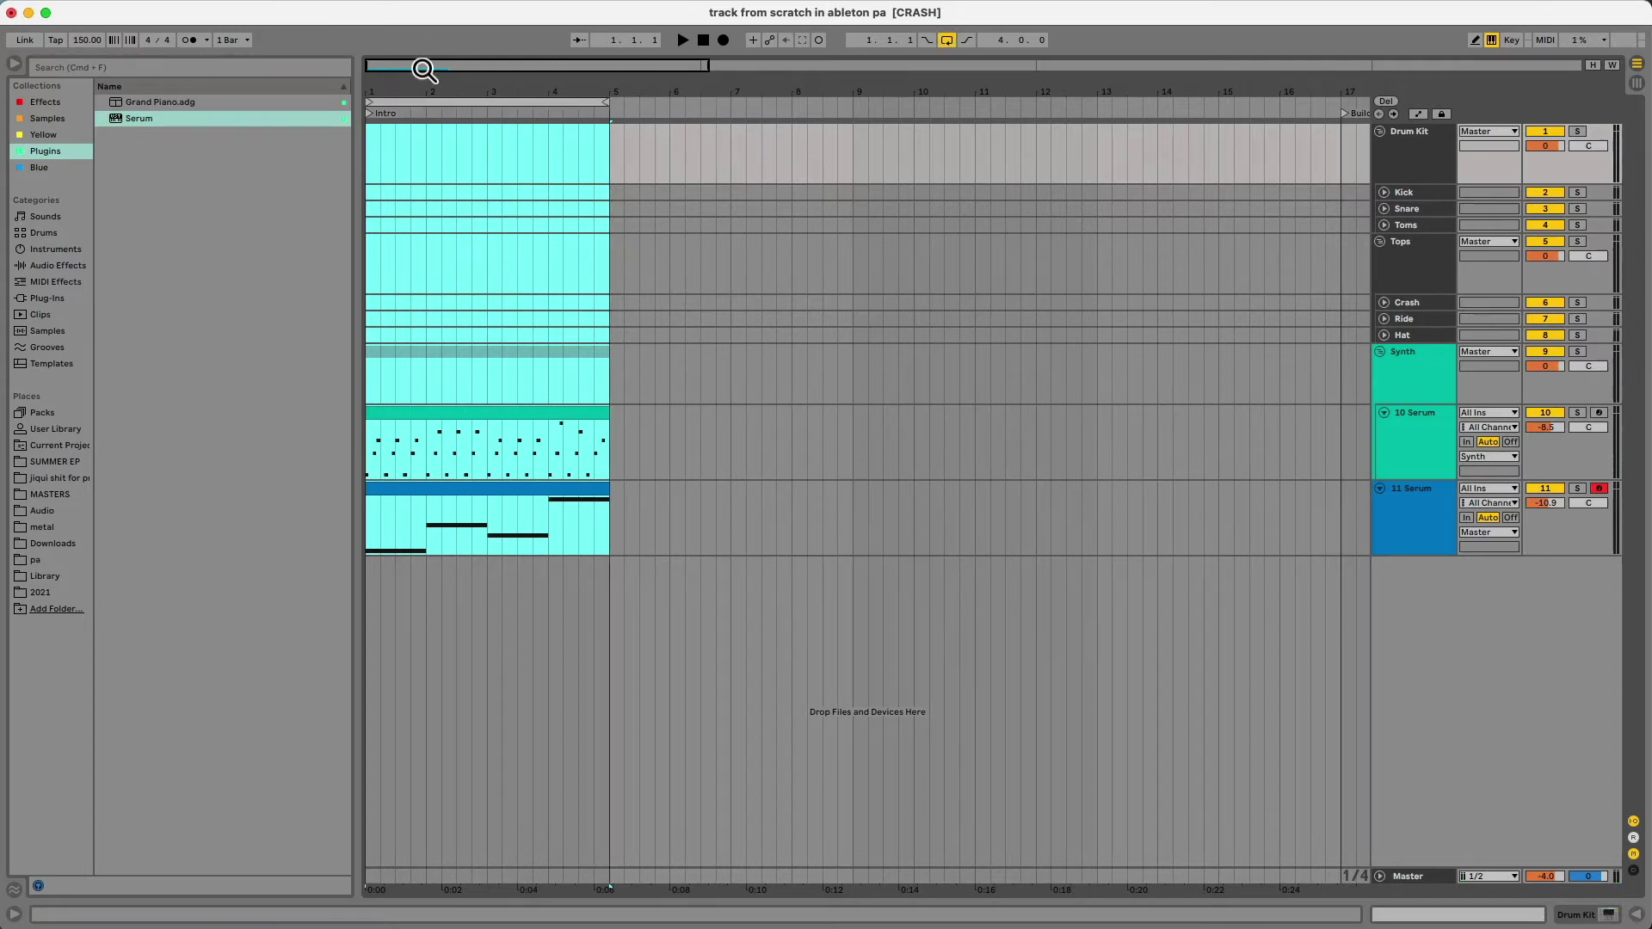
pyautogui.moveTo(422, 70); pyautogui.dragTo(422, 206)
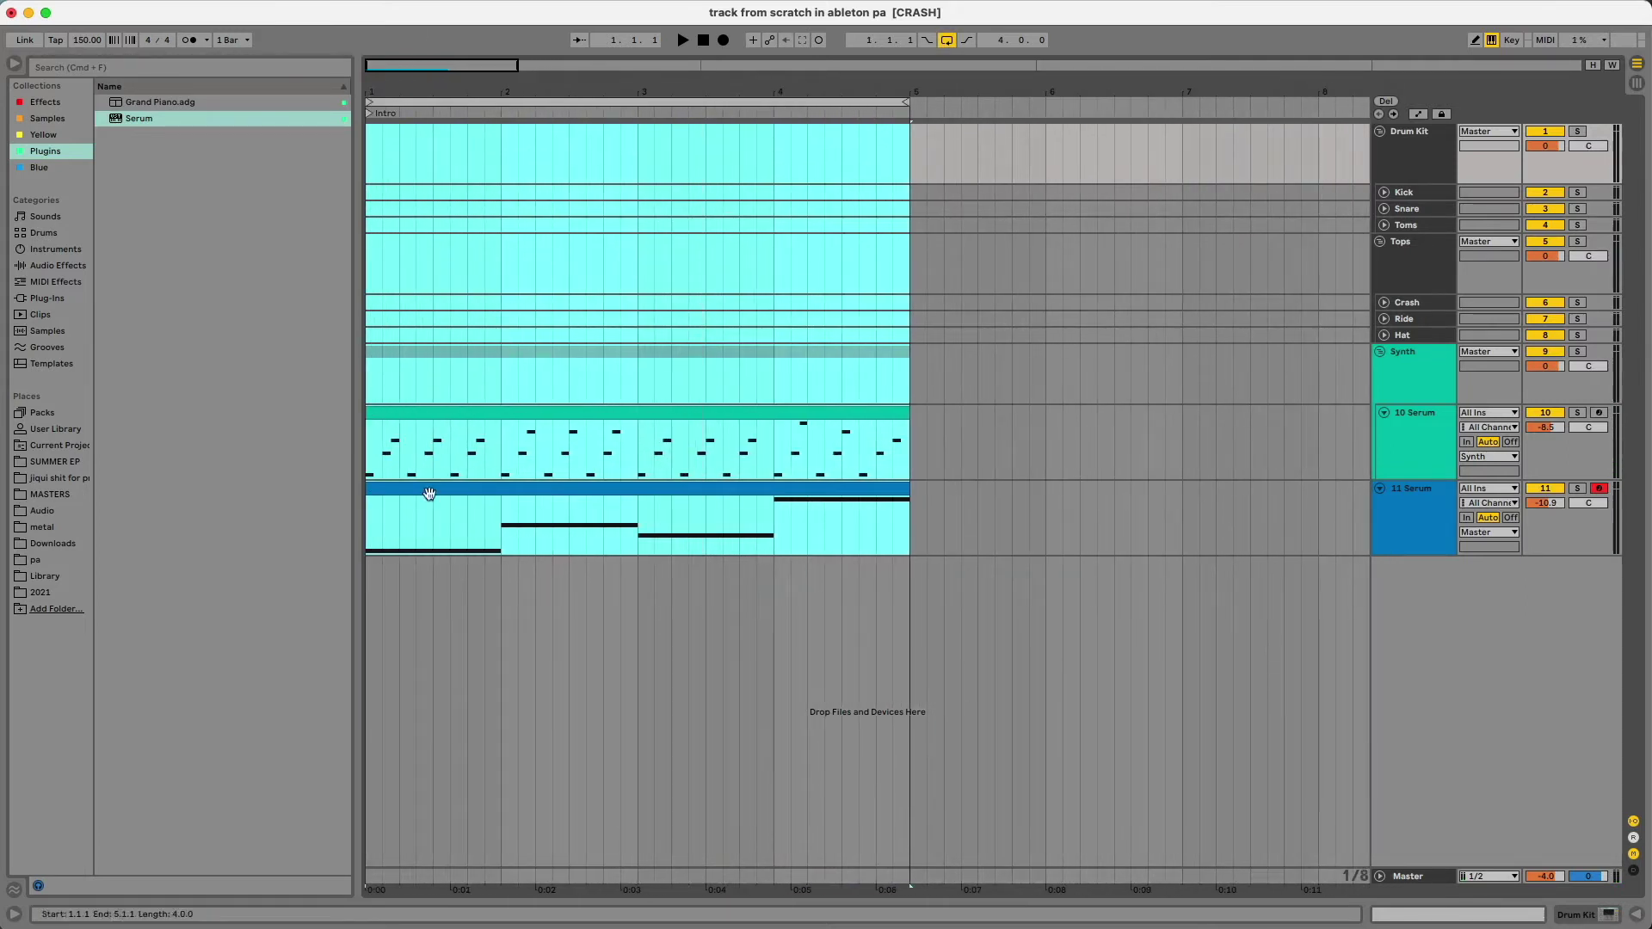
pyautogui.click(371, 539)
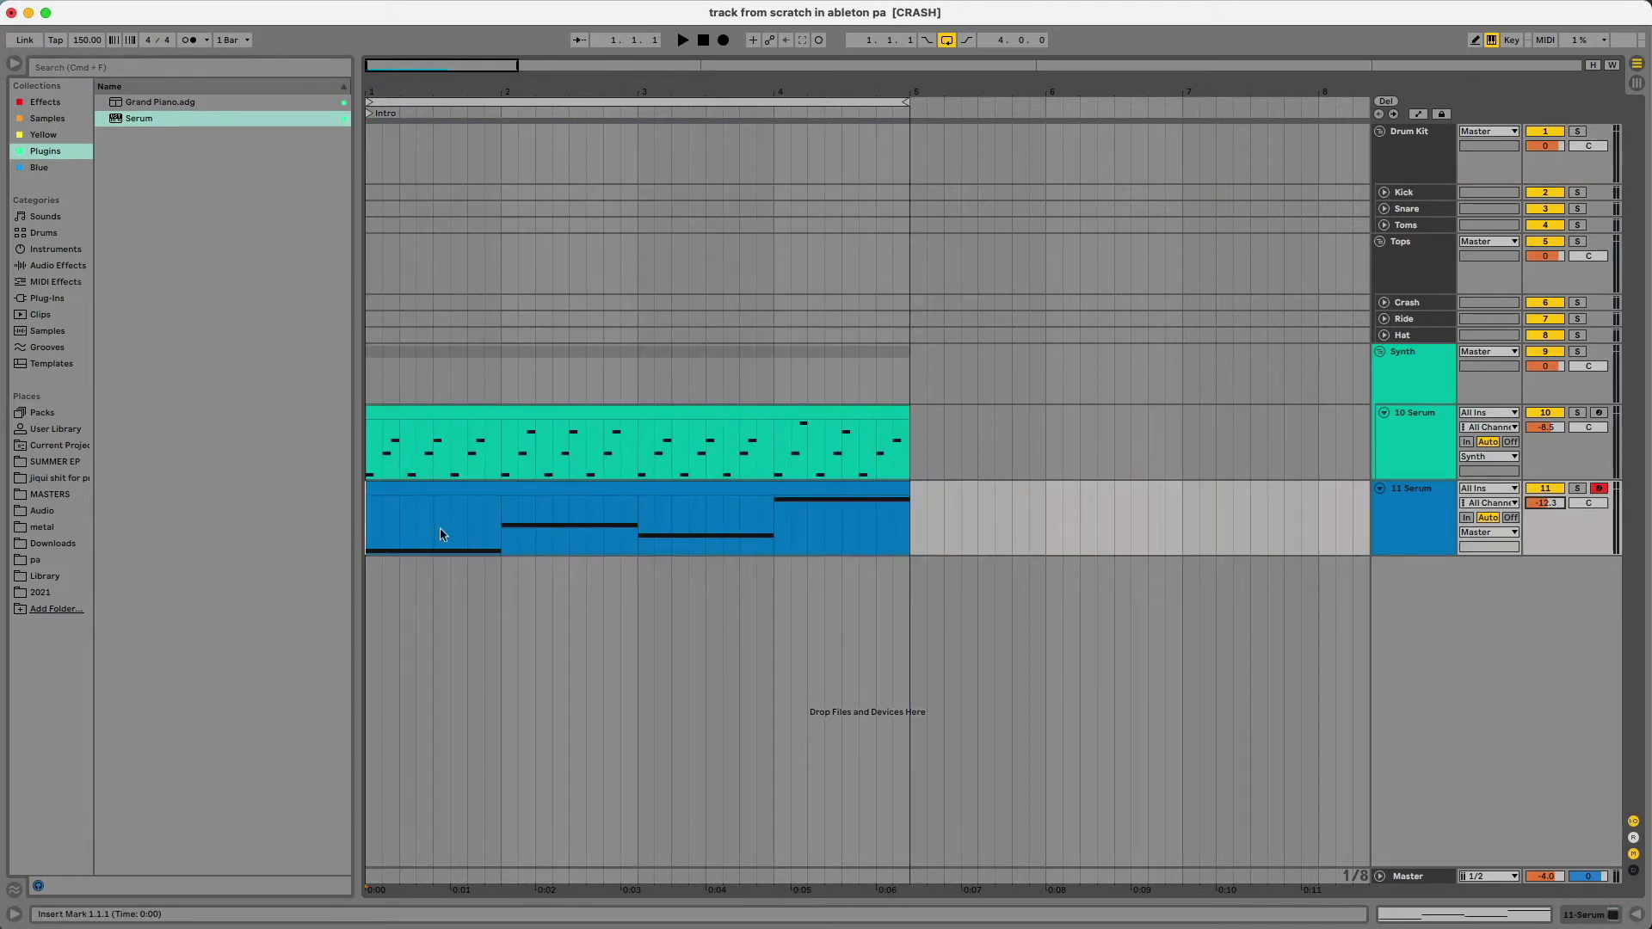
# Switch to Splice and search its sounds for "pad"
pyautogui.click(53, 299)
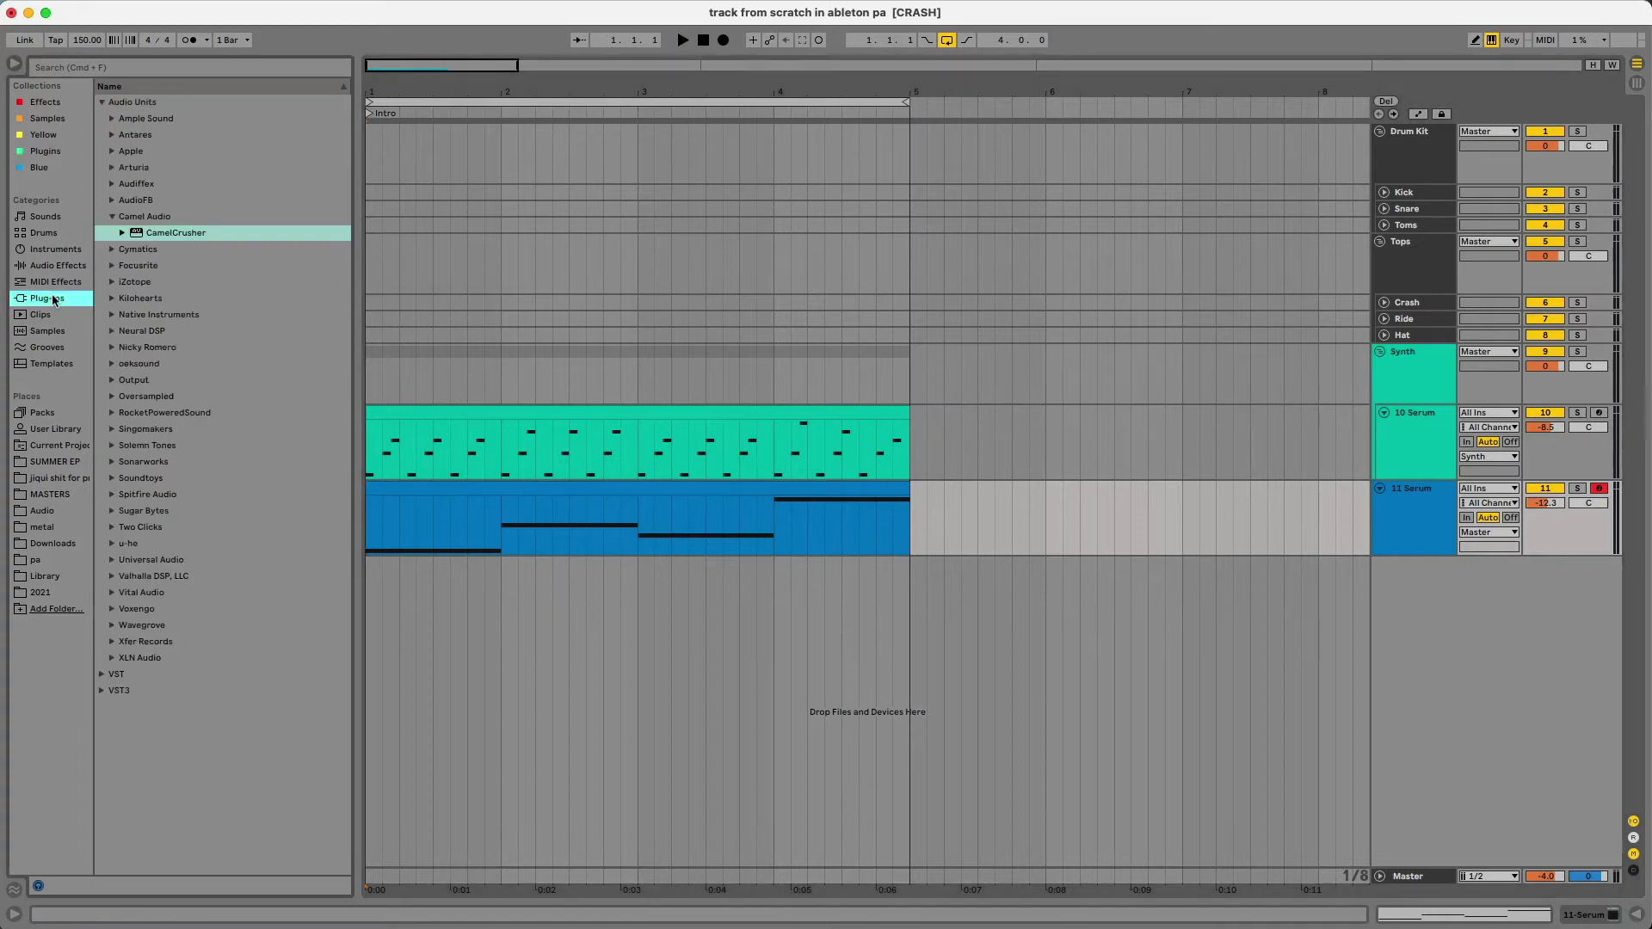
pyautogui.click(865, 922)
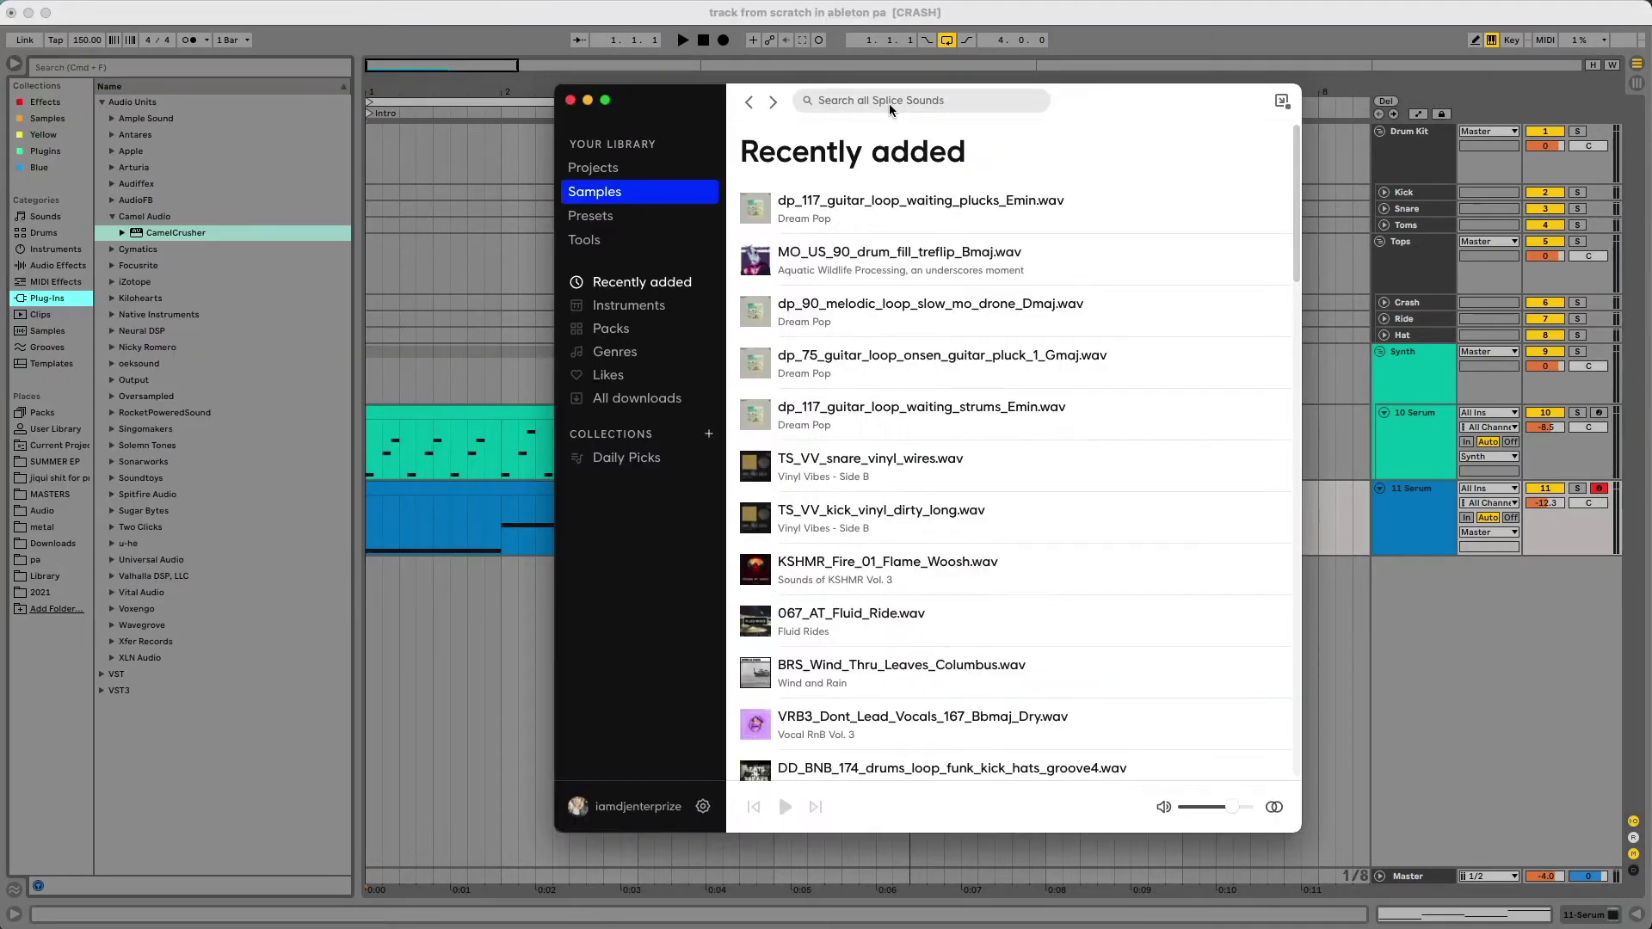
pyautogui.click(889, 103)
pyautogui.write('pad')
pyautogui.press('Return')
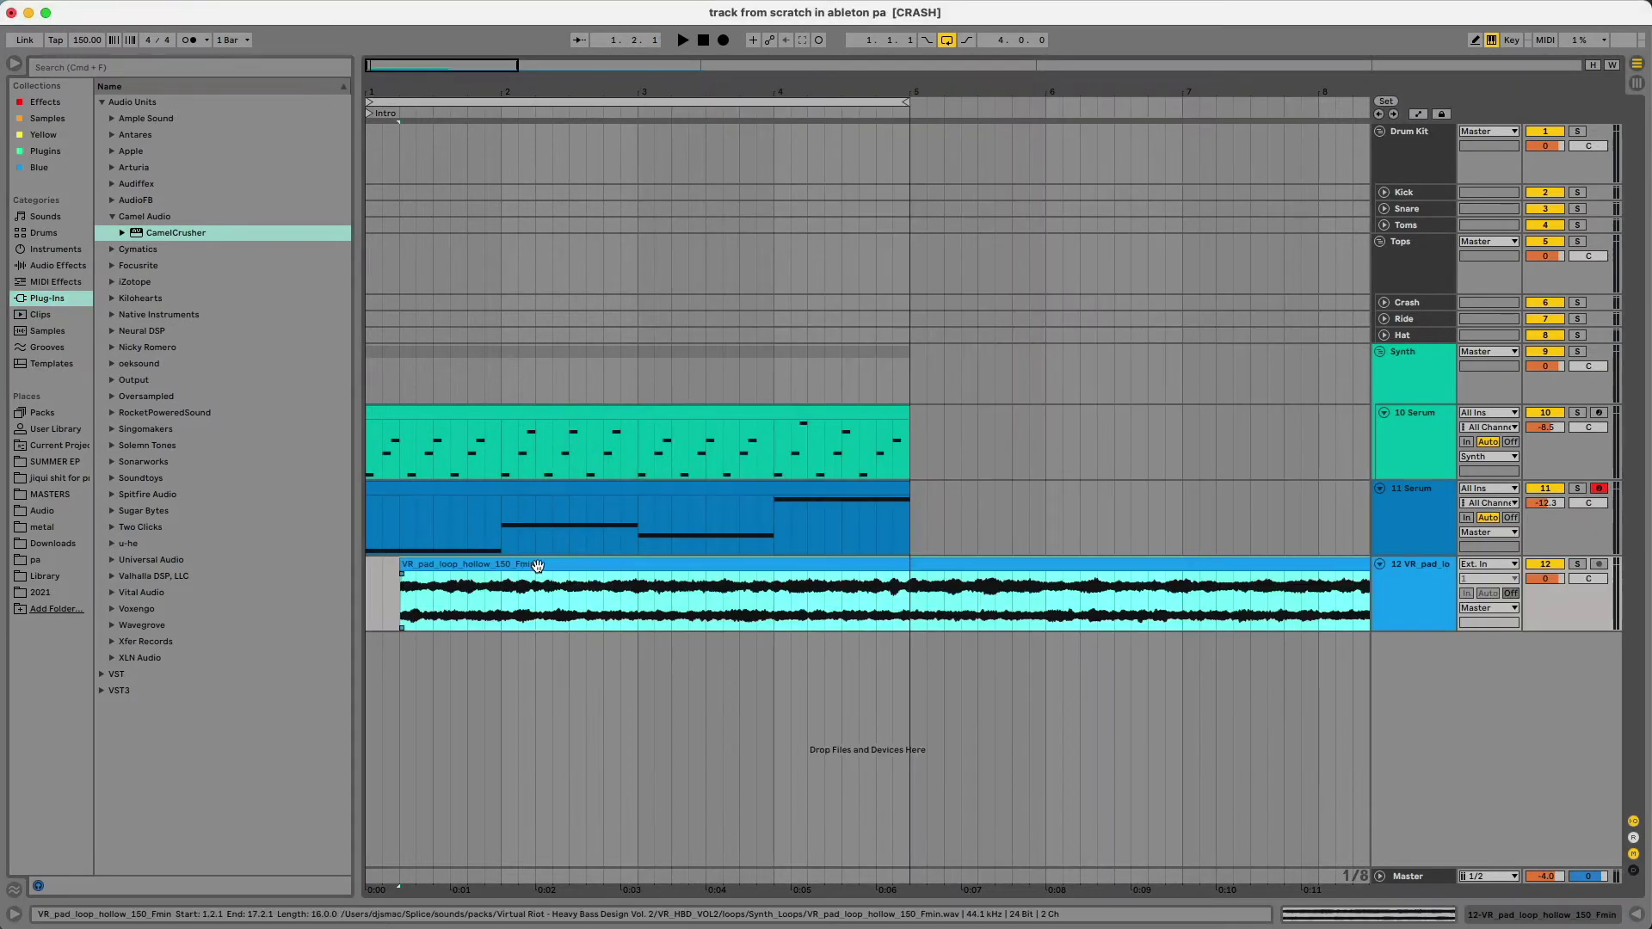
# Align the VR_pad_loop_hollow_150_Fmin clip to bar 1 and trim it to the first four bars
pyautogui.click(493, 571)
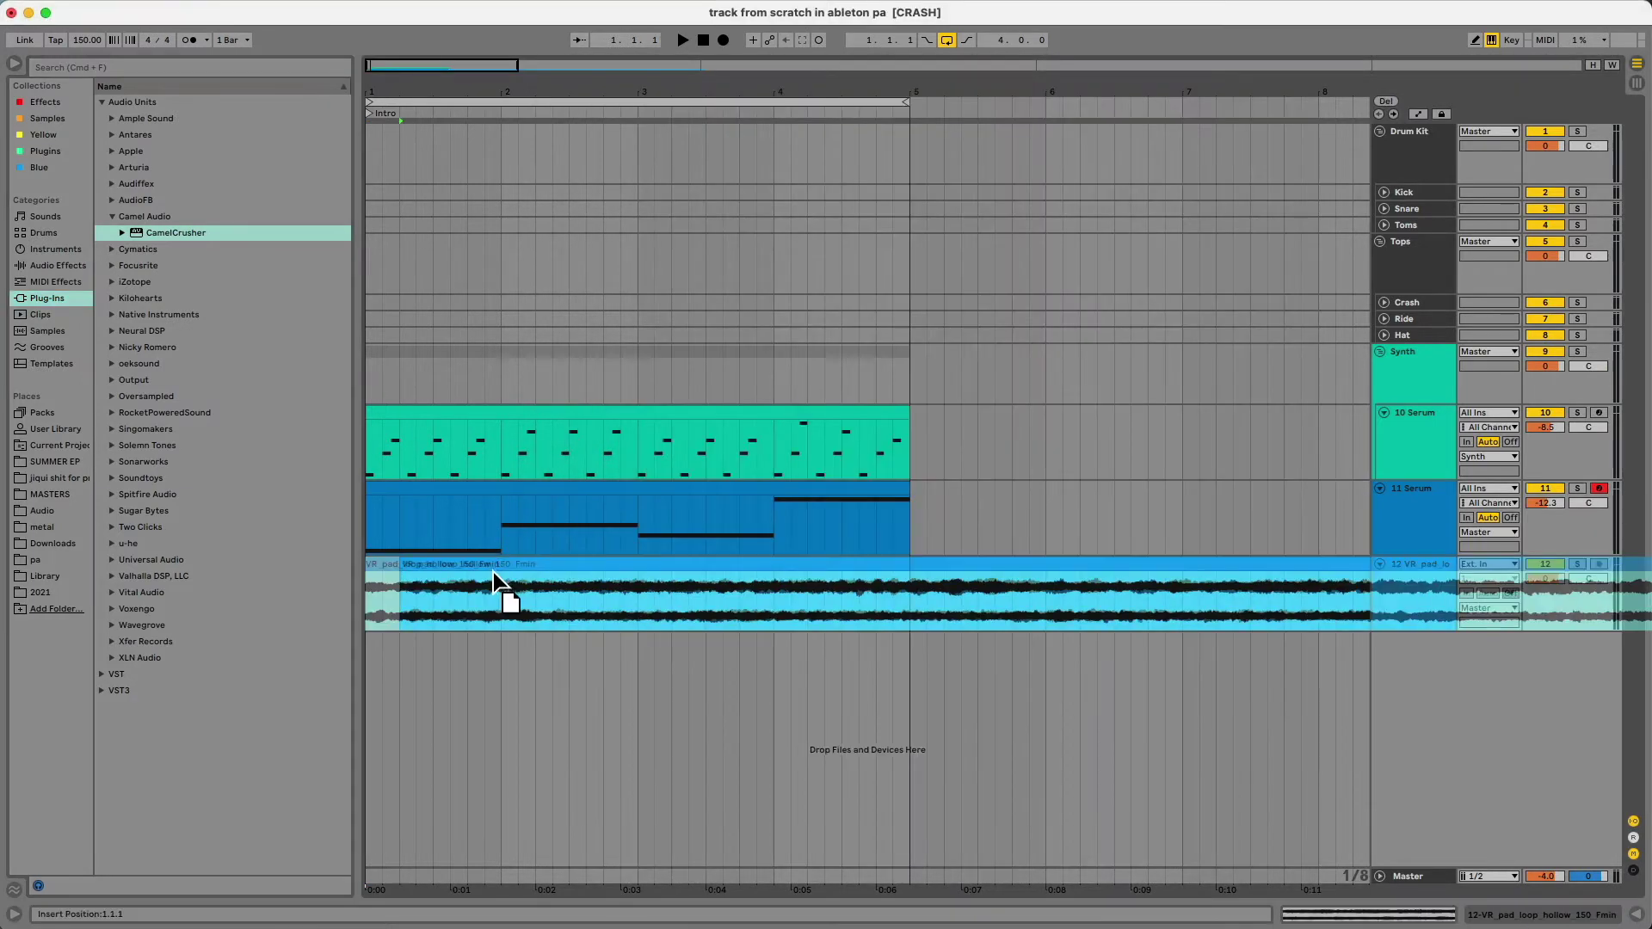
pyautogui.moveTo(911, 611); pyautogui.dragTo(999, 586)
# Transpose the pad clip by -1 semitone and set its track volume to -12.5 dB while the loop plays
pyautogui.doubleClick(879, 442)
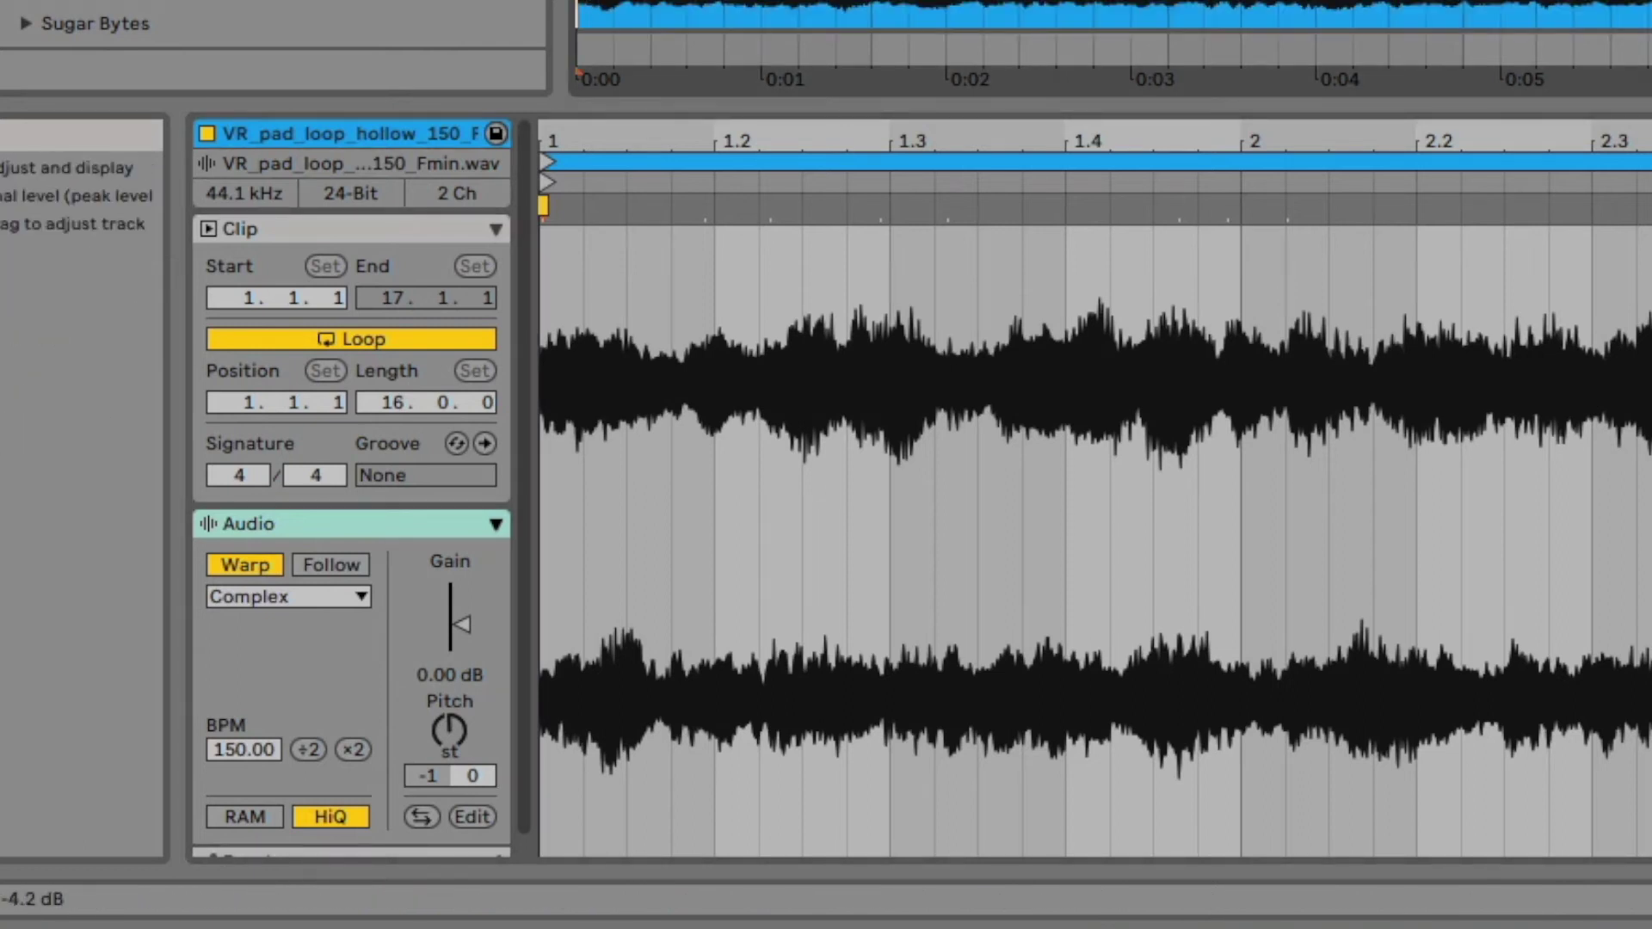
pyautogui.press('space')
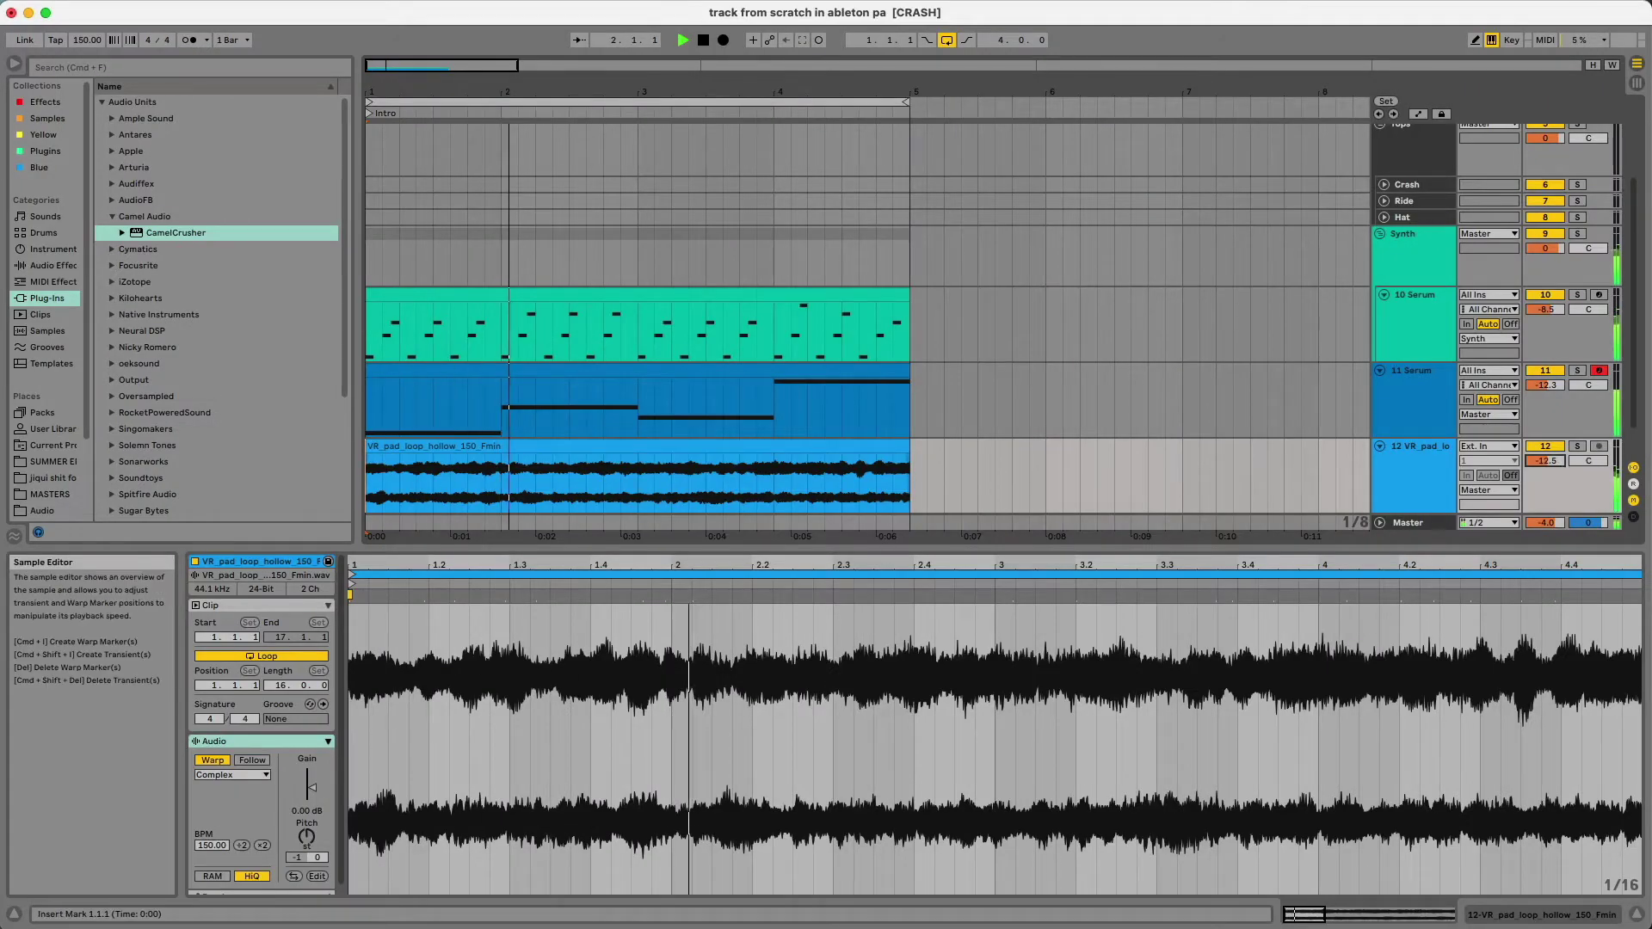
pyautogui.click(1636, 914)
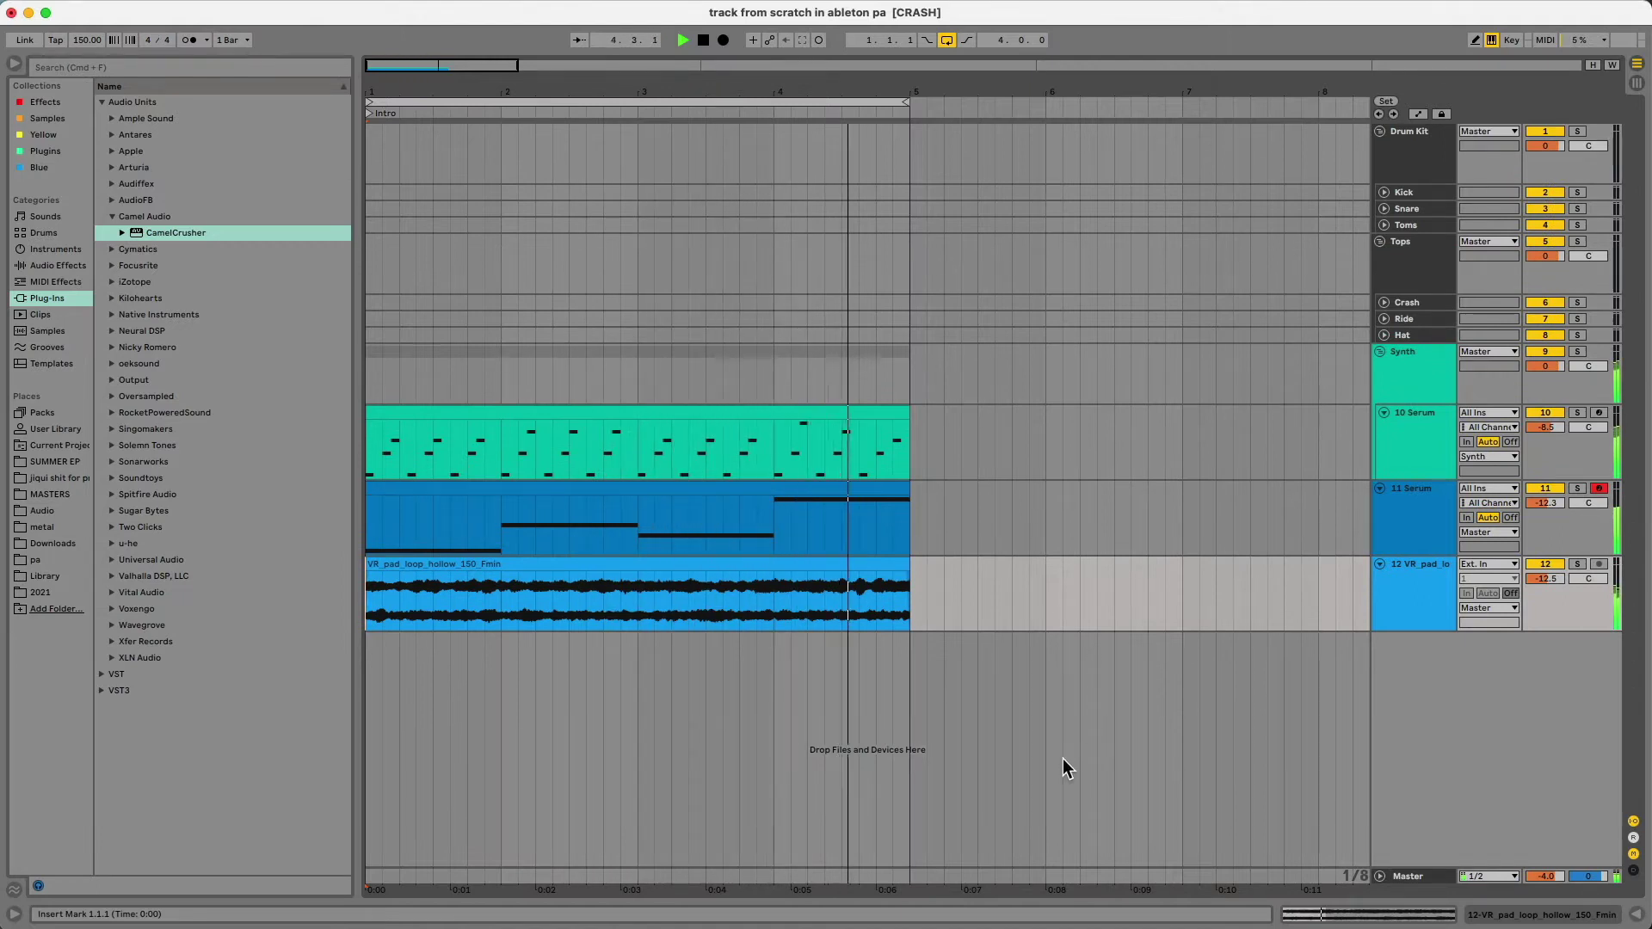
pyautogui.press('space')
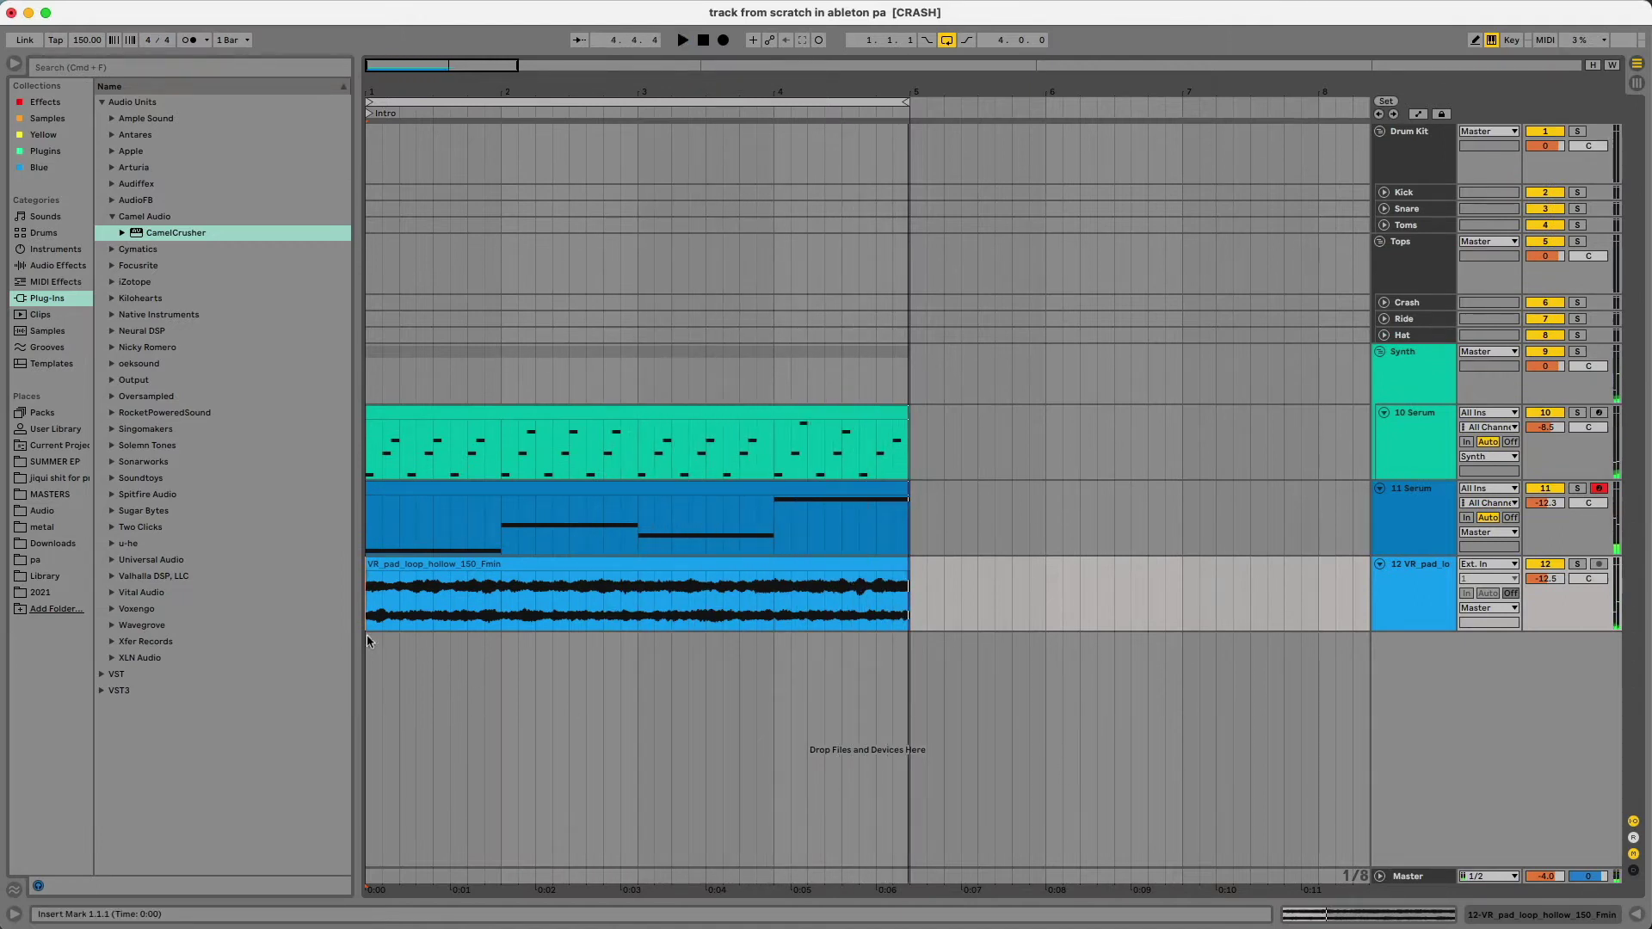
# Move the pad track into the Synth group and add a Reverb to it
pyautogui.click(70, 265)
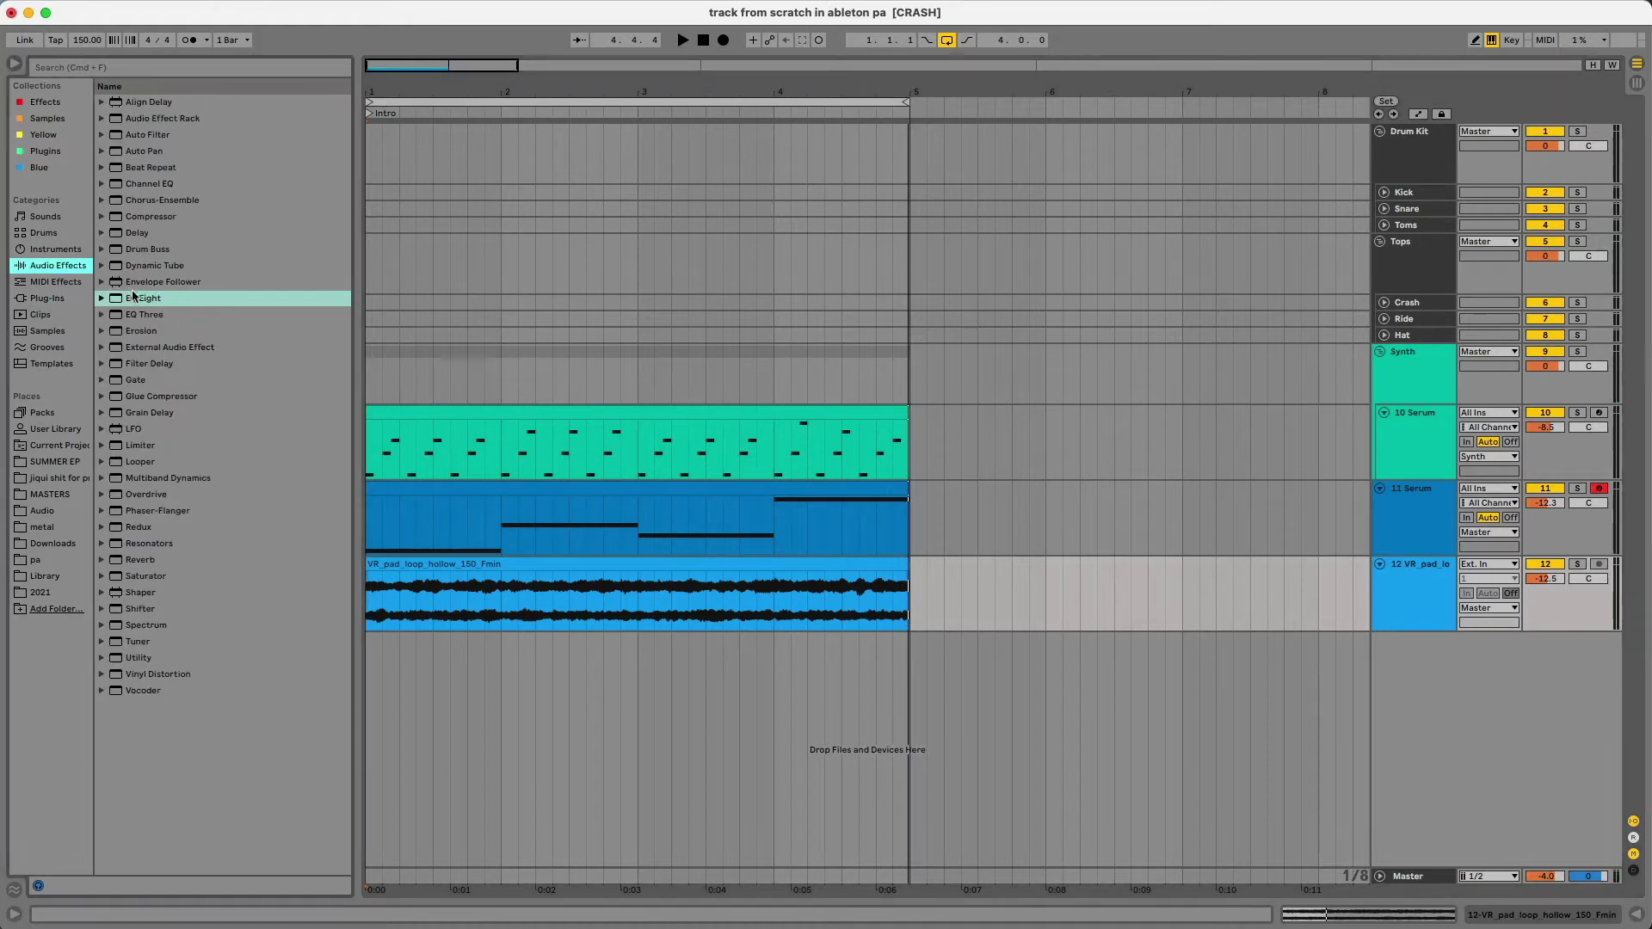
pyautogui.moveTo(1435, 592); pyautogui.dragTo(1442, 449)
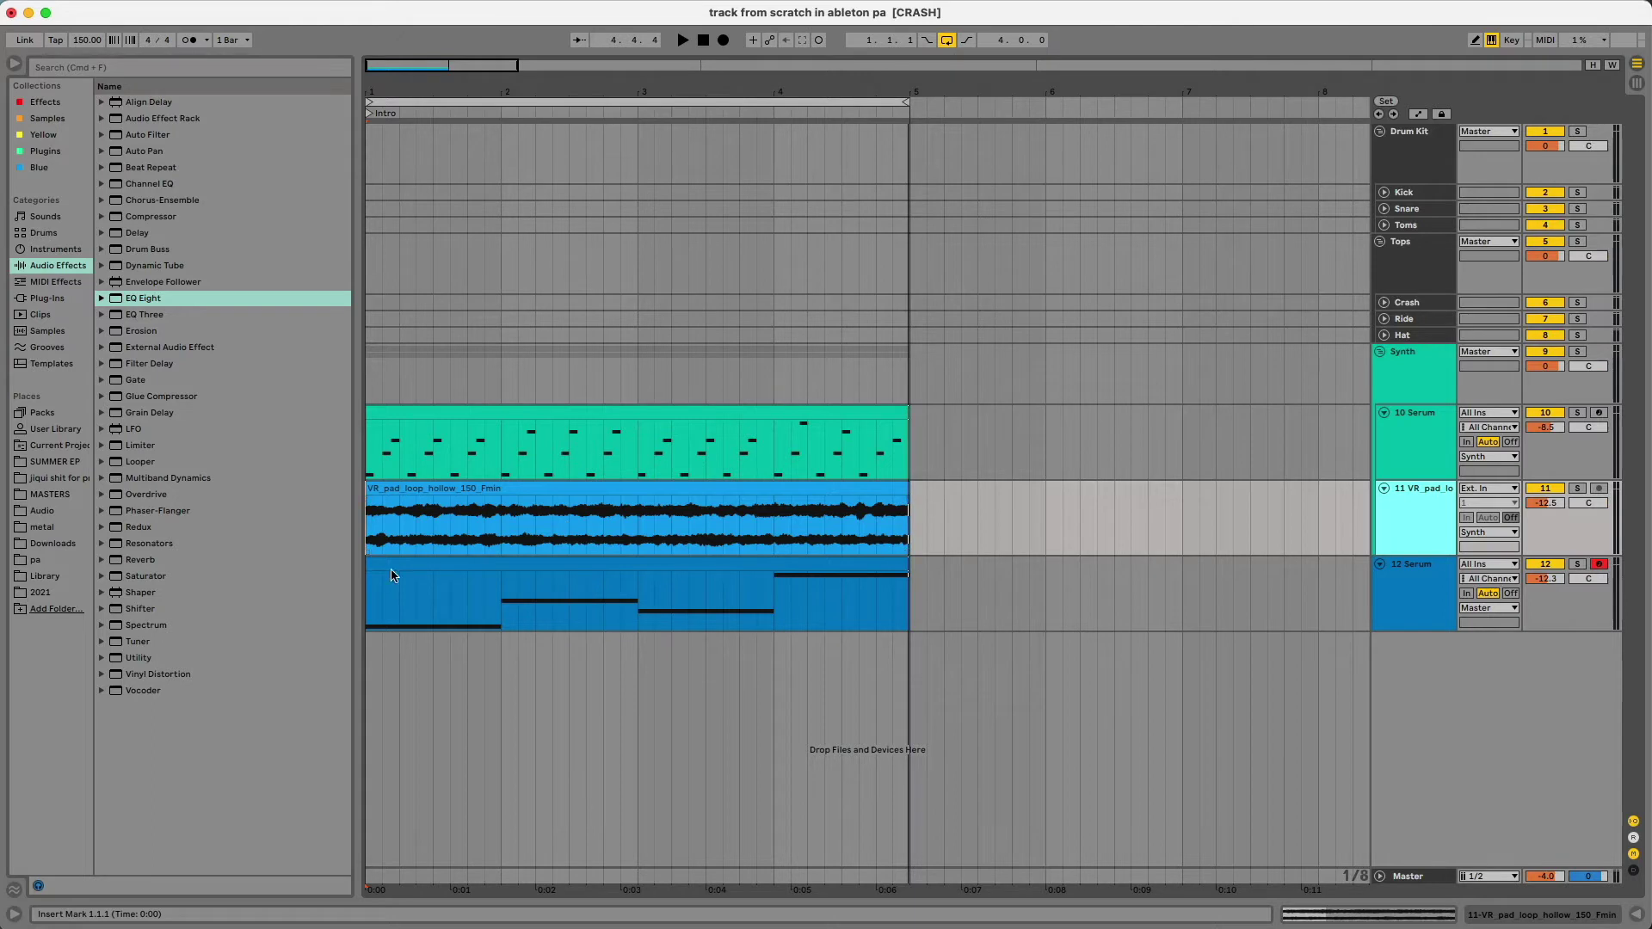
pyautogui.doubleClick(140, 560)
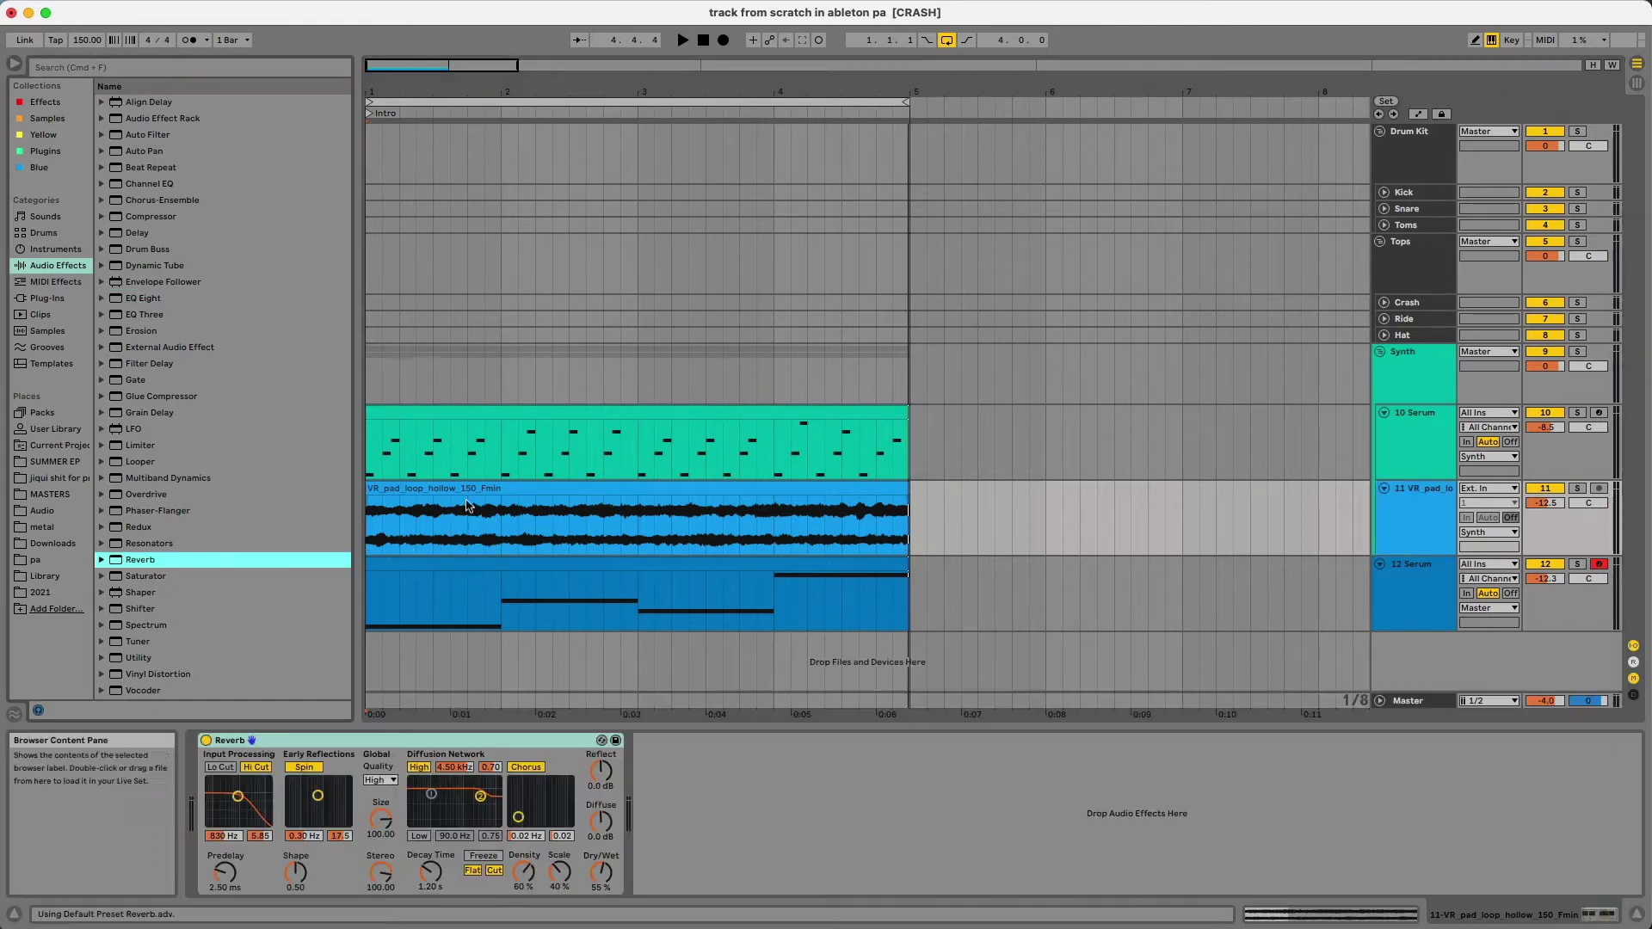
# Enable the pad Reverb's low cut, with the input filter at 3.31 kHz, decay time 2.89 s and dry/wet 29%
pyautogui.click(219, 768)
pyautogui.moveTo(238, 796); pyautogui.dragTo(240, 795)
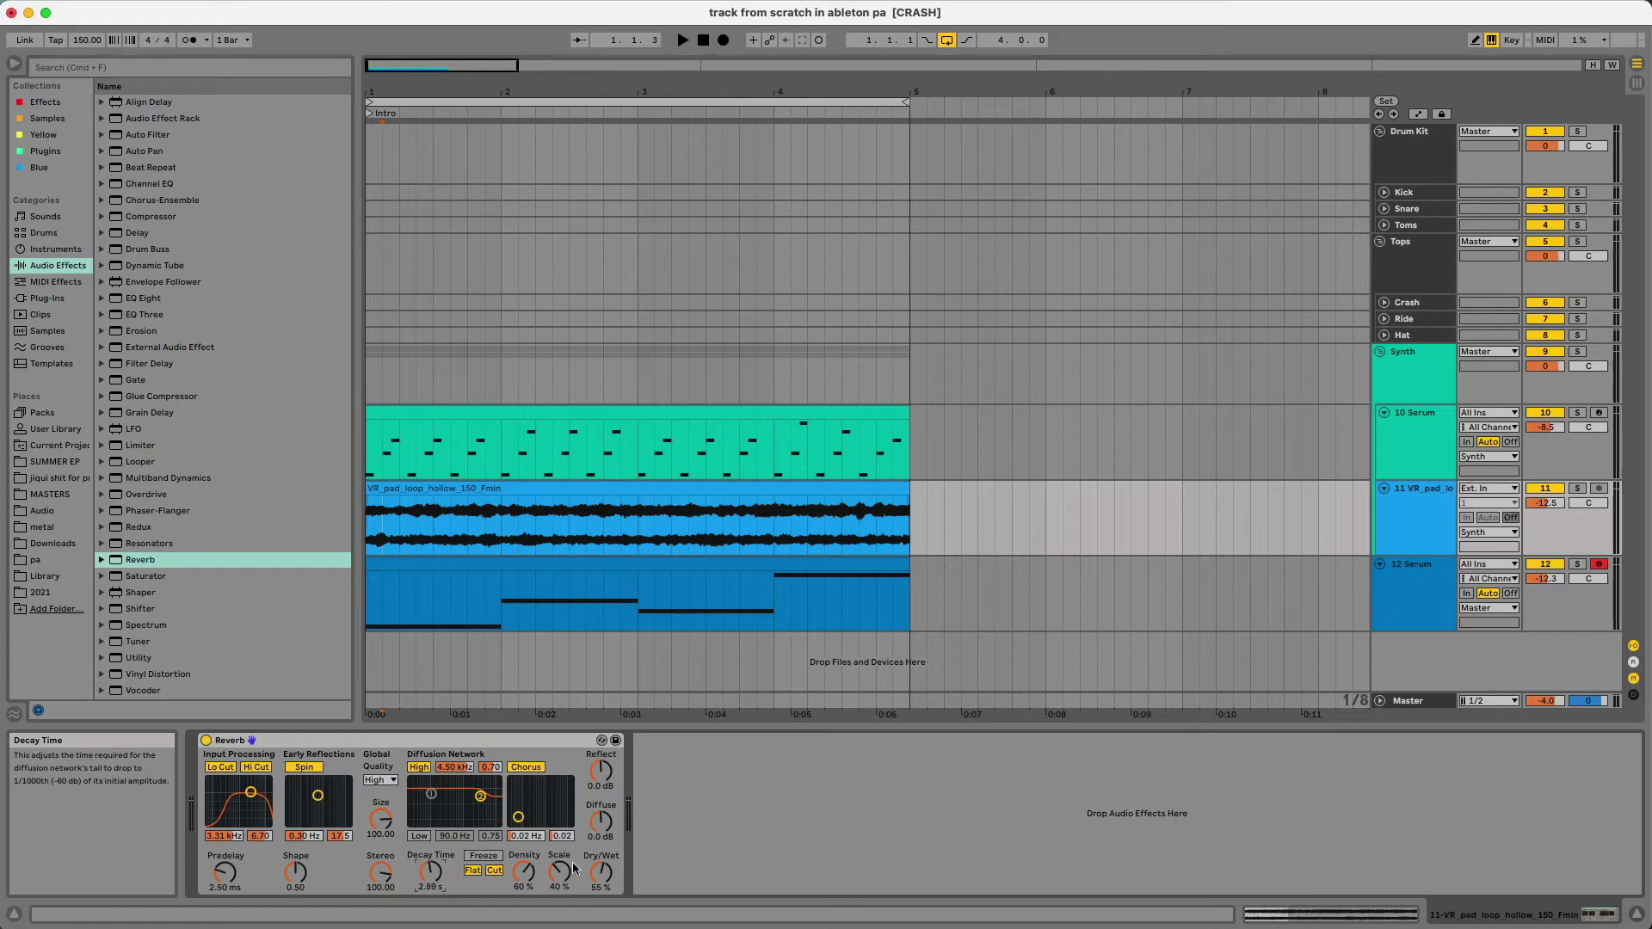
pyautogui.moveTo(601, 871); pyautogui.dragTo(600, 892)
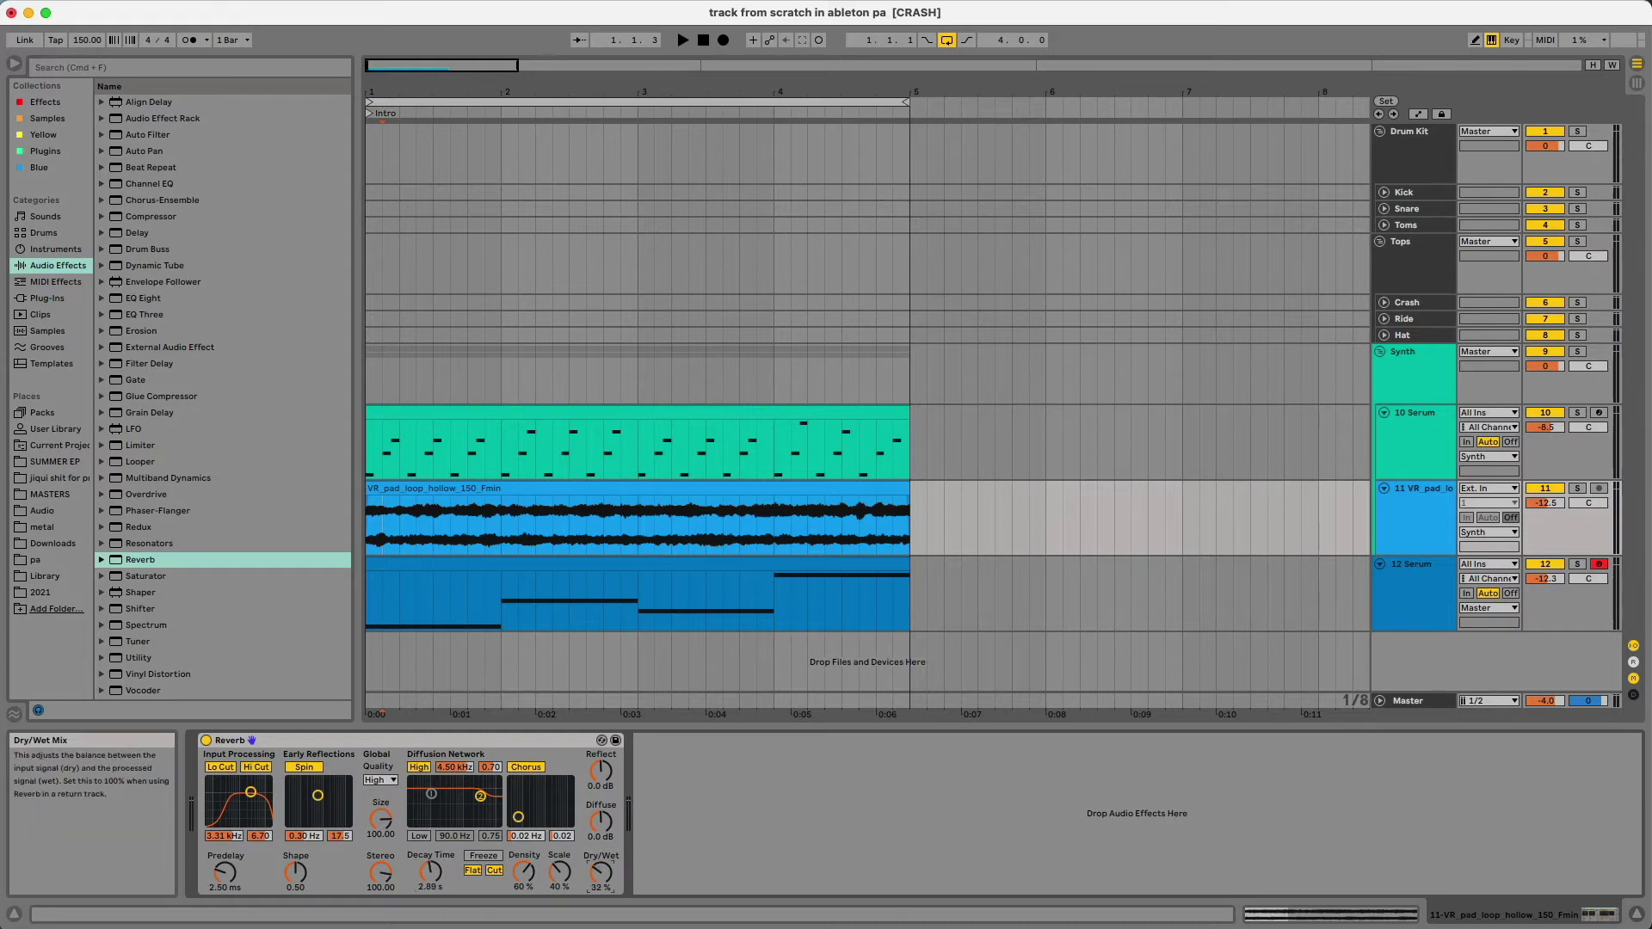
# Solo the pad track and compare its sound with the Reverb bypassed and enabled
pyautogui.click(1578, 489)
pyautogui.click(206, 740)
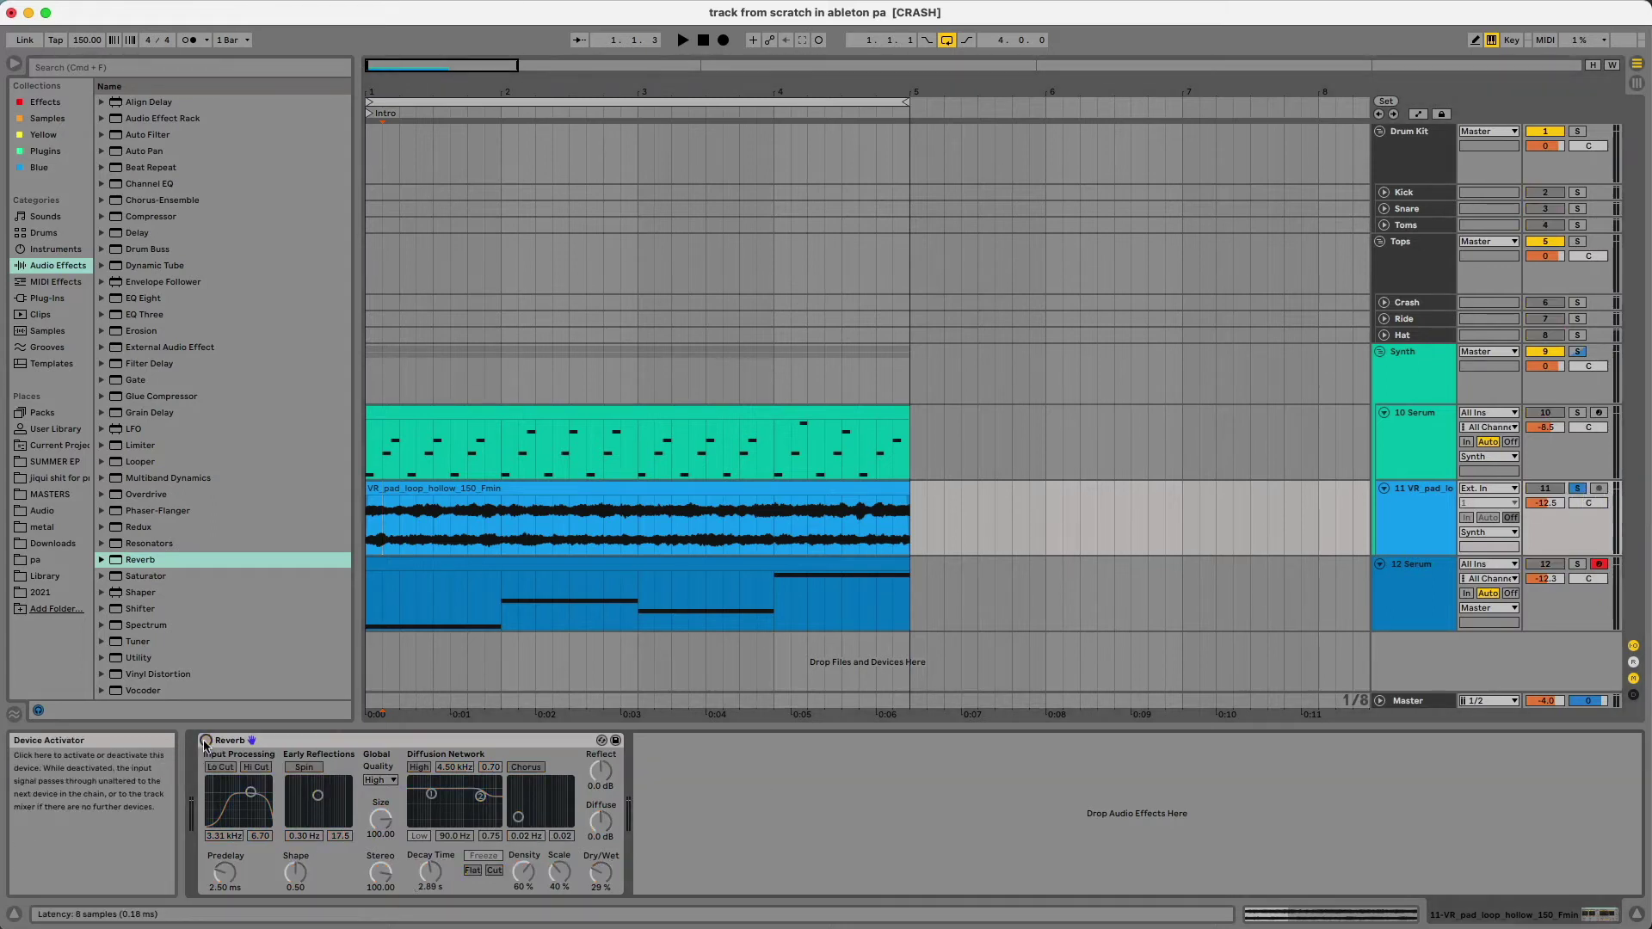
pyautogui.press('space')
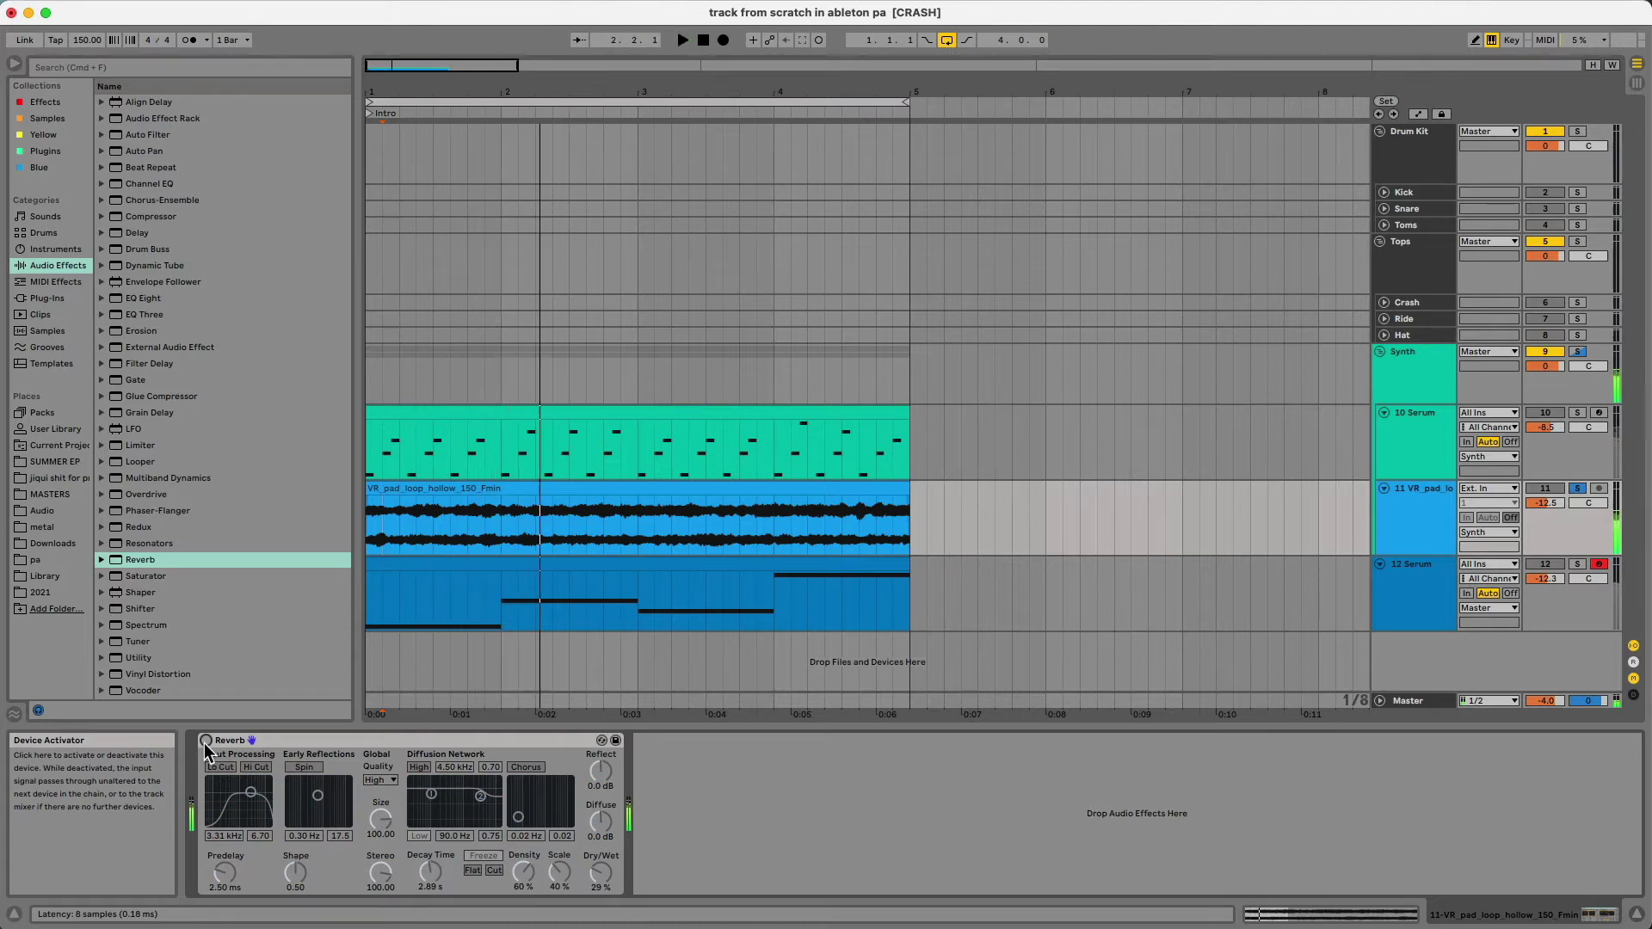
pyautogui.click(206, 740)
pyautogui.press('space')
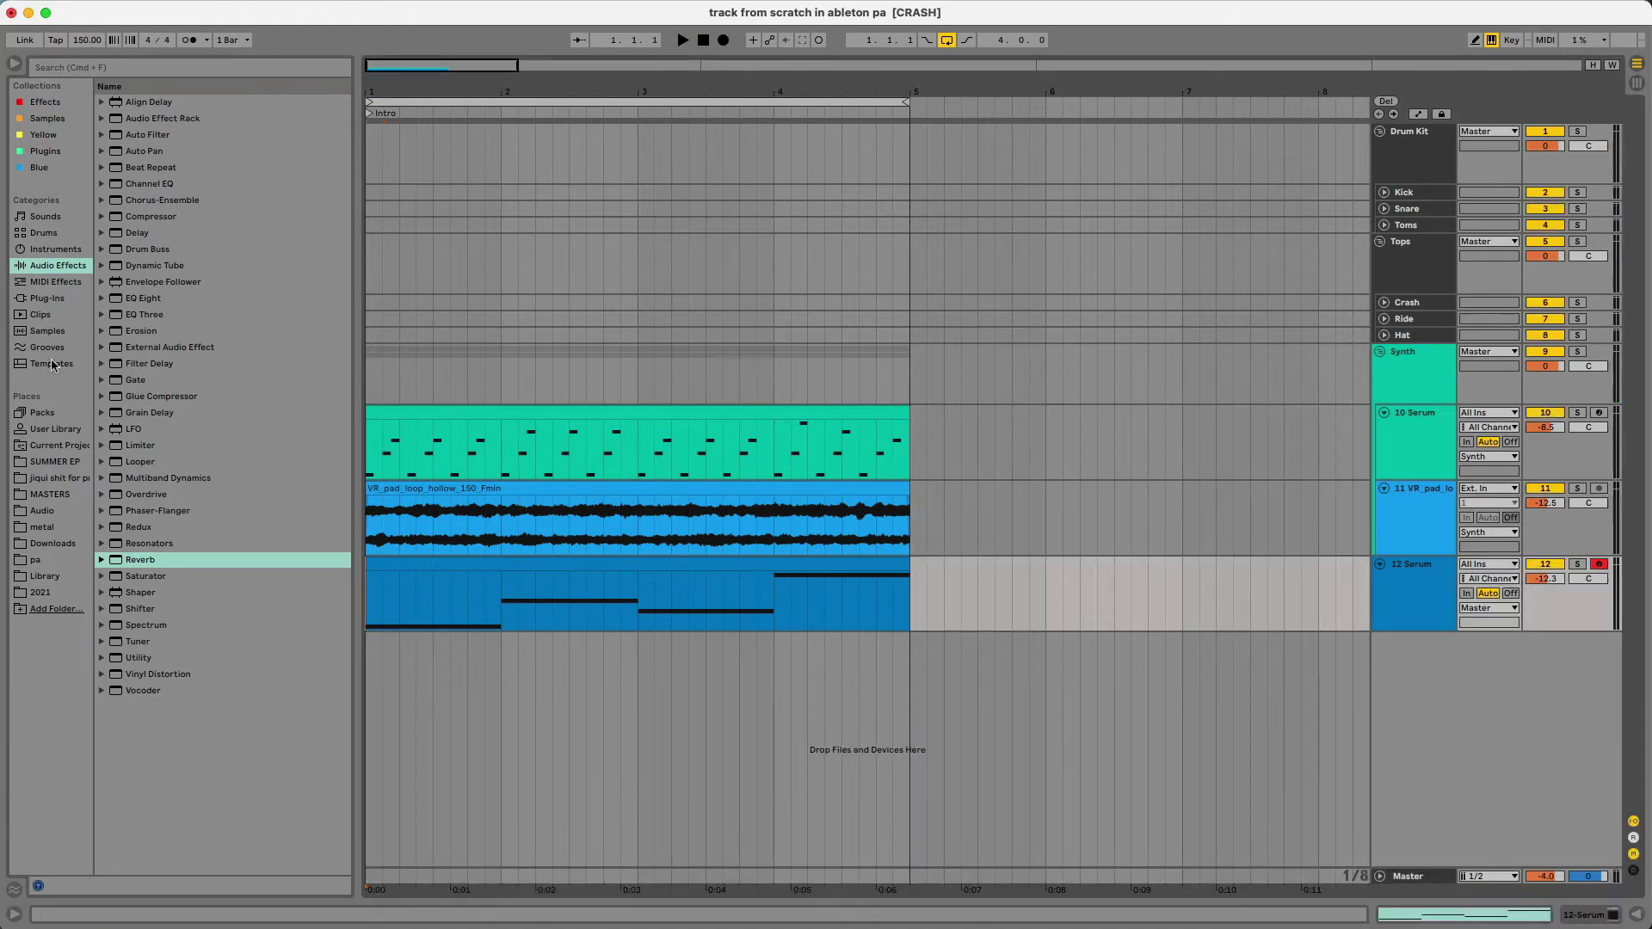
# Add another Serum instrument on a new track, close its window and move the track into the Synth group below the pad
pyautogui.click(54, 299)
pyautogui.click(44, 151)
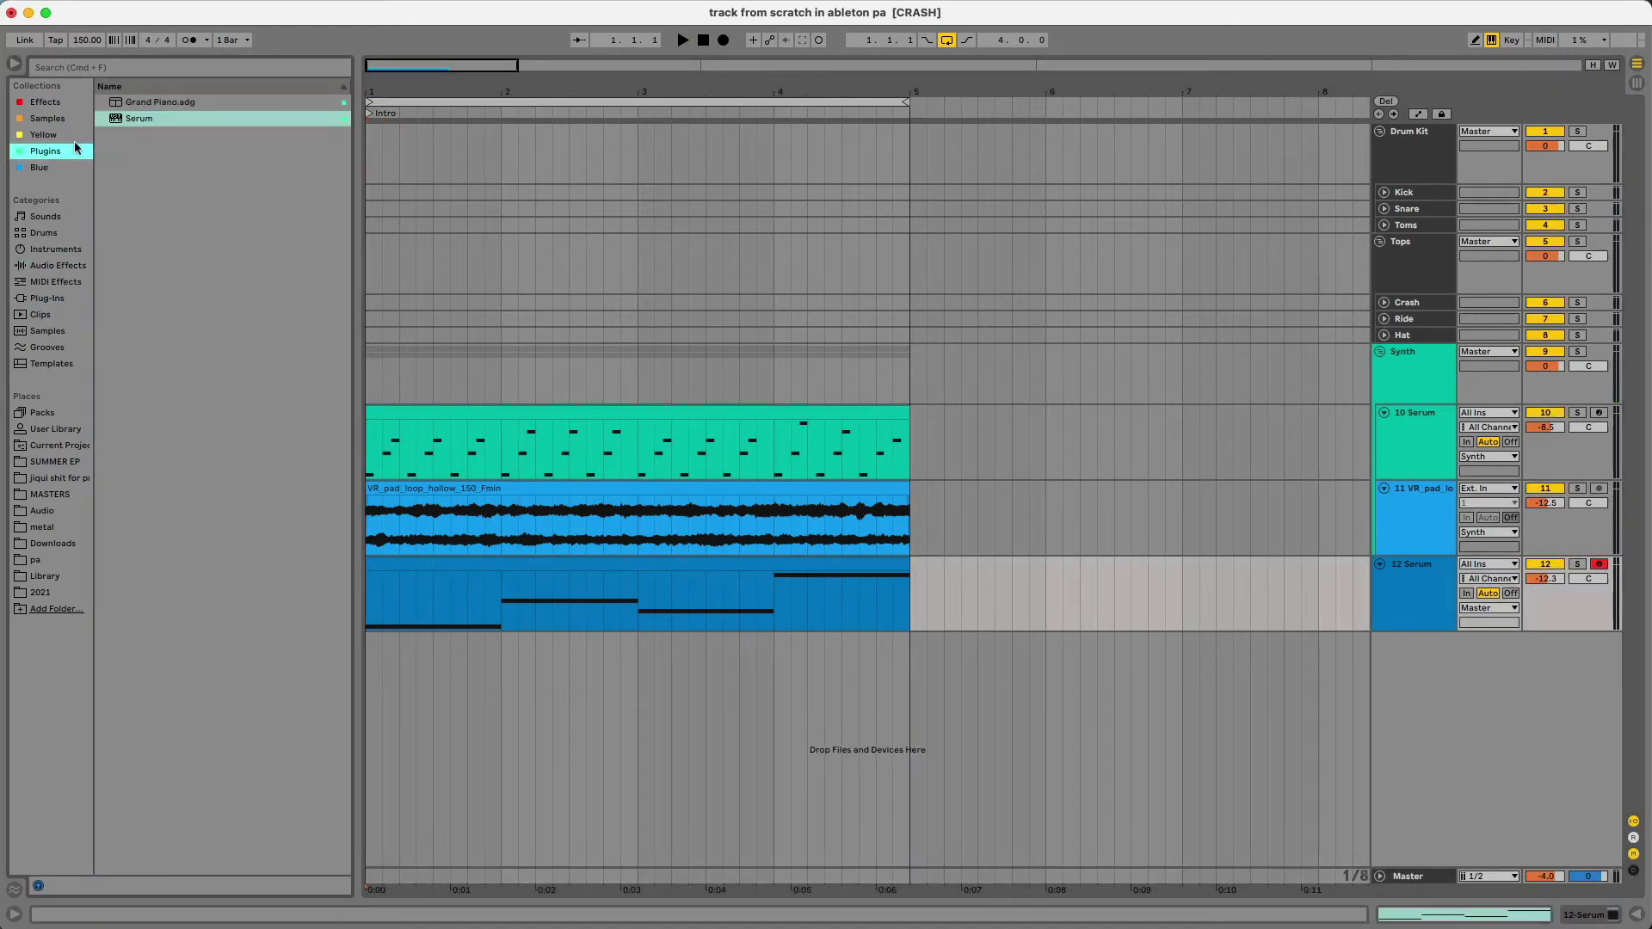
pyautogui.click(136, 120)
pyautogui.moveTo(806, 752); pyautogui.dragTo(806, 753)
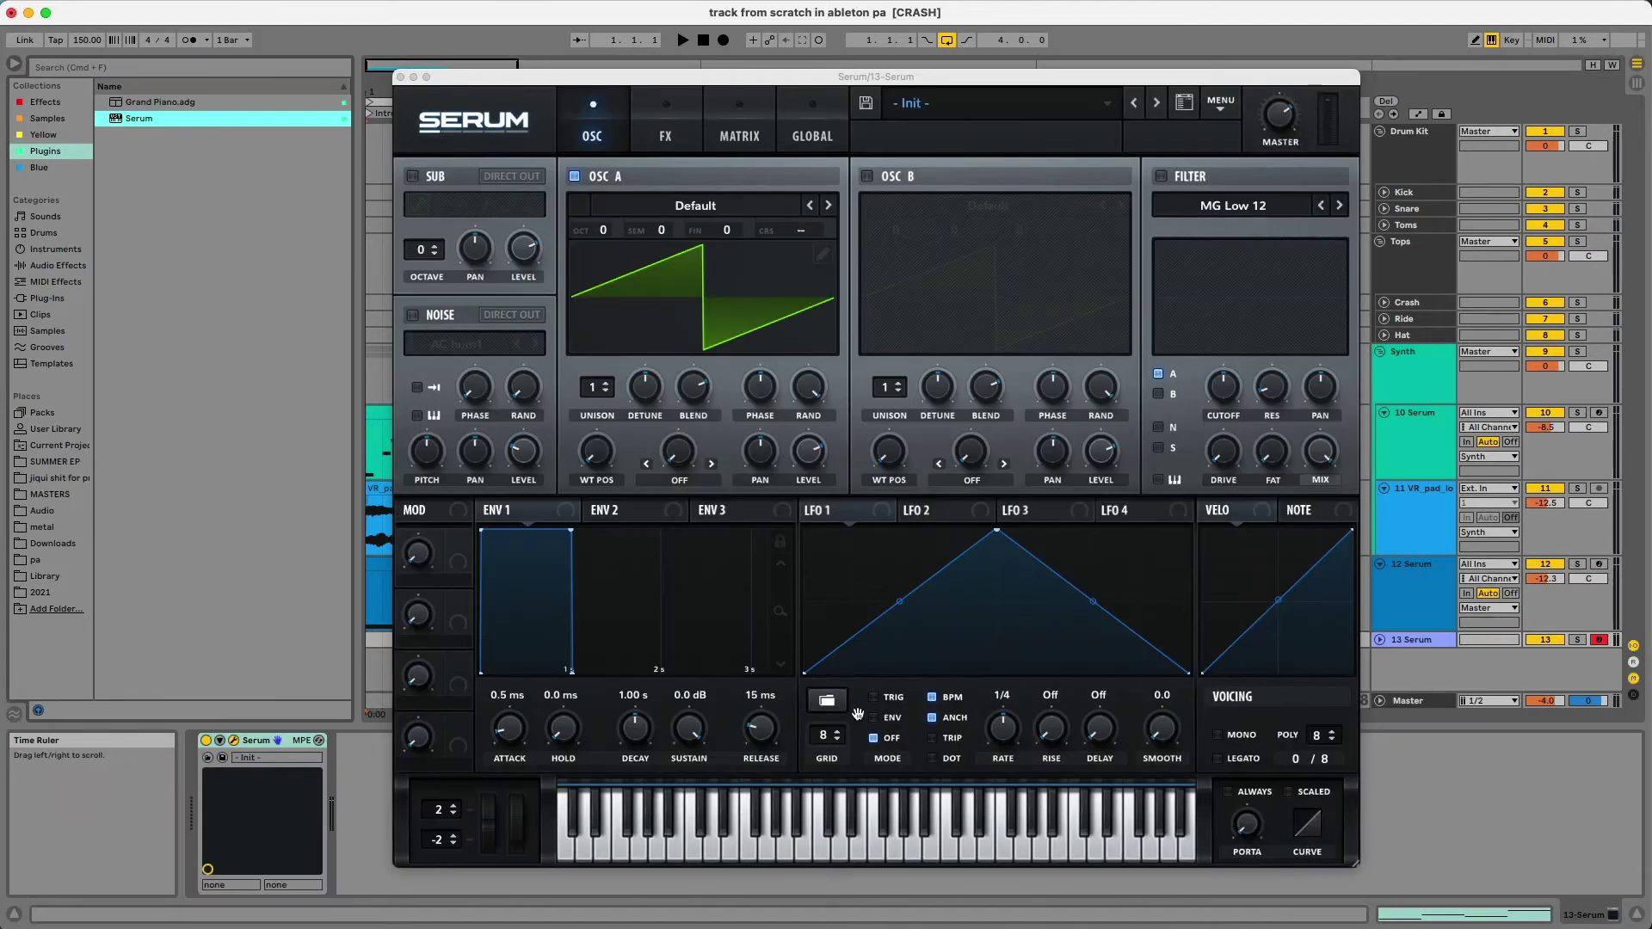
pyautogui.click(400, 77)
pyautogui.moveTo(1427, 591); pyautogui.dragTo(1426, 519)
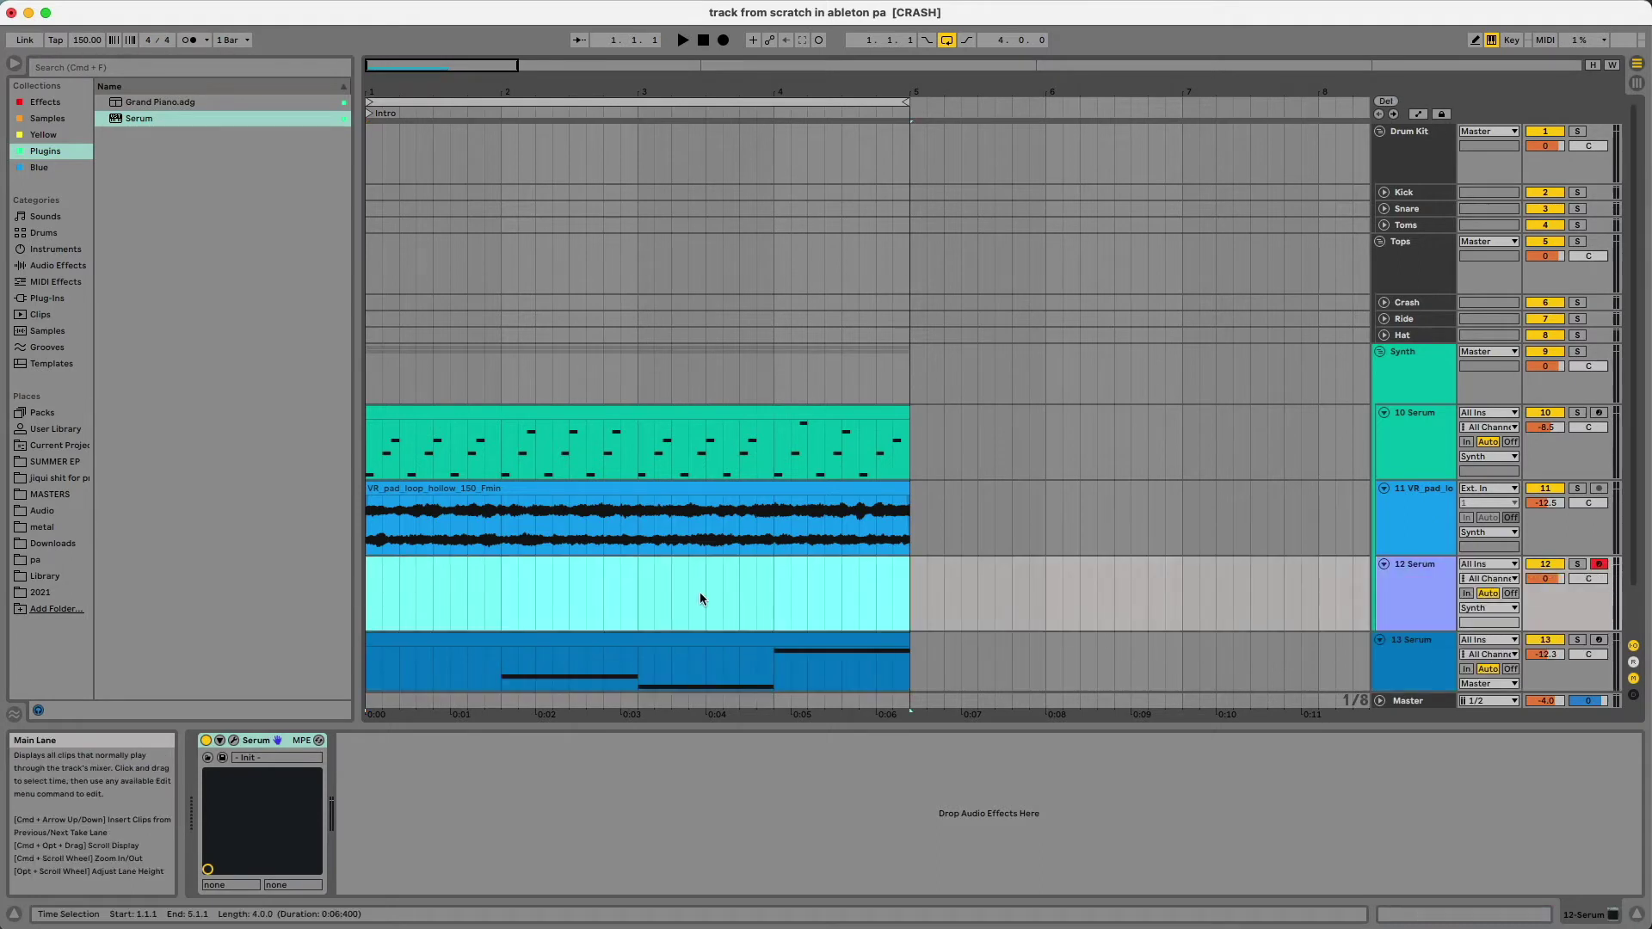
# Insert a four-bar MIDI clip on the new Serum track and draw one-bar notes C3, D3, B2 and E3
pyautogui.press('super+shift+m')
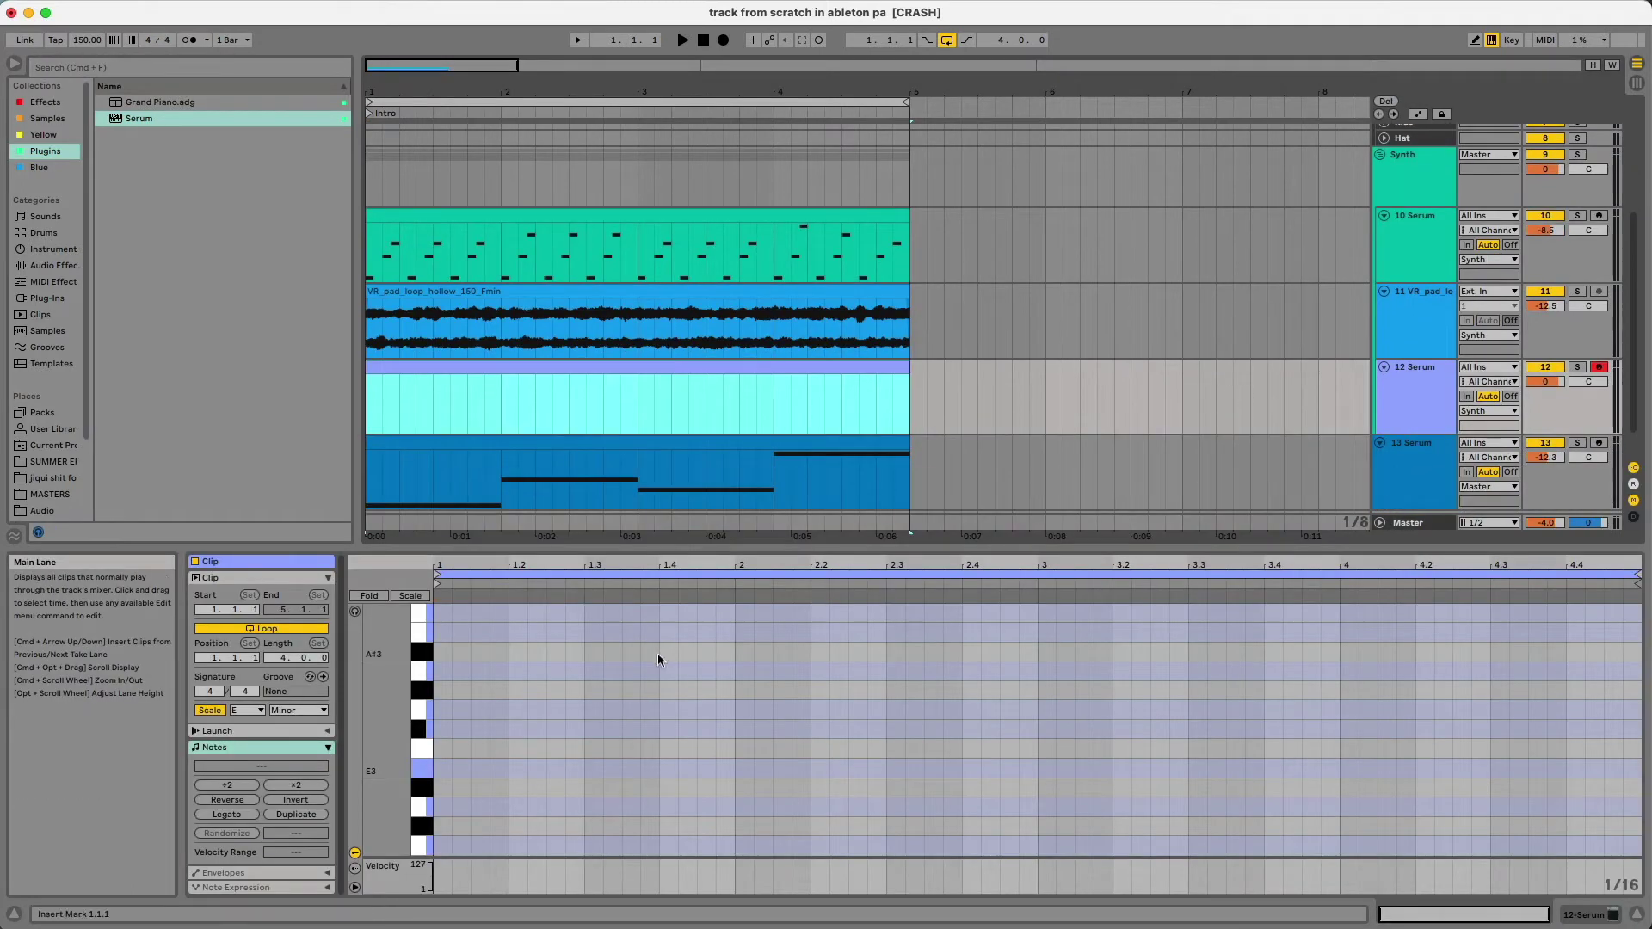
pyautogui.press('space')
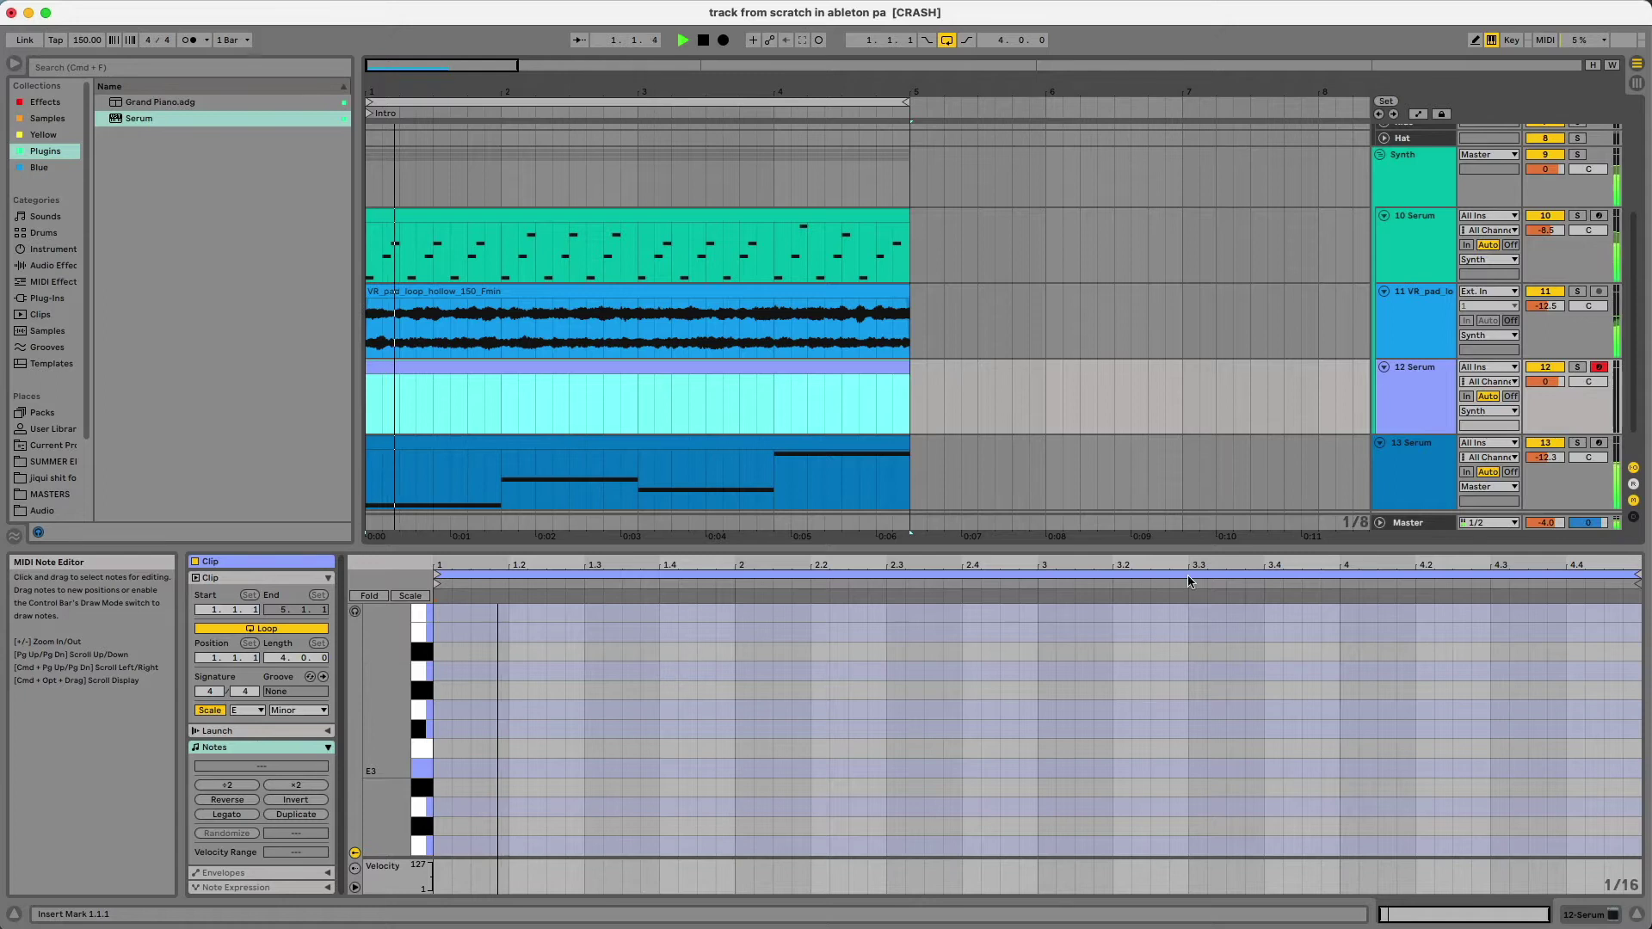
pyautogui.click(451, 687)
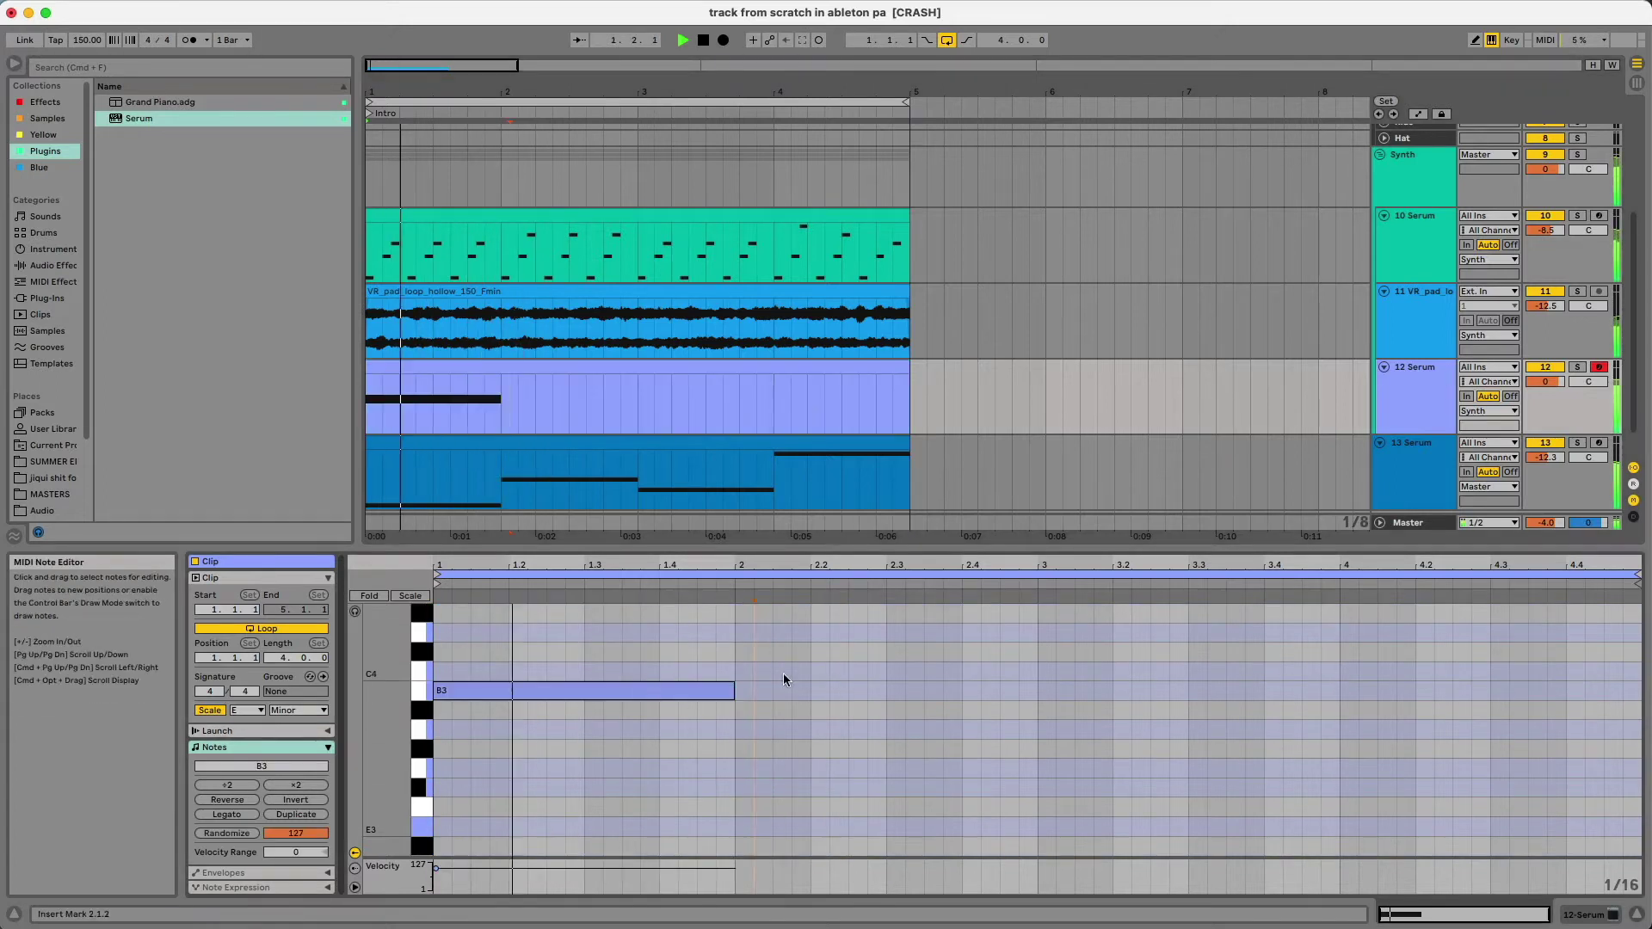
pyautogui.click(1523, 805)
pyautogui.moveTo(1416, 716); pyautogui.dragTo(1416, 689)
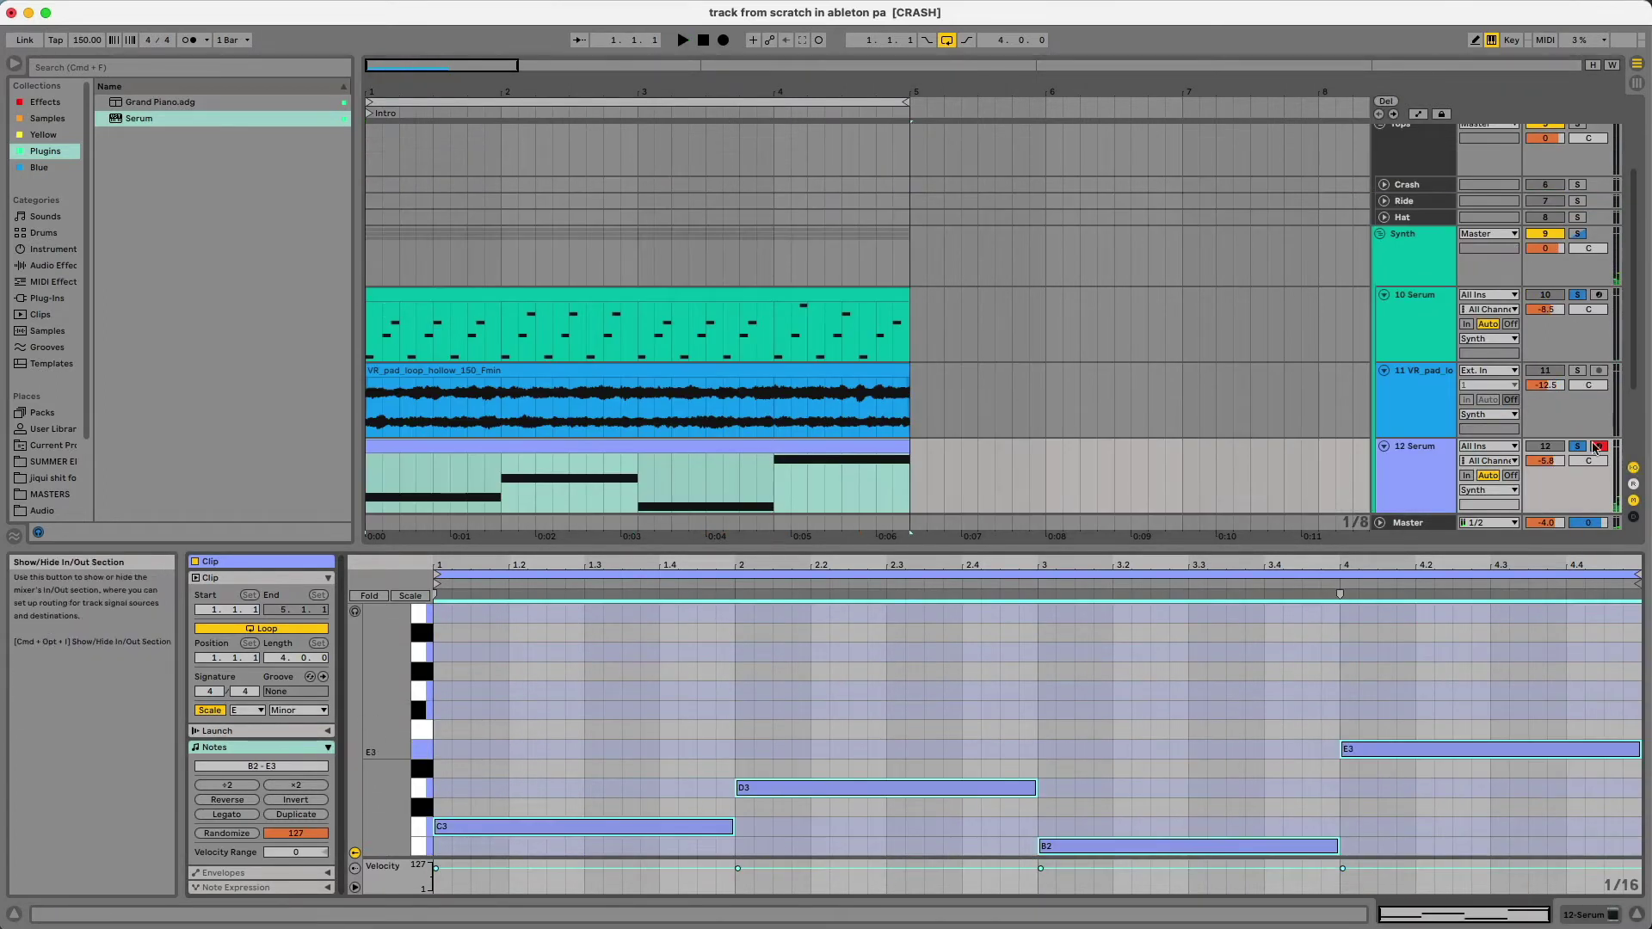
# Solo the new Serum track during playback and set its volume to -7.9 dB
pyautogui.click(1577, 445)
pyautogui.press('space')
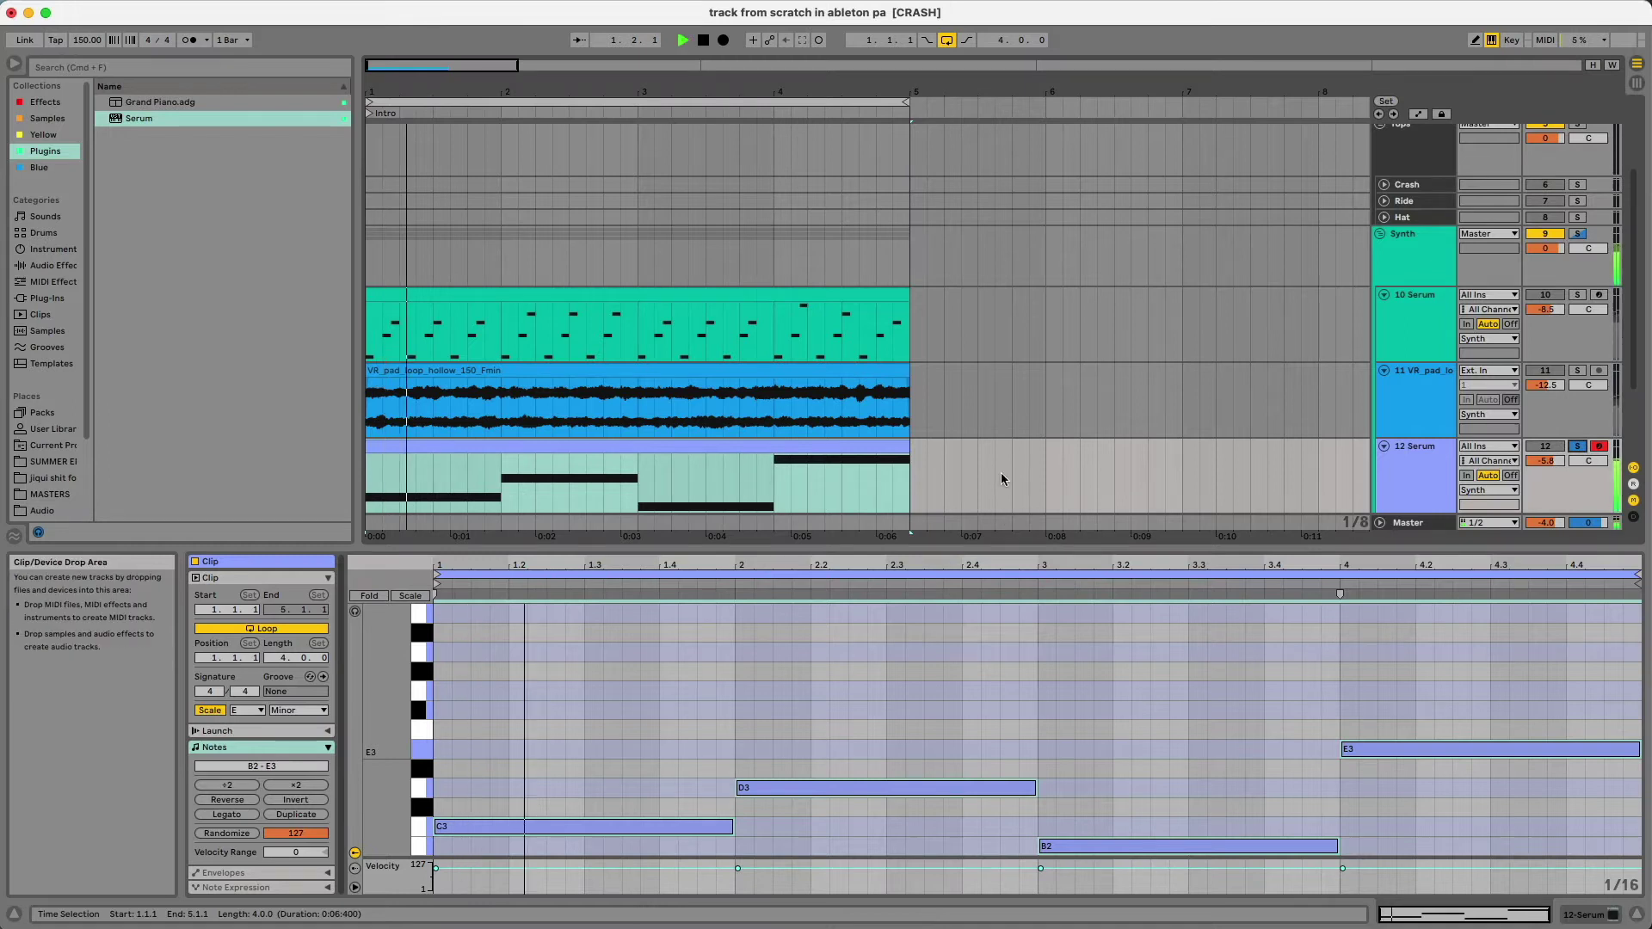
pyautogui.press('super+shift+z')
pyautogui.moveTo(1543, 433); pyautogui.dragTo(1553, 438)
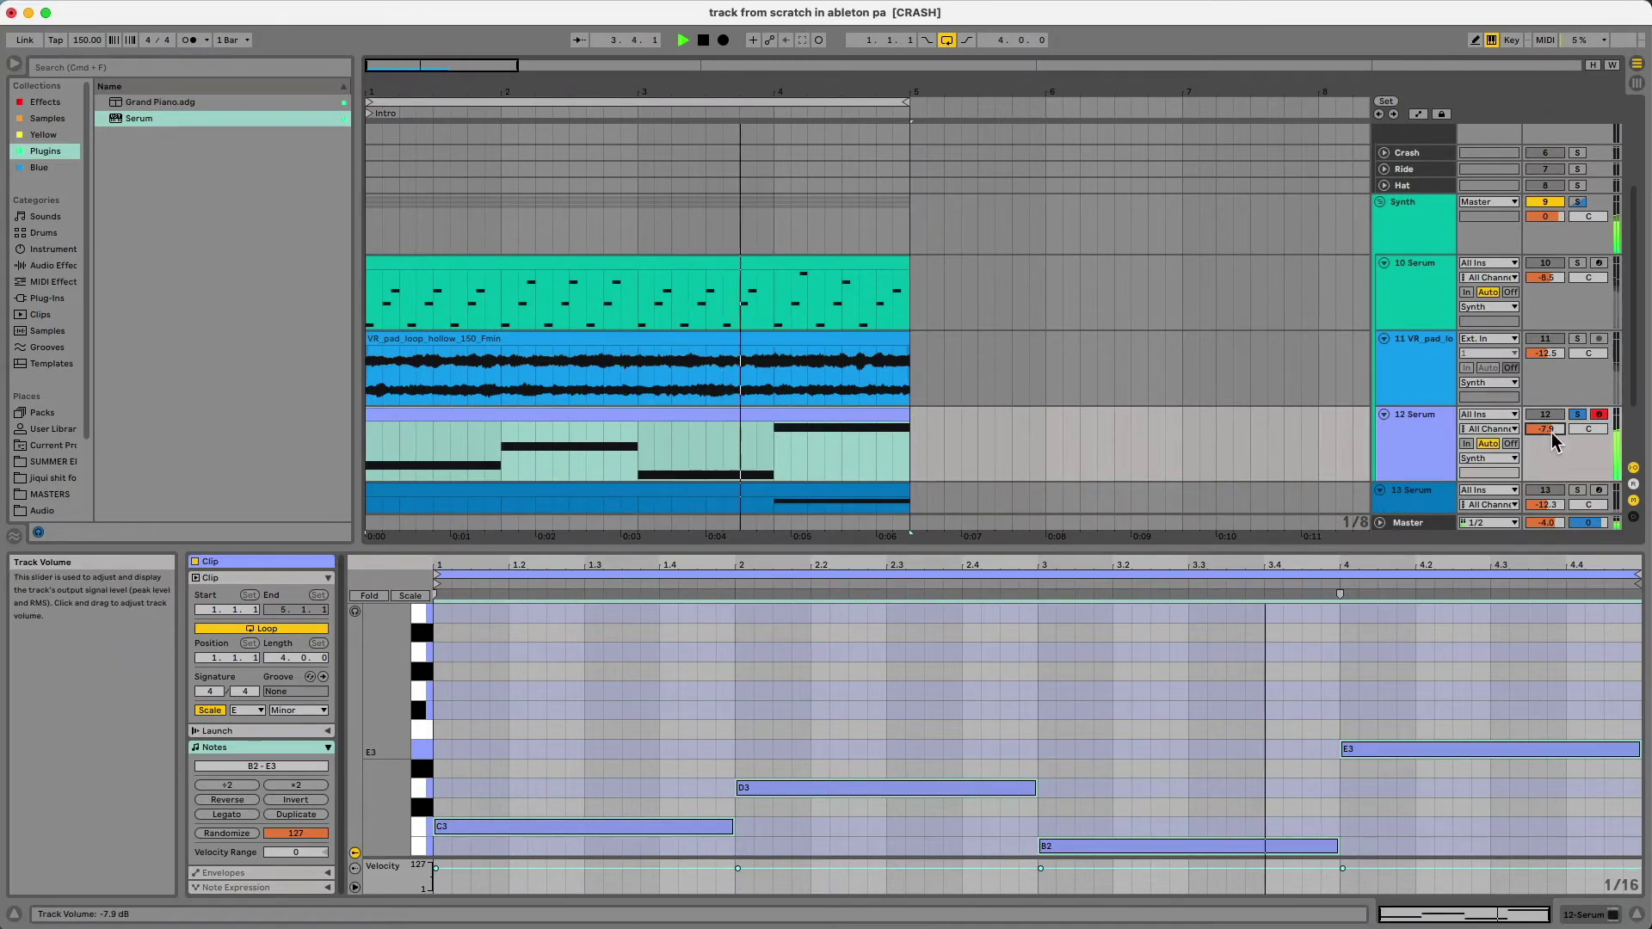
pyautogui.scroll(-2, 1241, 407)
pyautogui.scroll(1, 1240, 405)
pyautogui.press('space')
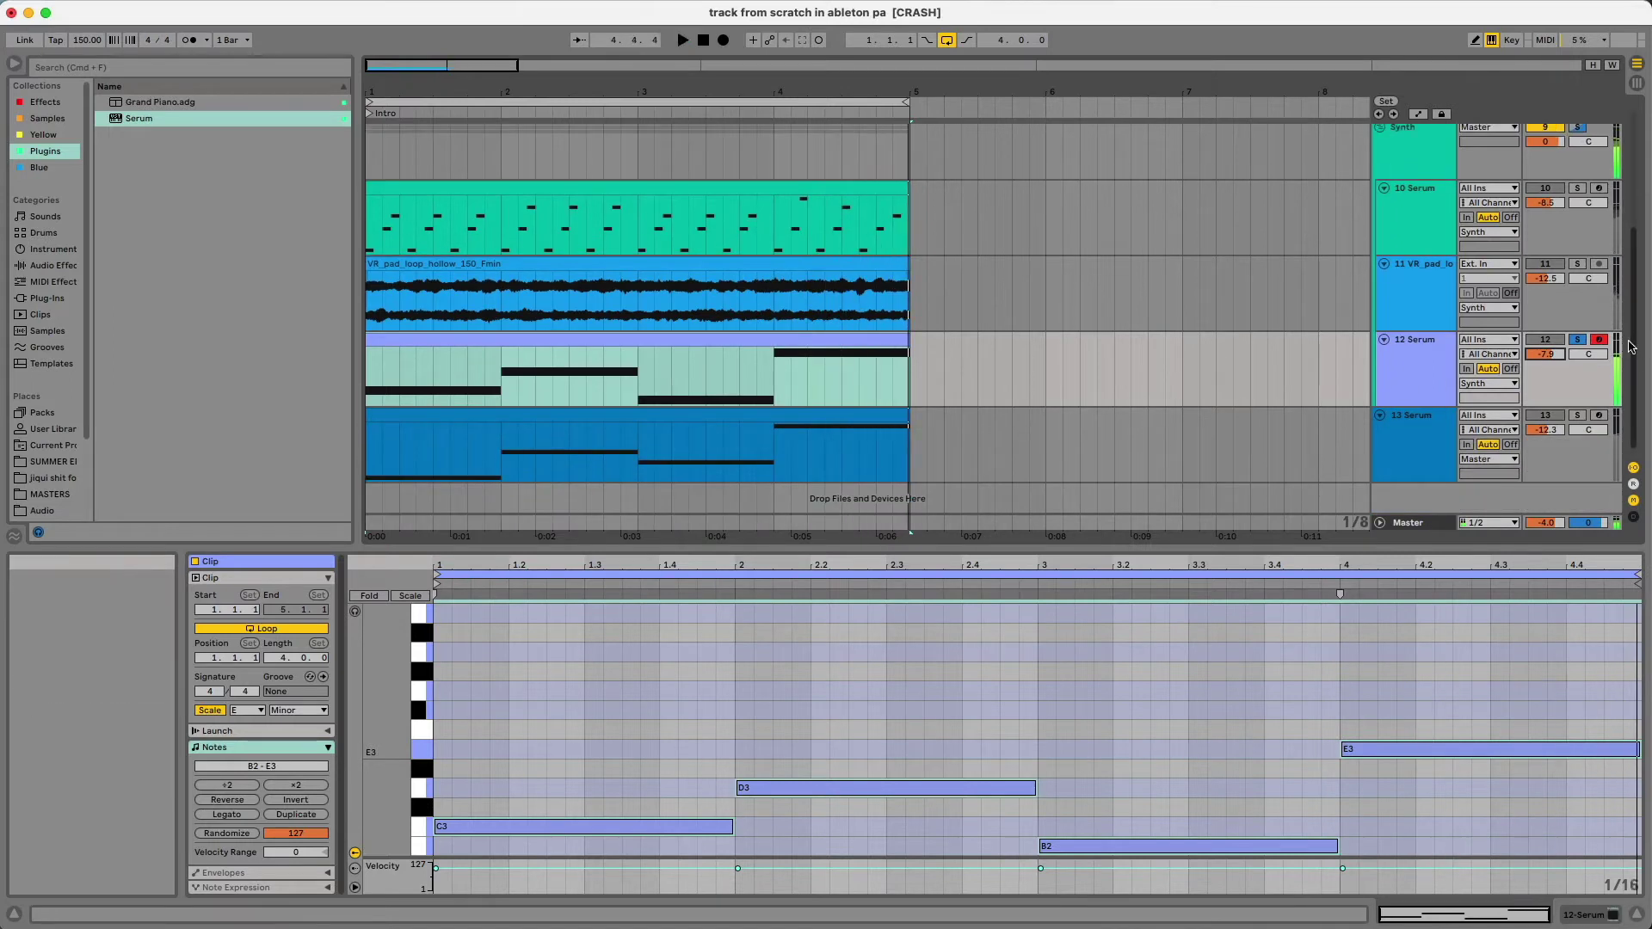
# Play all tracks together from bar 1 and hide the clip's note editor
pyautogui.click(373, 393)
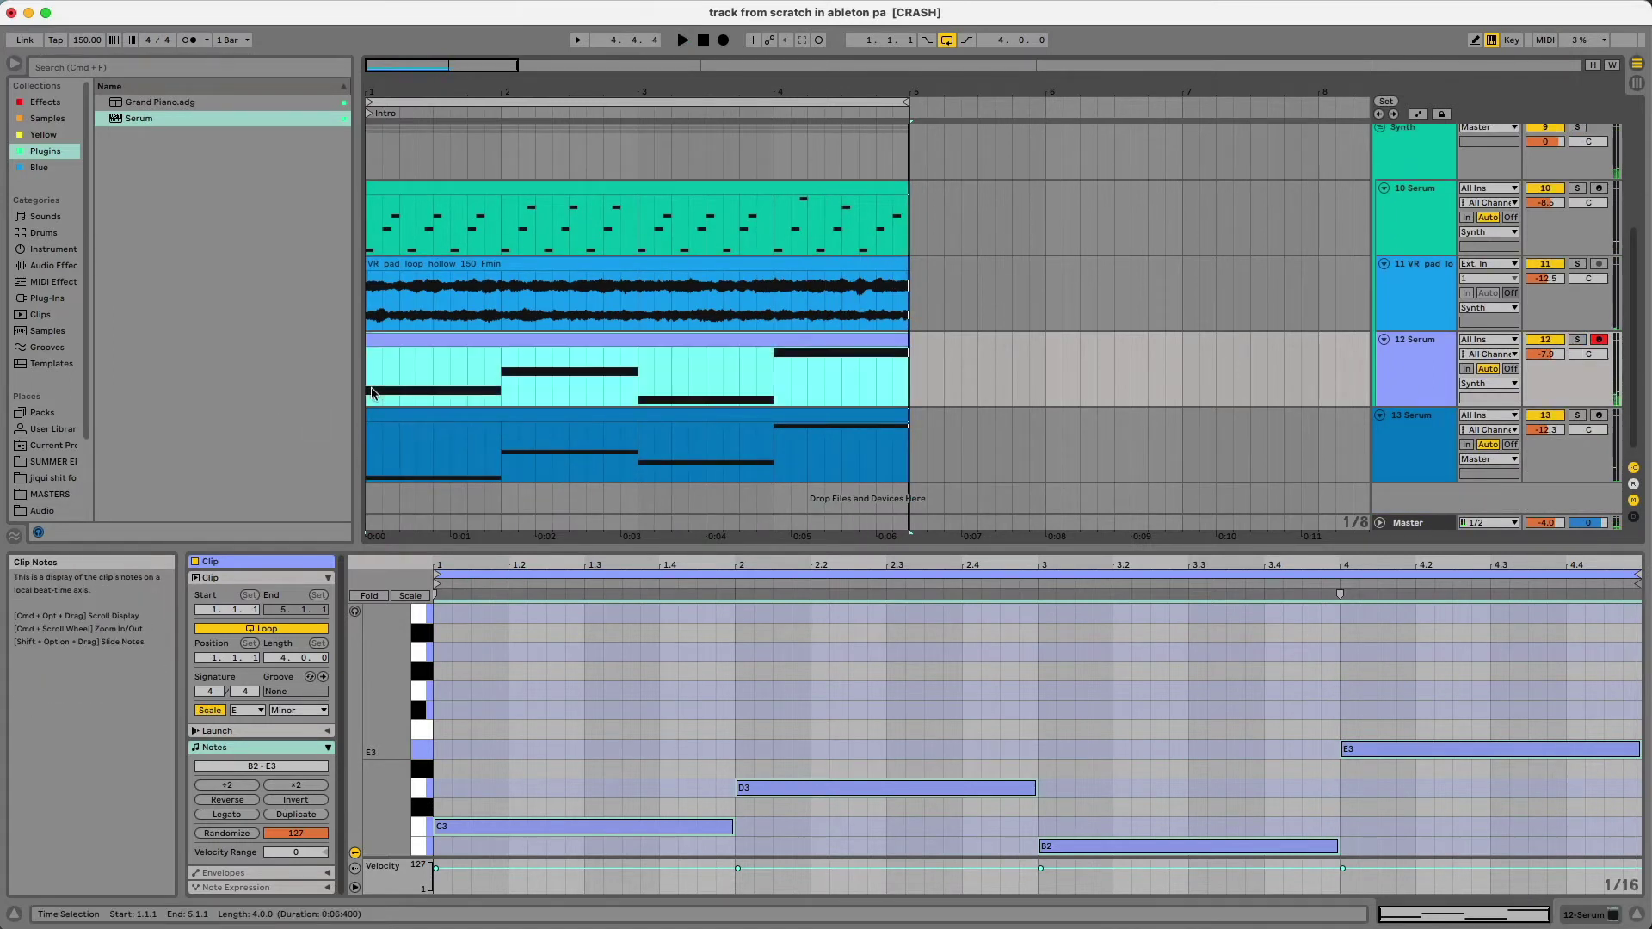
pyautogui.press('space')
pyautogui.click(1637, 914)
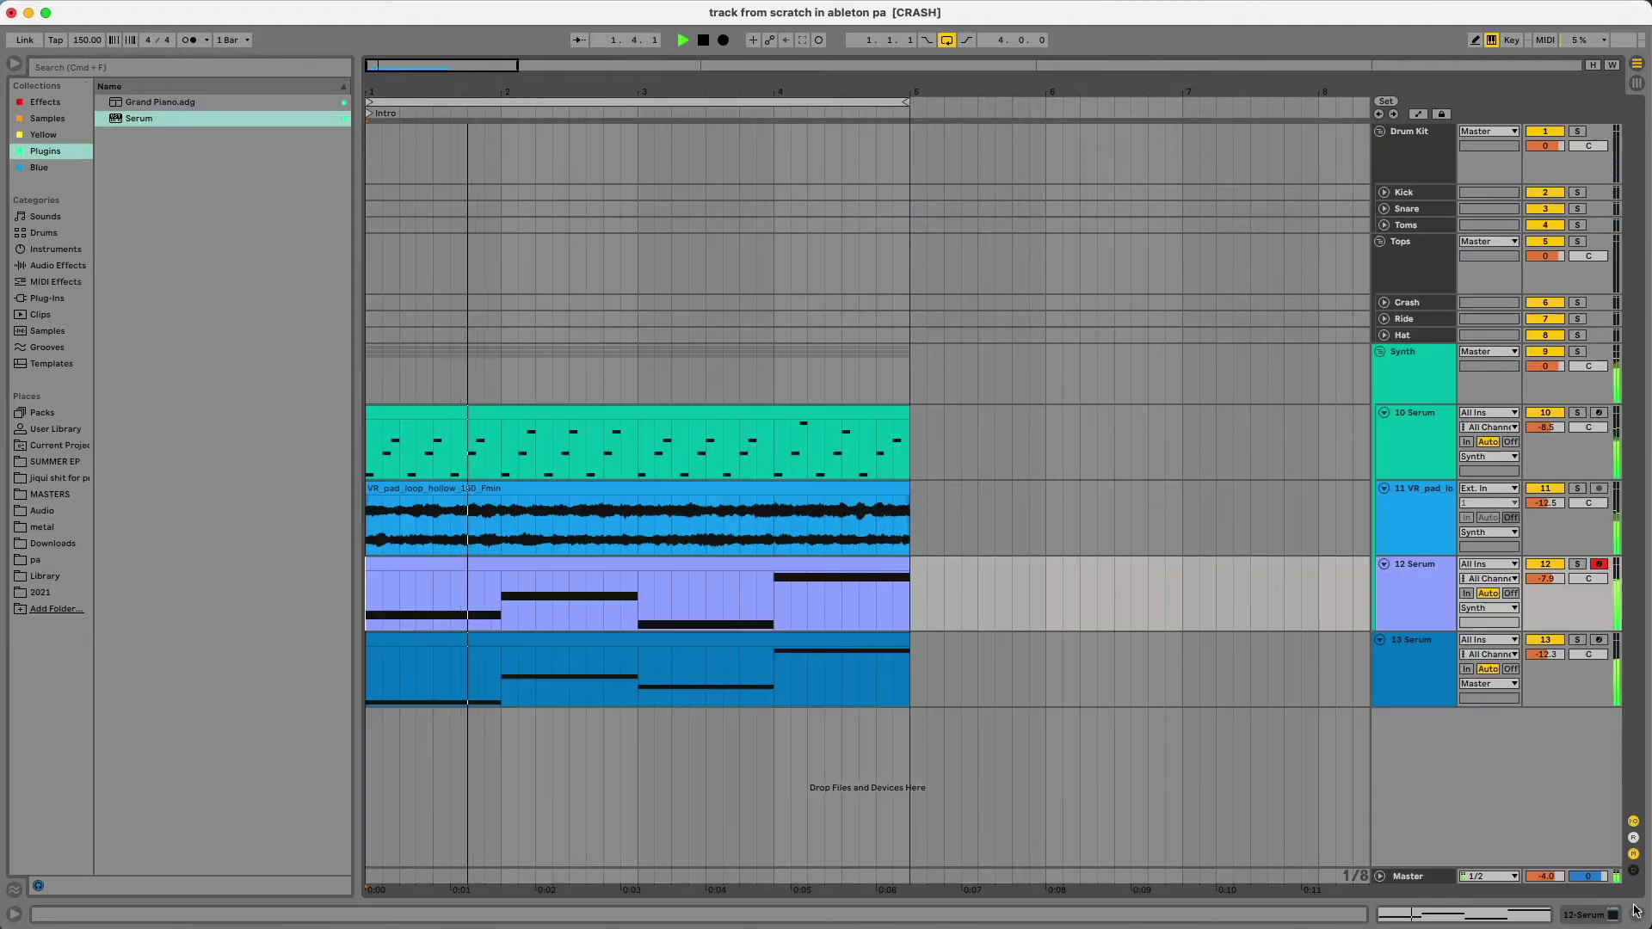
# Lower the 12 Serum track's volume to -9.9 dB during playback, listen to the mix and stop playback
pyautogui.click(1554, 579)
pyautogui.moveTo(1554, 577); pyautogui.dragTo(1555, 594)
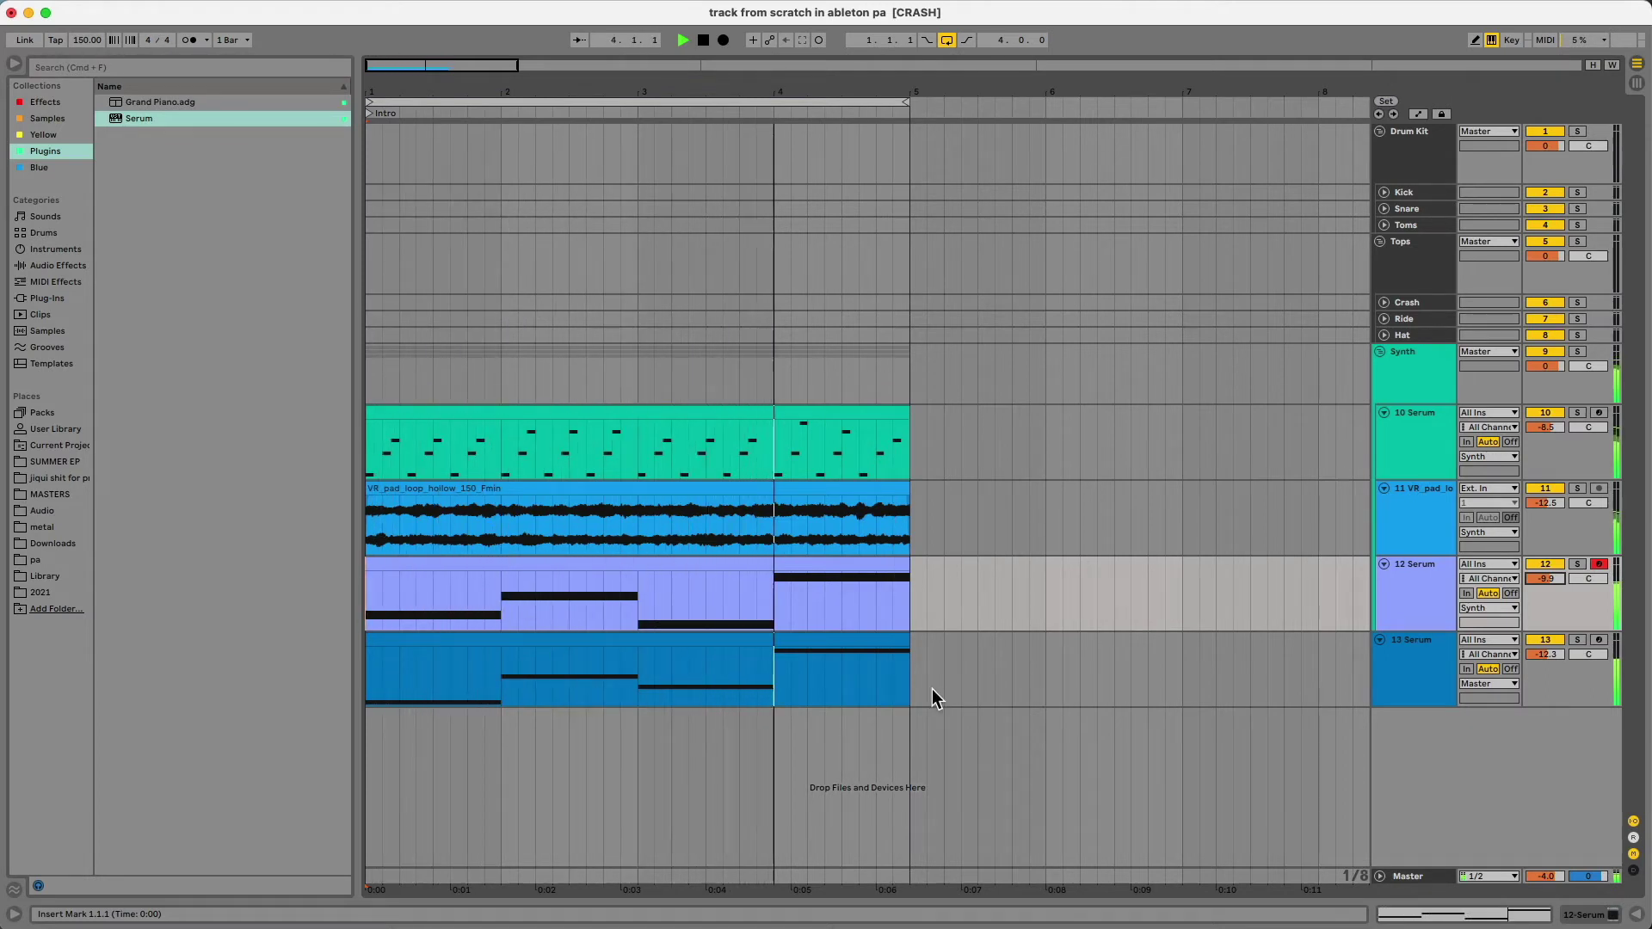
pyautogui.press('space')
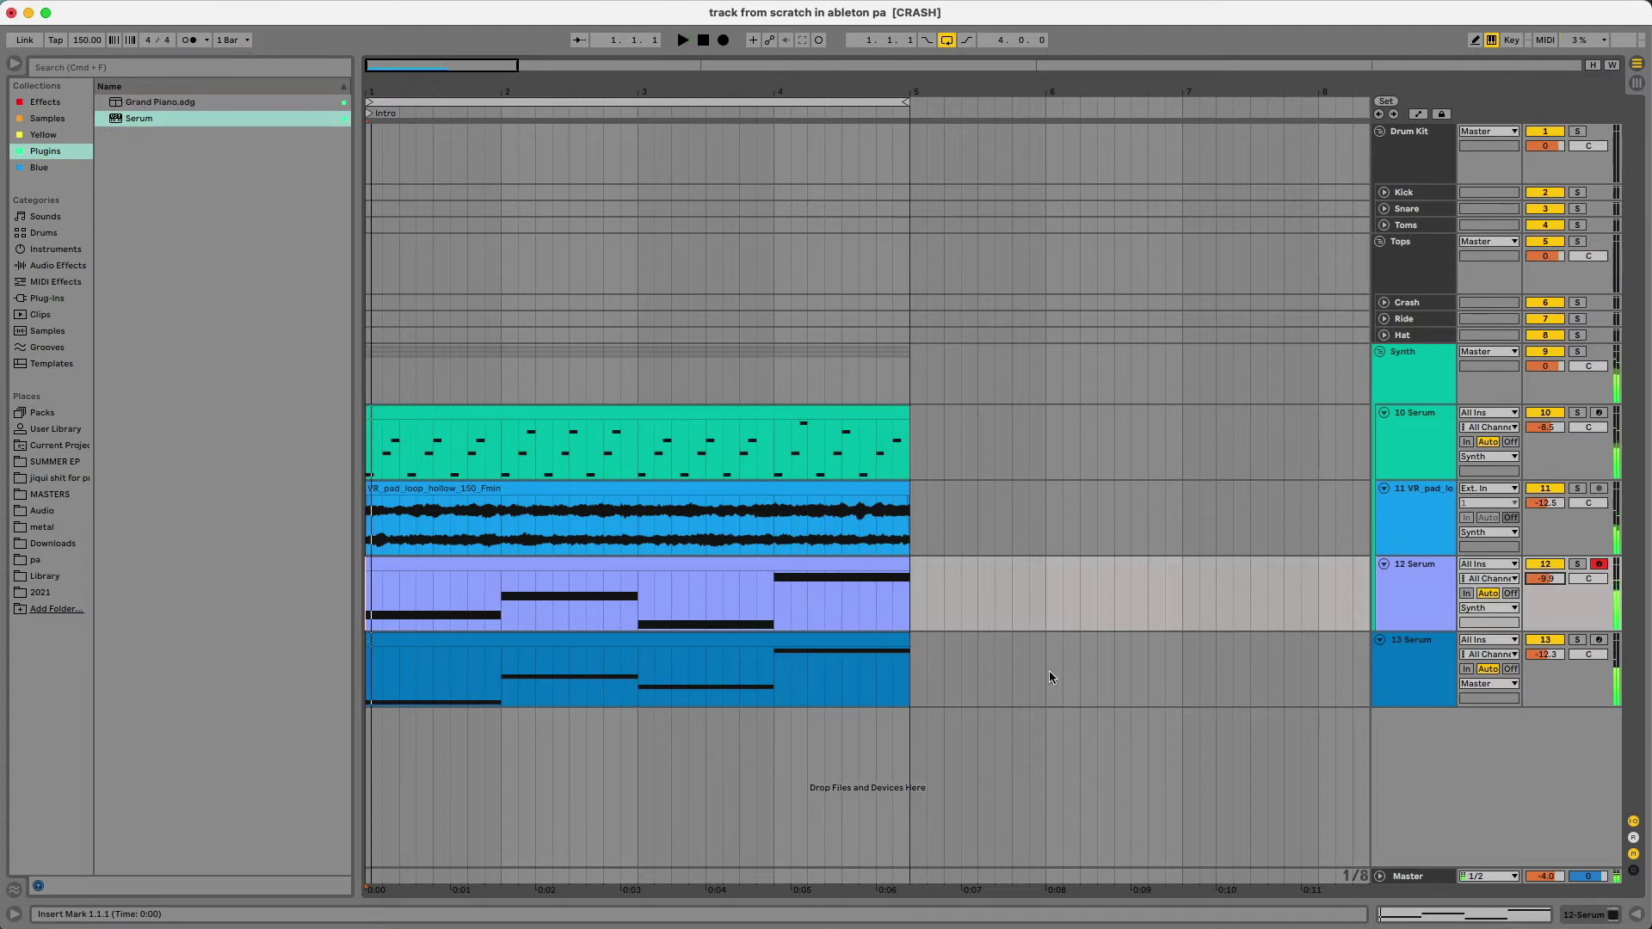
# Show the 12 Serum track's devices and add an EQ Eight audio effect after the Serum instrument
pyautogui.doubleClick(1431, 597)
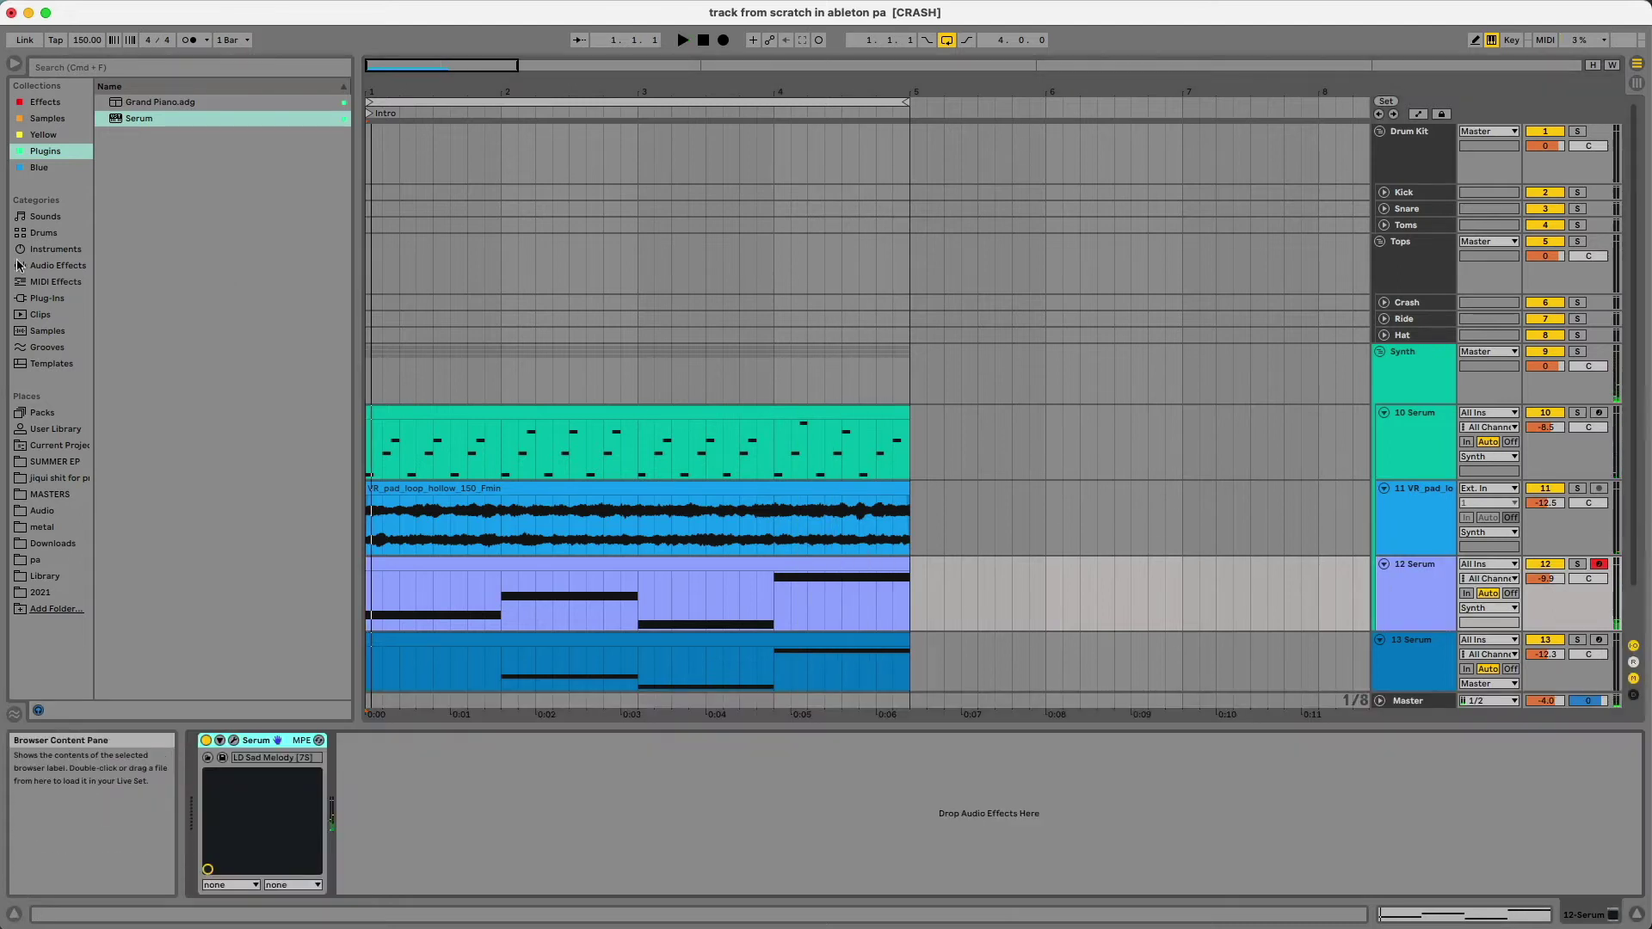
pyautogui.click(43, 265)
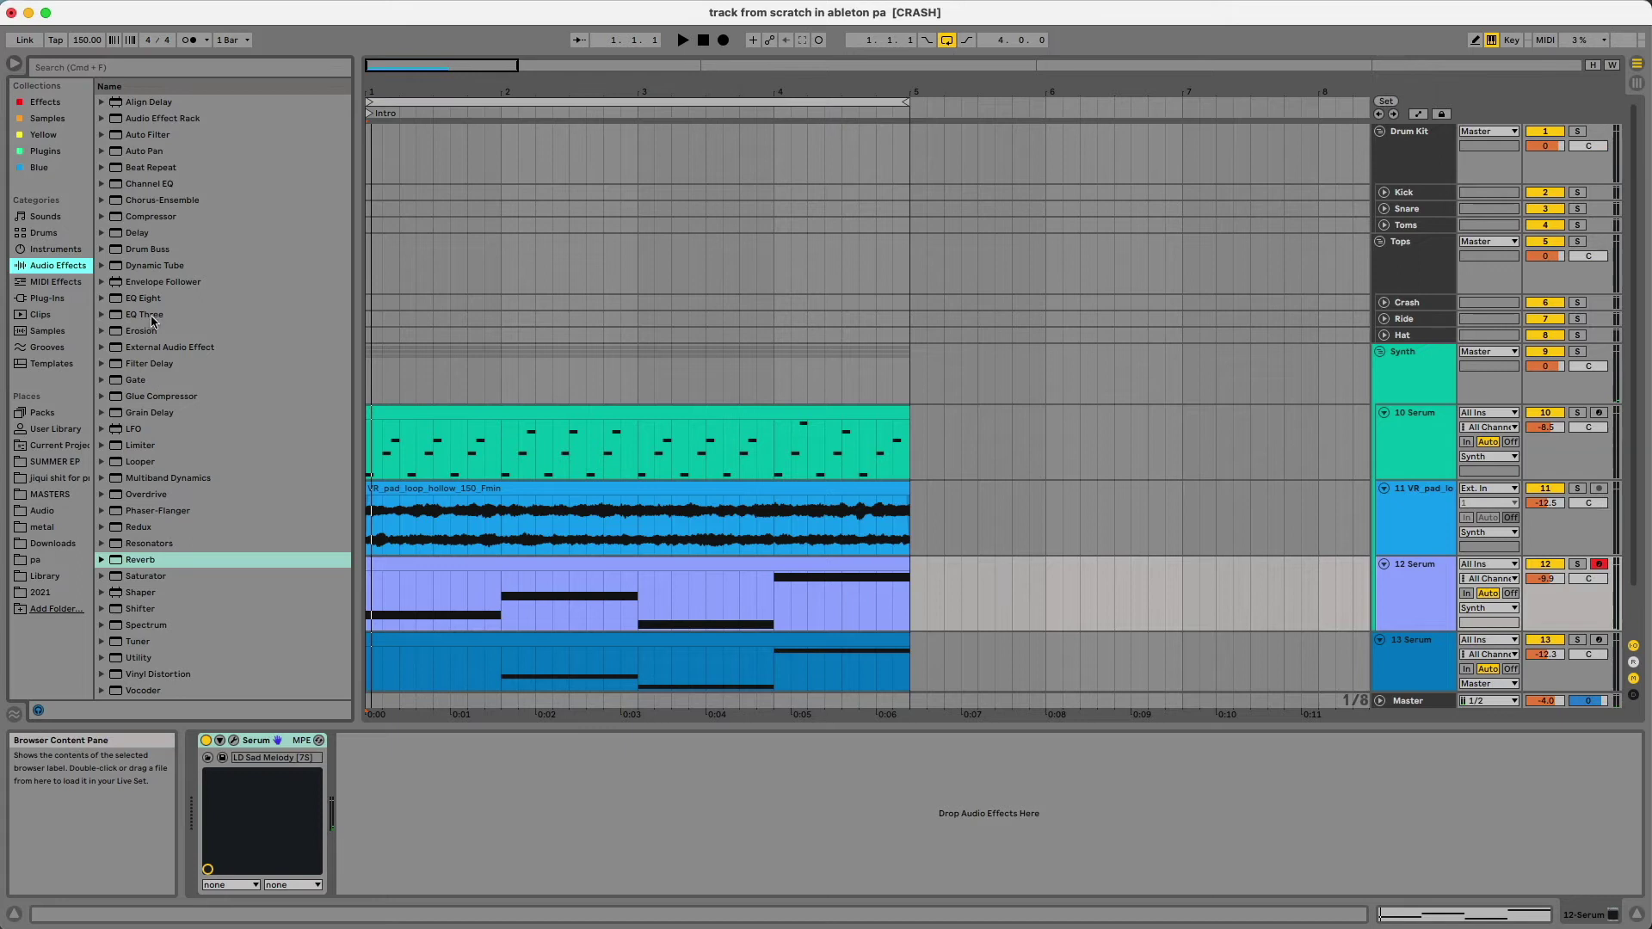
pyautogui.moveTo(145, 298); pyautogui.dragTo(357, 486)
pyautogui.moveTo(559, 580); pyautogui.dragTo(551, 805)
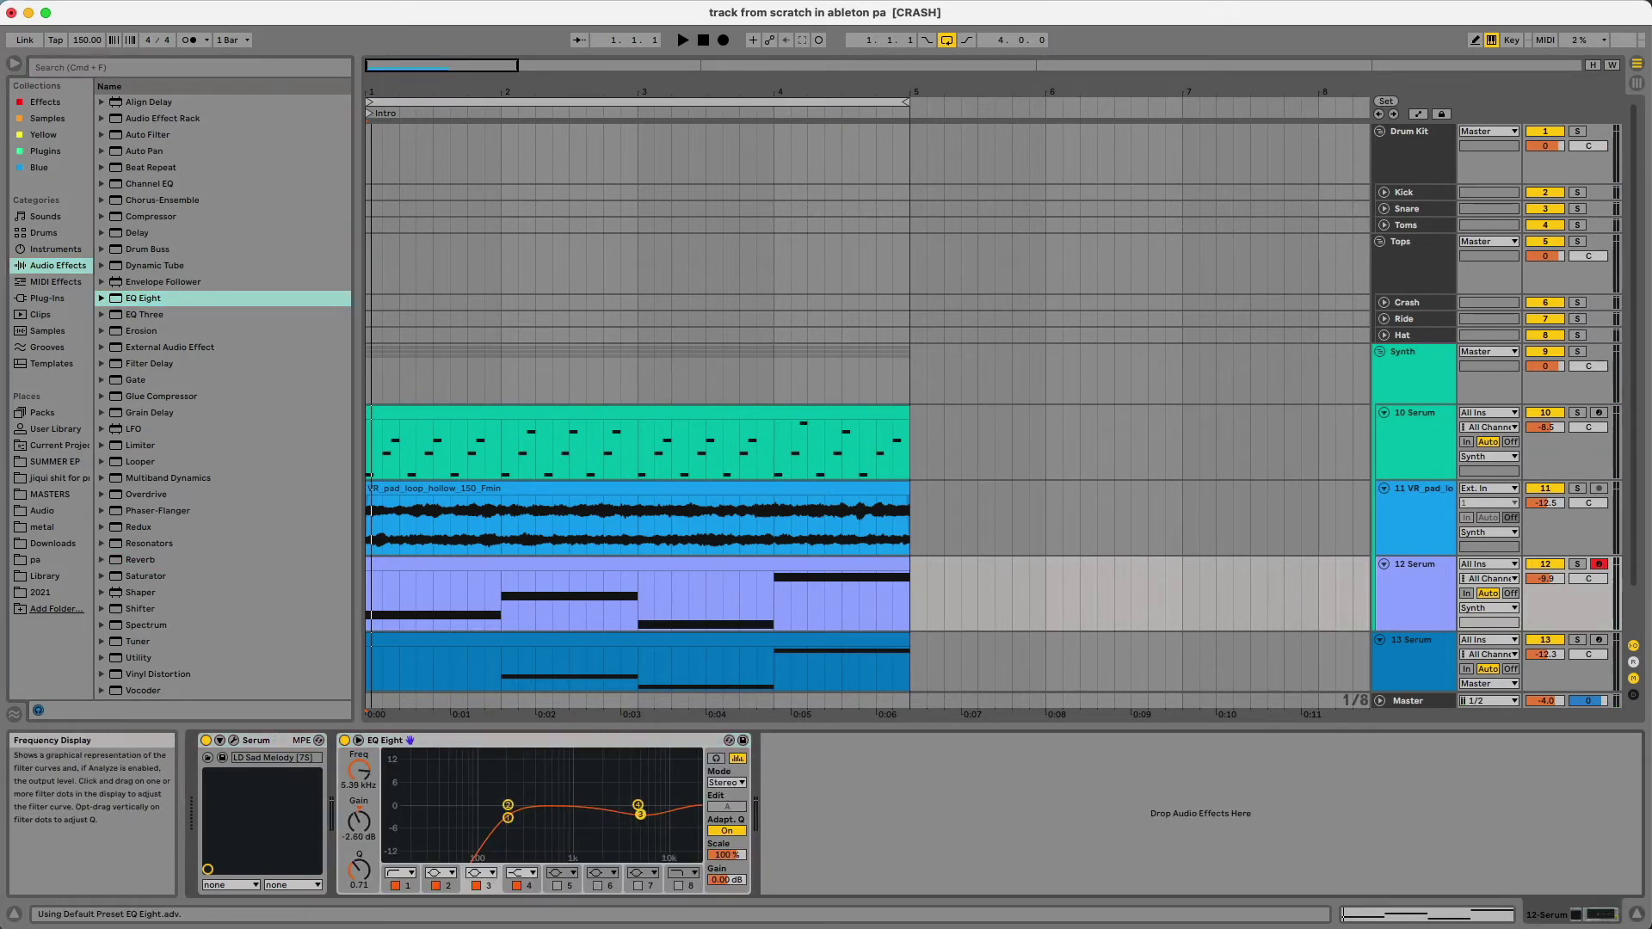
# Turn on EQ Eight's audition mode, set band 3 to 11.6 kHz and -5.33 dB, and pull band 4 down to about 1.2 kHz, -3.5 dB
pyautogui.press('space')
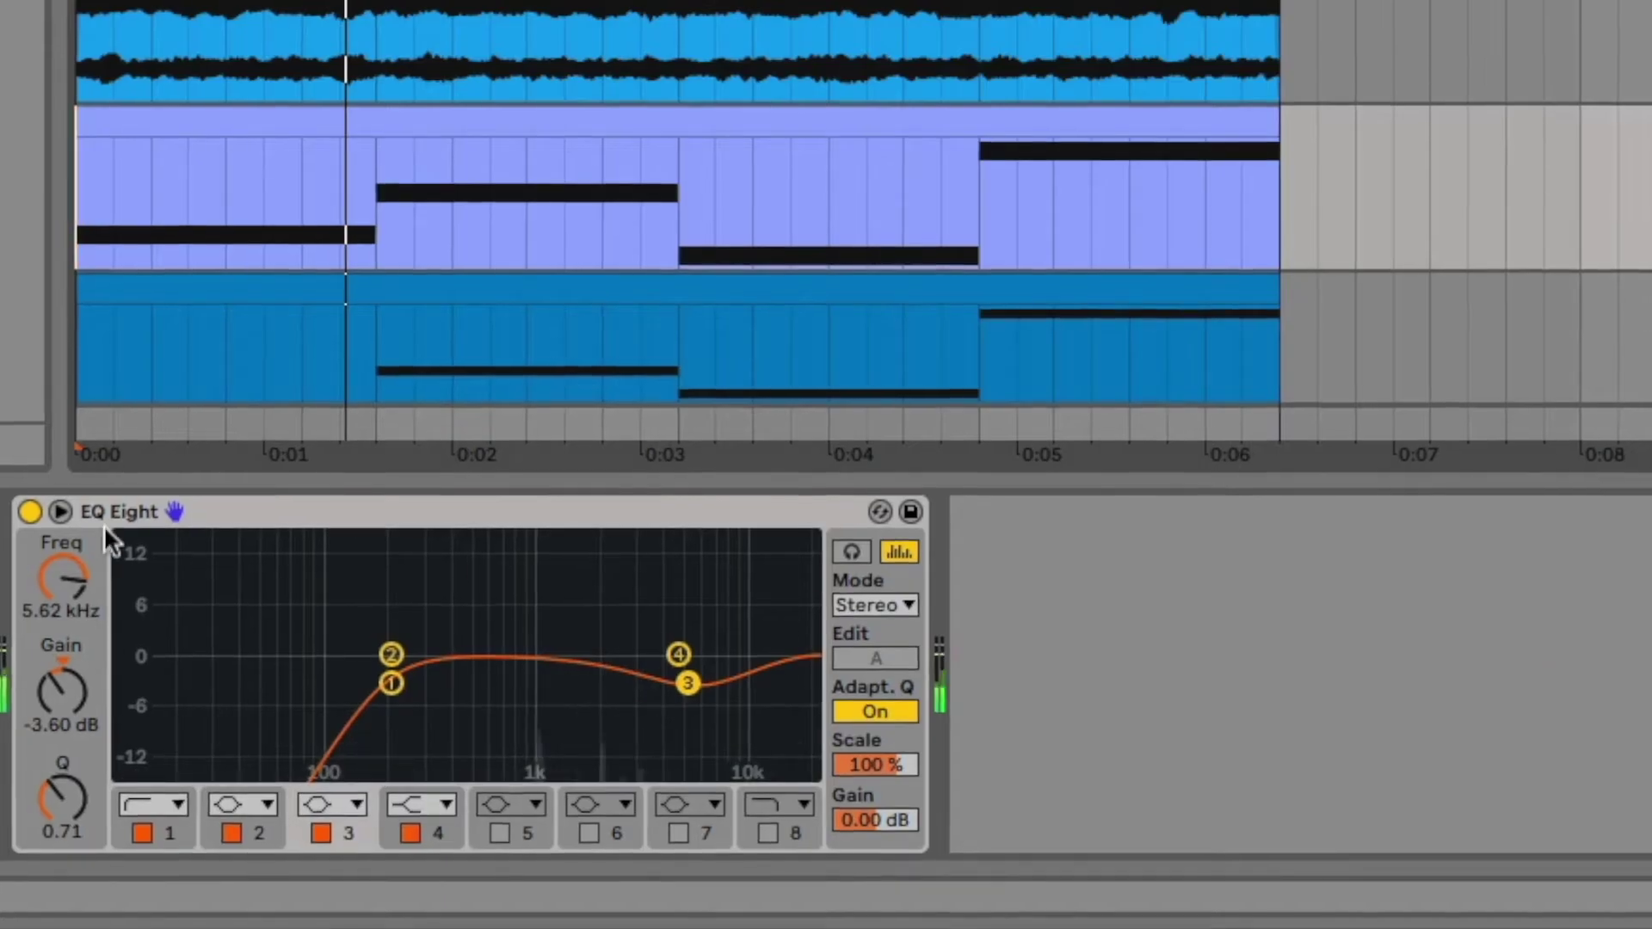
pyautogui.click(850, 553)
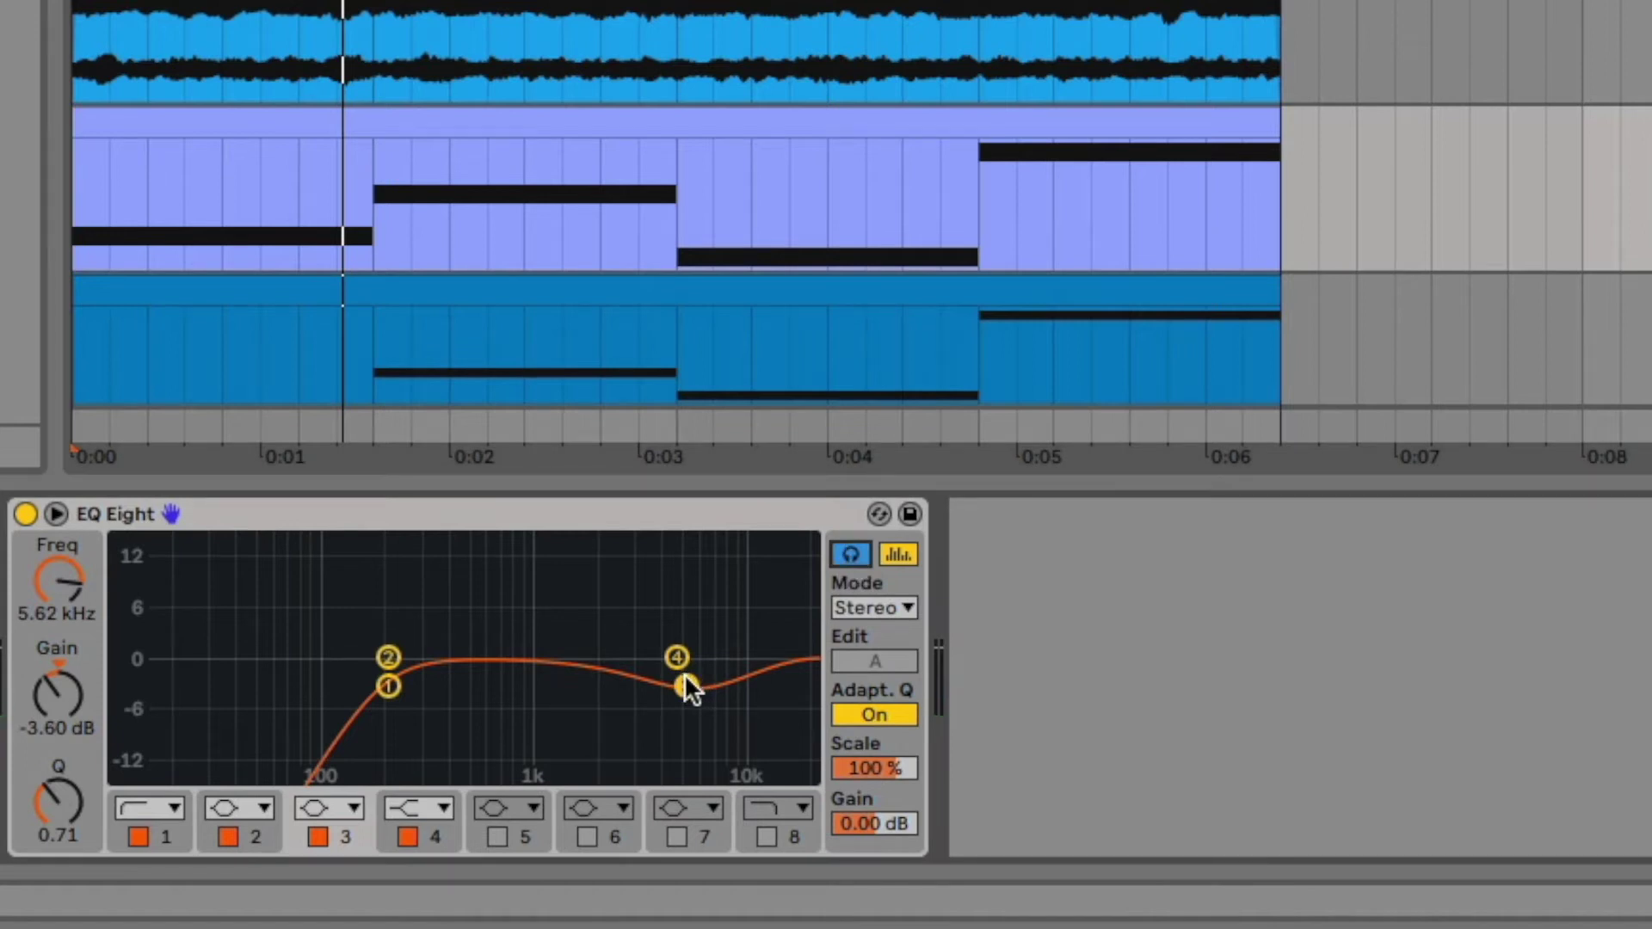
pyautogui.press('space')
pyautogui.moveTo(685, 685); pyautogui.dragTo(751, 698)
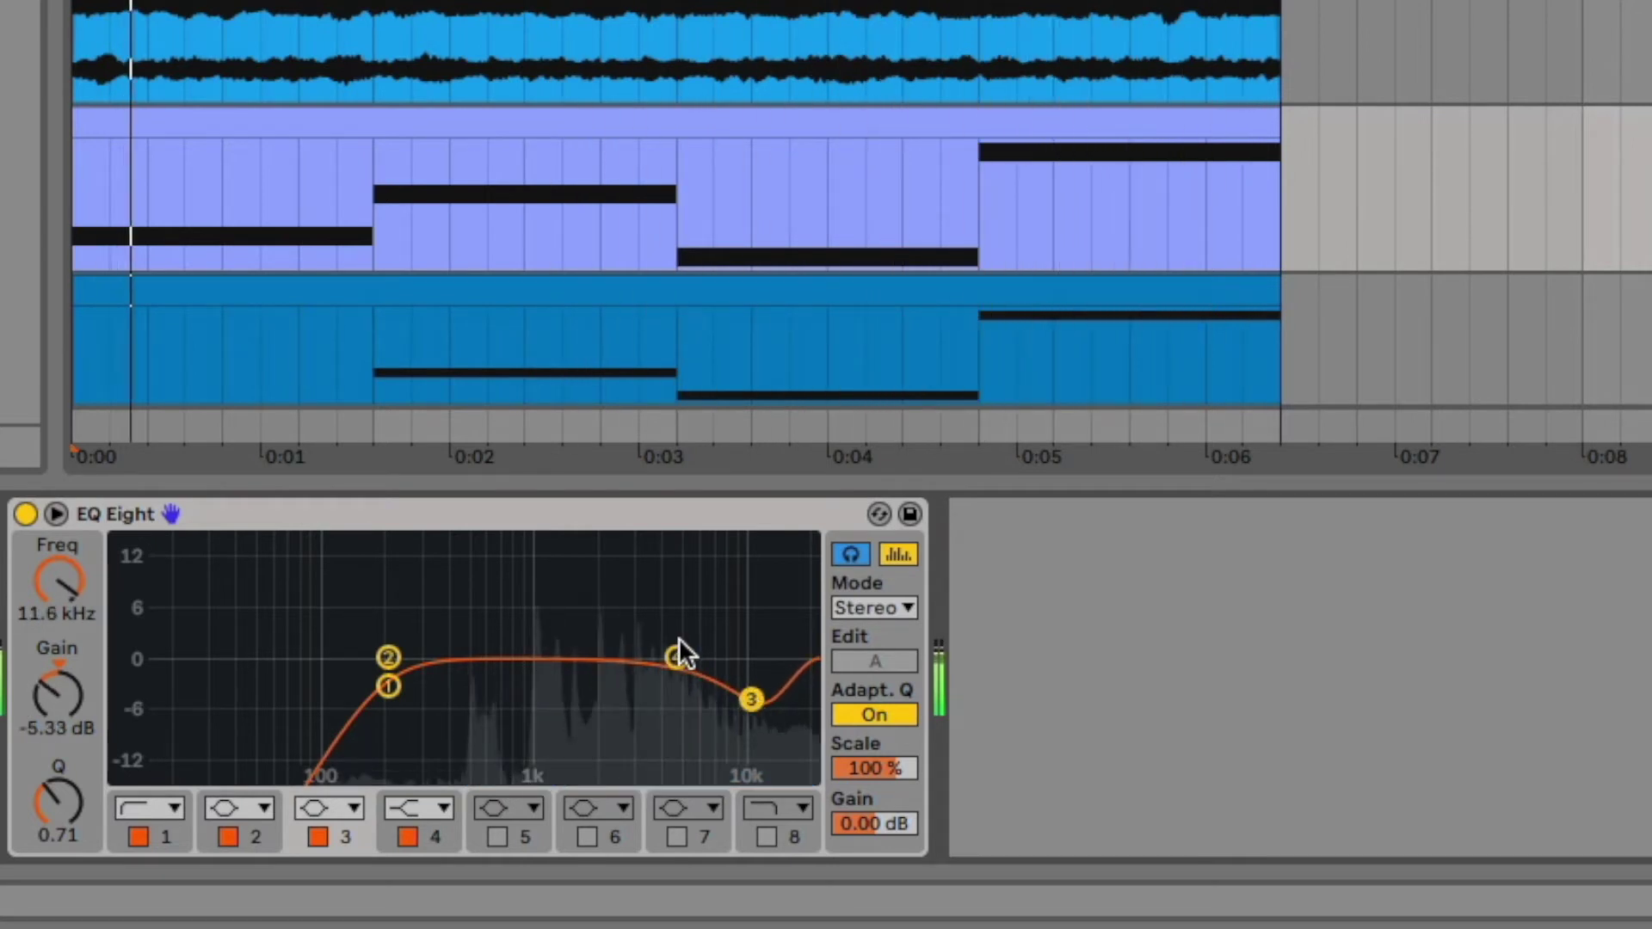
pyautogui.moveTo(678, 657); pyautogui.dragTo(552, 688)
pyautogui.moveTo(26, 783); pyautogui.dragTo(26, 731)
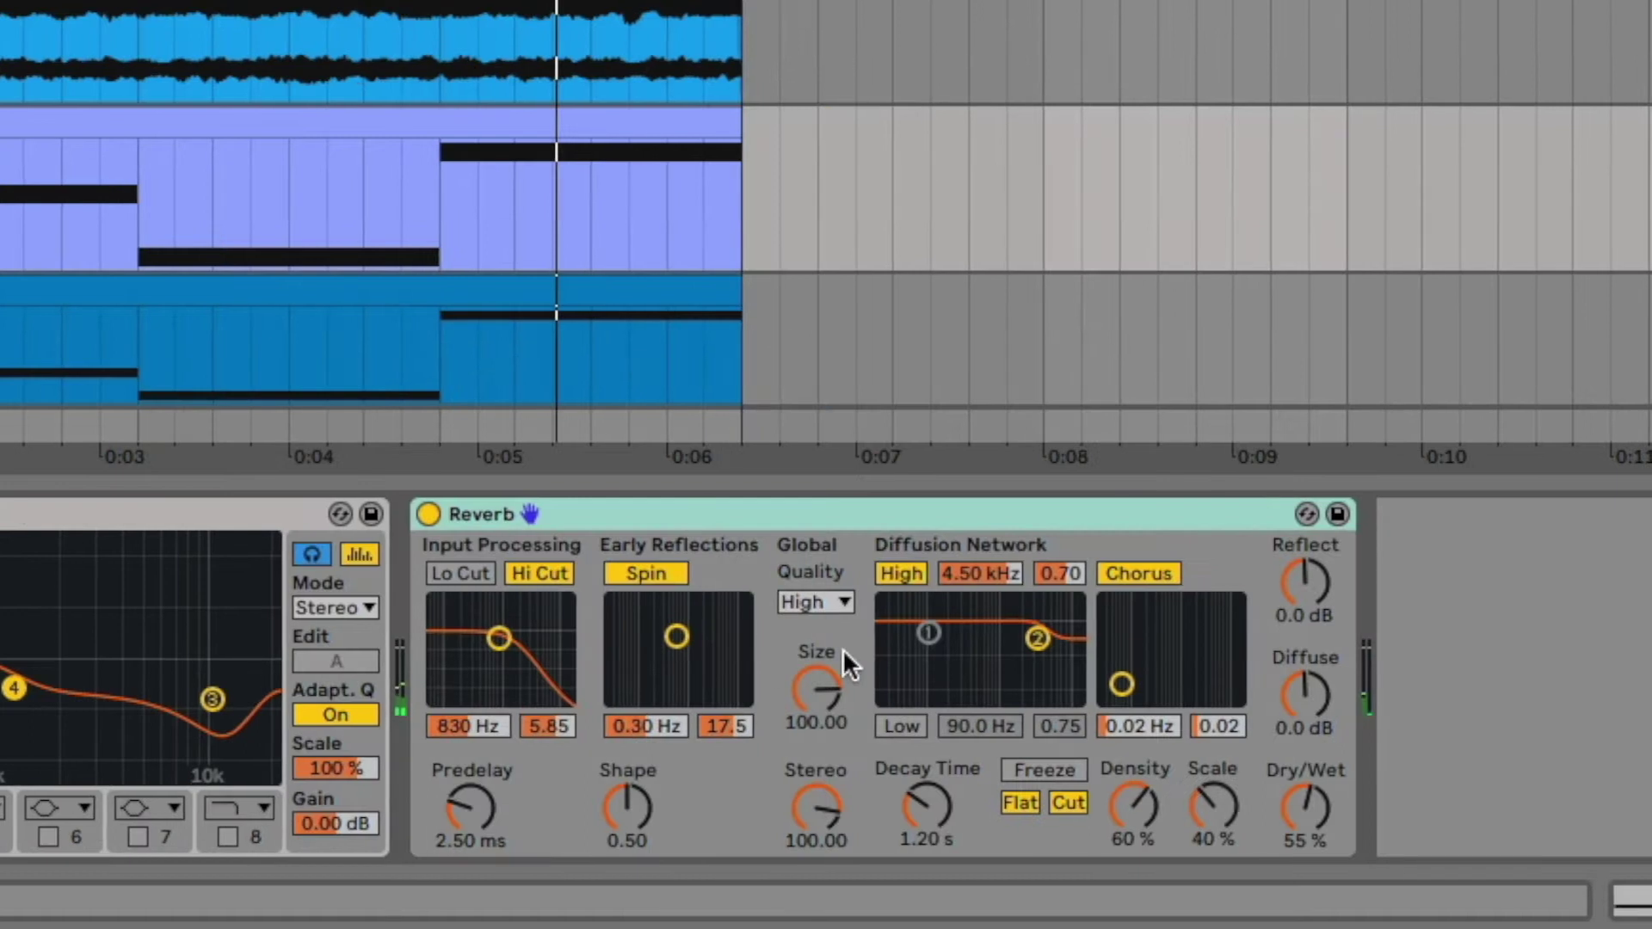
# Add a Reverb after the EQ with 63% dry/wet, 2.64 s decay, Lo Cut on and the input filter at 949 Hz, 6.70
pyautogui.moveTo(1306, 809); pyautogui.dragTo(1292, 807)
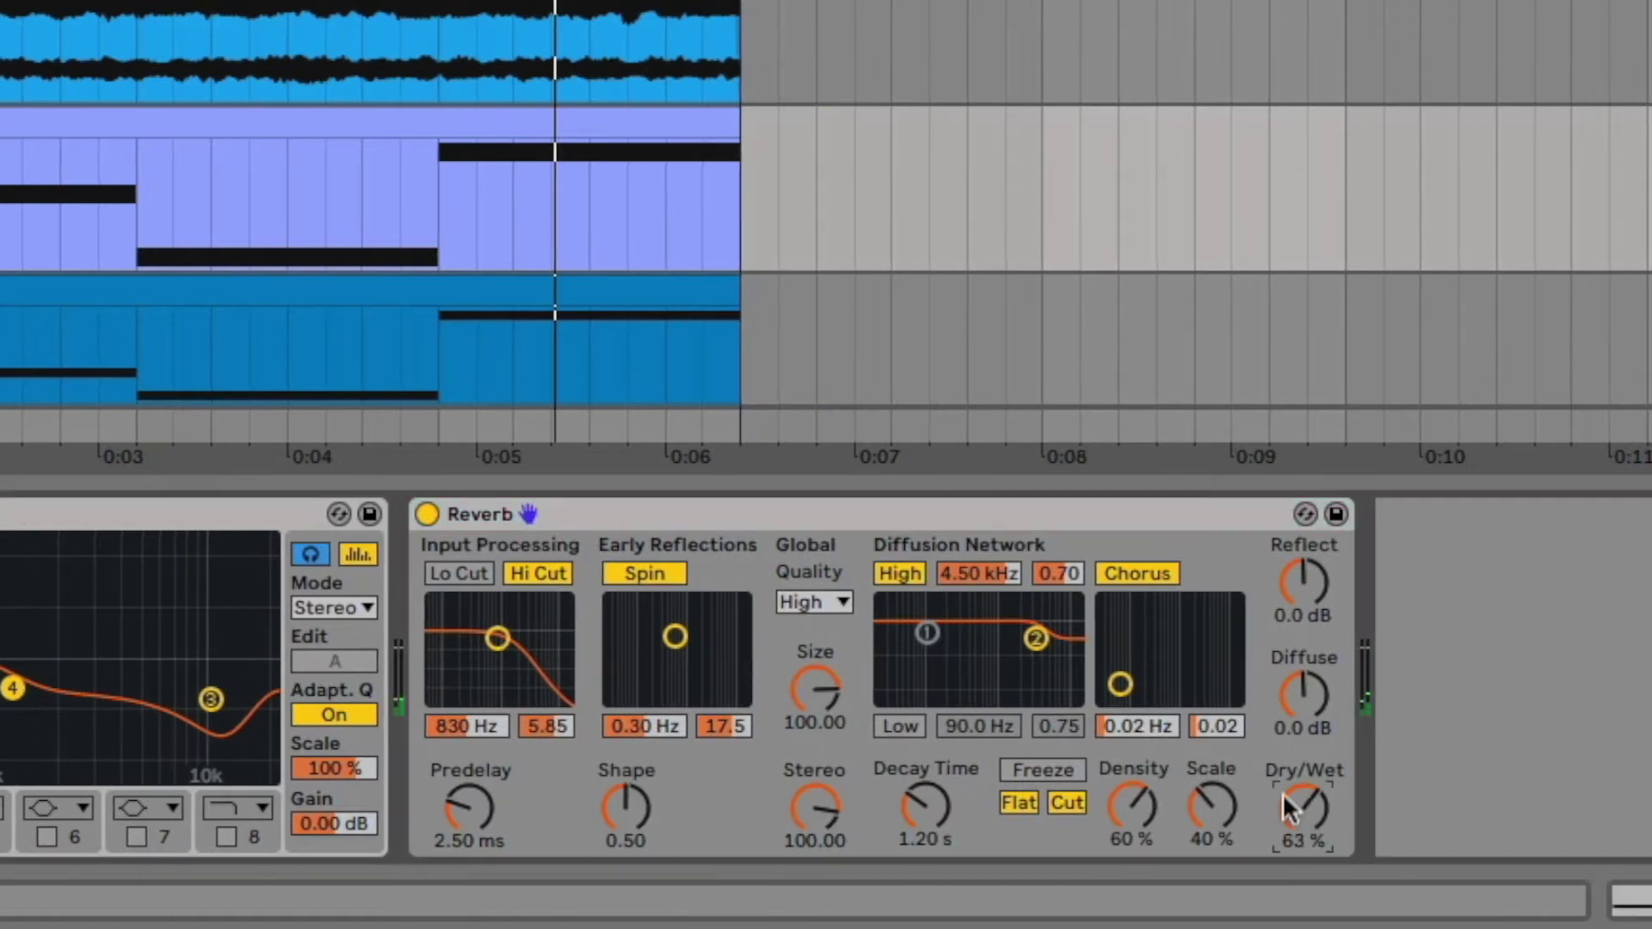
pyautogui.click(458, 573)
pyautogui.moveTo(497, 638)
pyautogui.mouseDown()
pyautogui.moveTo(501, 620)
pyautogui.moveTo(477, 627)
pyautogui.moveTo(499, 629)
pyautogui.mouseUp()
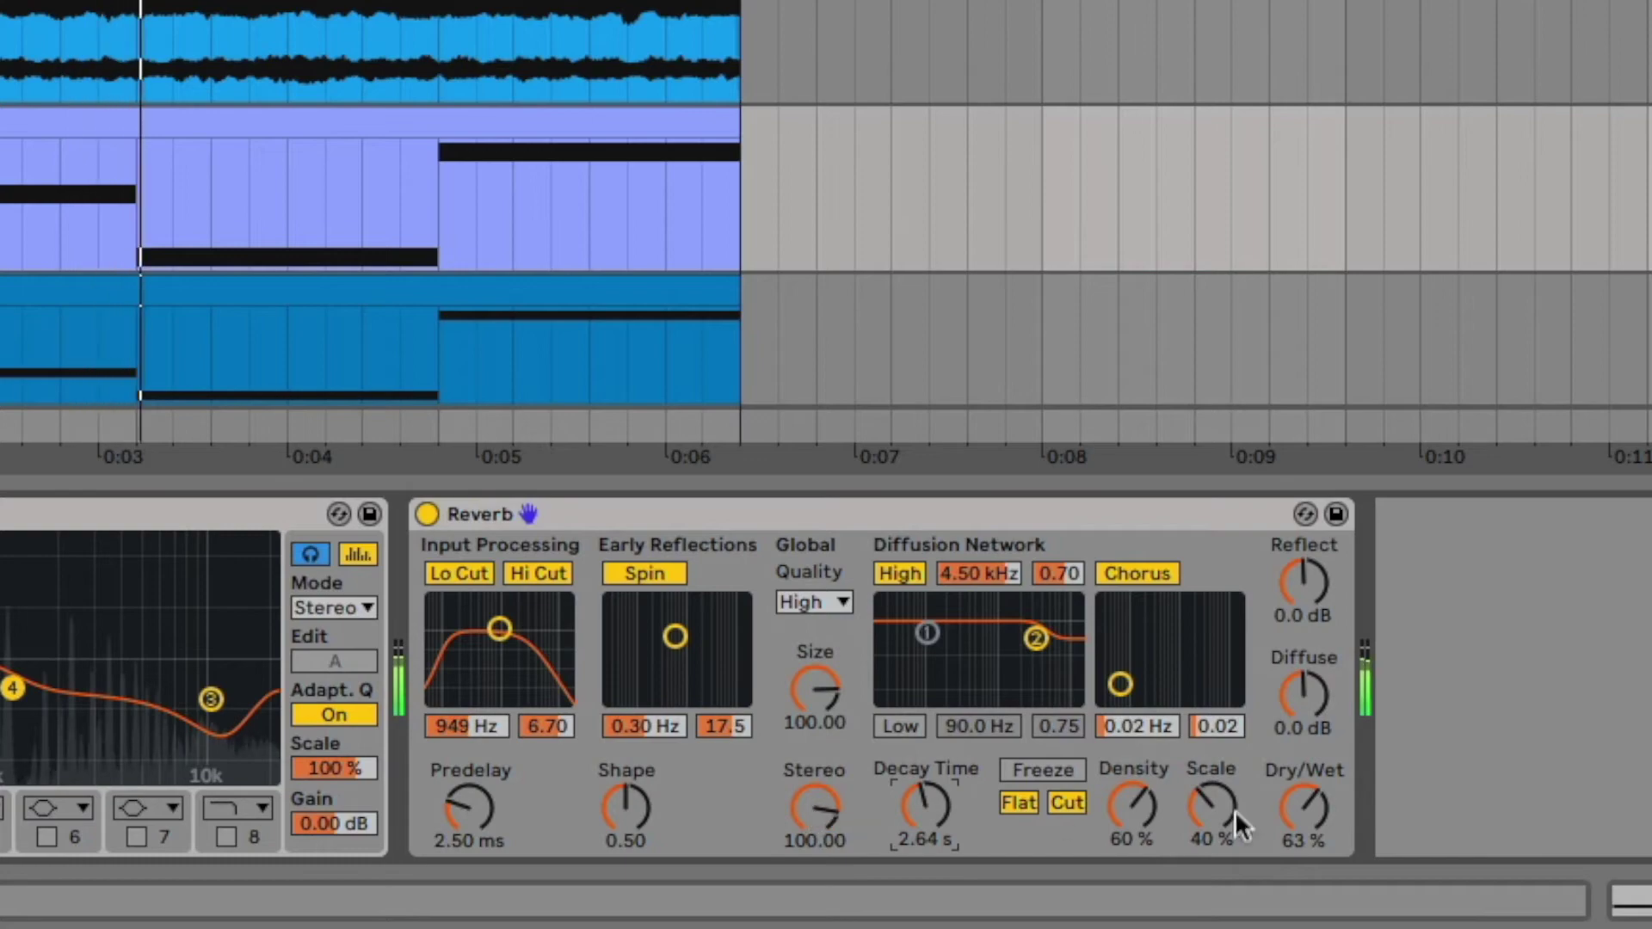
pyautogui.press('space')
# Open the 12 Serum clip and lengthen all four notes slightly so that they overlap the bar lines
pyautogui.doubleClick(652, 119)
pyautogui.click(765, 704)
pyautogui.press('super+a')
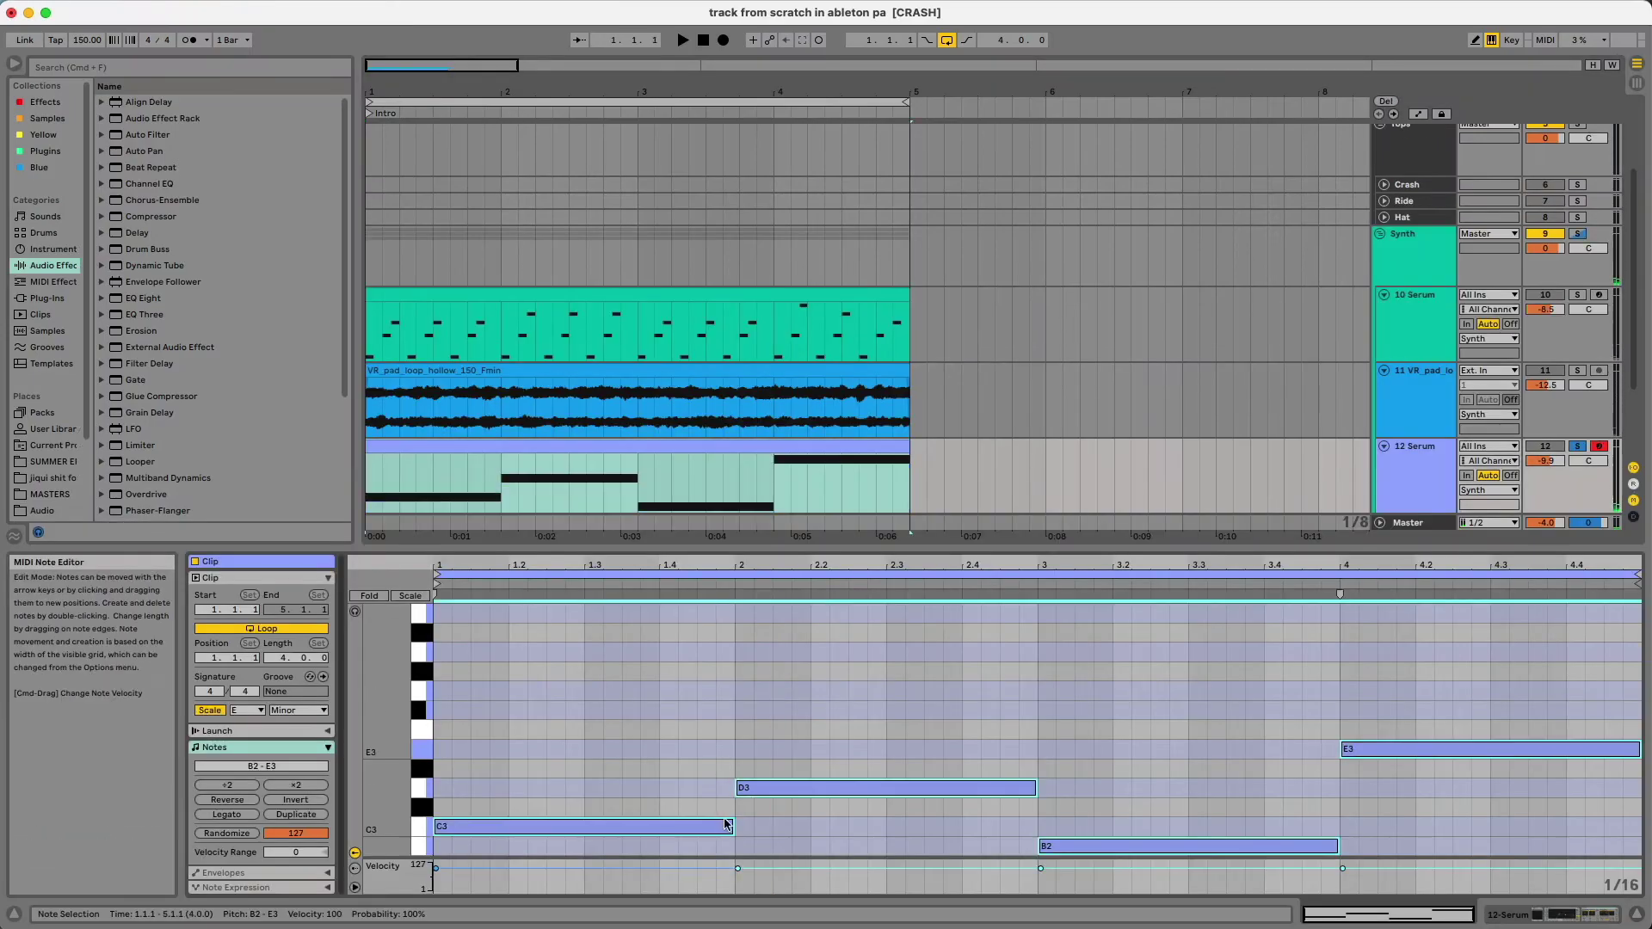
pyautogui.moveTo(739, 828); pyautogui.dragTo(744, 828)
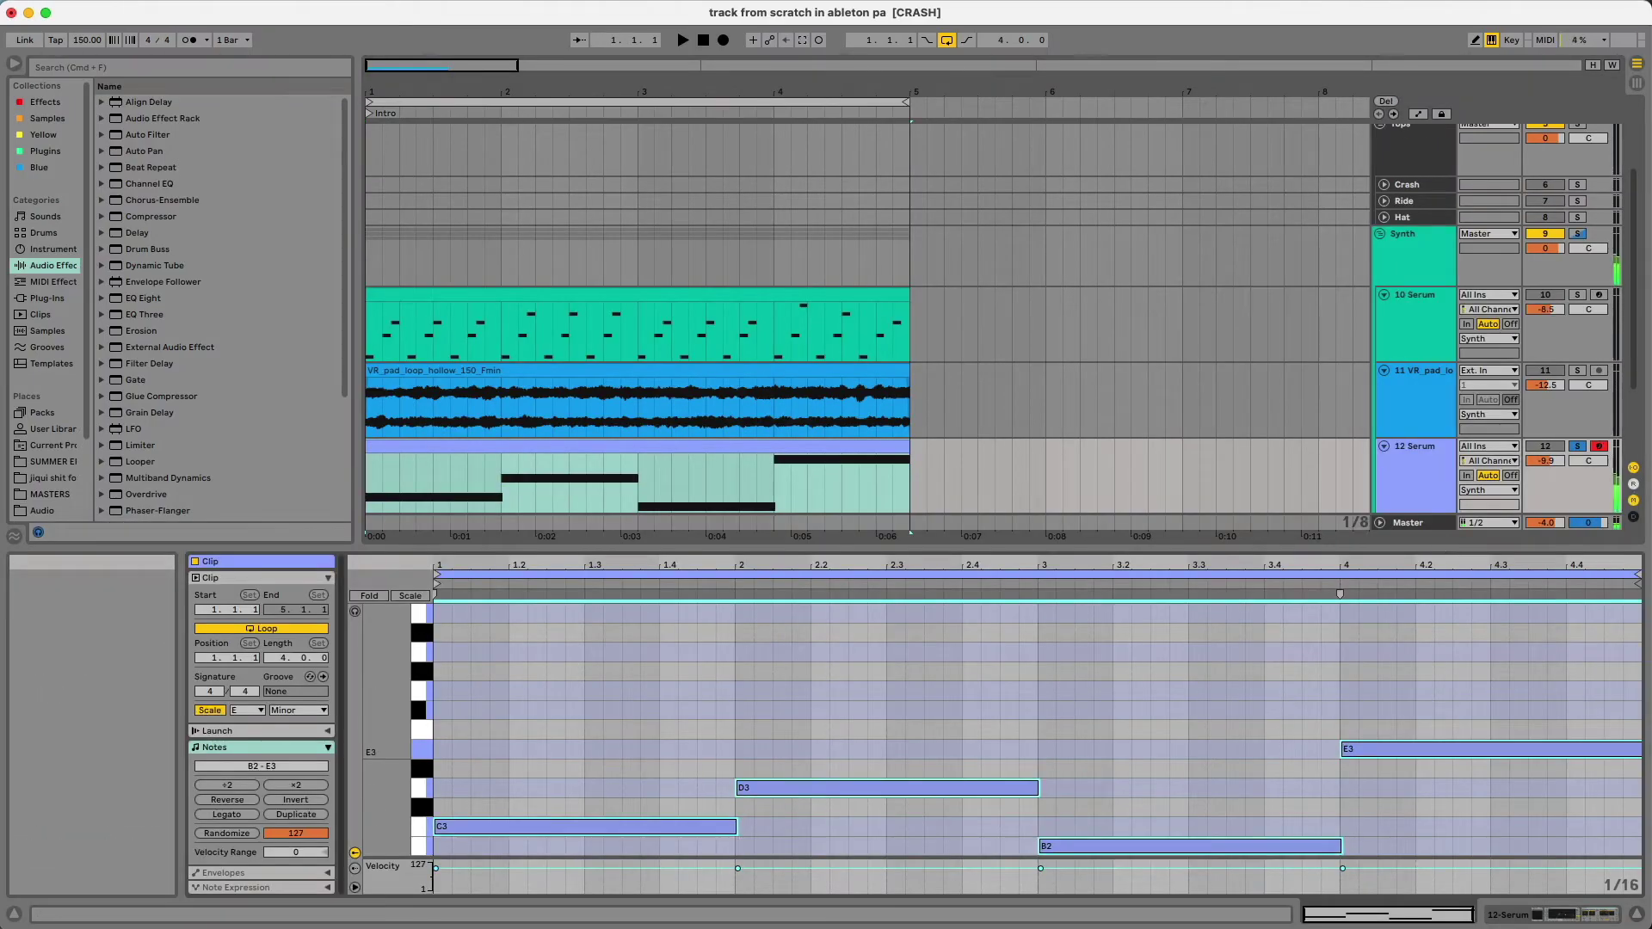
# Play the soloed 12 Serum part from bar 1, hide the note editor and listen to all tracks together
pyautogui.click(372, 486)
pyautogui.click(371, 481)
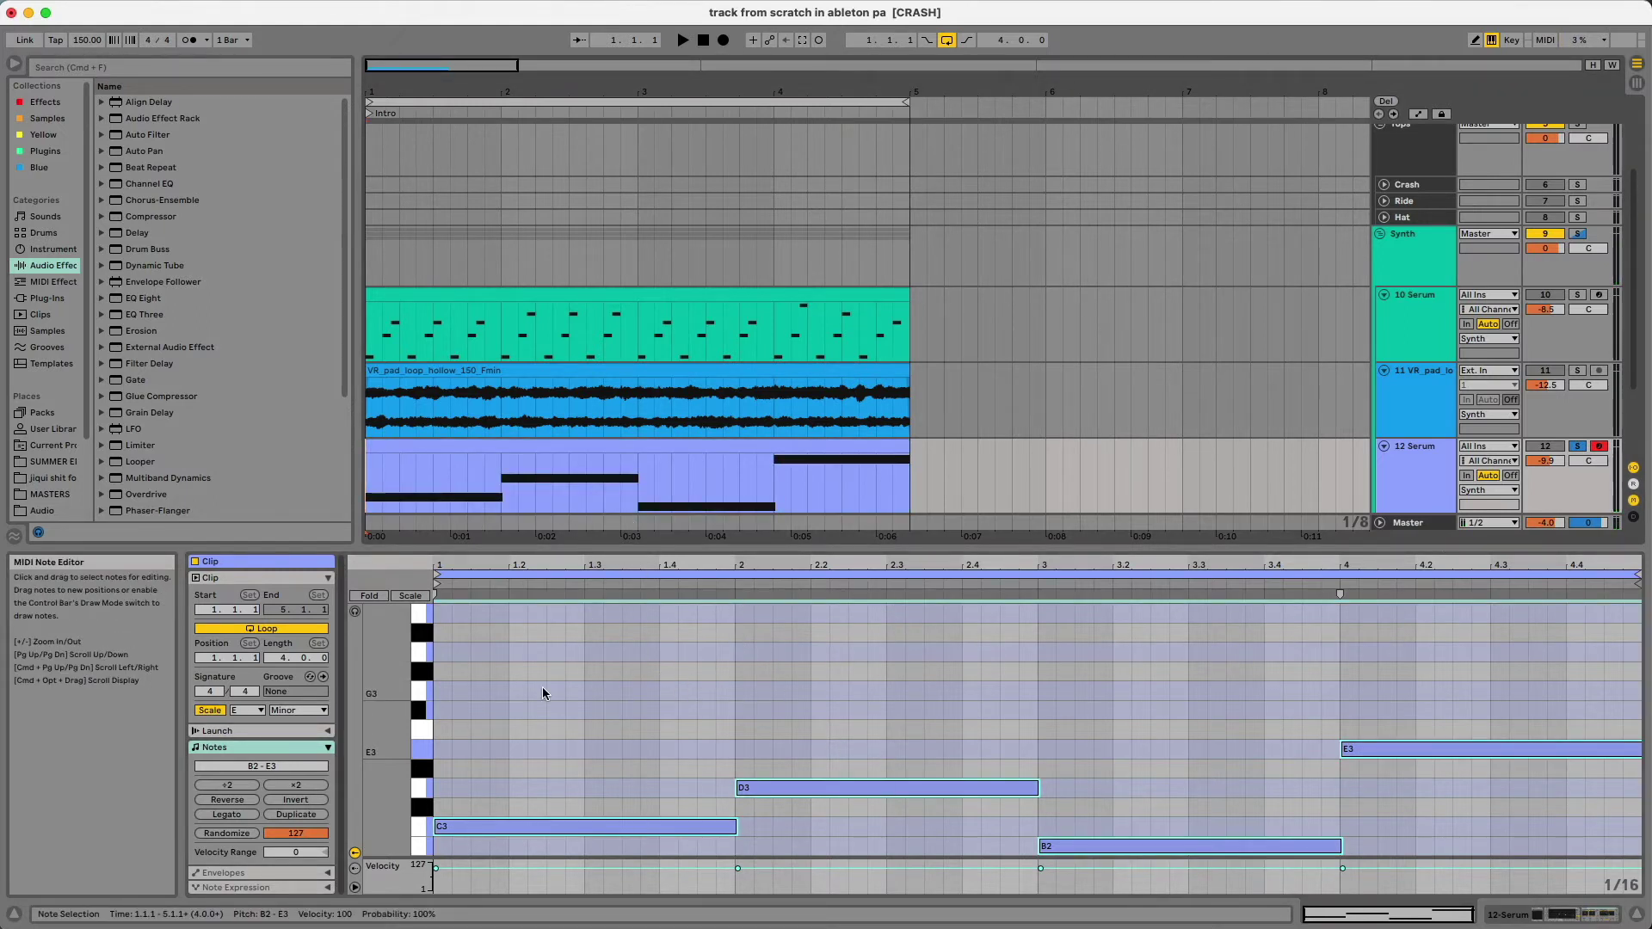
pyautogui.press('space')
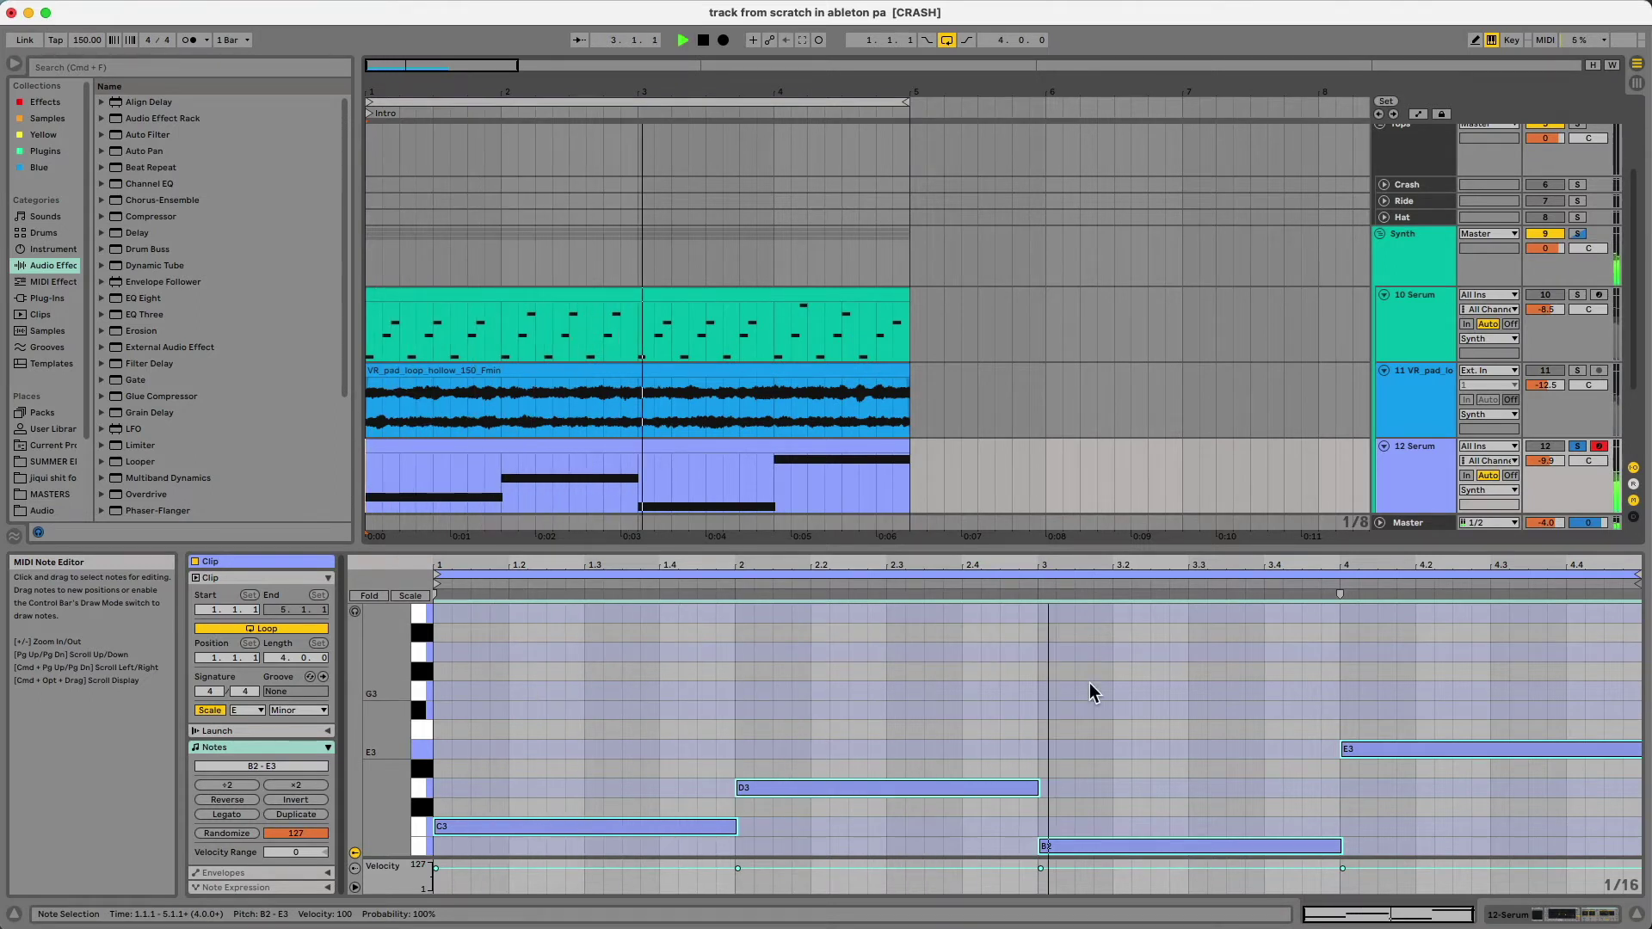
pyautogui.click(1453, 803)
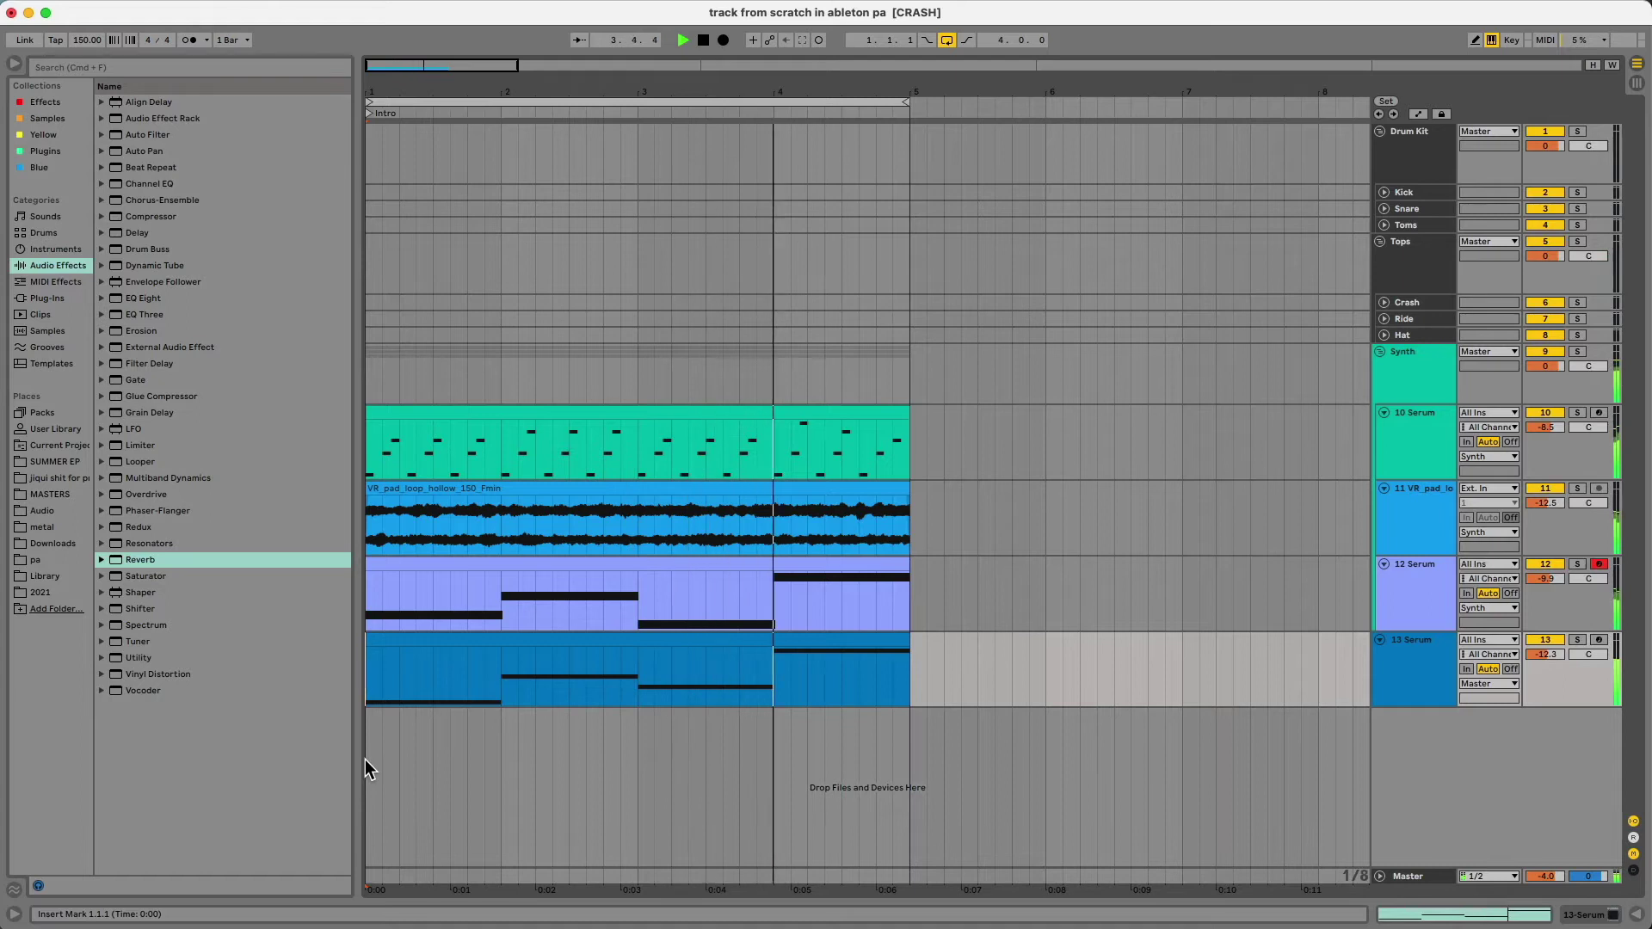
pyautogui.press('space')
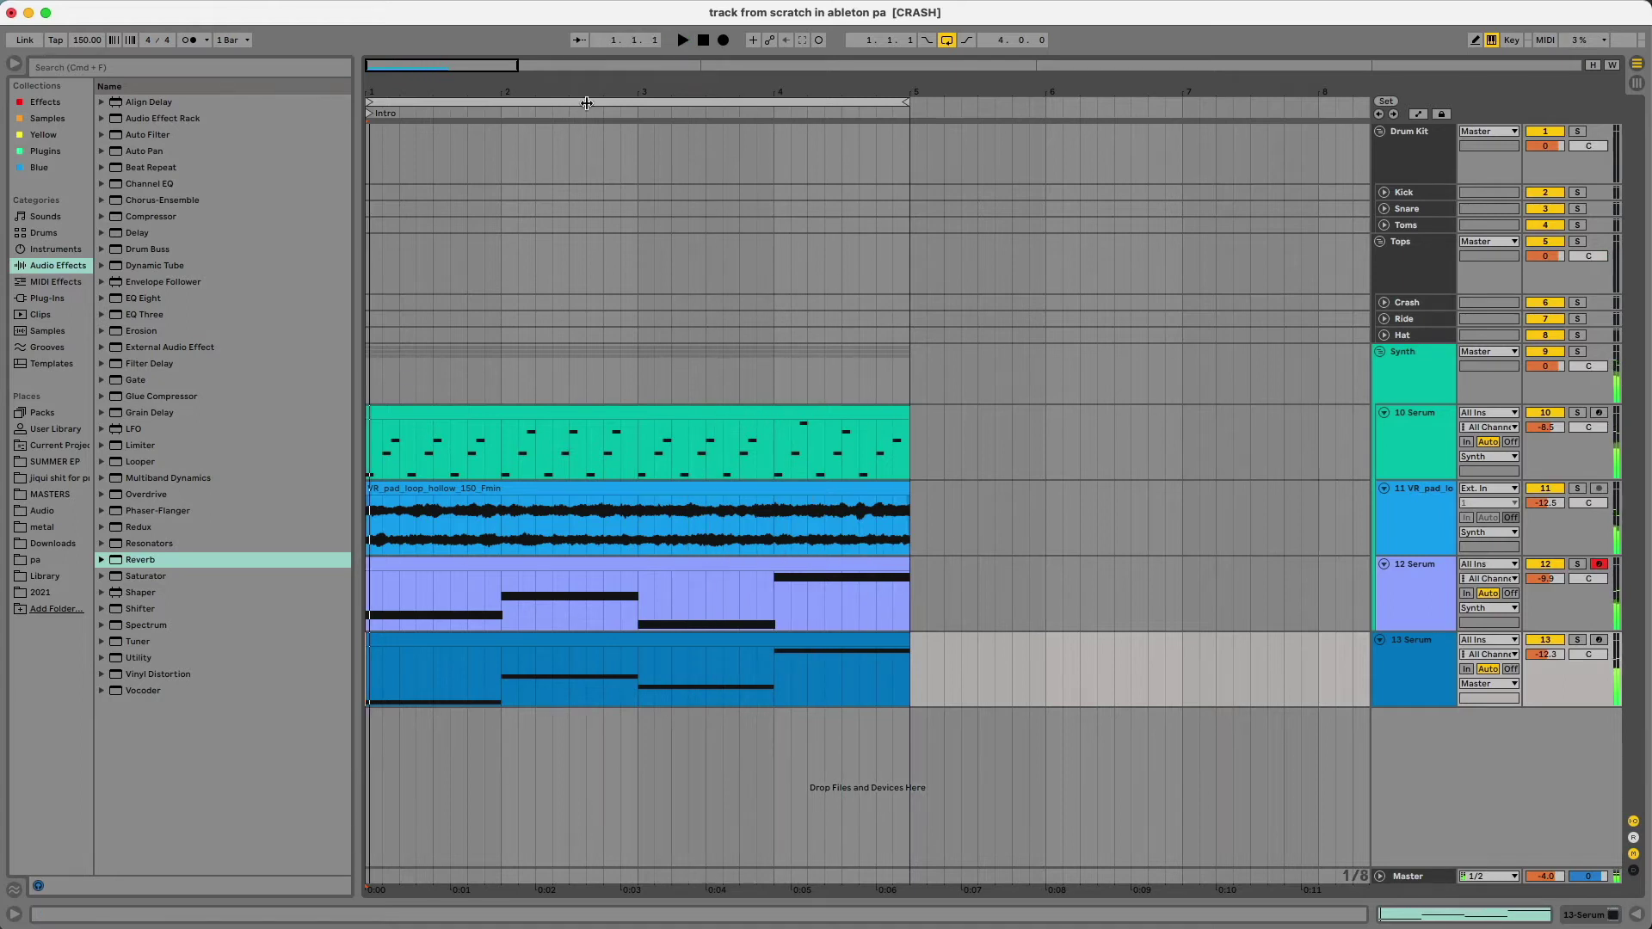
# Duplicate the four-bar clips on all four synth tracks into bars 5–8 and extend the loop to eight bars
pyautogui.moveTo(497, 69); pyautogui.dragTo(703, 148)
pyautogui.moveTo(545, 417); pyautogui.dragTo(329, 659)
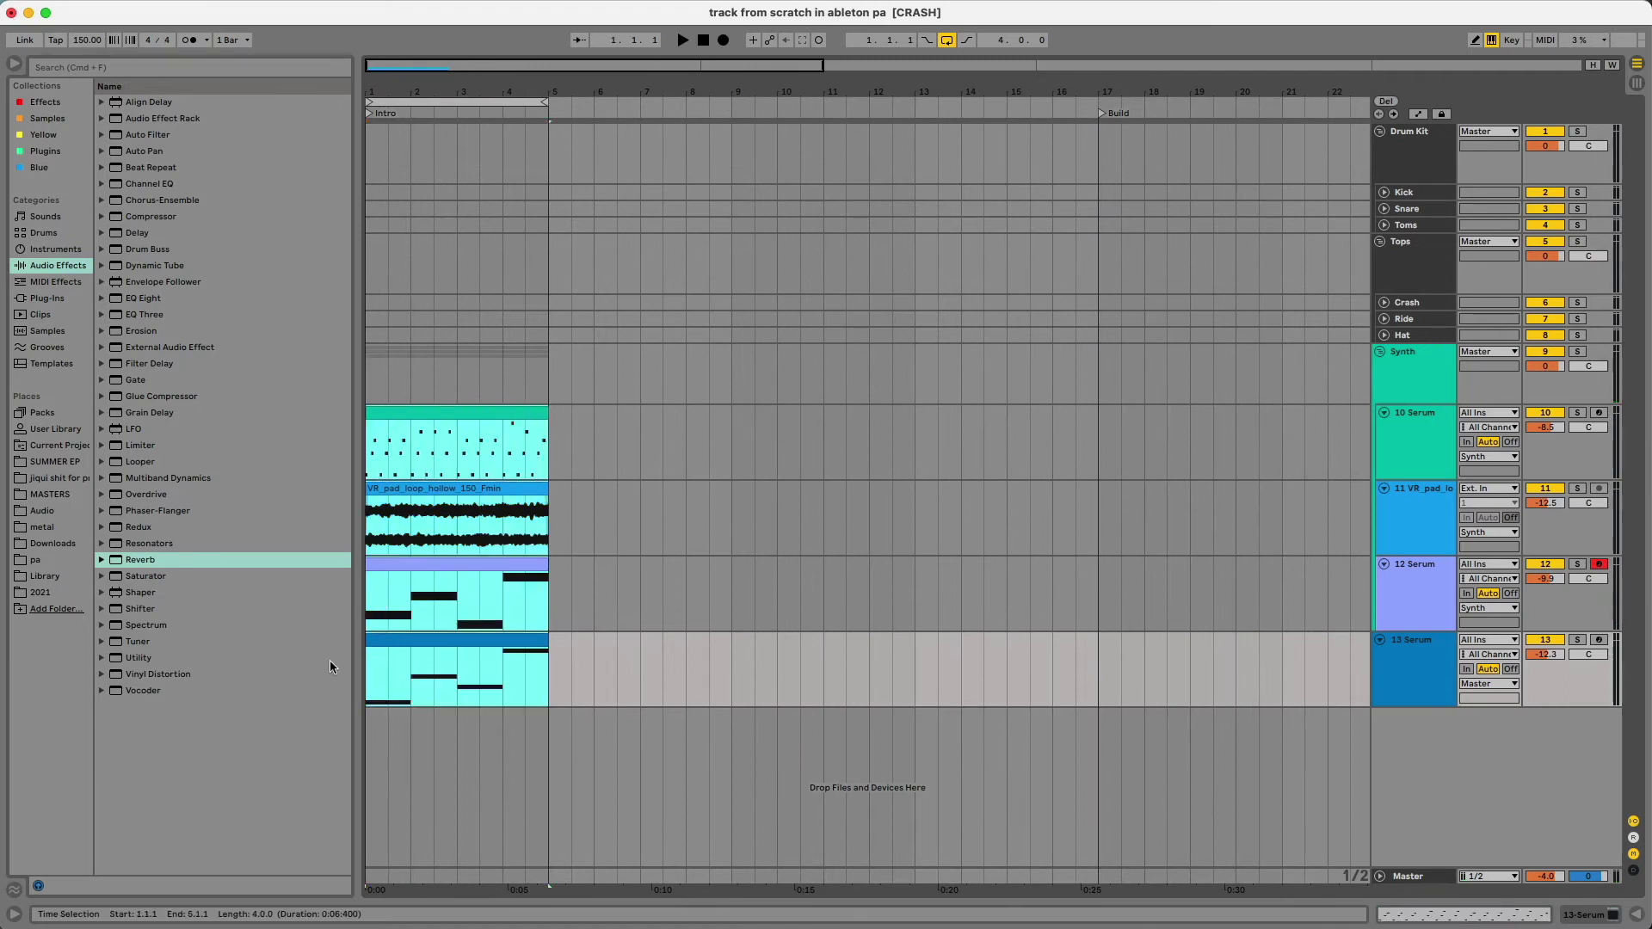
pyautogui.press('super+d')
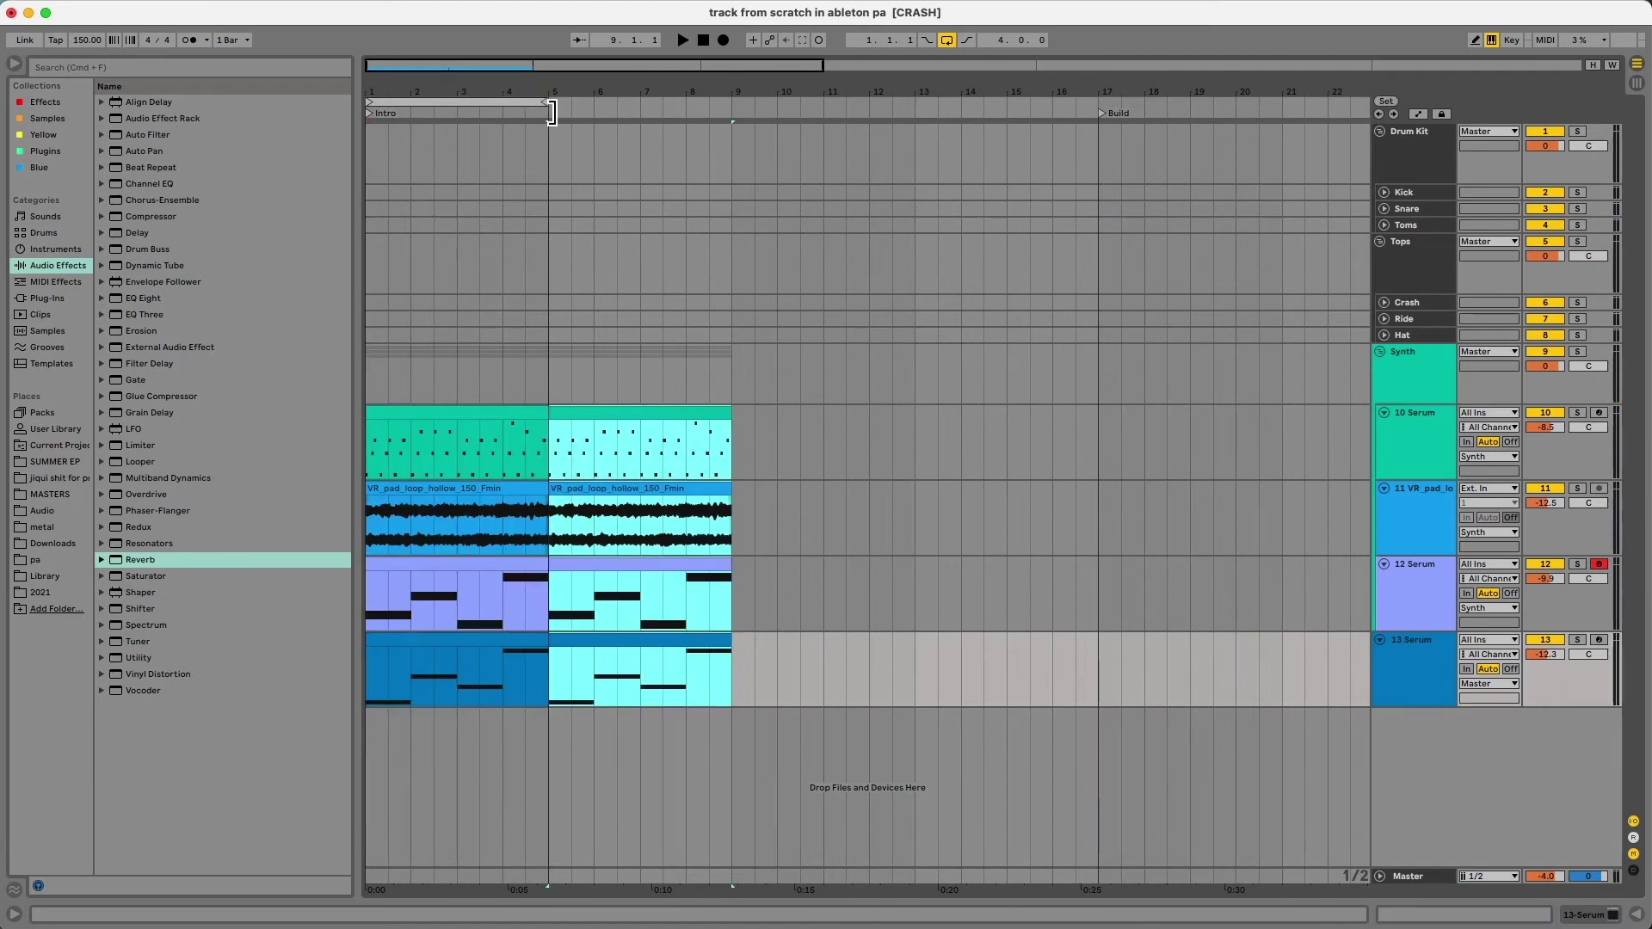
pyautogui.moveTo(552, 112); pyautogui.dragTo(732, 137)
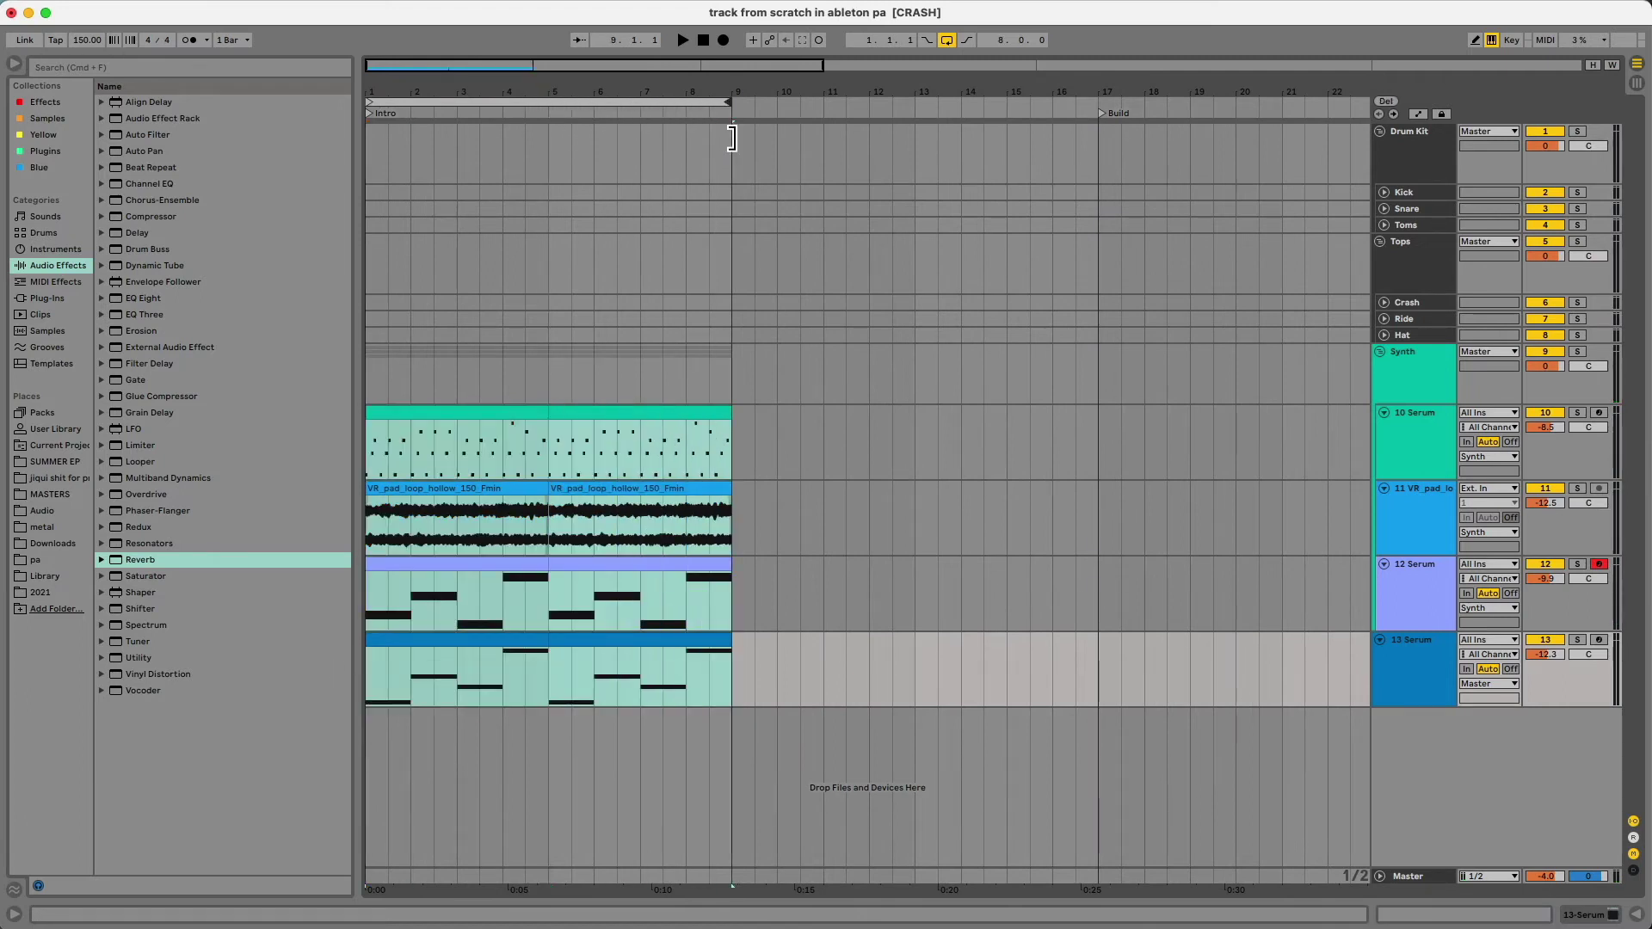
# Change the last note of the second 12 Serum clip to C3 and solo the track to hear it
pyautogui.click(375, 618)
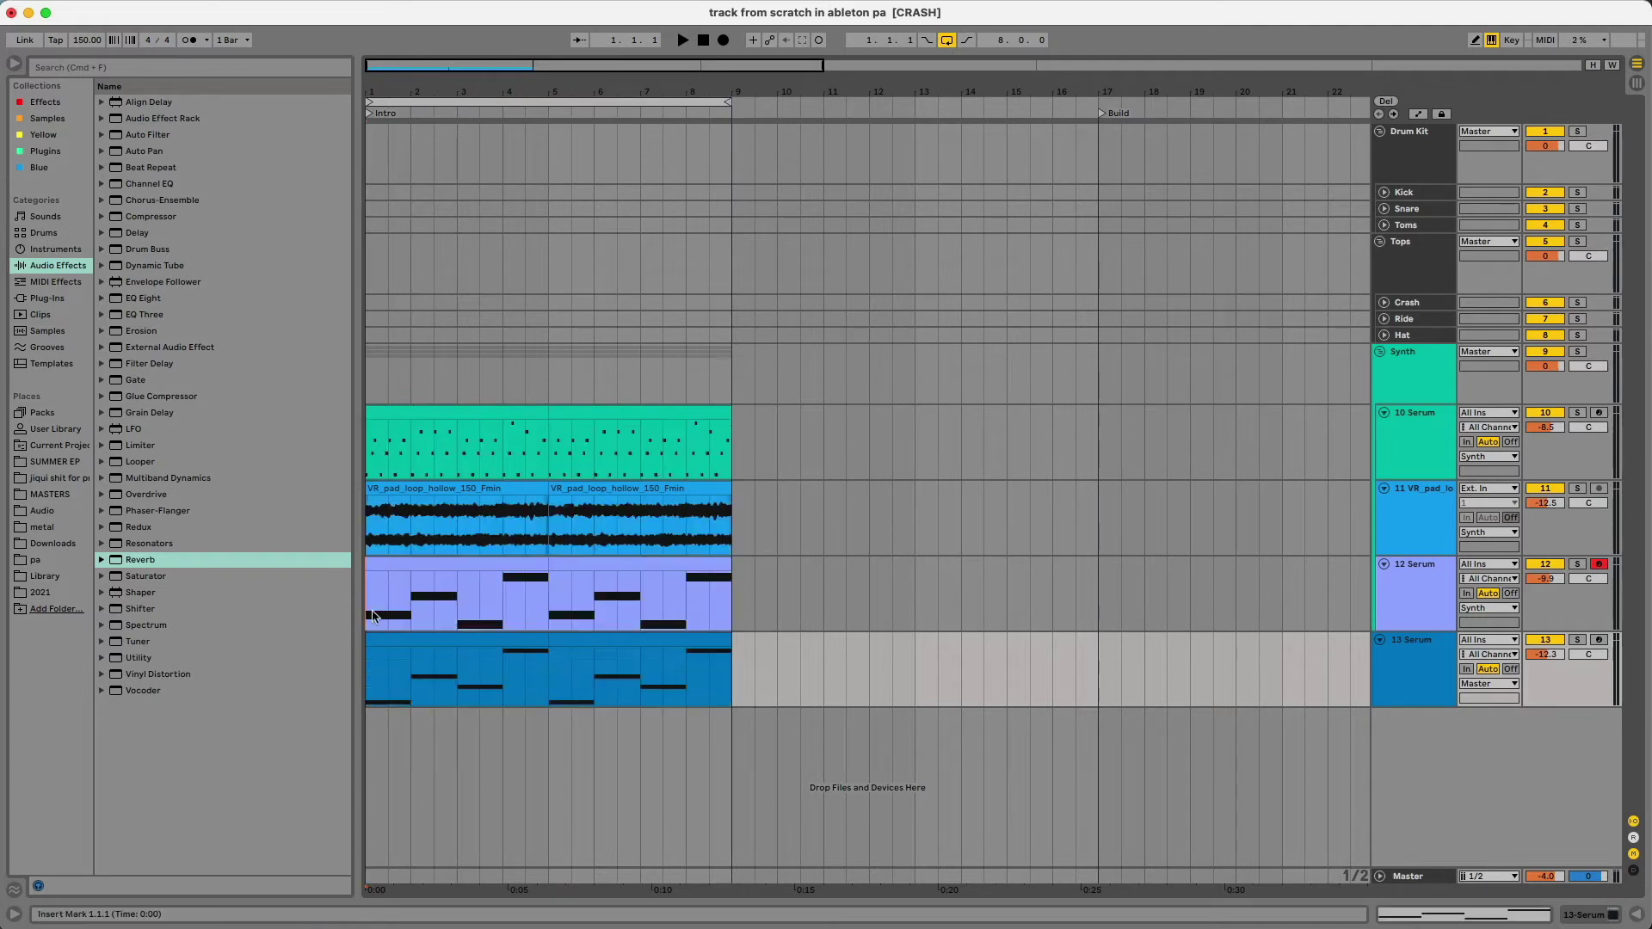
pyautogui.doubleClick(615, 569)
pyautogui.click(1378, 701)
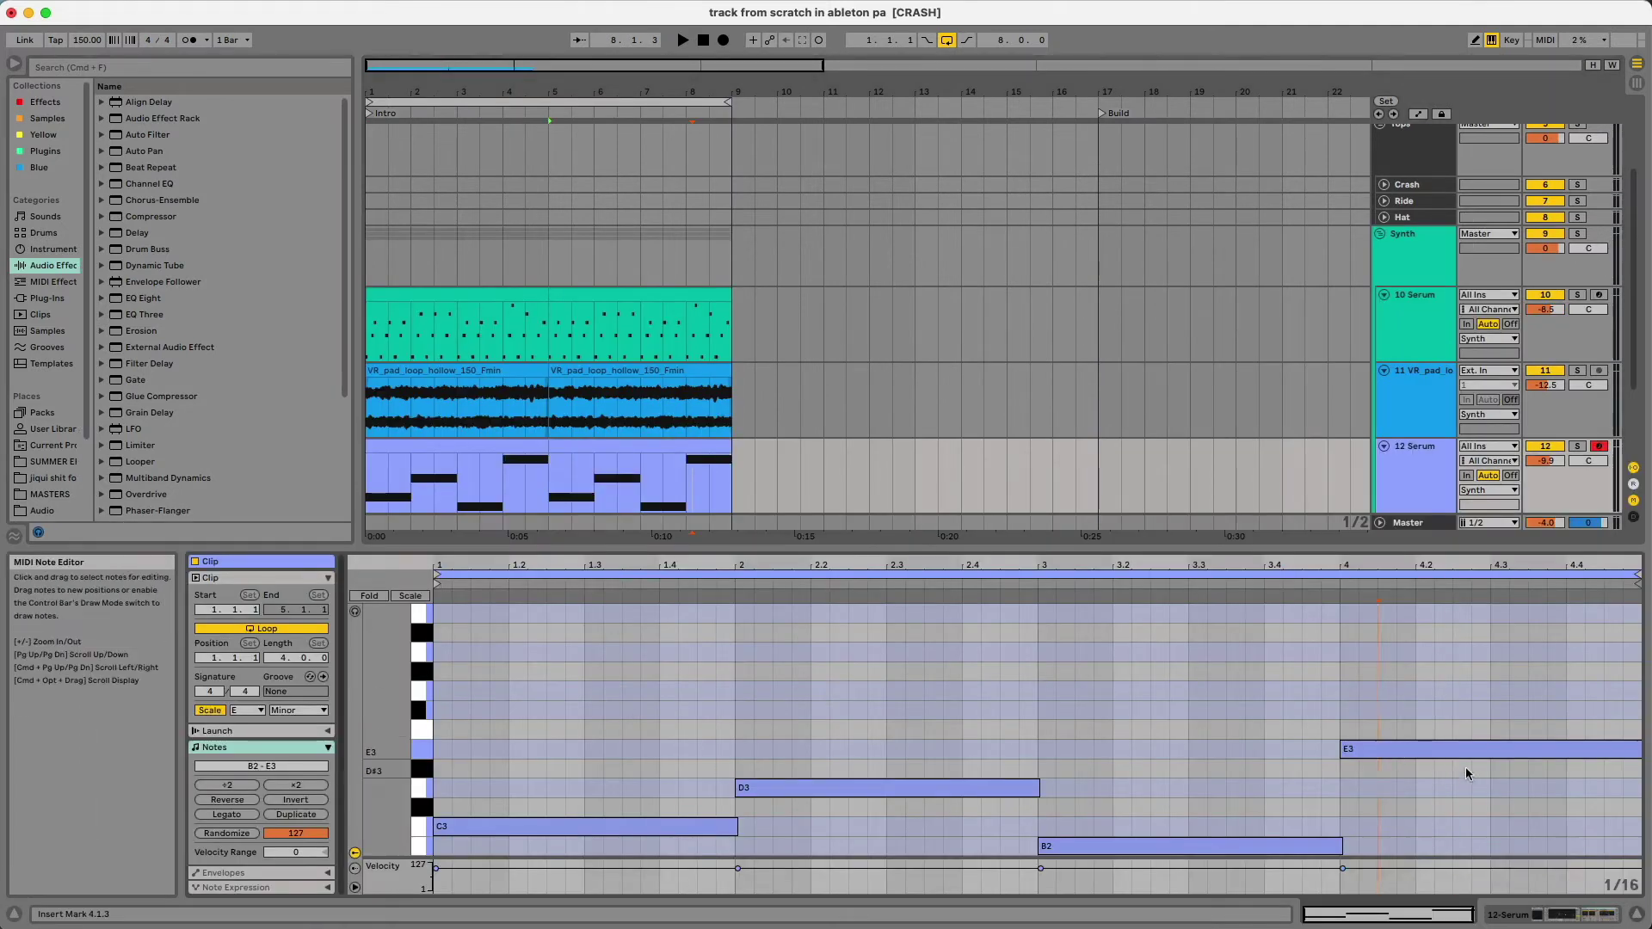
pyautogui.click(1450, 797)
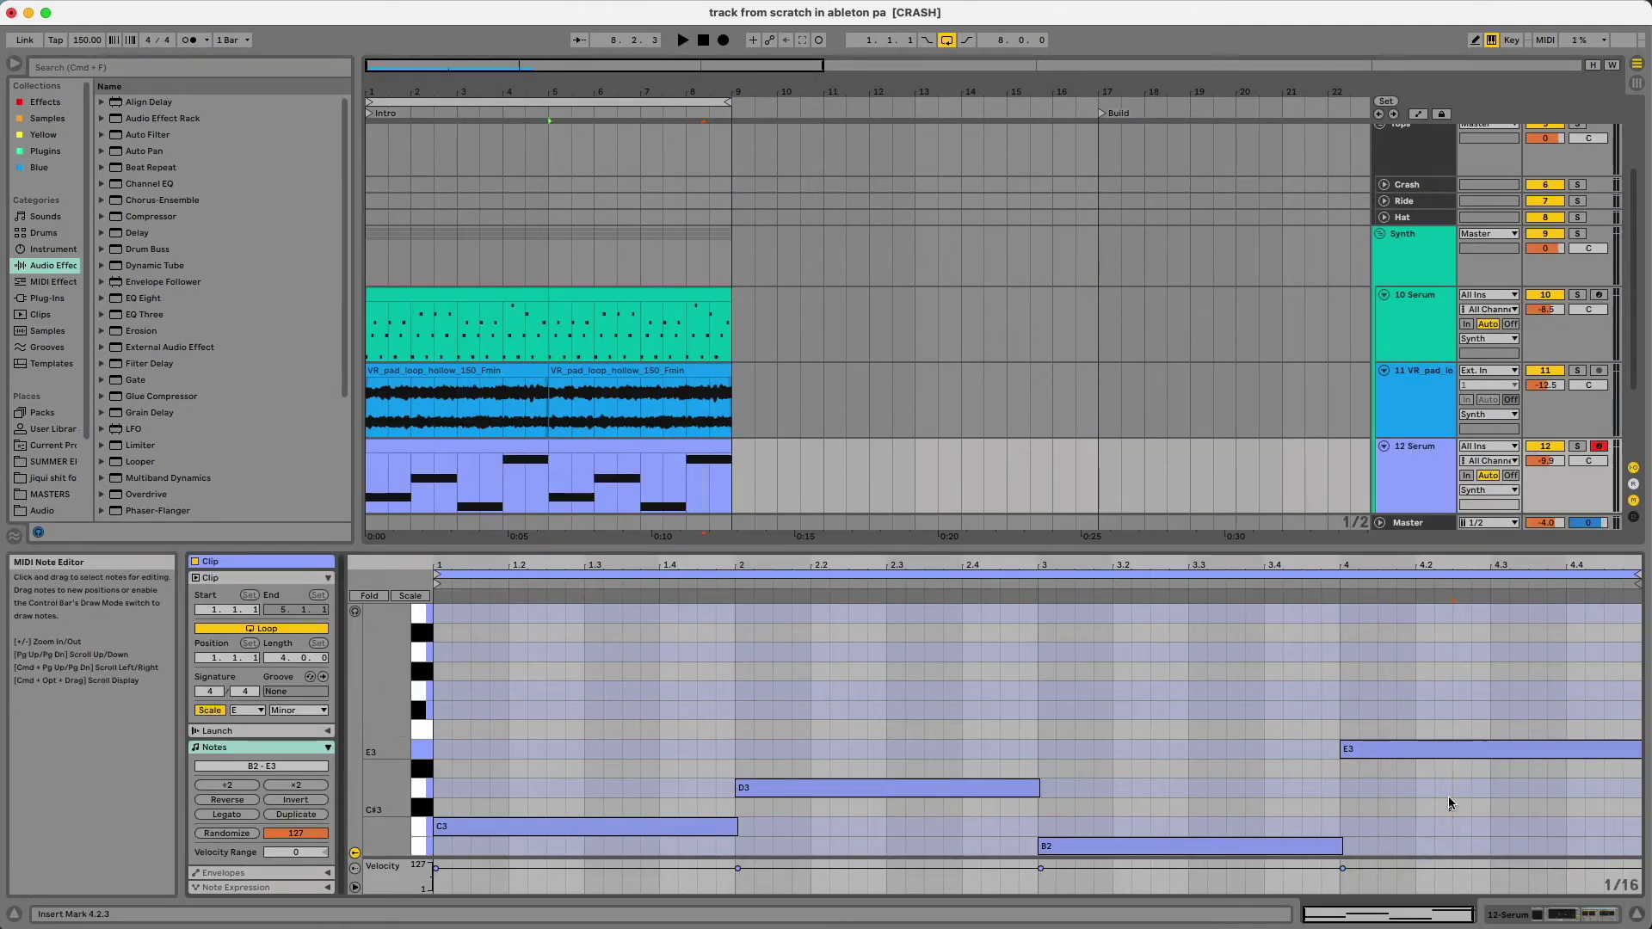
pyautogui.click(1576, 446)
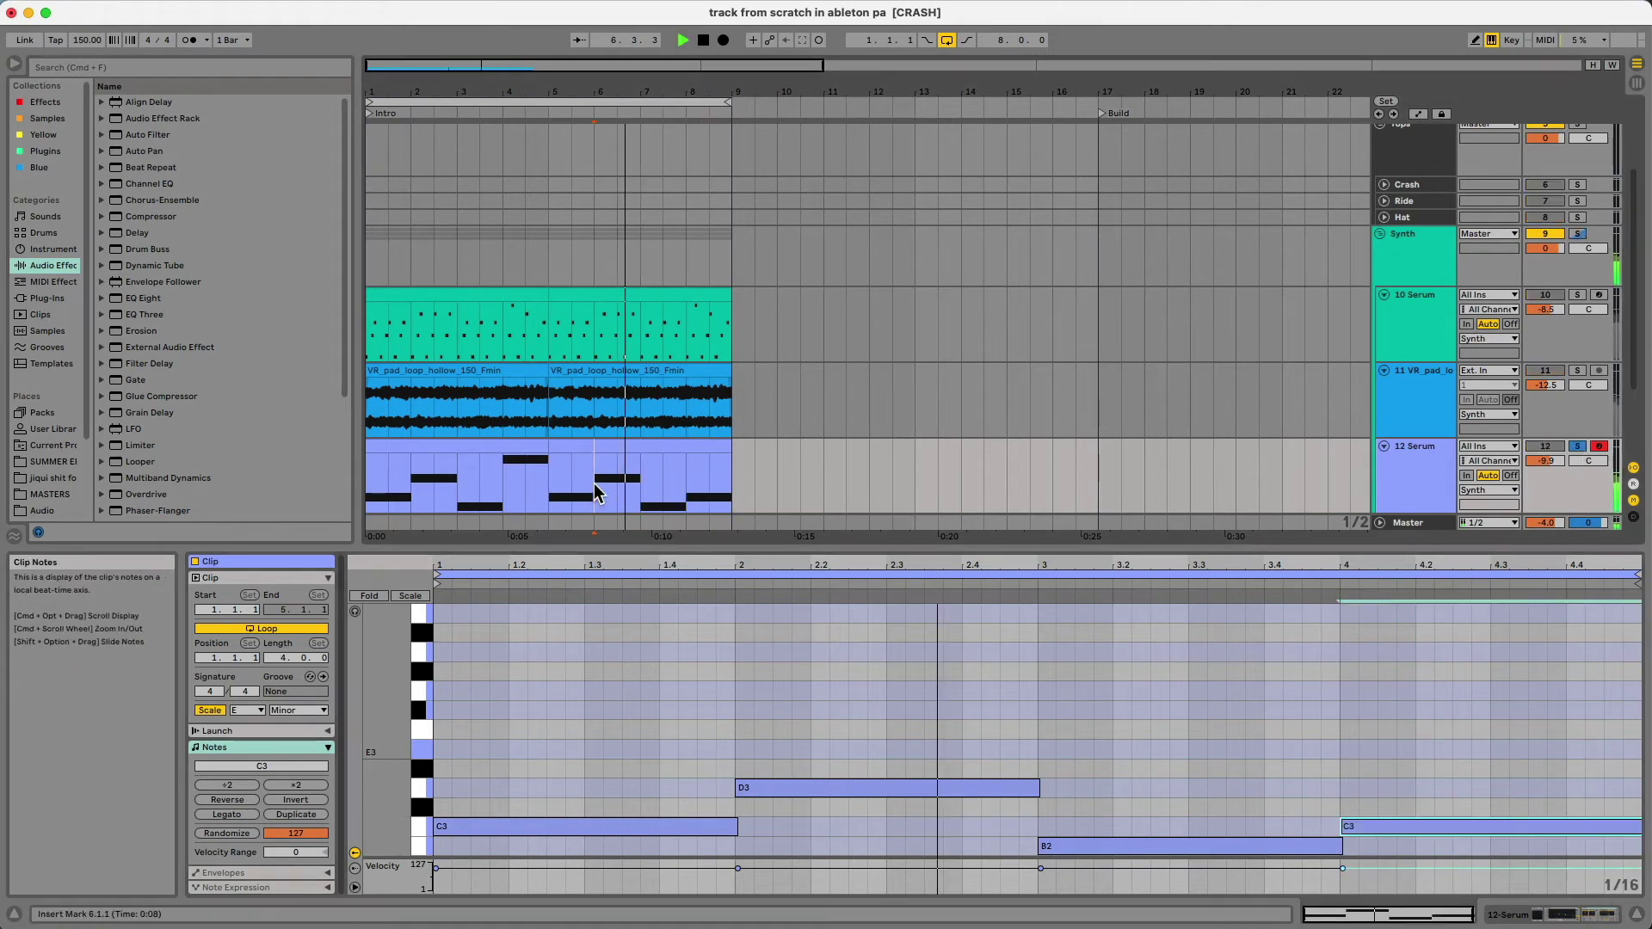
# Open the second clip on the 13 Serum track and change its last note to D2
pyautogui.scroll(-2, 598, 493)
pyautogui.click(558, 488)
pyautogui.press('space')
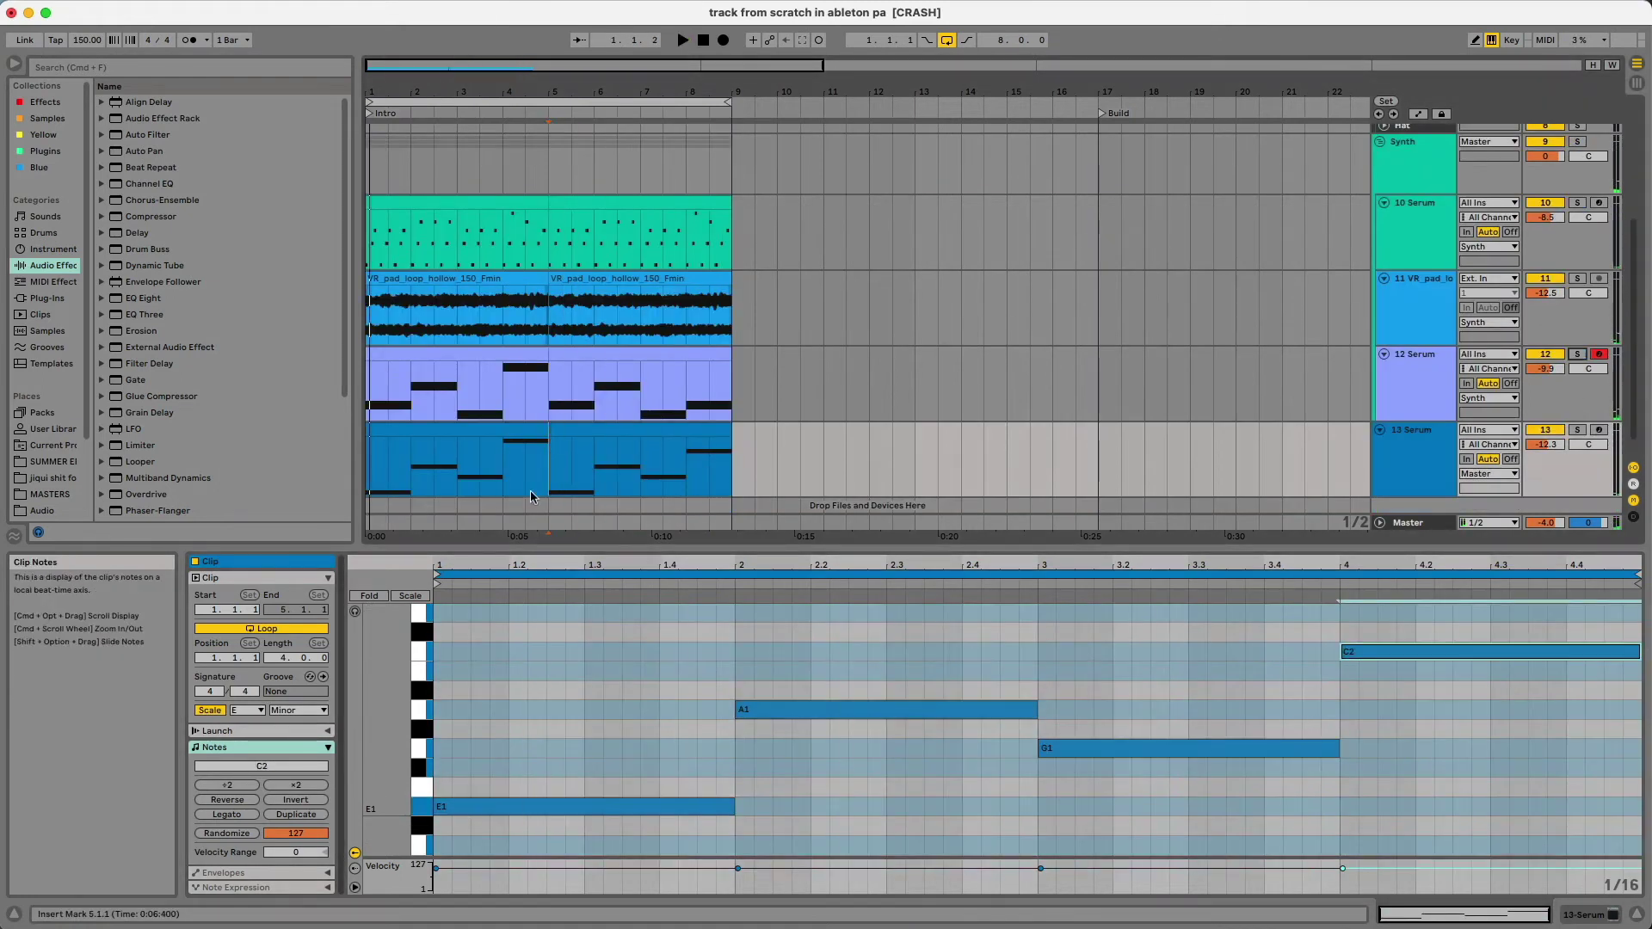
pyautogui.press('Up')
# Play the arrangement from bar 1, set the 10 Serum track's volume to -10.5 dB and hide the note editor
pyautogui.click(365, 499)
pyautogui.press('space')
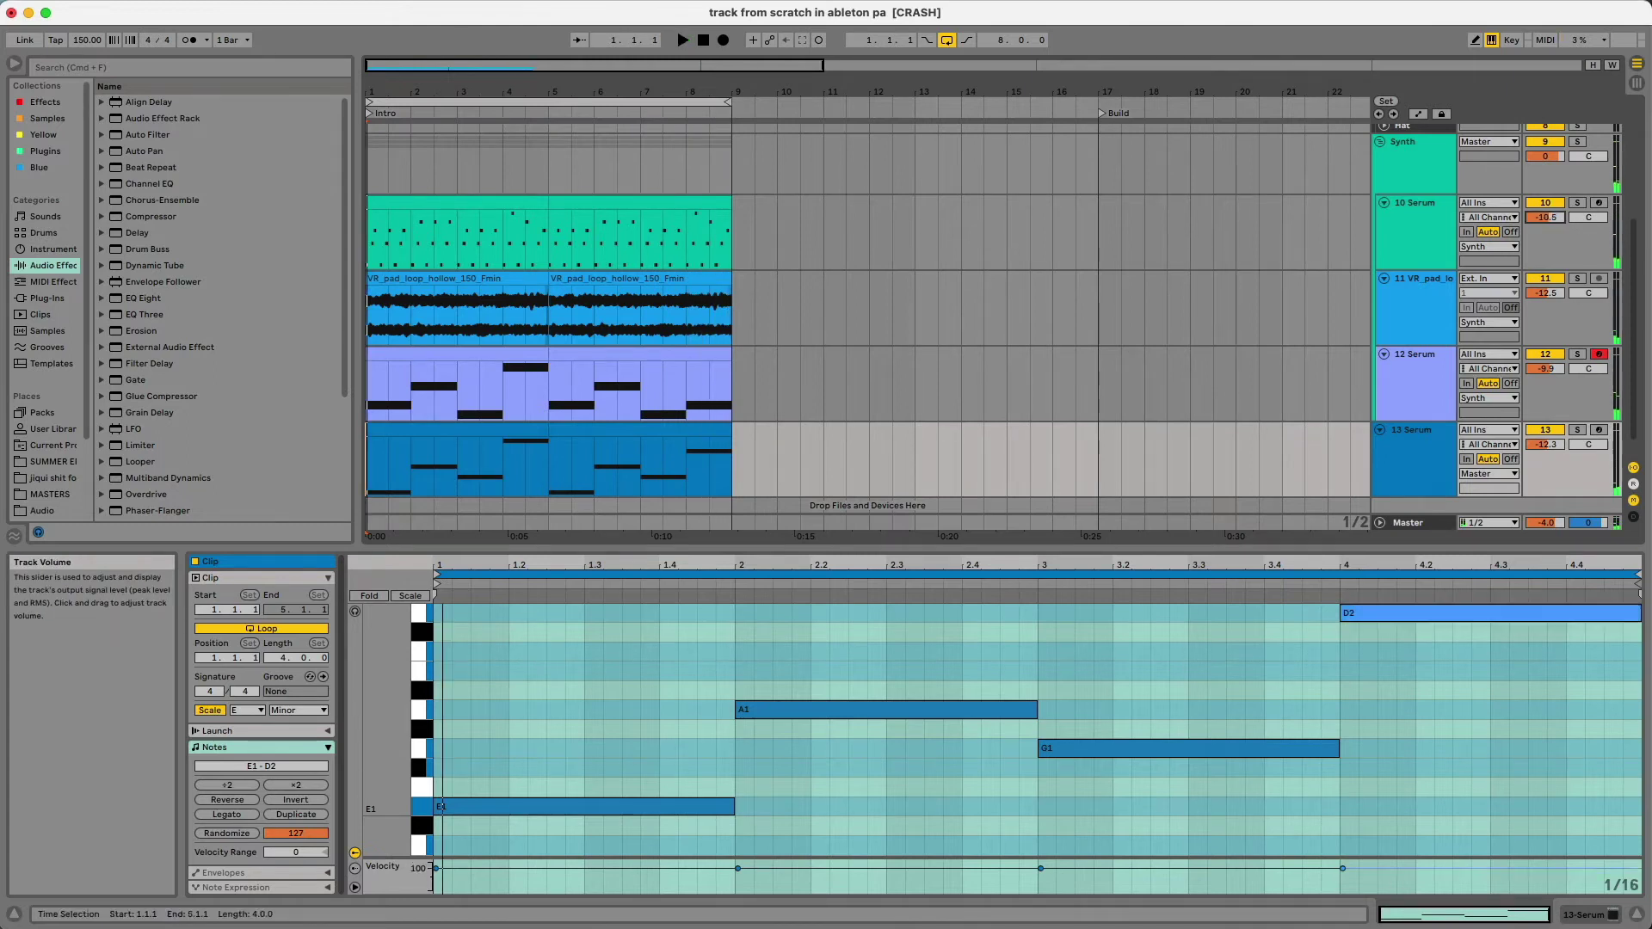
pyautogui.click(1637, 914)
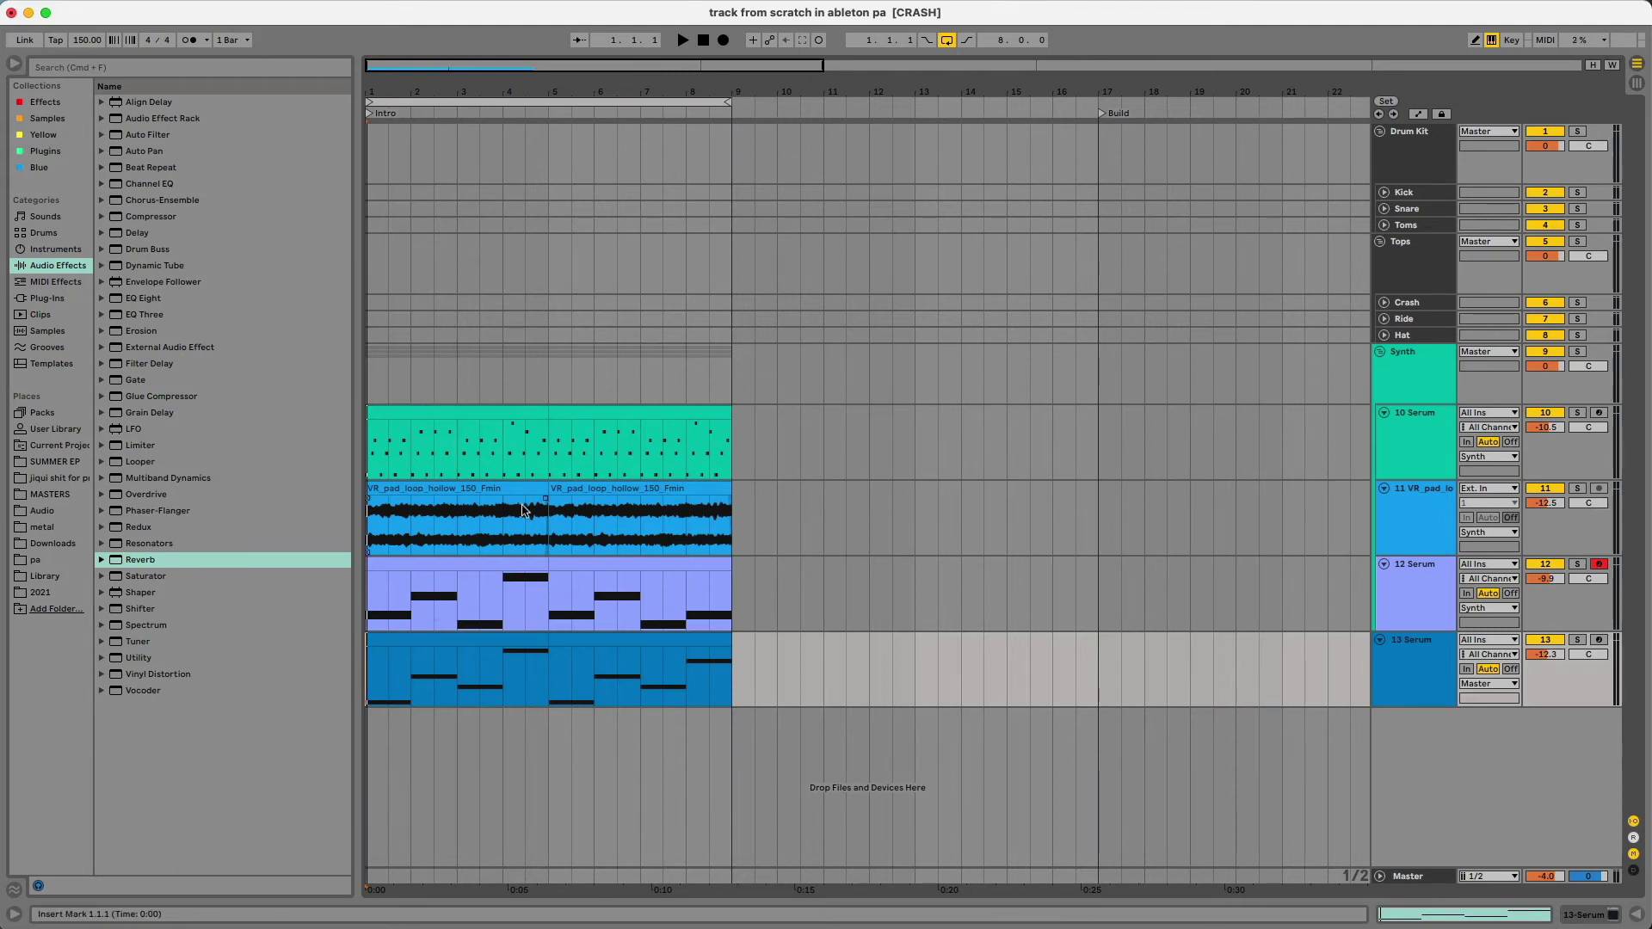
# Extend the first pad loop clip to bar 9 so it replaces the duplicated clip
pyautogui.moveTo(552, 495); pyautogui.dragTo(739, 497)
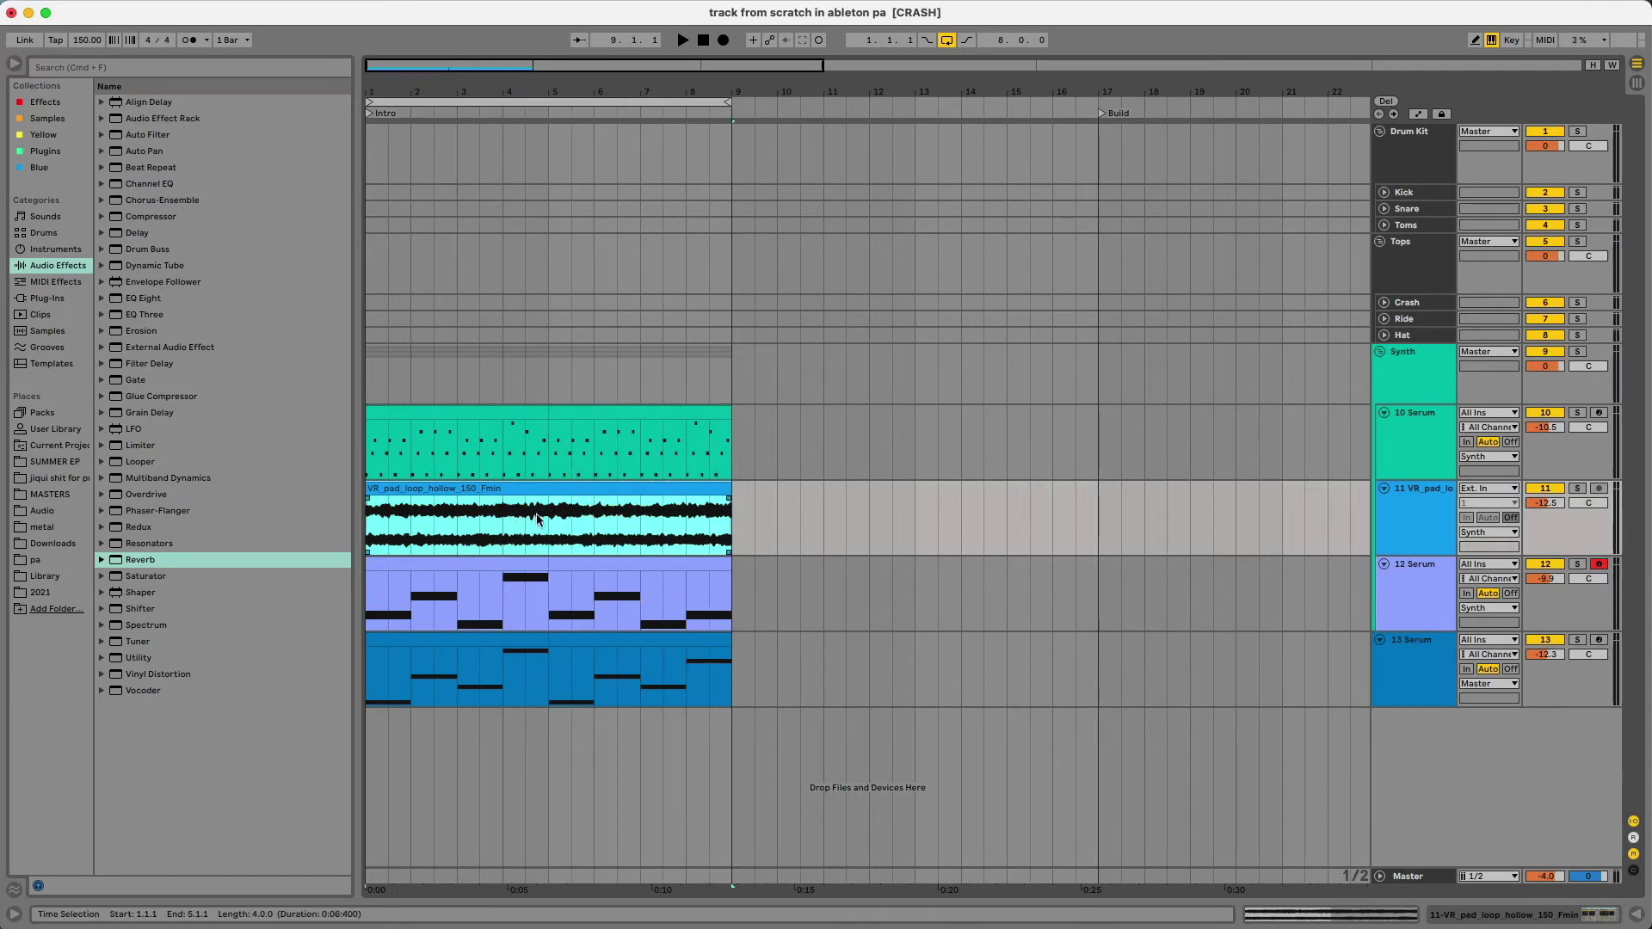
pyautogui.click(565, 528)
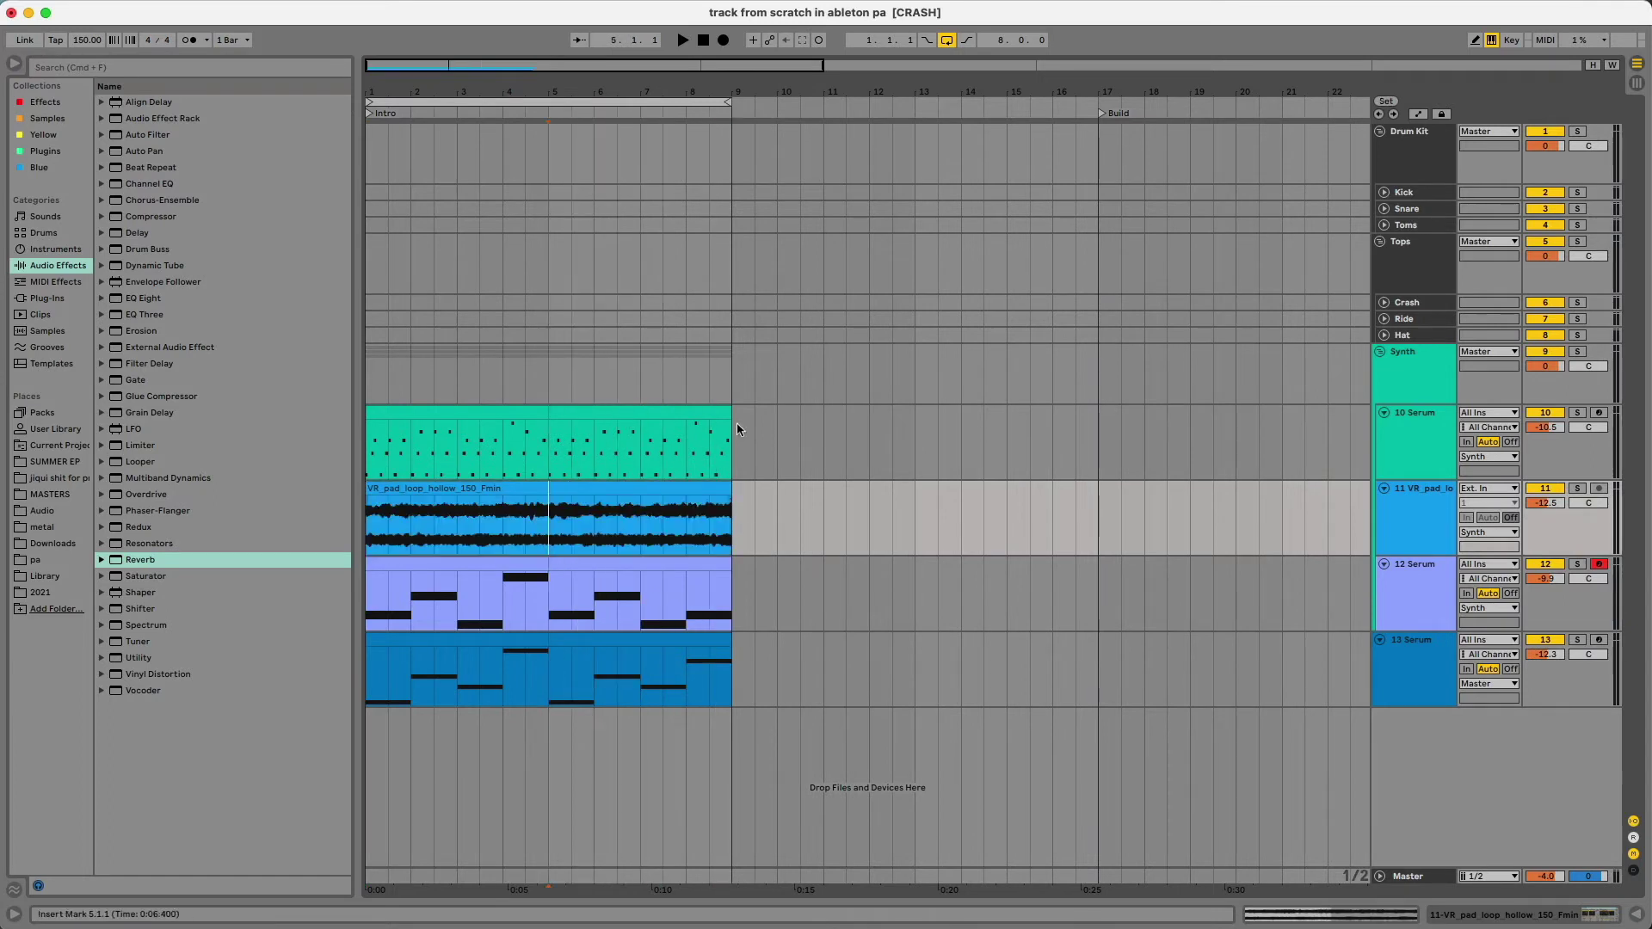
# Duplicate the eight-bar section of all four synth tracks into bars 9–16 and extend the loop to 16 bars
pyautogui.moveTo(736, 422); pyautogui.dragTo(366, 676)
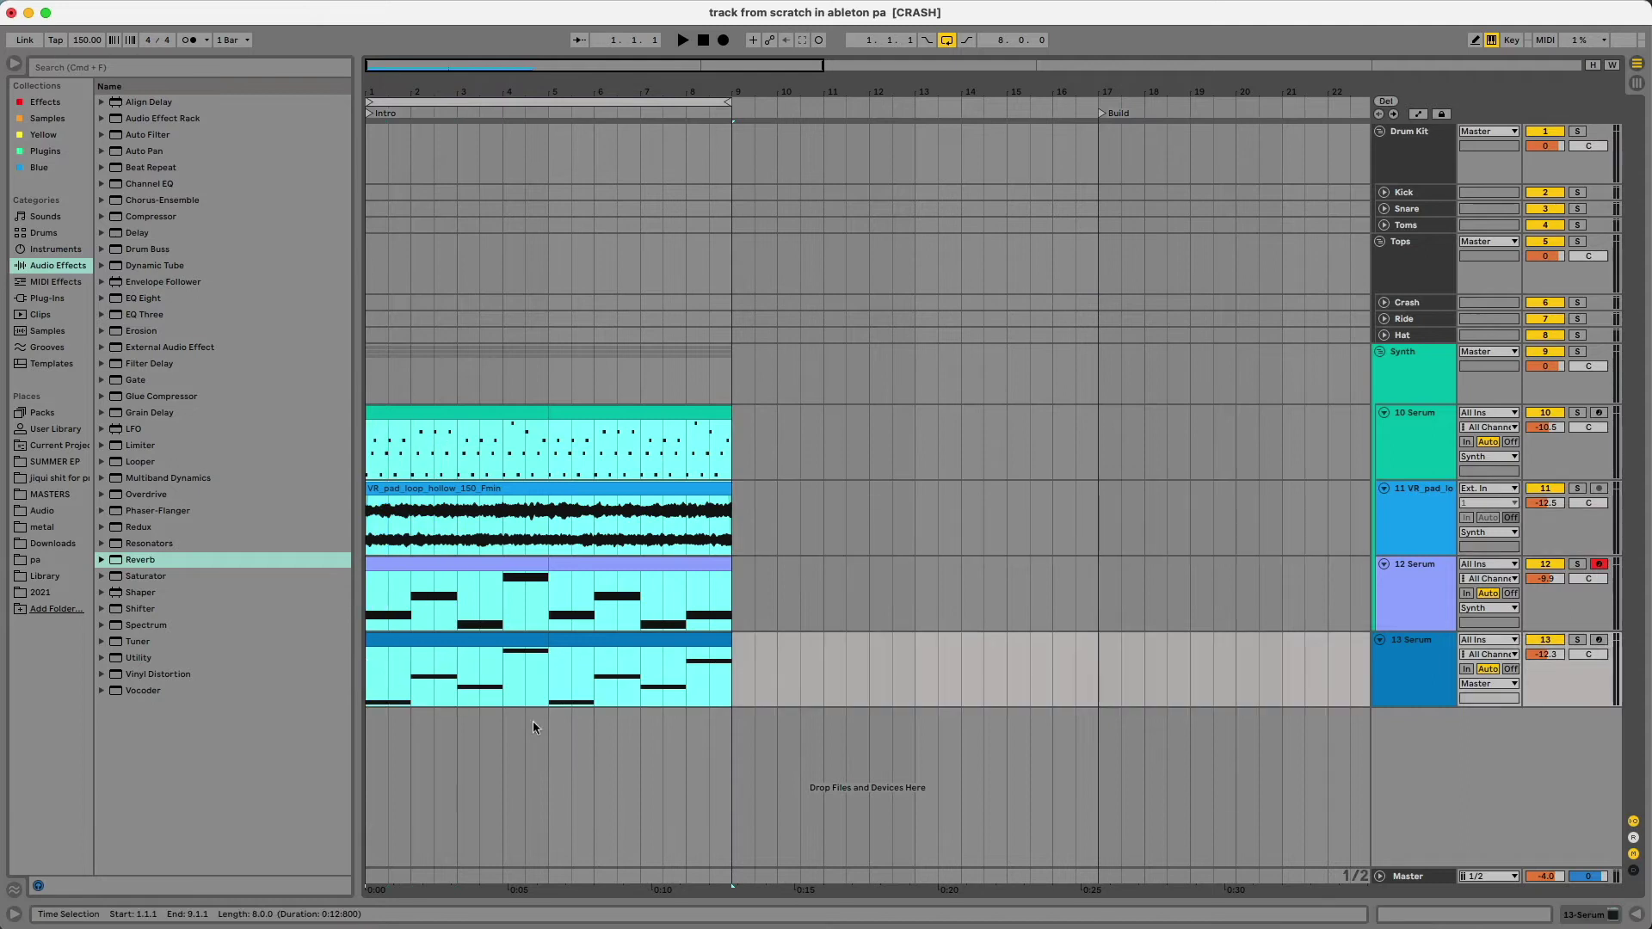
pyautogui.press('super+d')
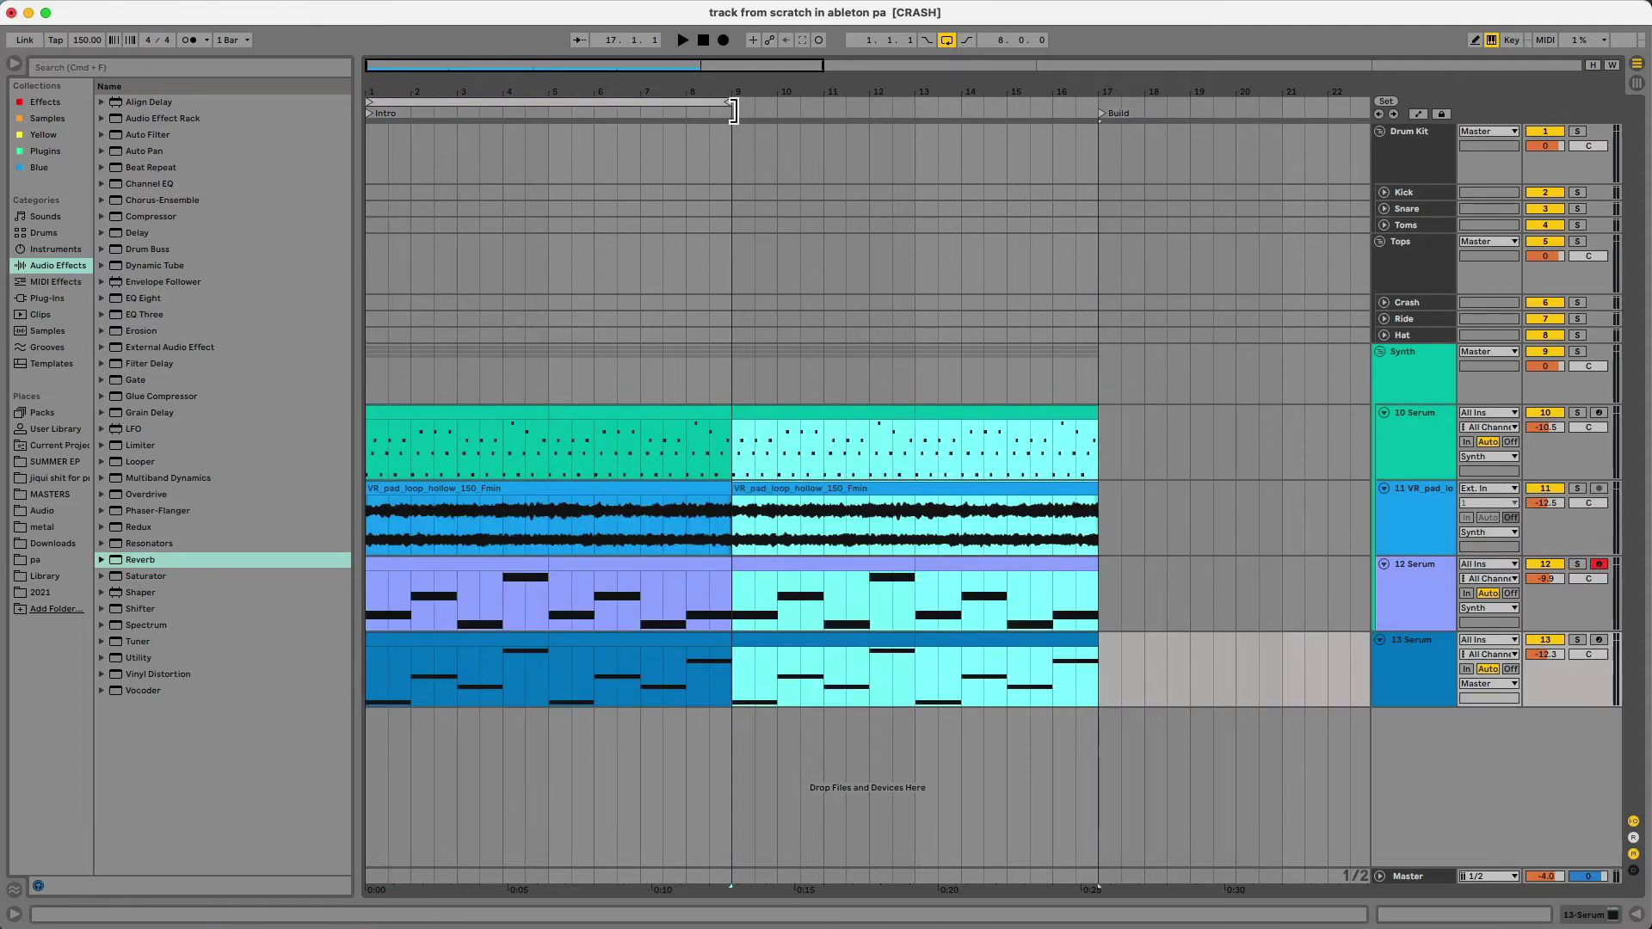
pyautogui.moveTo(733, 111); pyautogui.dragTo(1095, 116)
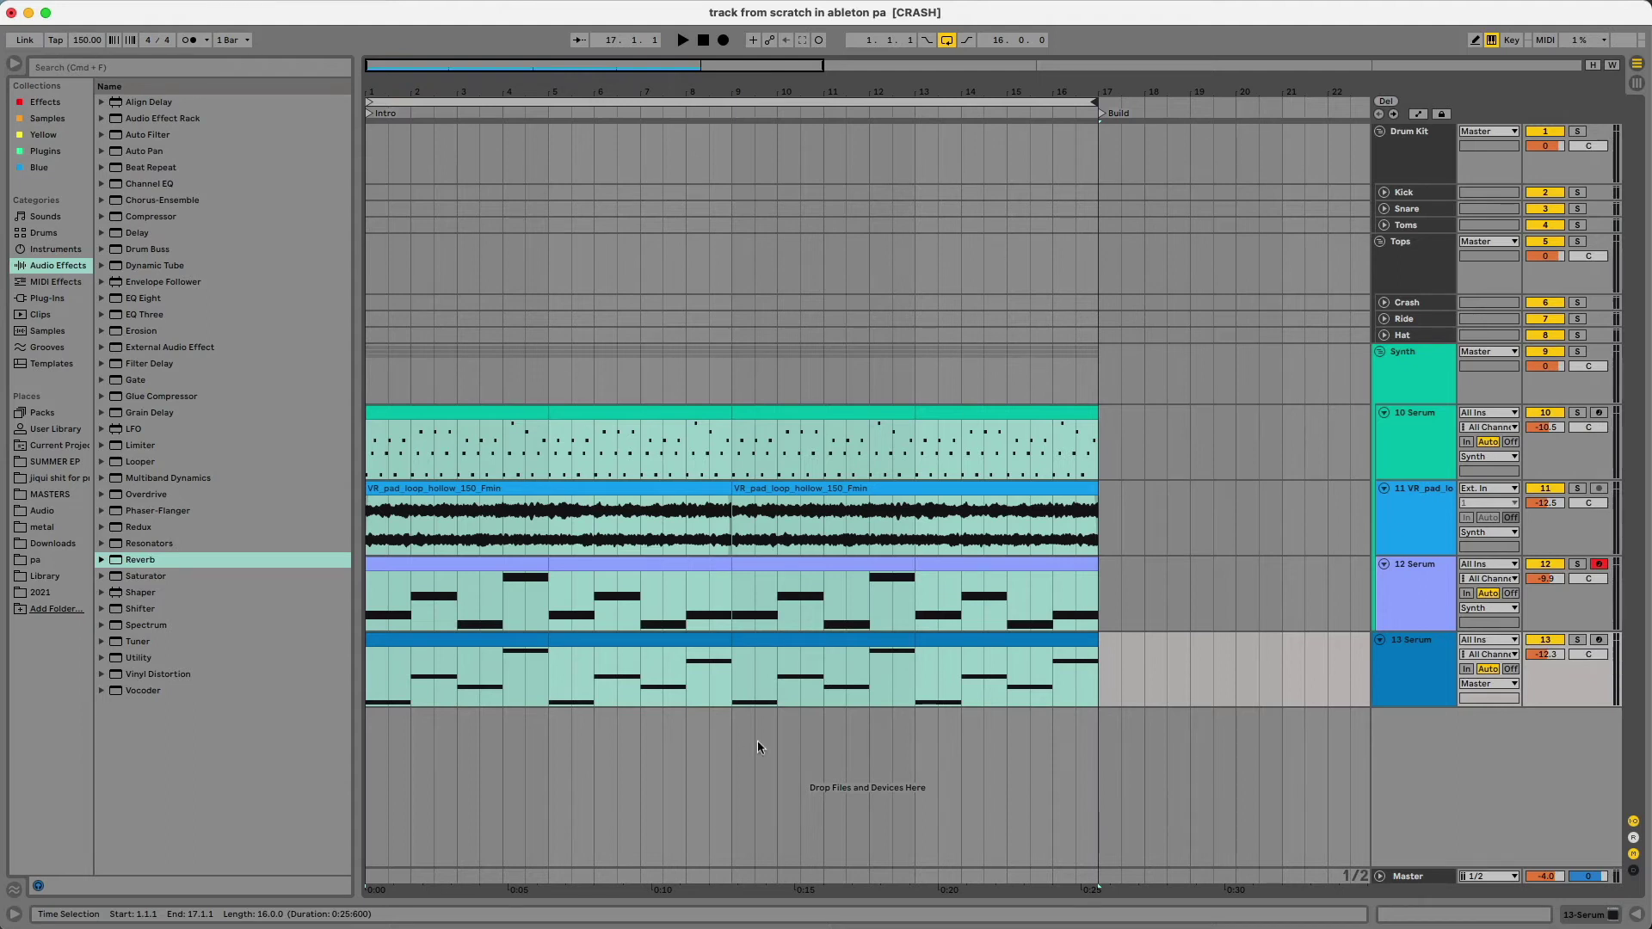
# Add the Grand Piano instrument on a new track and insert an empty eight-bar MIDI clip over bars 9–16
pyautogui.click(734, 766)
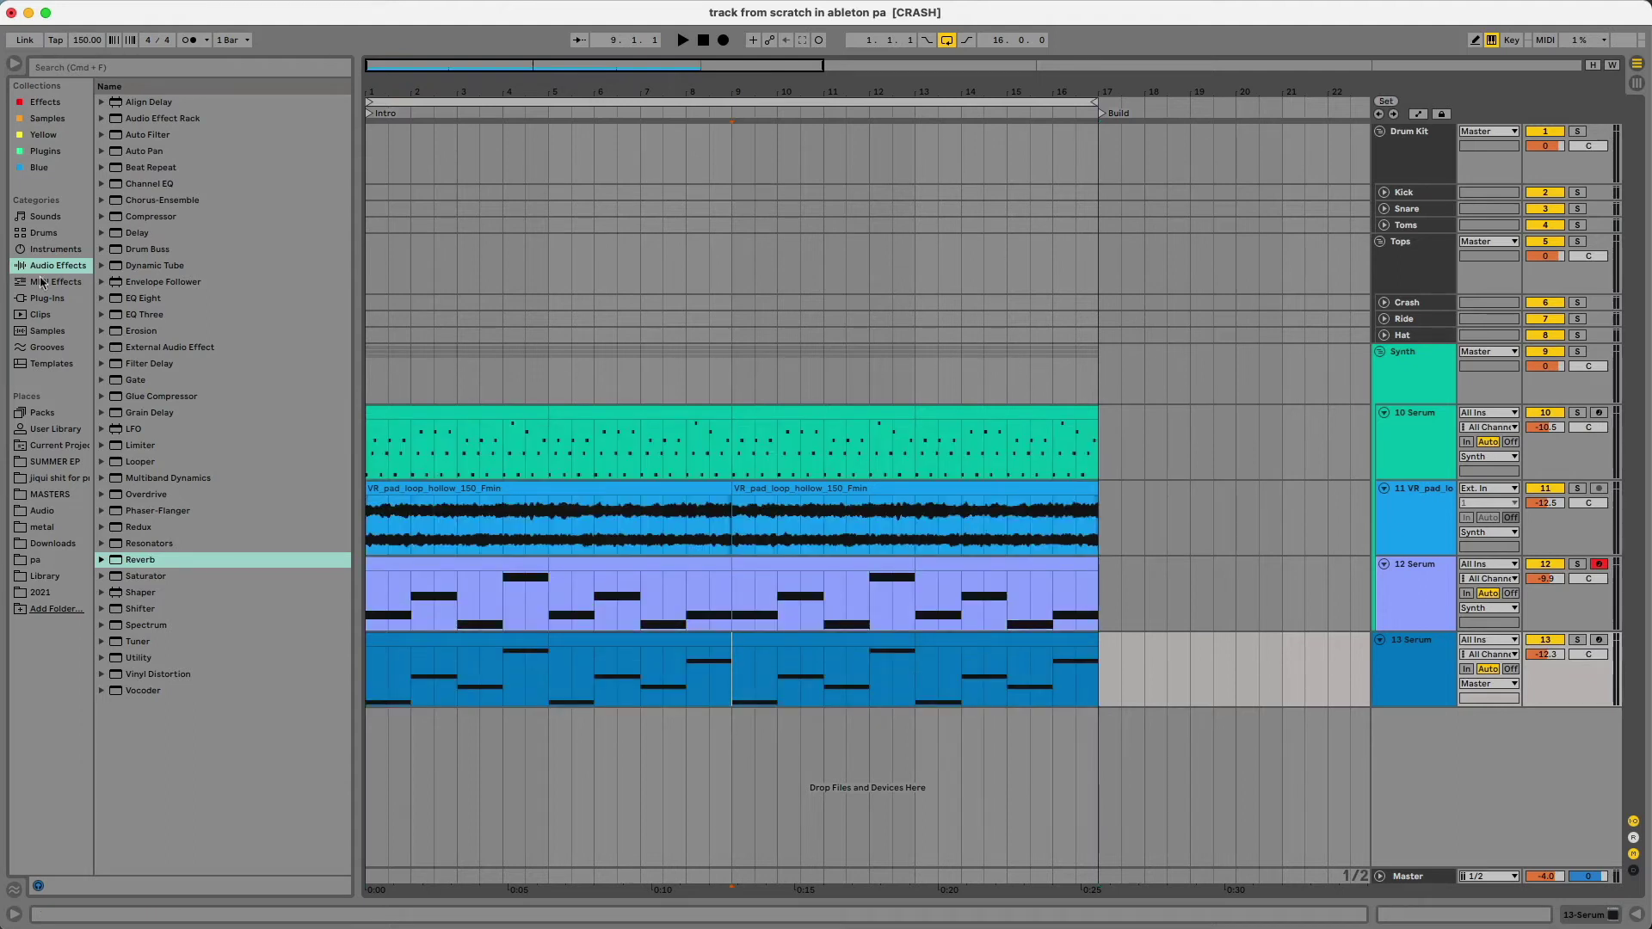
pyautogui.click(49, 299)
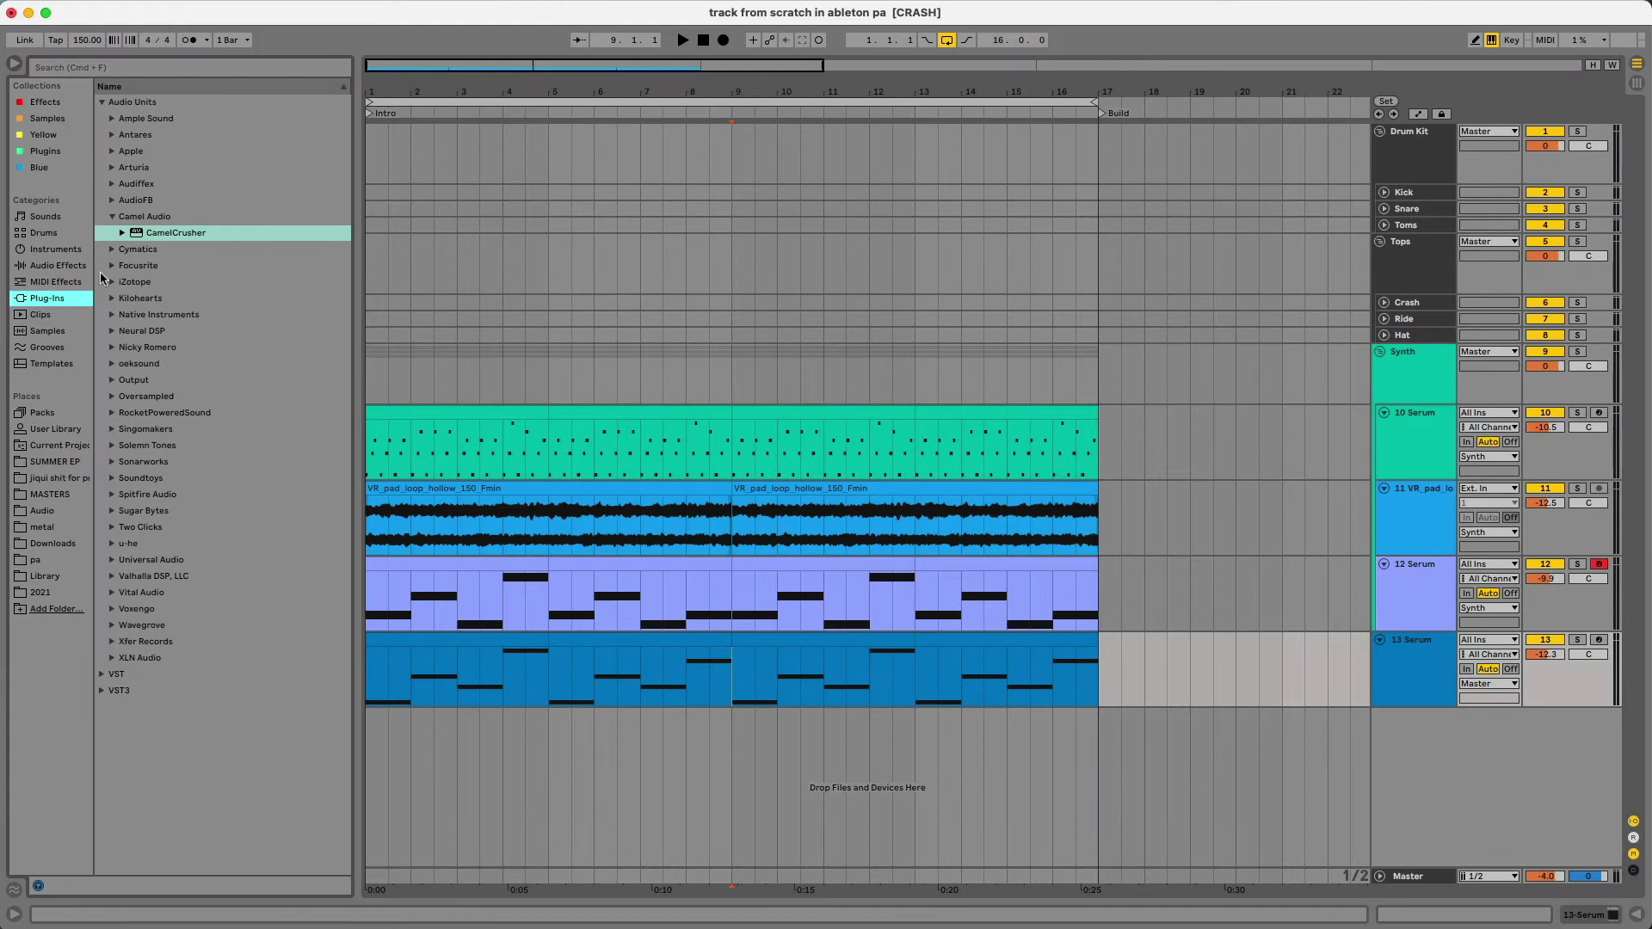
pyautogui.click(44, 151)
pyautogui.moveTo(160, 101); pyautogui.dragTo(1111, 658)
pyautogui.press('super+shift+m')
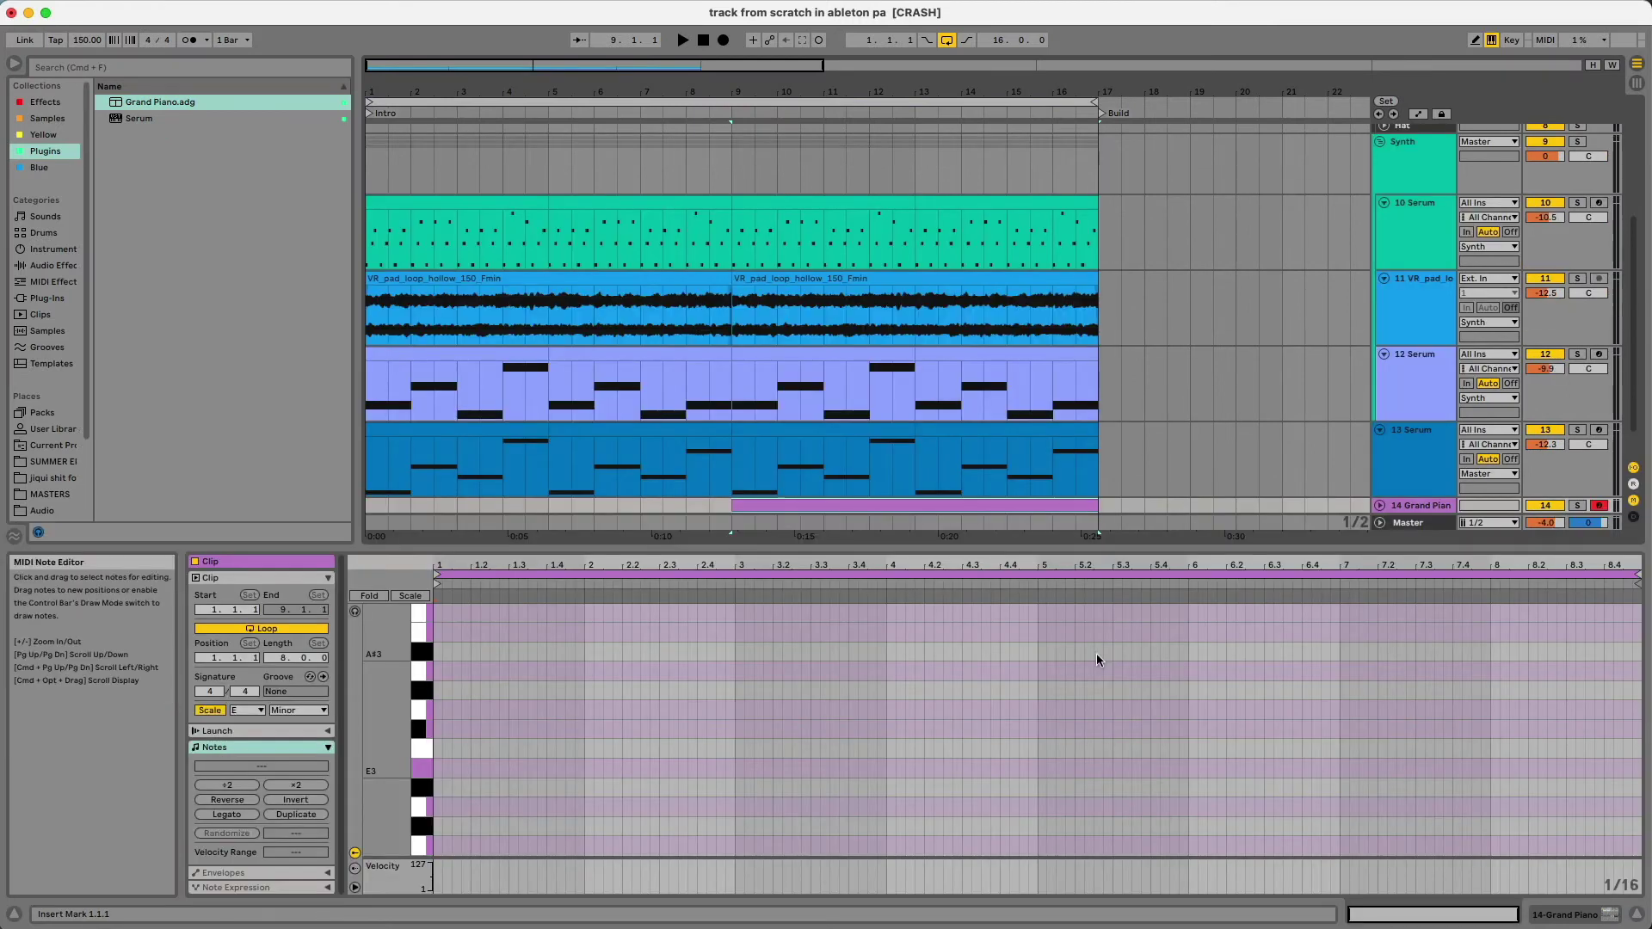
# Unfold the Grand Piano track and copy the 13 Serum bass notes of bars 9–12 into its clip
pyautogui.click(1381, 505)
pyautogui.scroll(-2, 964, 464)
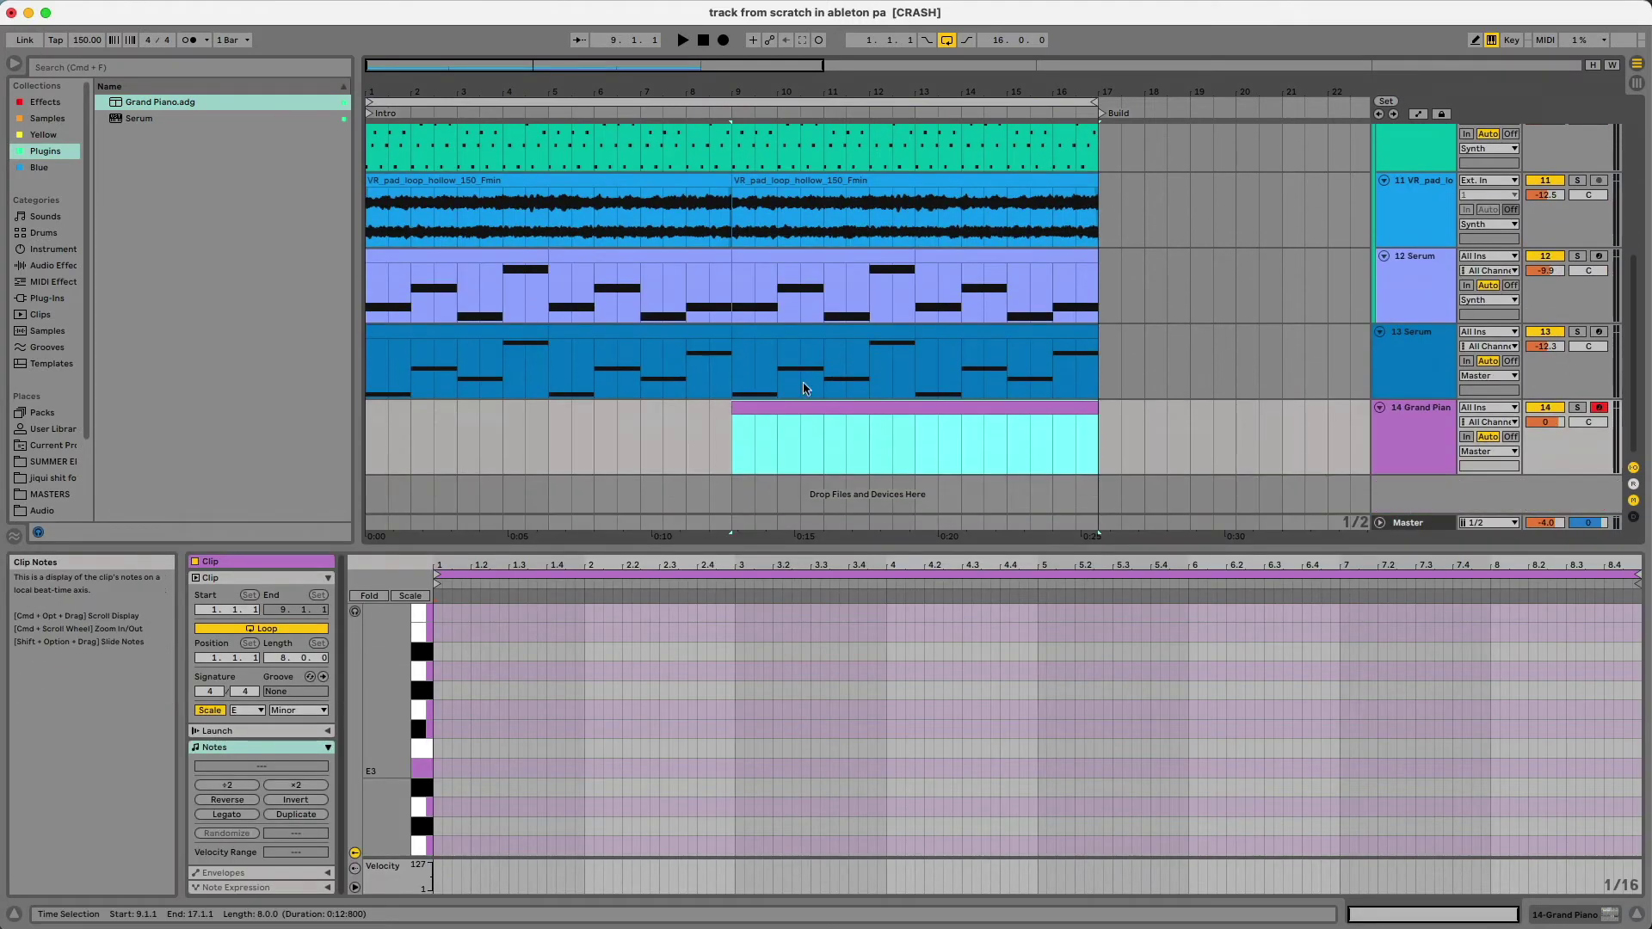
pyautogui.click(849, 344)
pyautogui.click(870, 380)
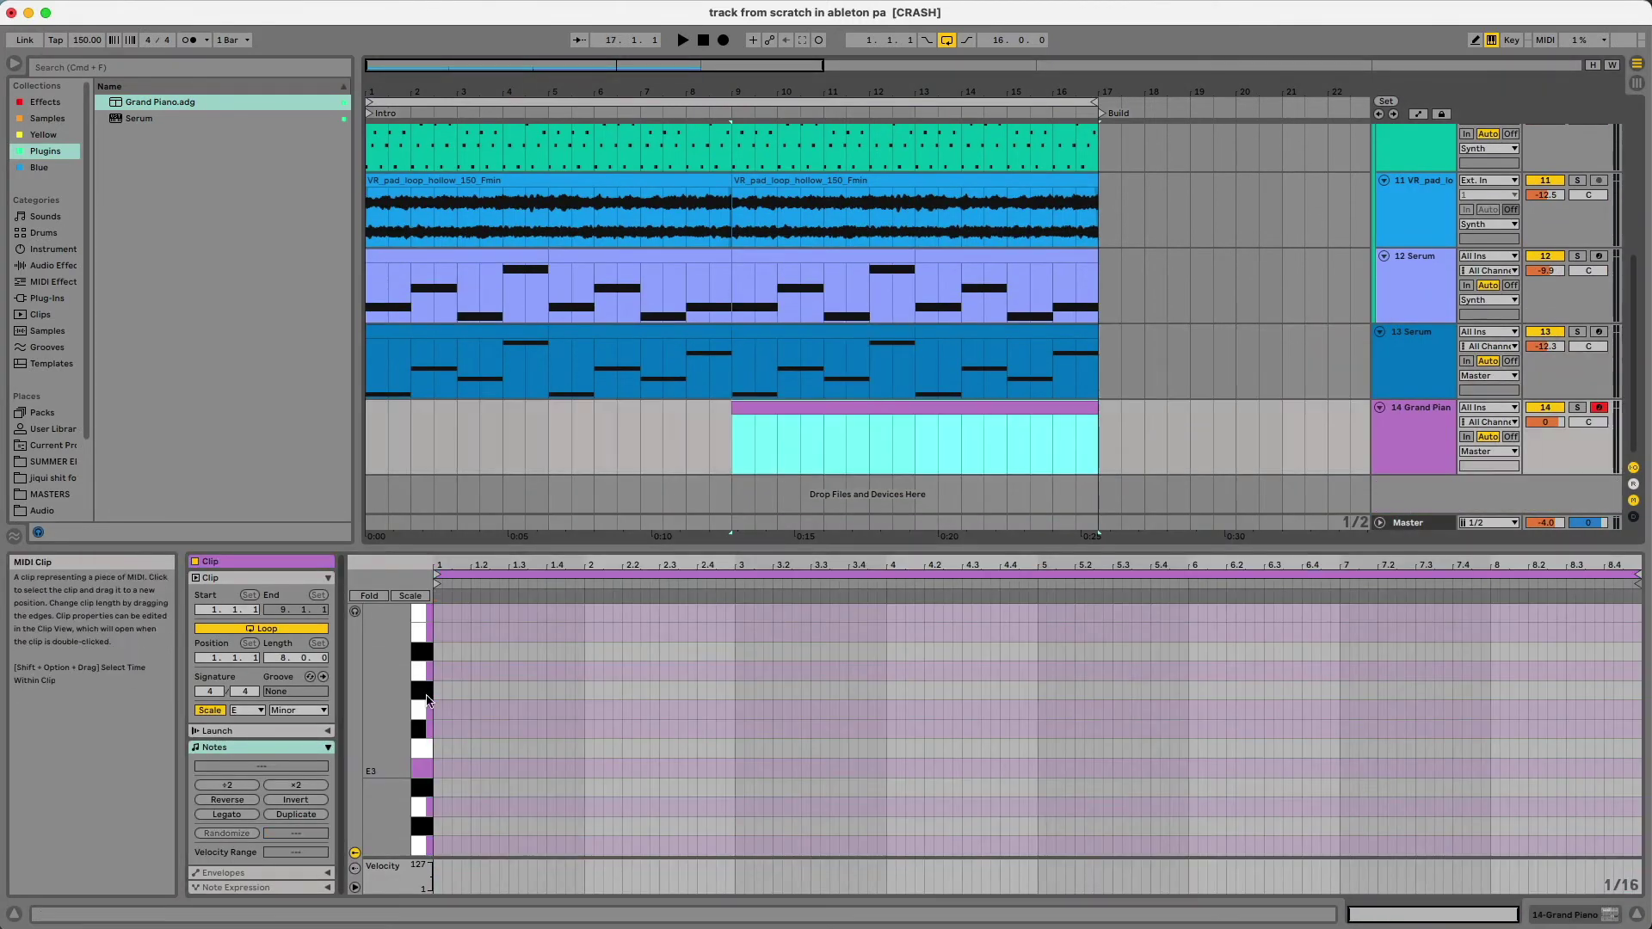
pyautogui.click(436, 689)
pyautogui.press('super+v')
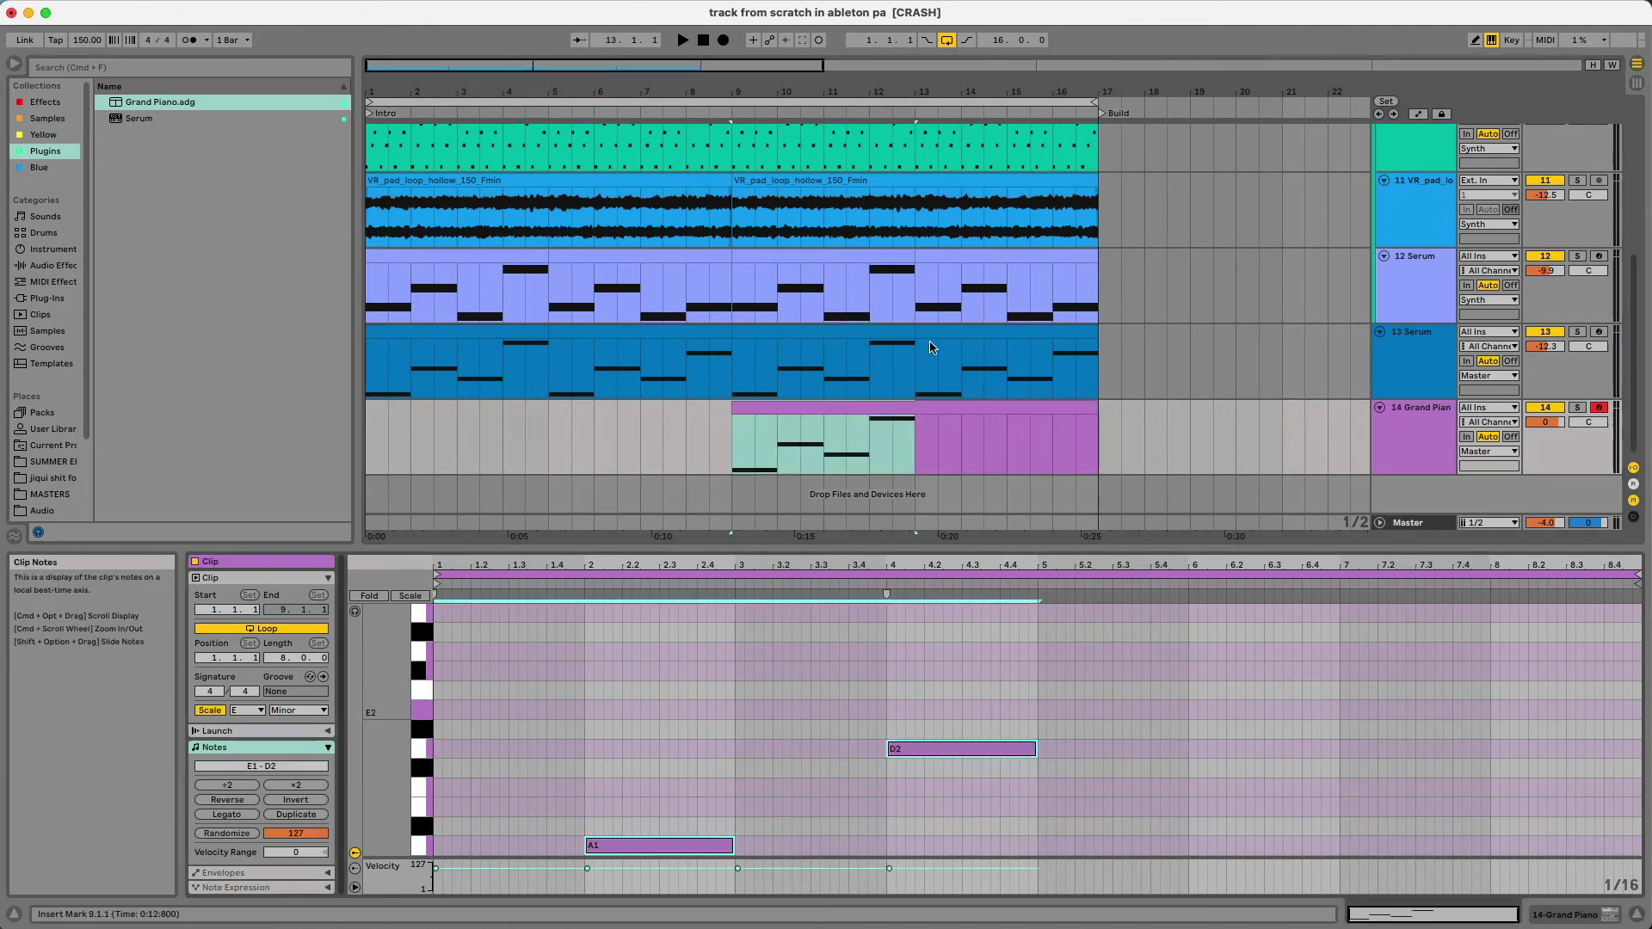
# Fill the rest of the piano clip with the 13 Serum bass notes of bars 13–16
pyautogui.click(954, 337)
pyautogui.keyDown('shift'); pyautogui.click(861, 336); pyautogui.keyUp('shift')
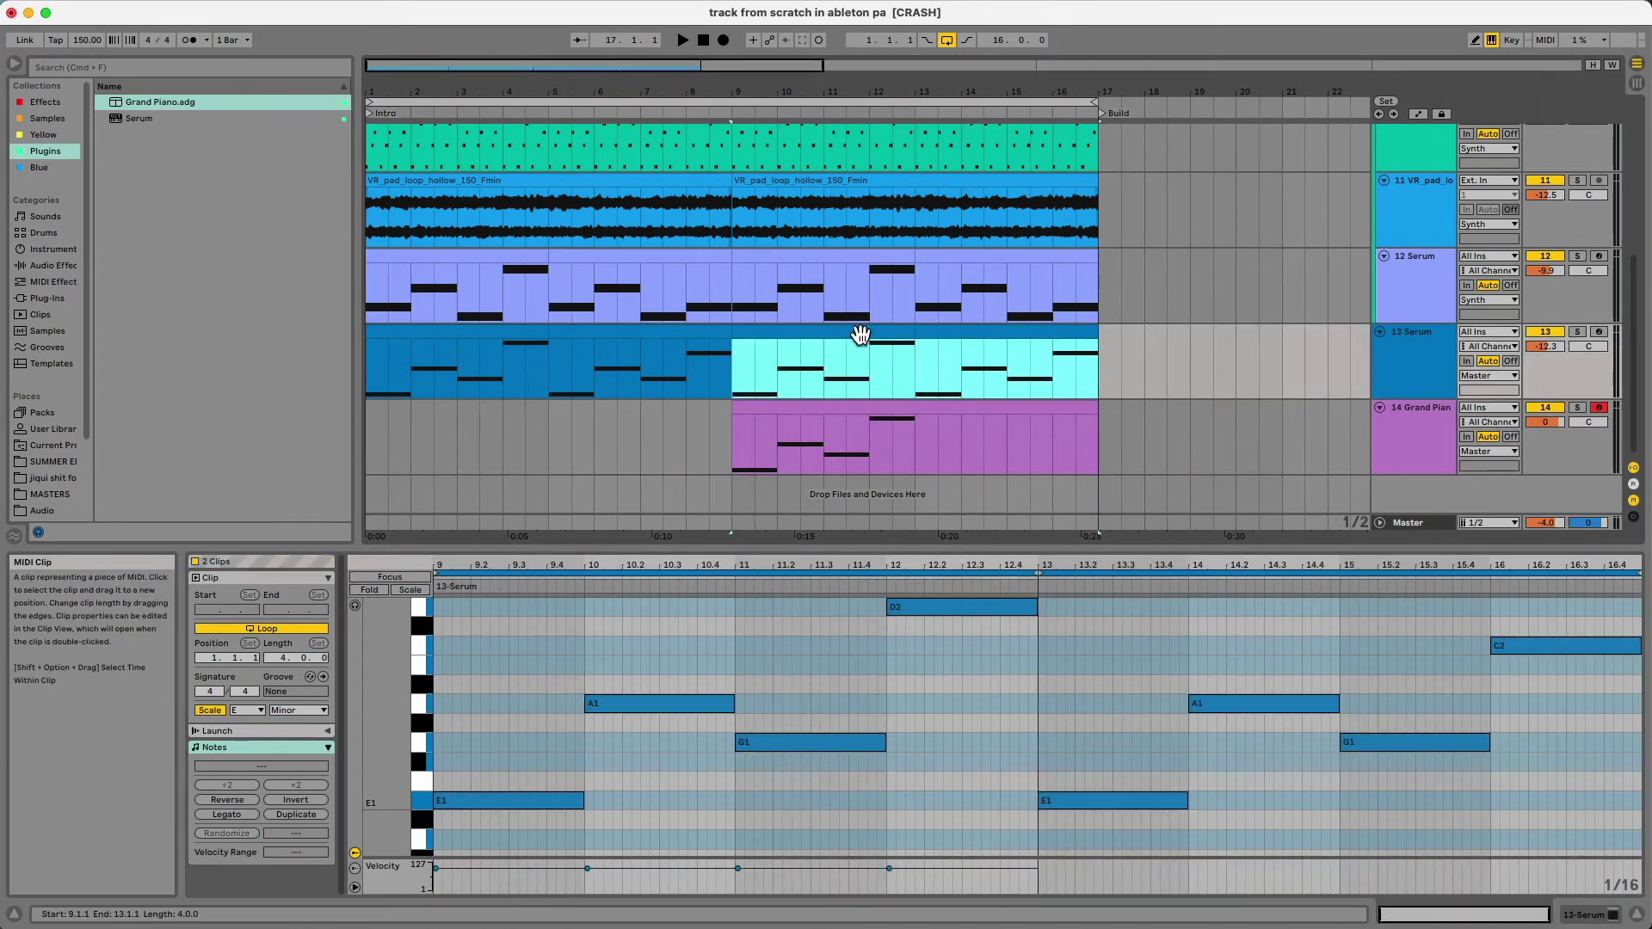
pyautogui.click(929, 411)
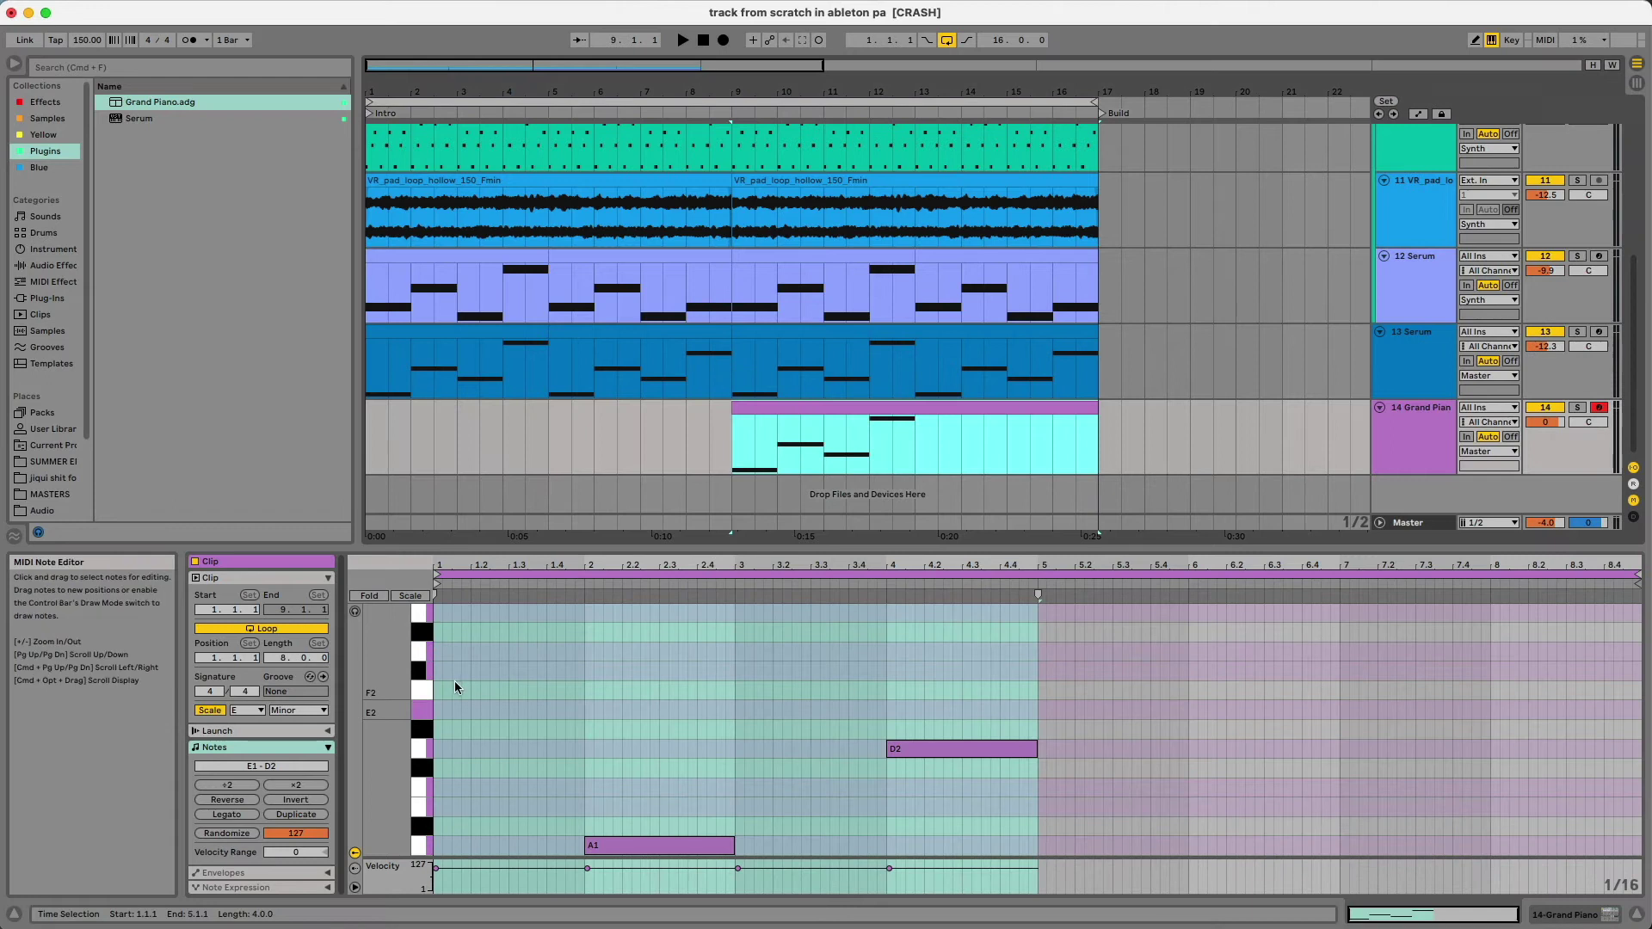
pyautogui.press('super+d')
# Copy the eight bars of 12 Serum melody notes into the piano clip and play it soloed from bar 9
pyautogui.click(876, 252)
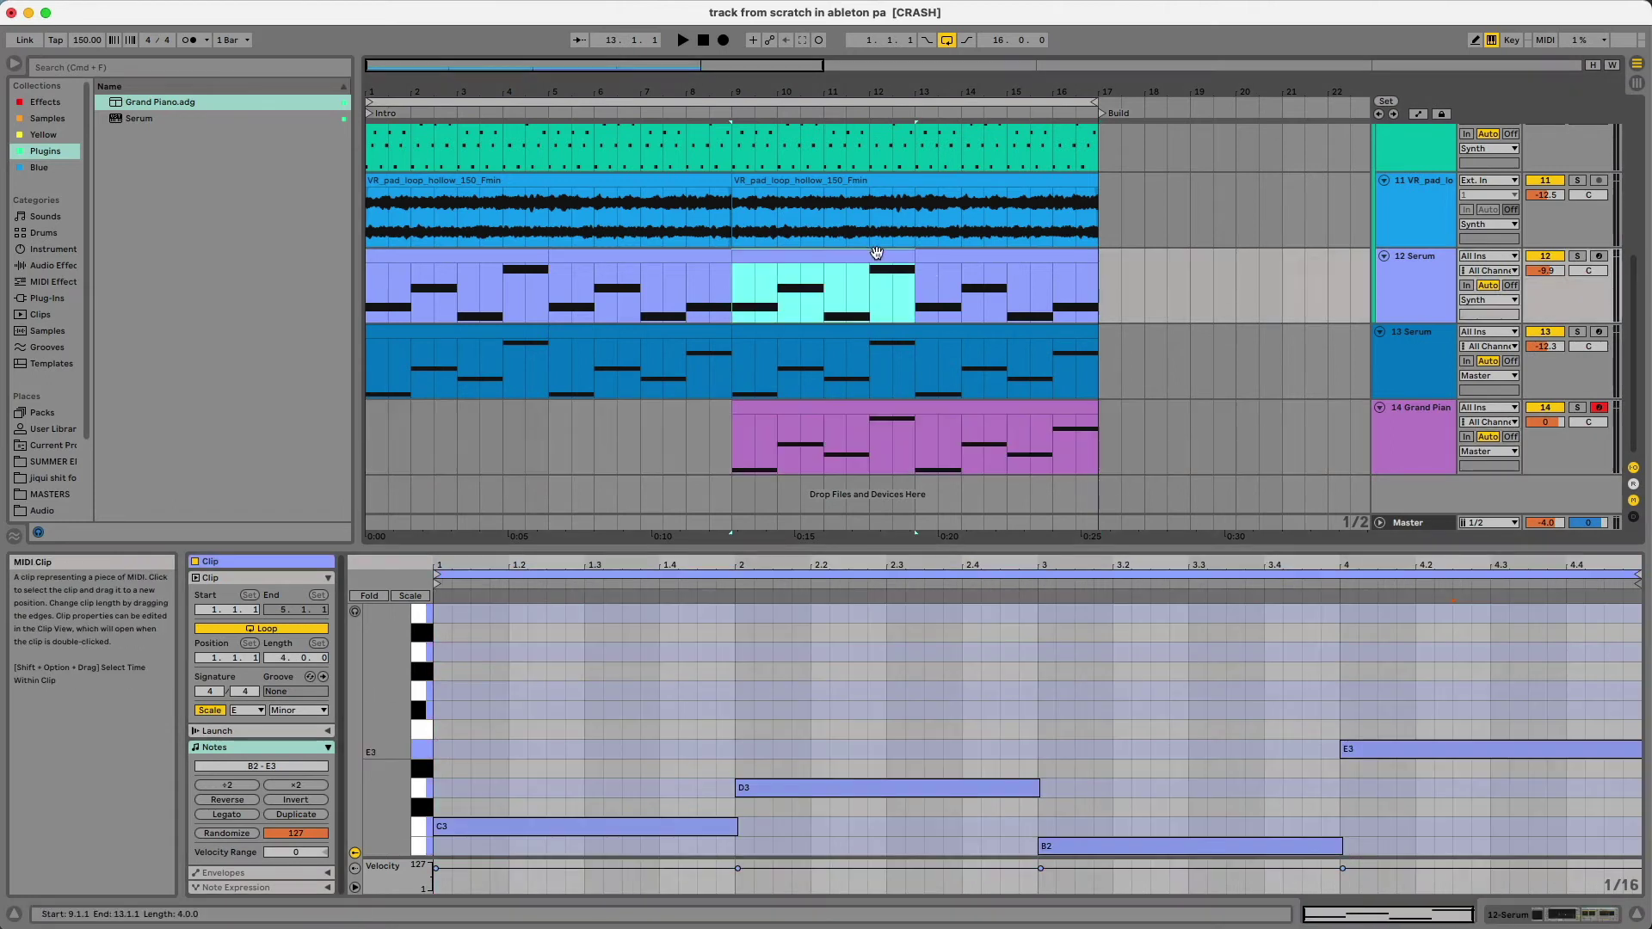
pyautogui.keyDown('shift'); pyautogui.click(960, 252); pyautogui.keyUp('shift')
pyautogui.doubleClick(844, 451)
pyautogui.click(446, 702)
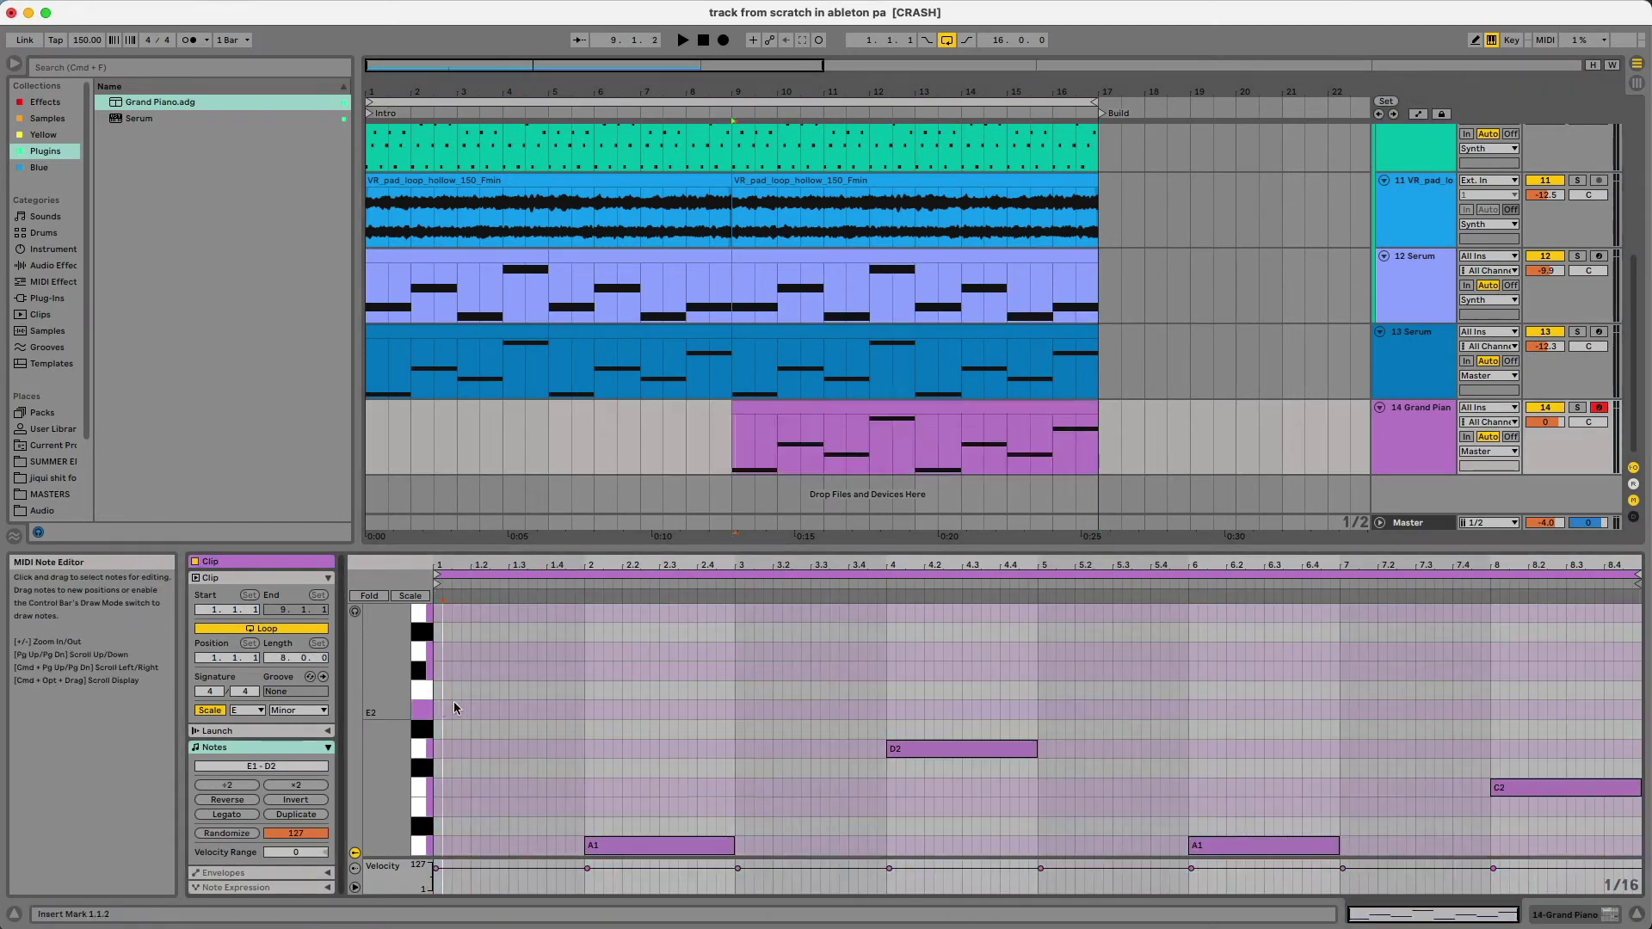
pyautogui.press('s')
pyautogui.press('space')
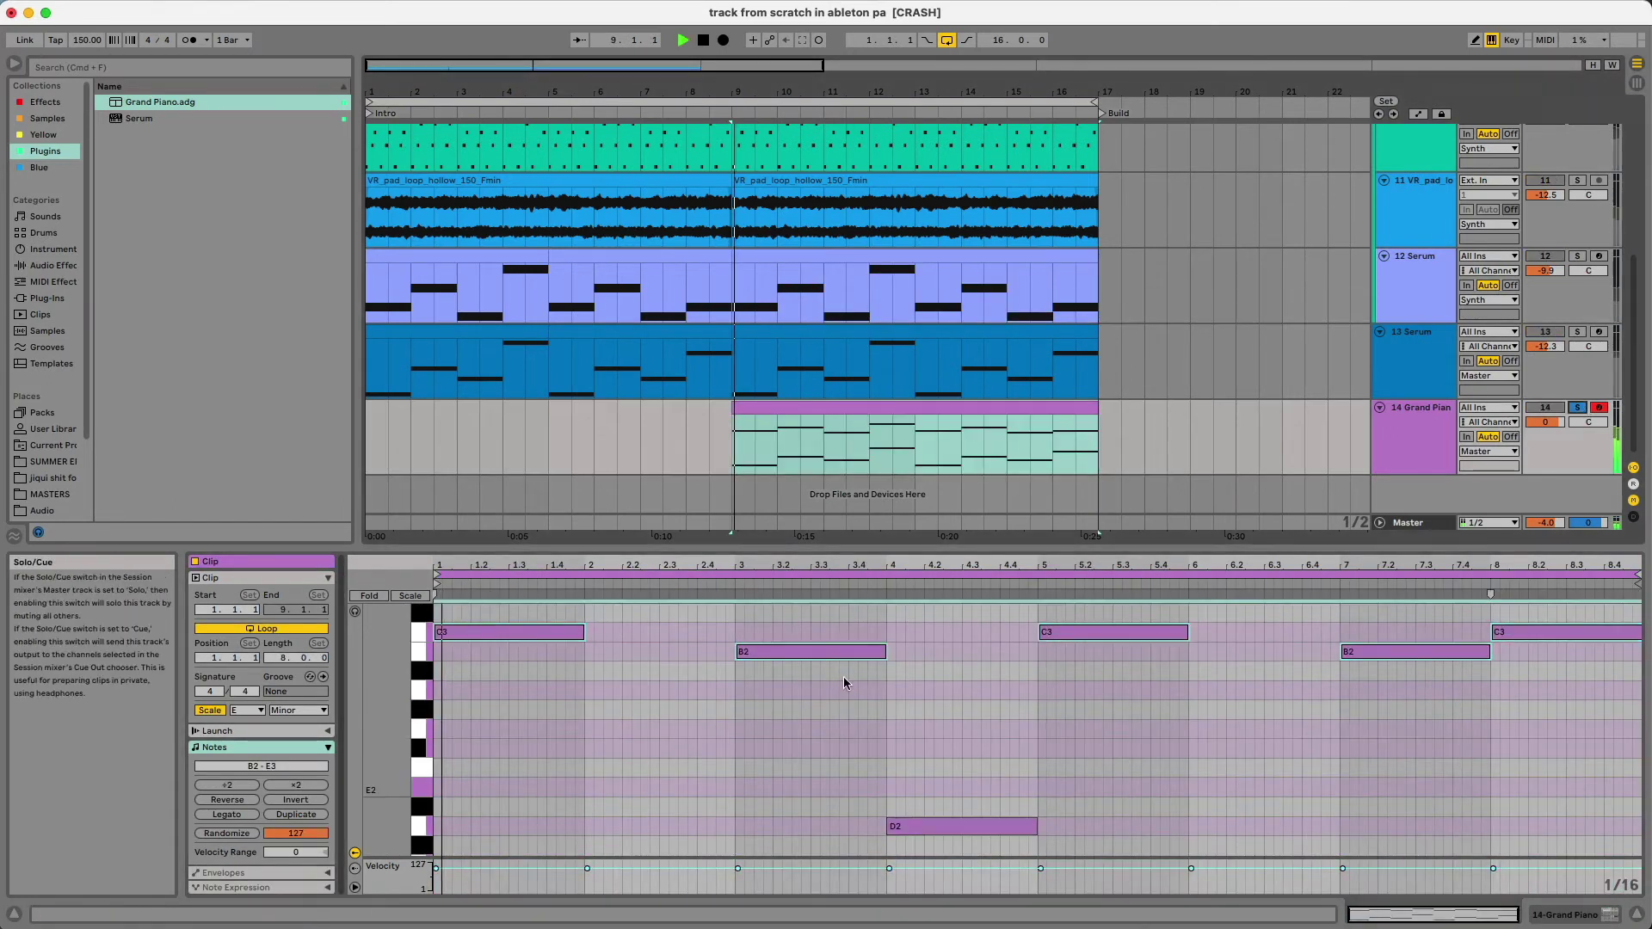
# Add harmony notes to the piano chords, including A2 in bars 2 and 6, F#2 in bars 3 and 7, and G2 in bars 4 and 8
pyautogui.click(676, 747)
pyautogui.scroll(4, 667, 754)
pyautogui.scroll(-3, 661, 766)
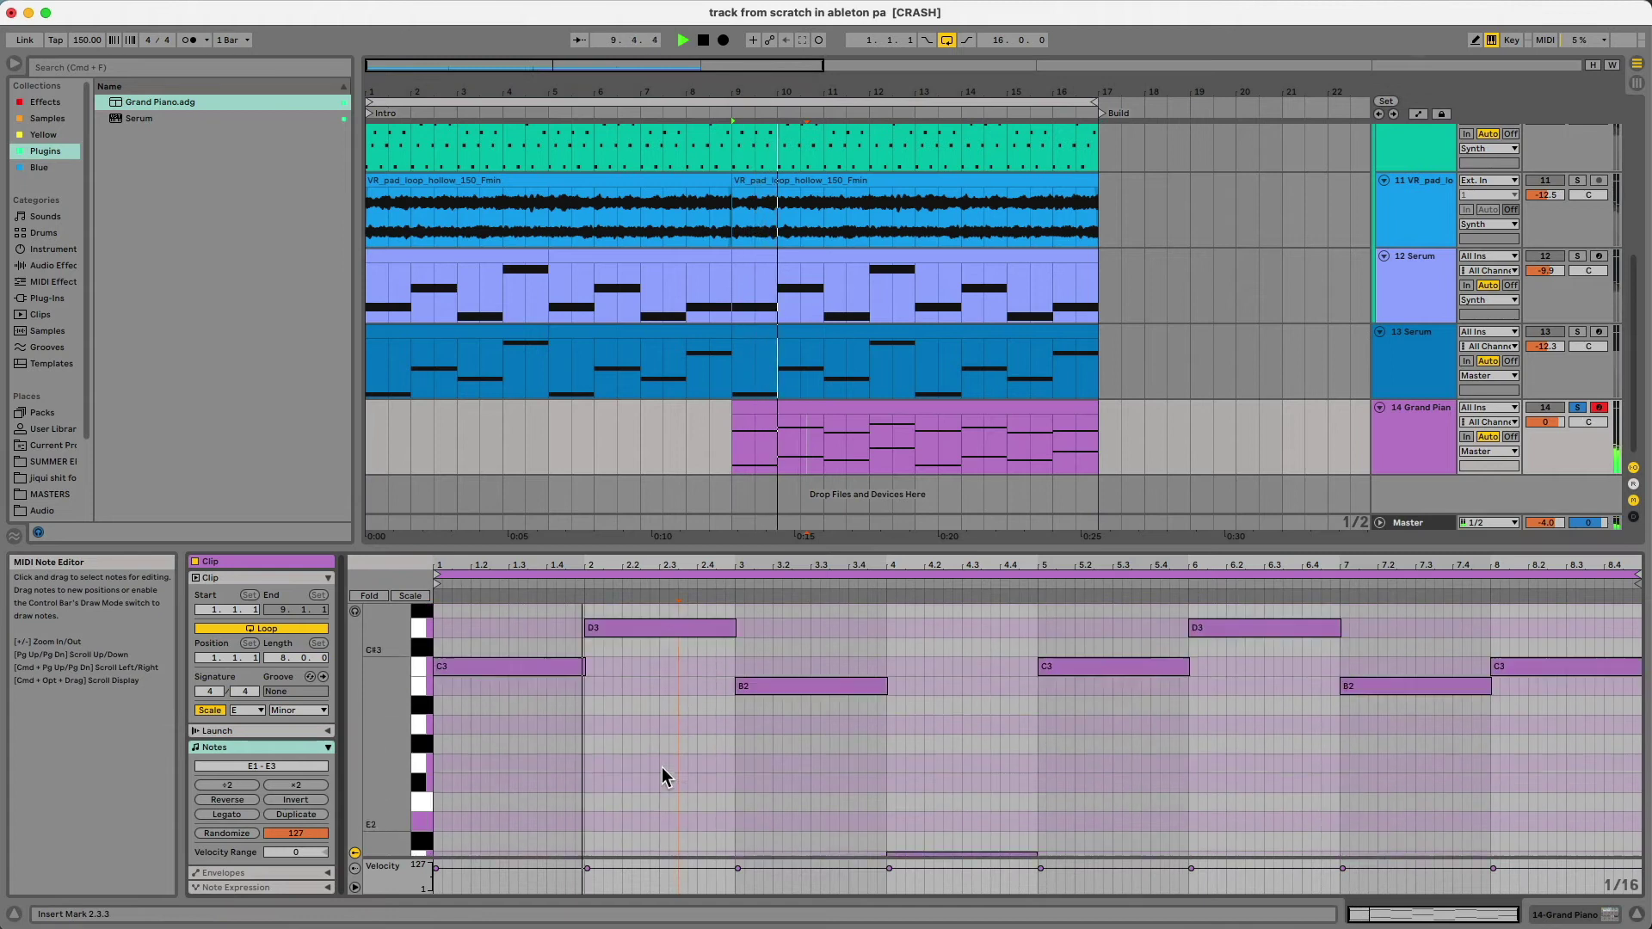
pyautogui.scroll(-5, 659, 767)
pyautogui.click(648, 772)
pyautogui.scroll(4, 648, 774)
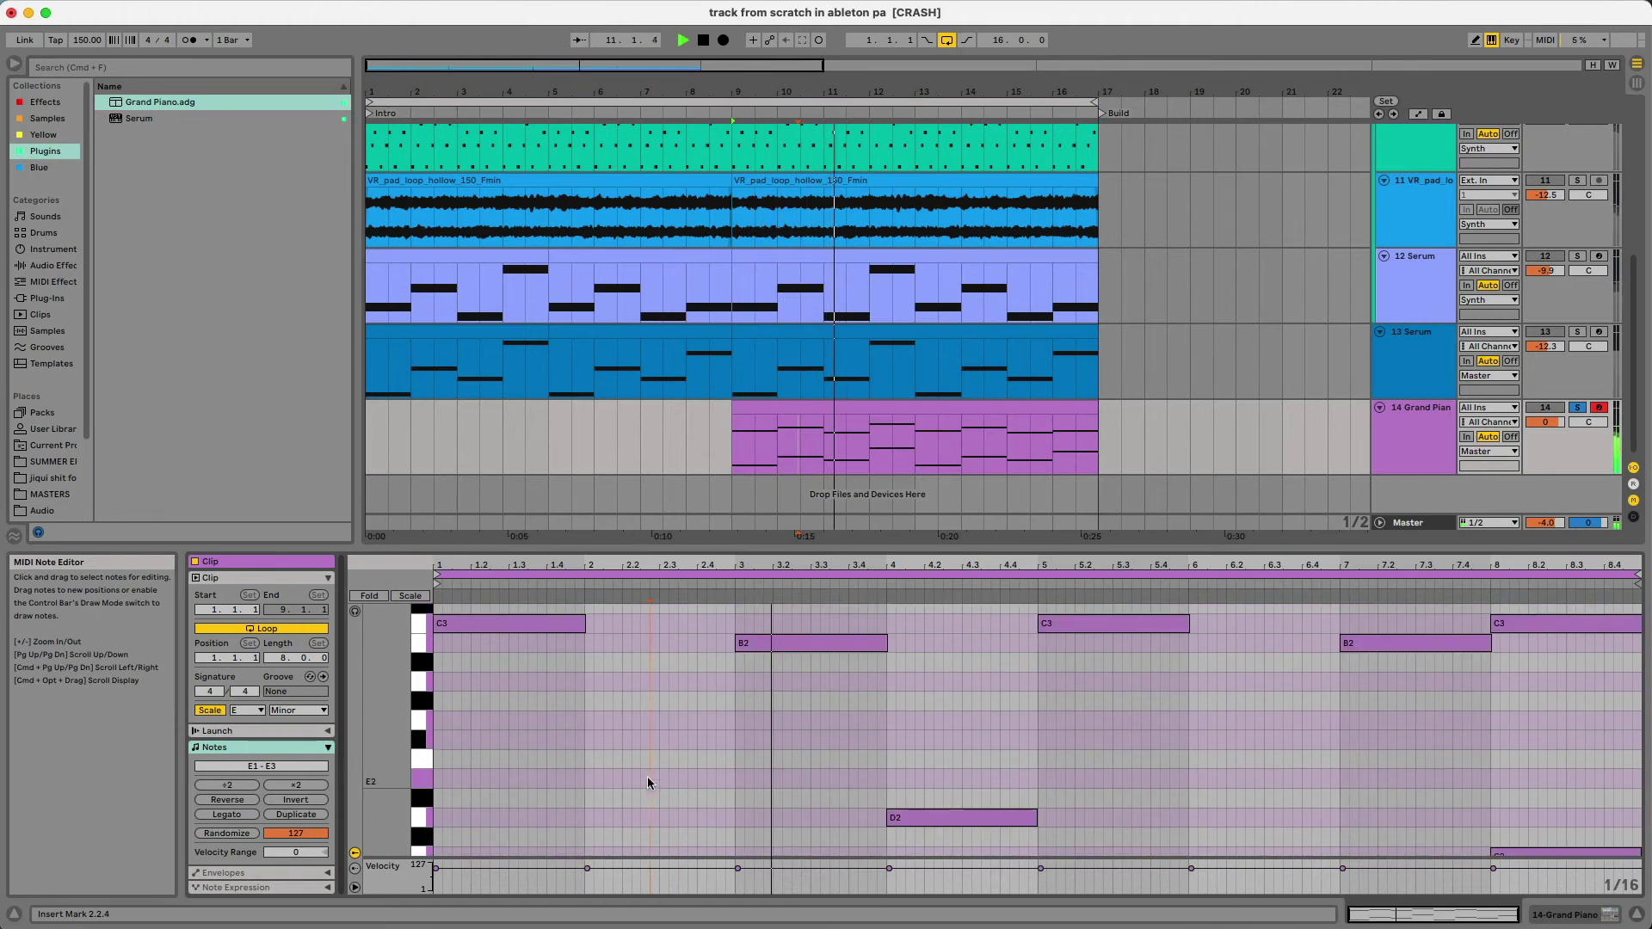
pyautogui.scroll(-6, 643, 779)
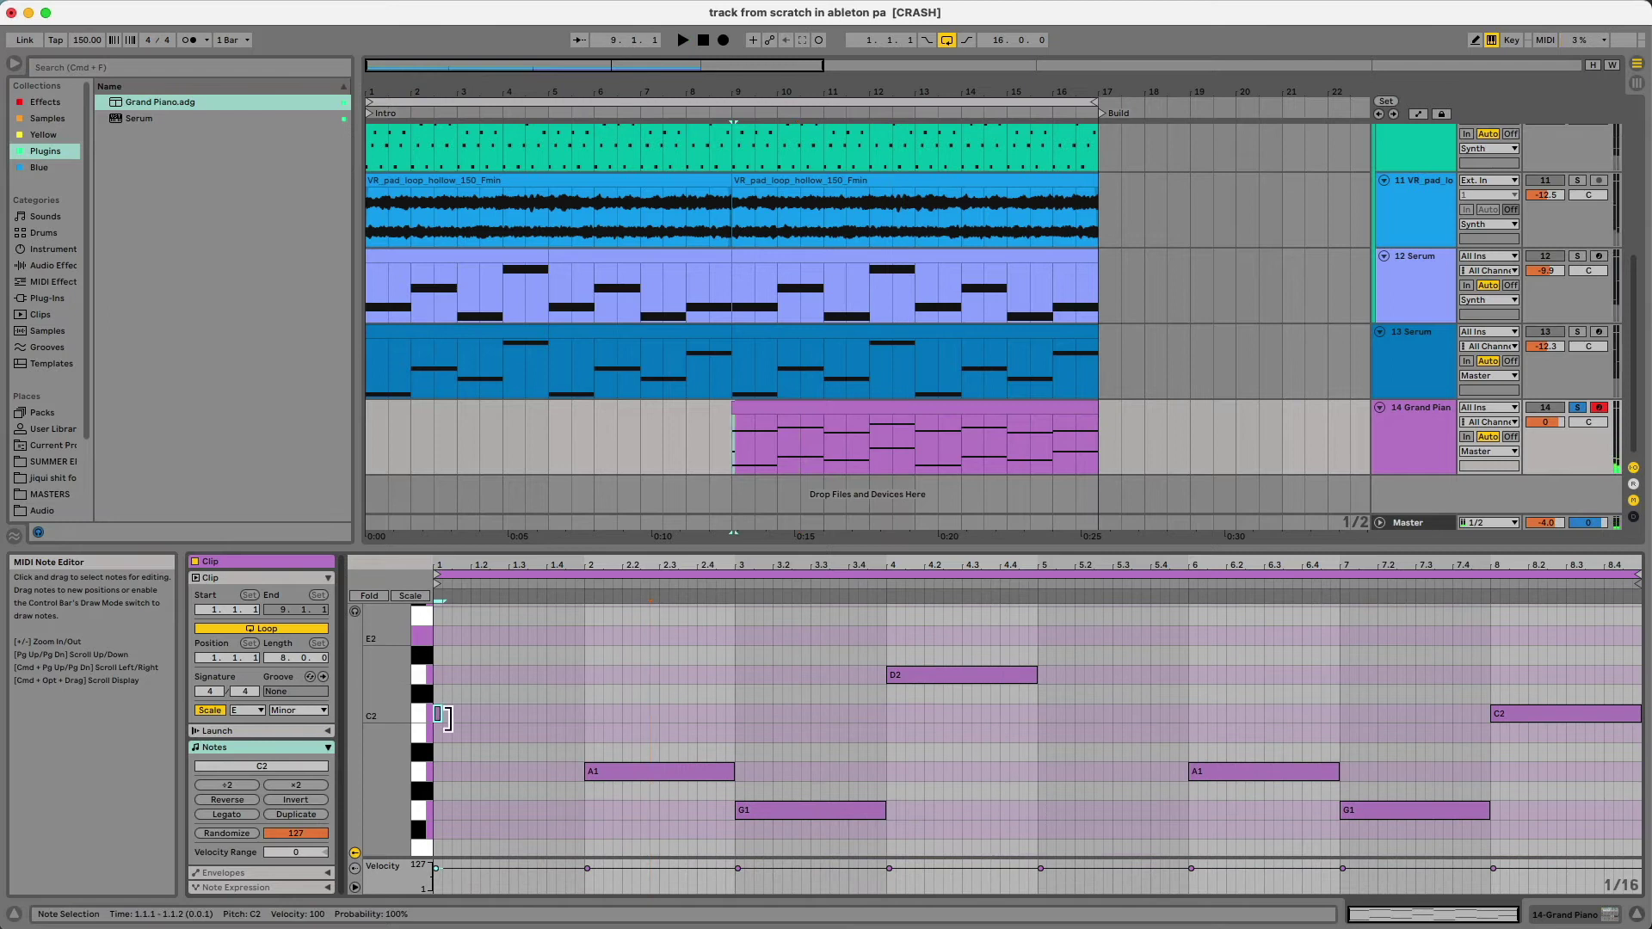
pyautogui.scroll(4, 516, 749)
pyautogui.moveTo(533, 852); pyautogui.dragTo(538, 822)
pyautogui.doubleClick(594, 715)
pyautogui.scroll(-4, 864, 762)
pyautogui.click(864, 761)
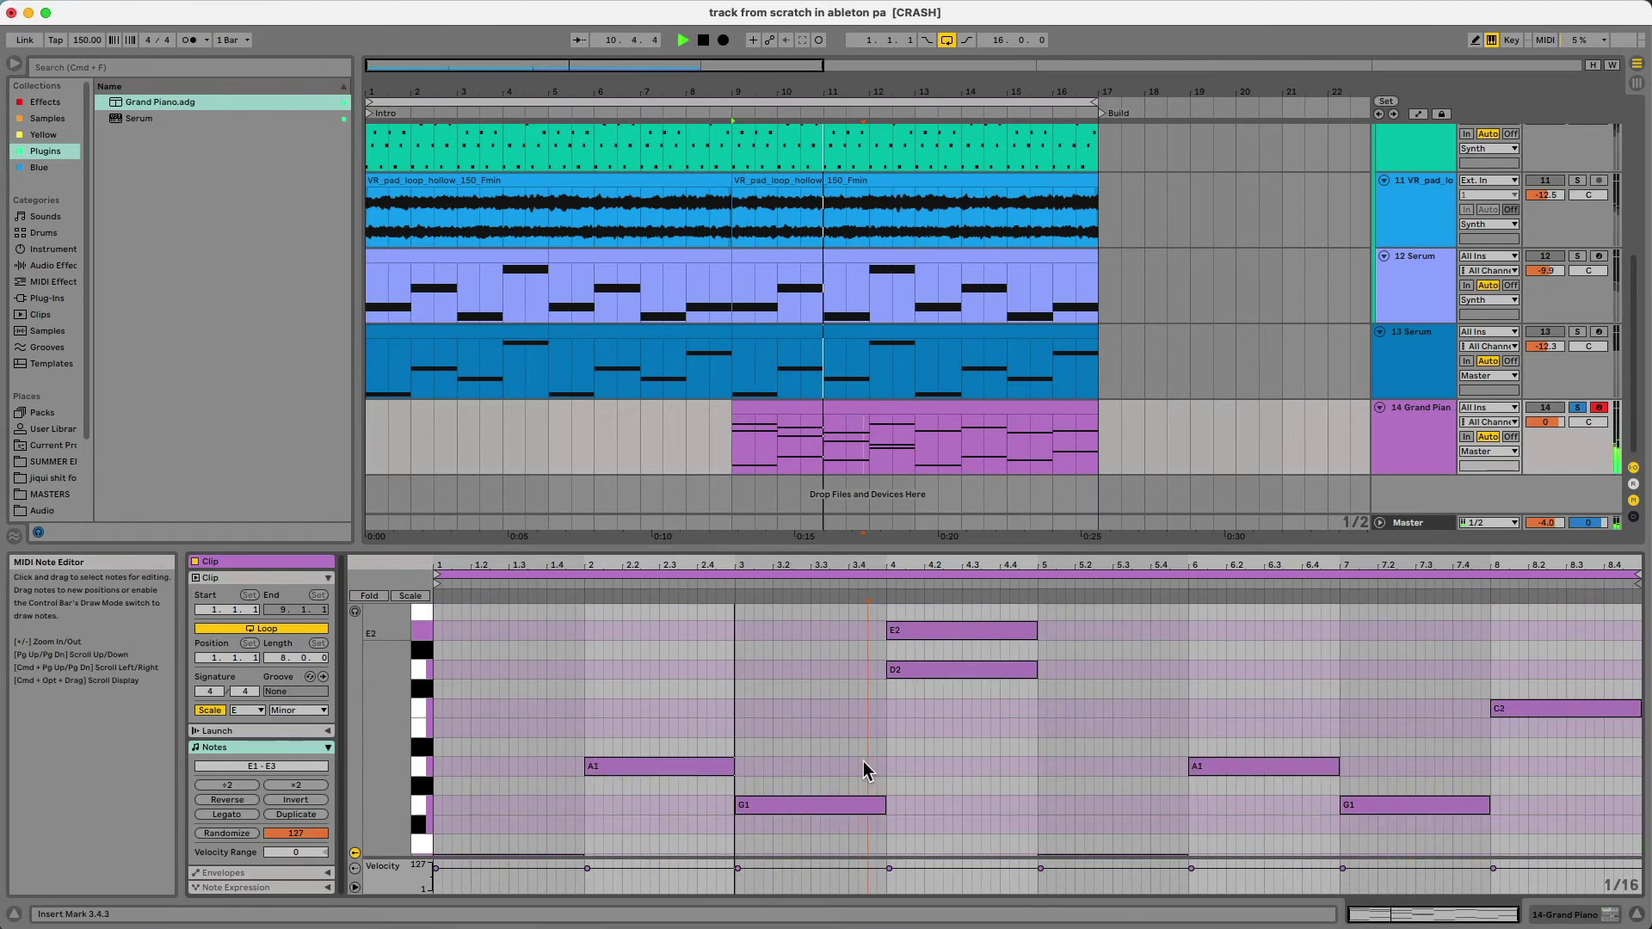
pyautogui.scroll(2, 863, 761)
pyautogui.moveTo(943, 693); pyautogui.dragTo(943, 827)
pyautogui.moveTo(1119, 686); pyautogui.dragTo(1118, 735)
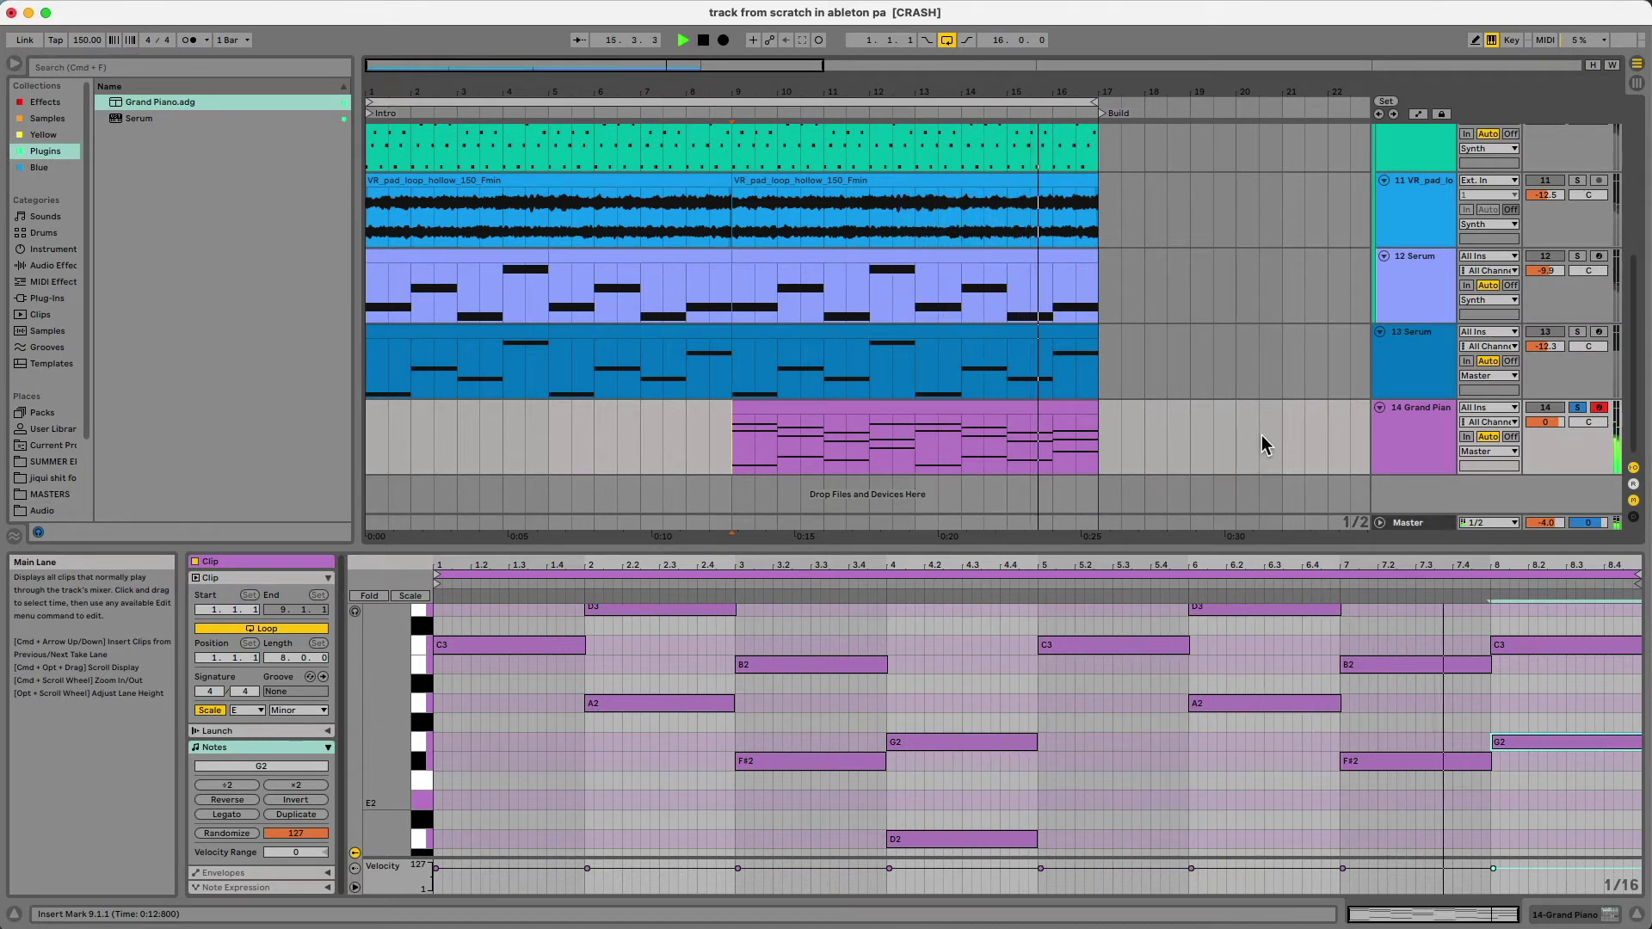
# Move the Grand Piano track into the Synth group above 12 Serum, unsolo it and play the arrangement from just before bar 9
pyautogui.click(1251, 440)
pyautogui.press('space')
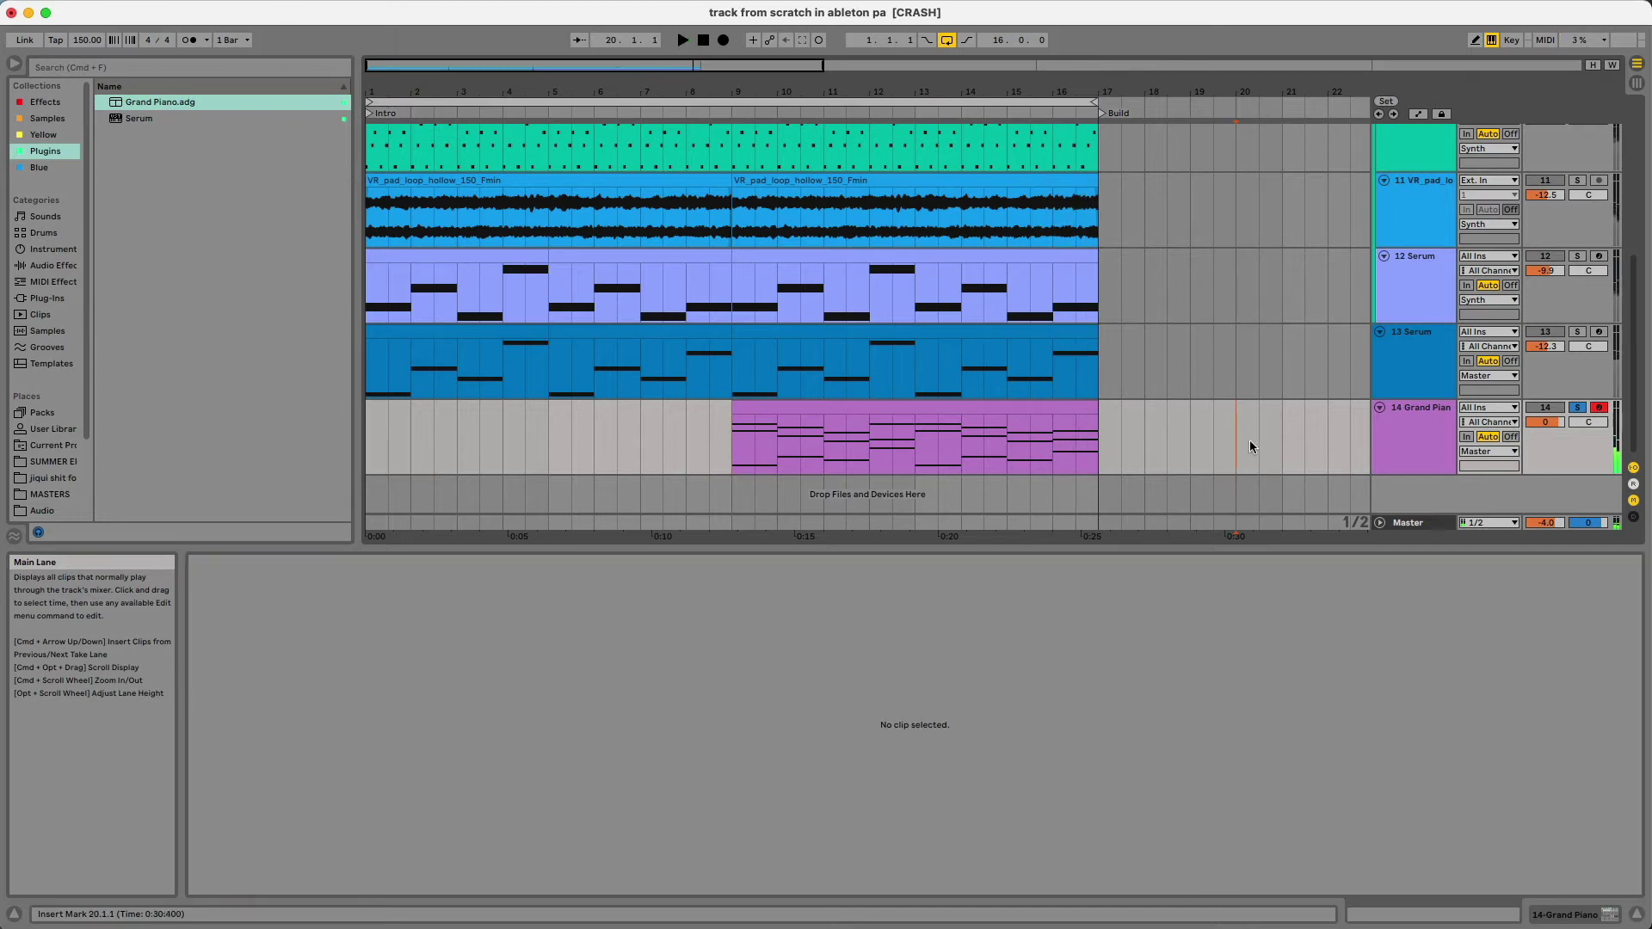
pyautogui.moveTo(1413, 434); pyautogui.dragTo(1420, 297)
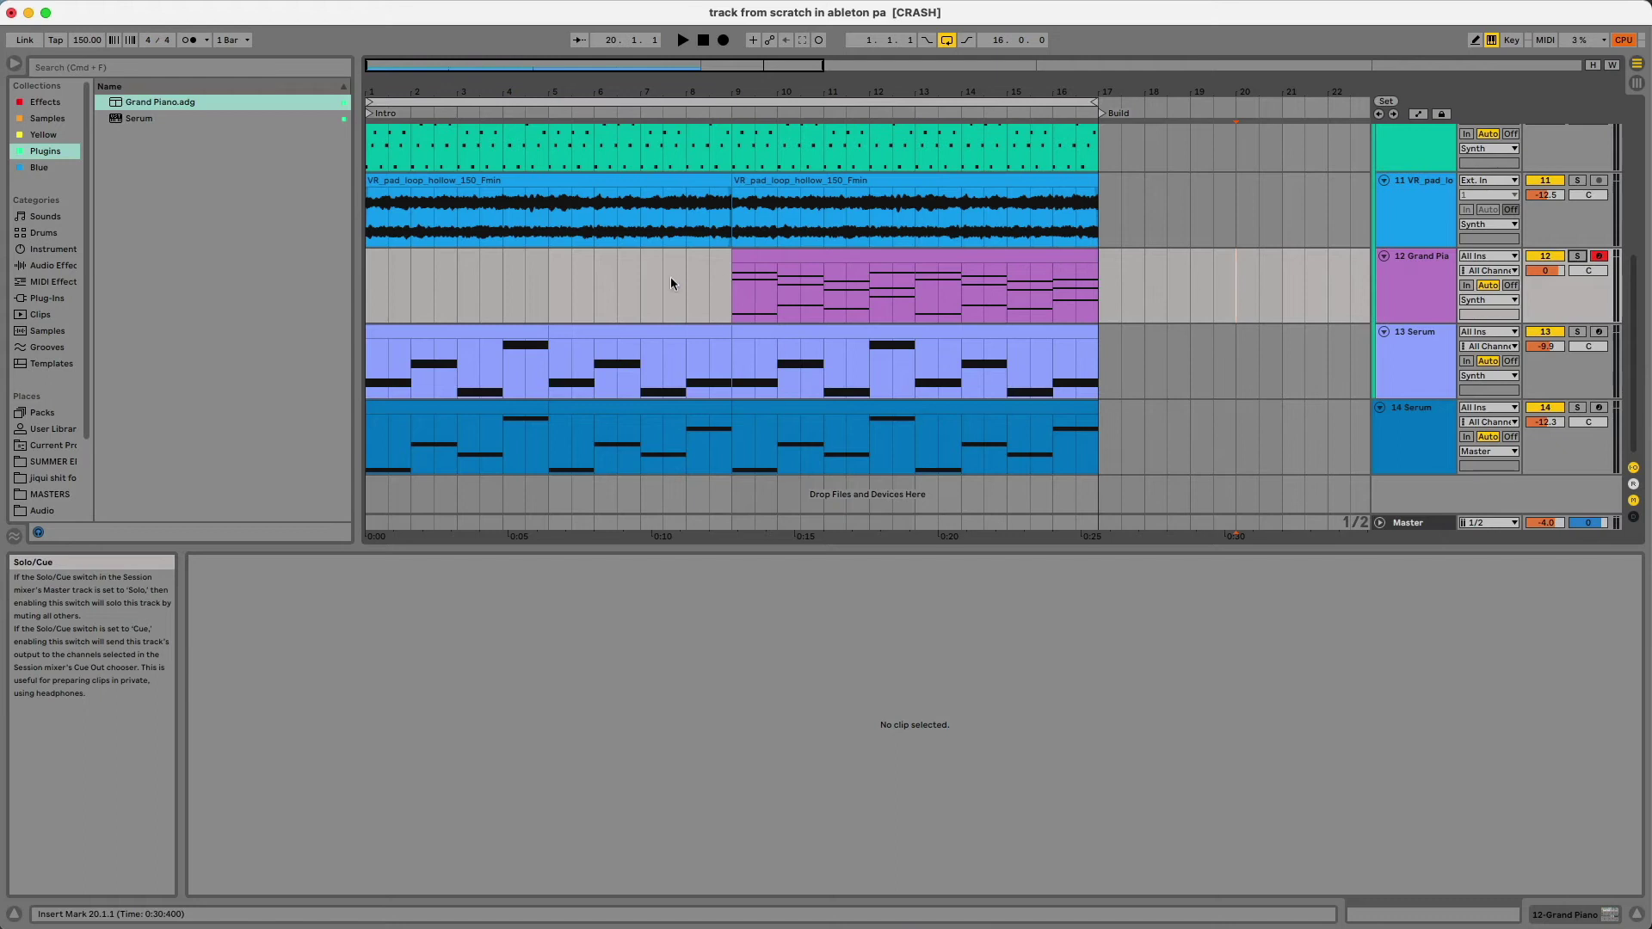
pyautogui.click(711, 282)
pyautogui.press('space')
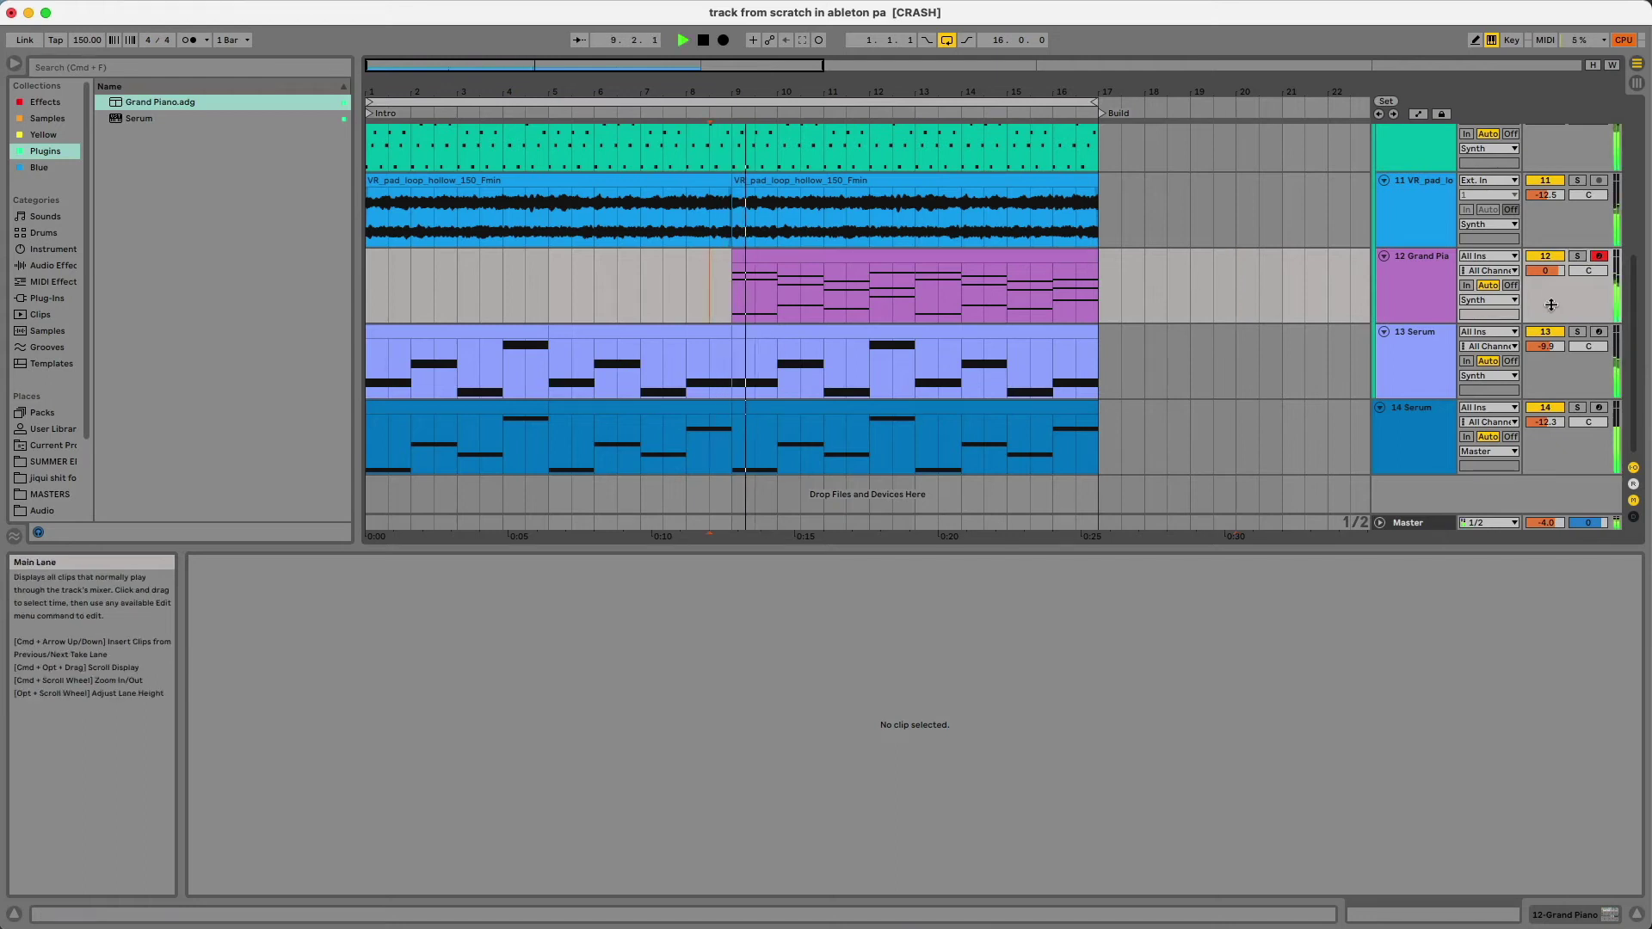
# Set the Grand Piano's Bright to 78 and the 14 Serum track's volume to -13.6 dB
pyautogui.doubleClick(1438, 270)
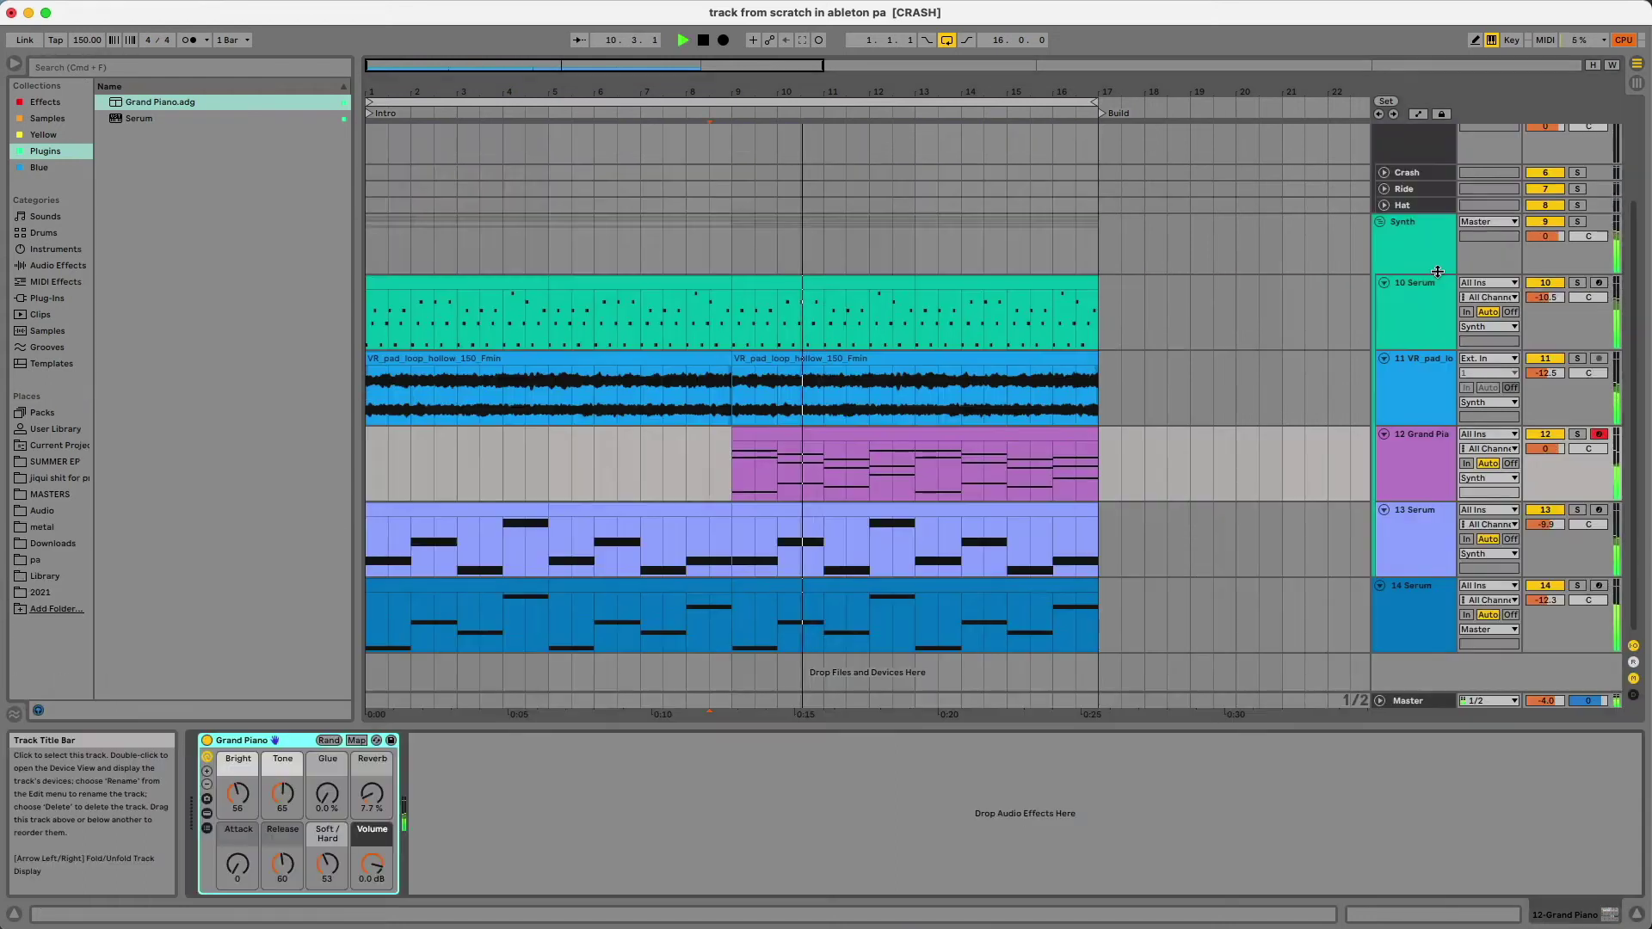
pyautogui.click(236, 800)
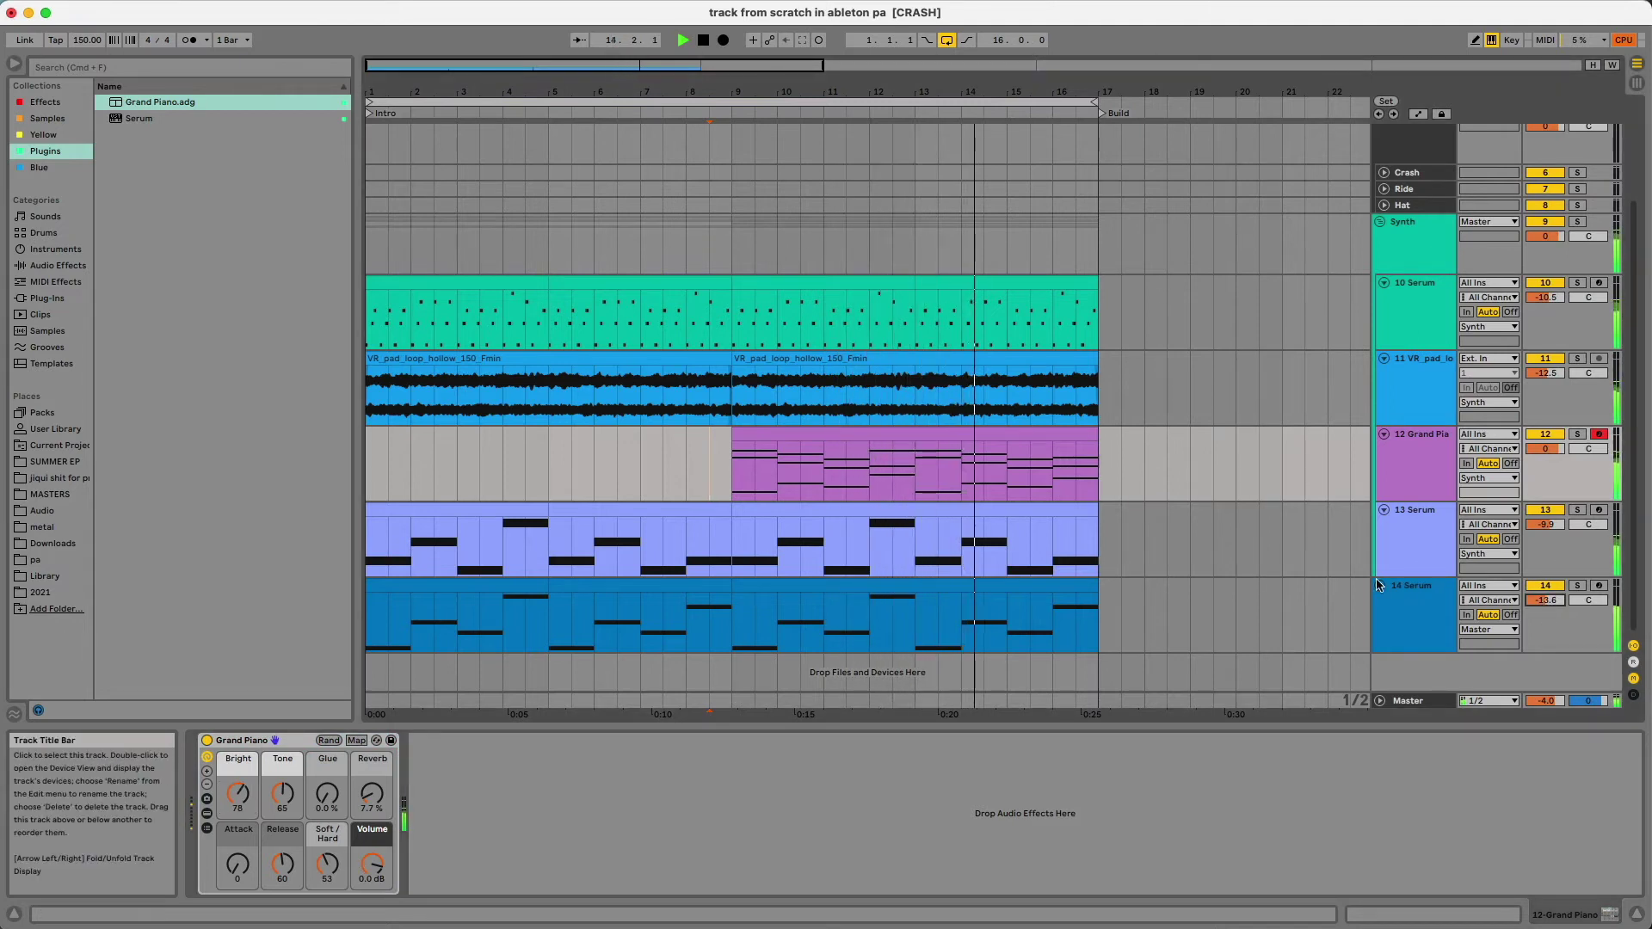
pyautogui.press('space')
pyautogui.click(1314, 559)
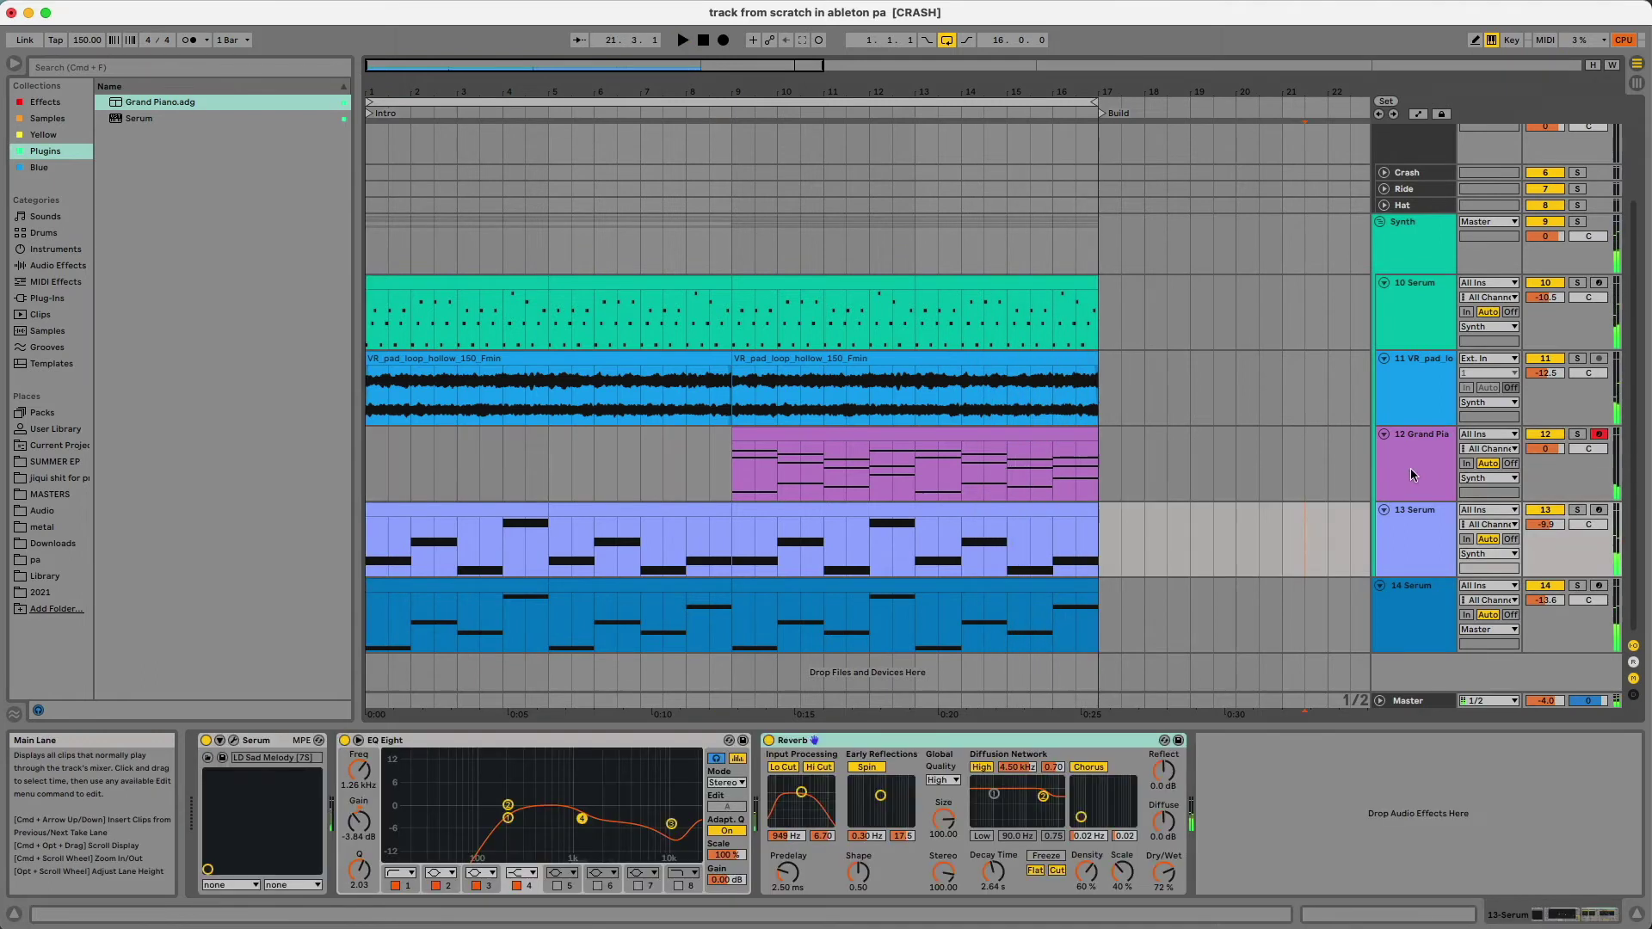
# Duplicate the Grand Piano track and replace the copy's instrument with Serum
pyautogui.click(1411, 471)
pyautogui.press('super+d')
pyautogui.click(731, 537)
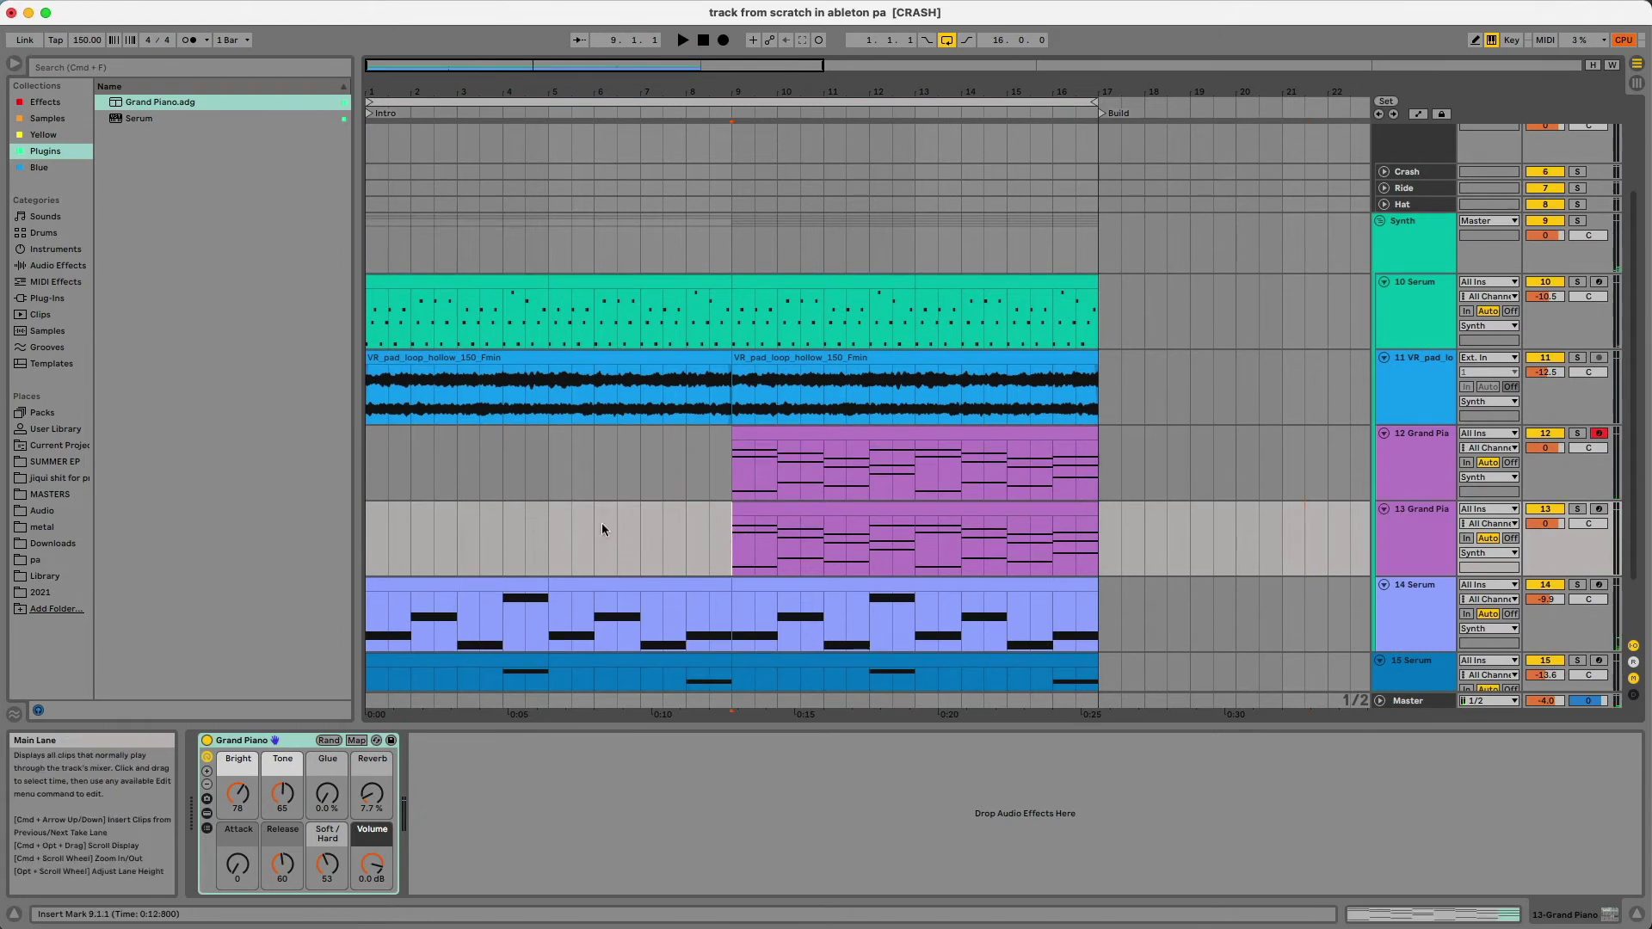
pyautogui.click(50, 298)
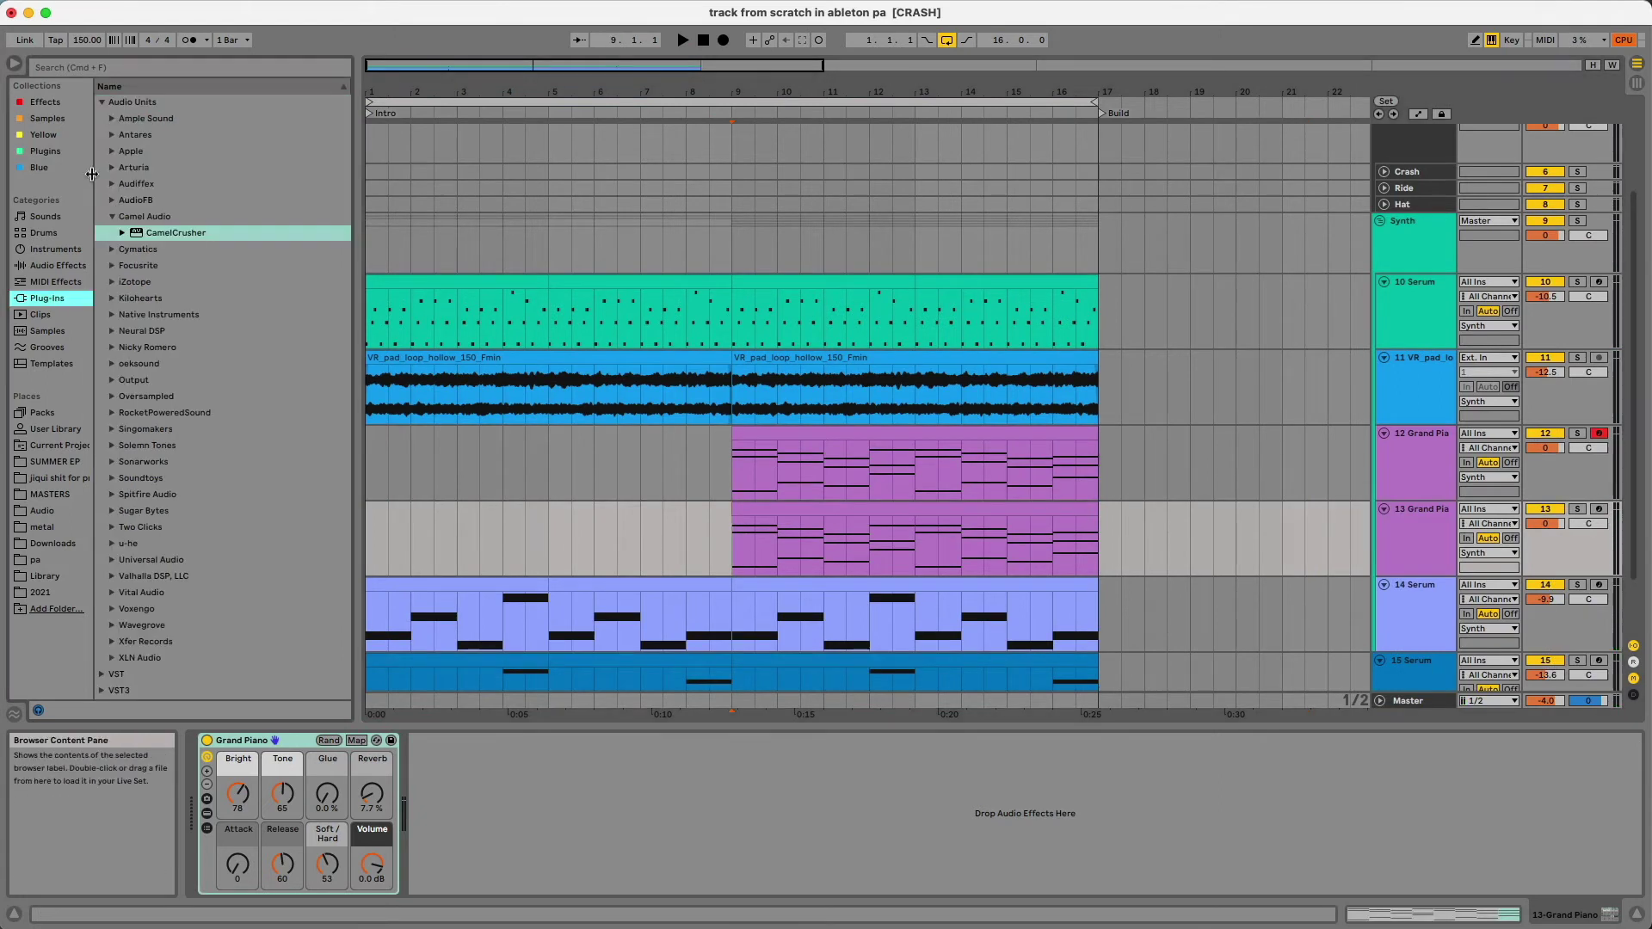
pyautogui.click(51, 151)
pyautogui.moveTo(107, 125); pyautogui.dragTo(1023, 646)
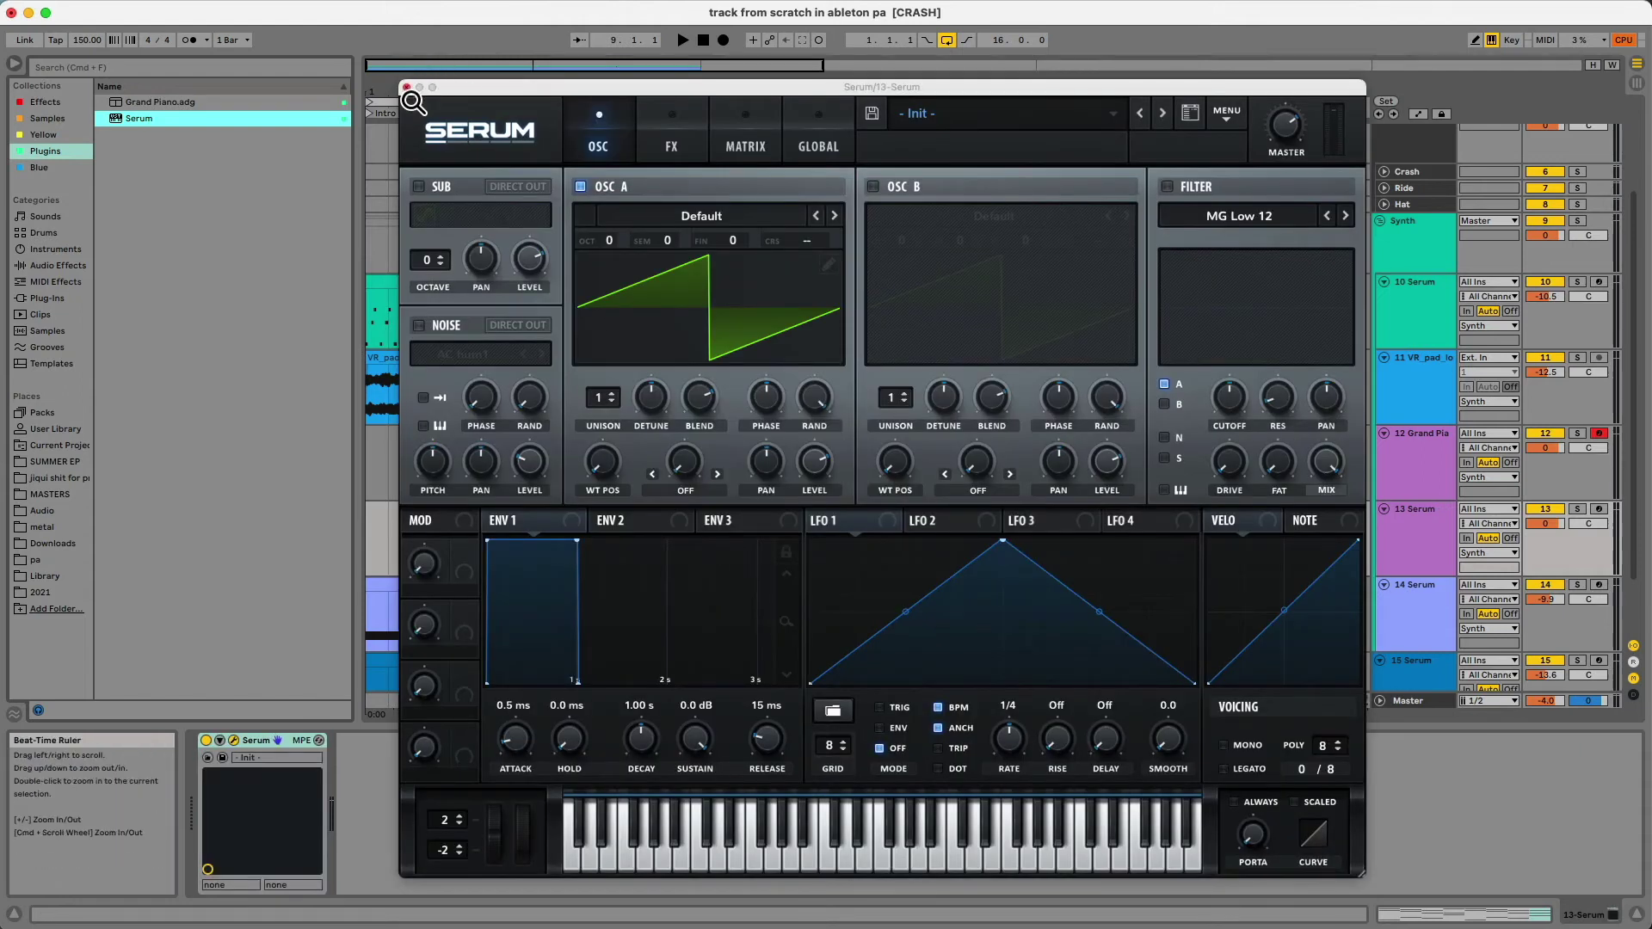
pyautogui.click(406, 89)
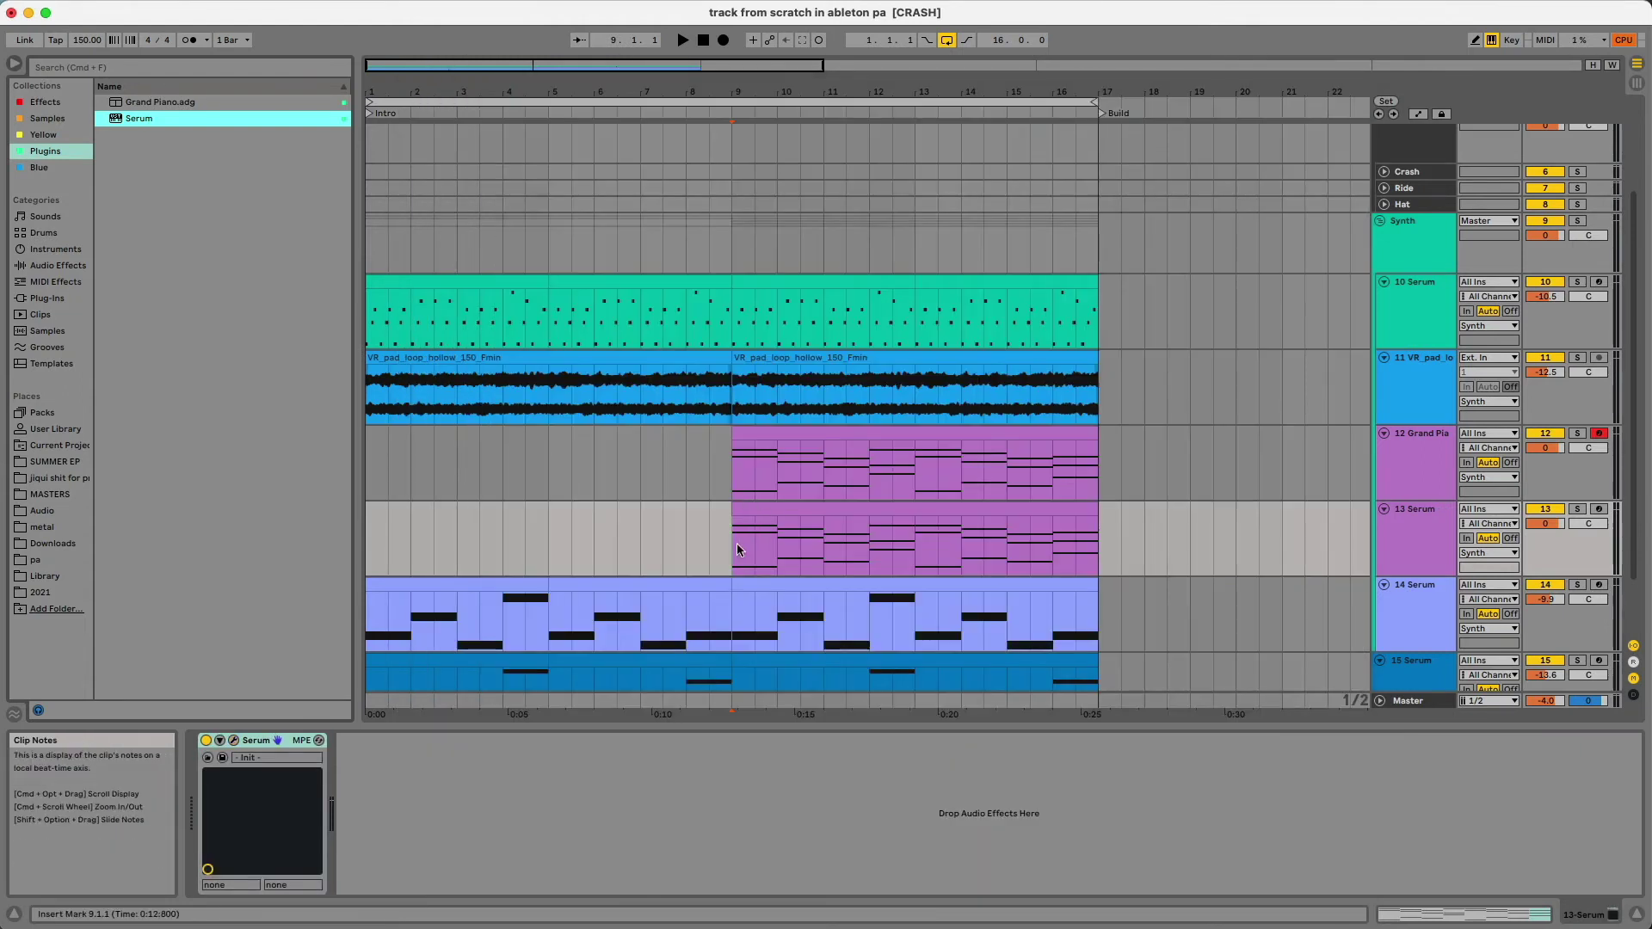
# Solo the new 13 Serum track at -3.8 dB and load the [KEYS] Old Tite preset in its Serum
pyautogui.moveTo(1546, 523); pyautogui.dragTo(1546, 531)
pyautogui.doubleClick(1431, 510)
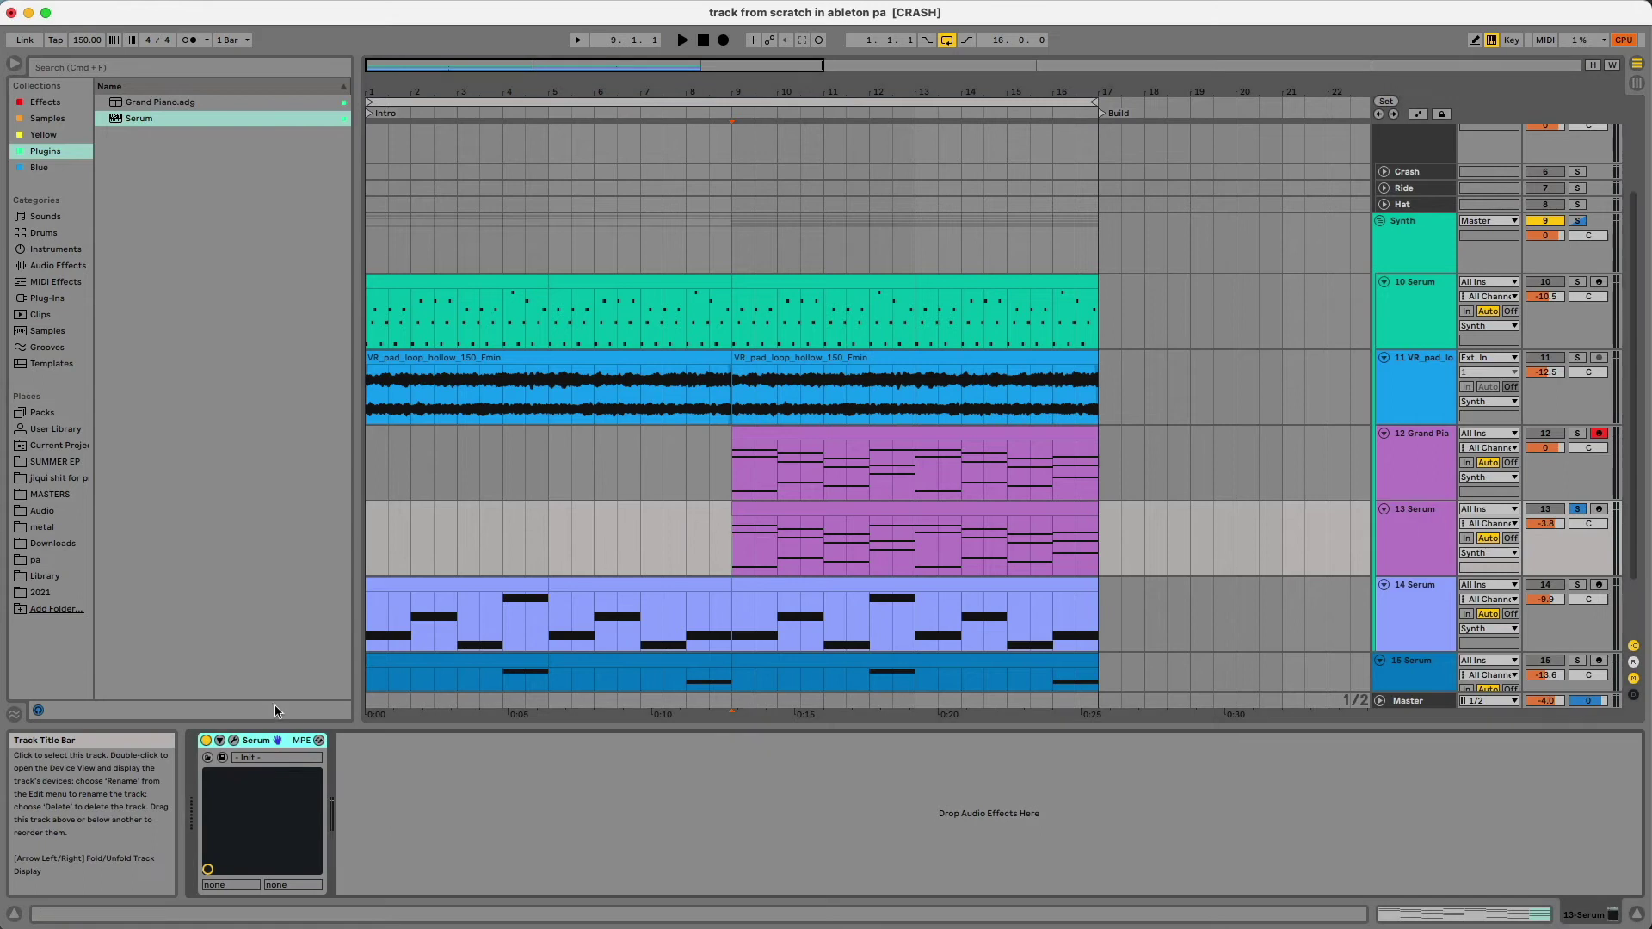
pyautogui.click(233, 740)
pyautogui.click(1190, 113)
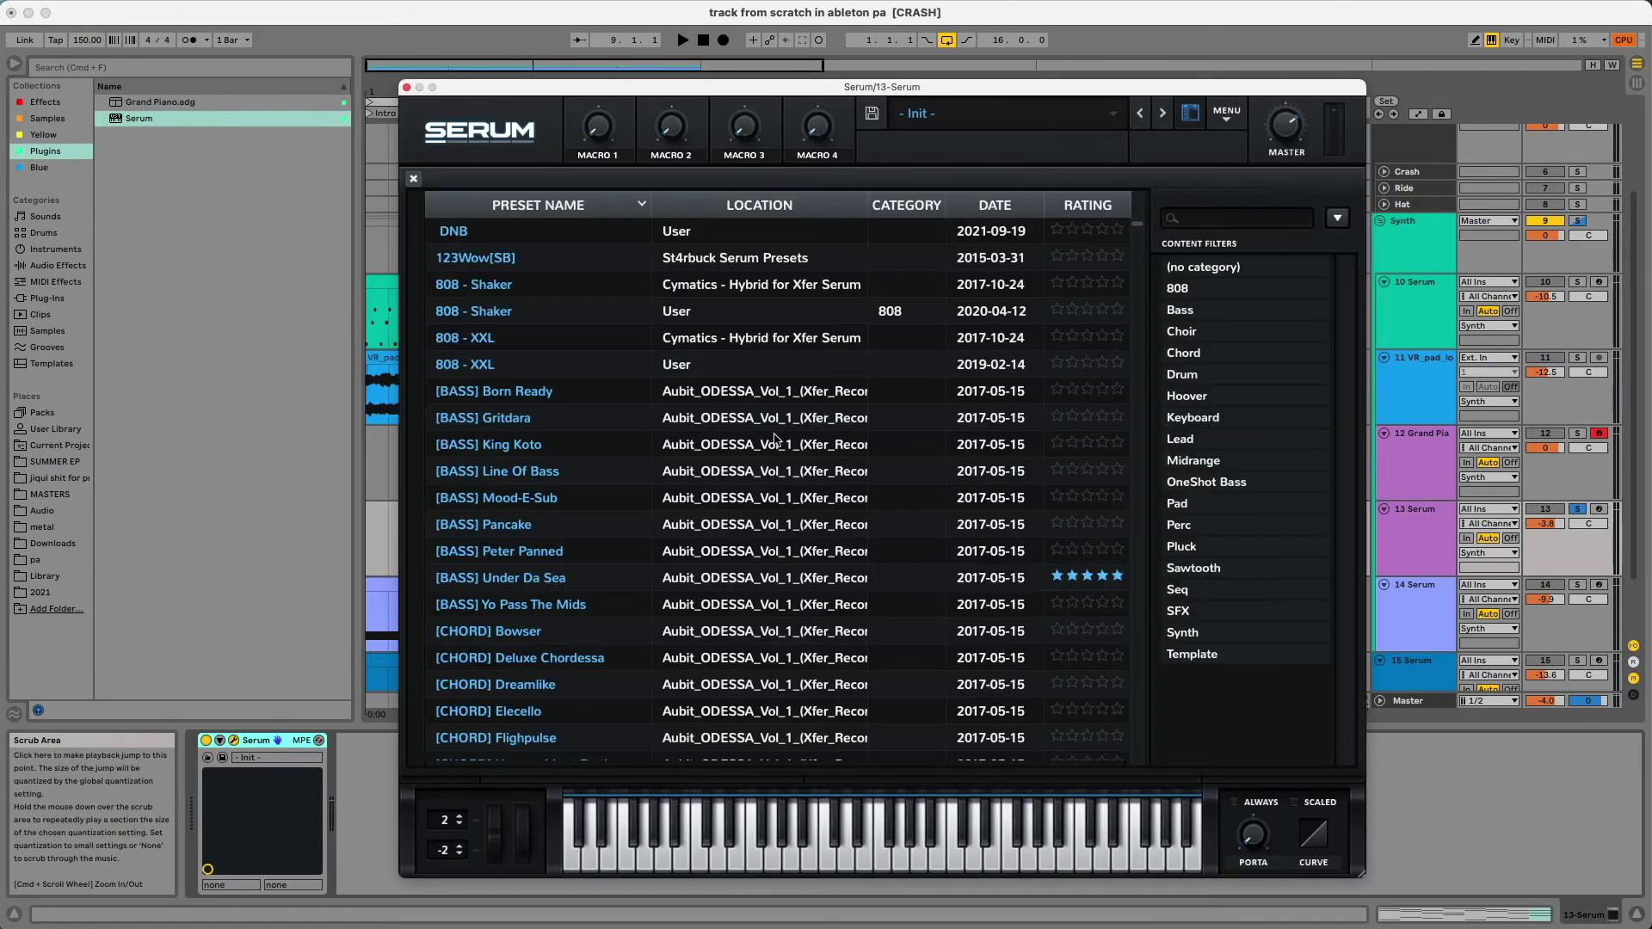
pyautogui.scroll(-8, 493, 493)
pyautogui.scroll(2, 493, 493)
pyautogui.scroll(5, 493, 493)
pyautogui.scroll(-7, 533, 490)
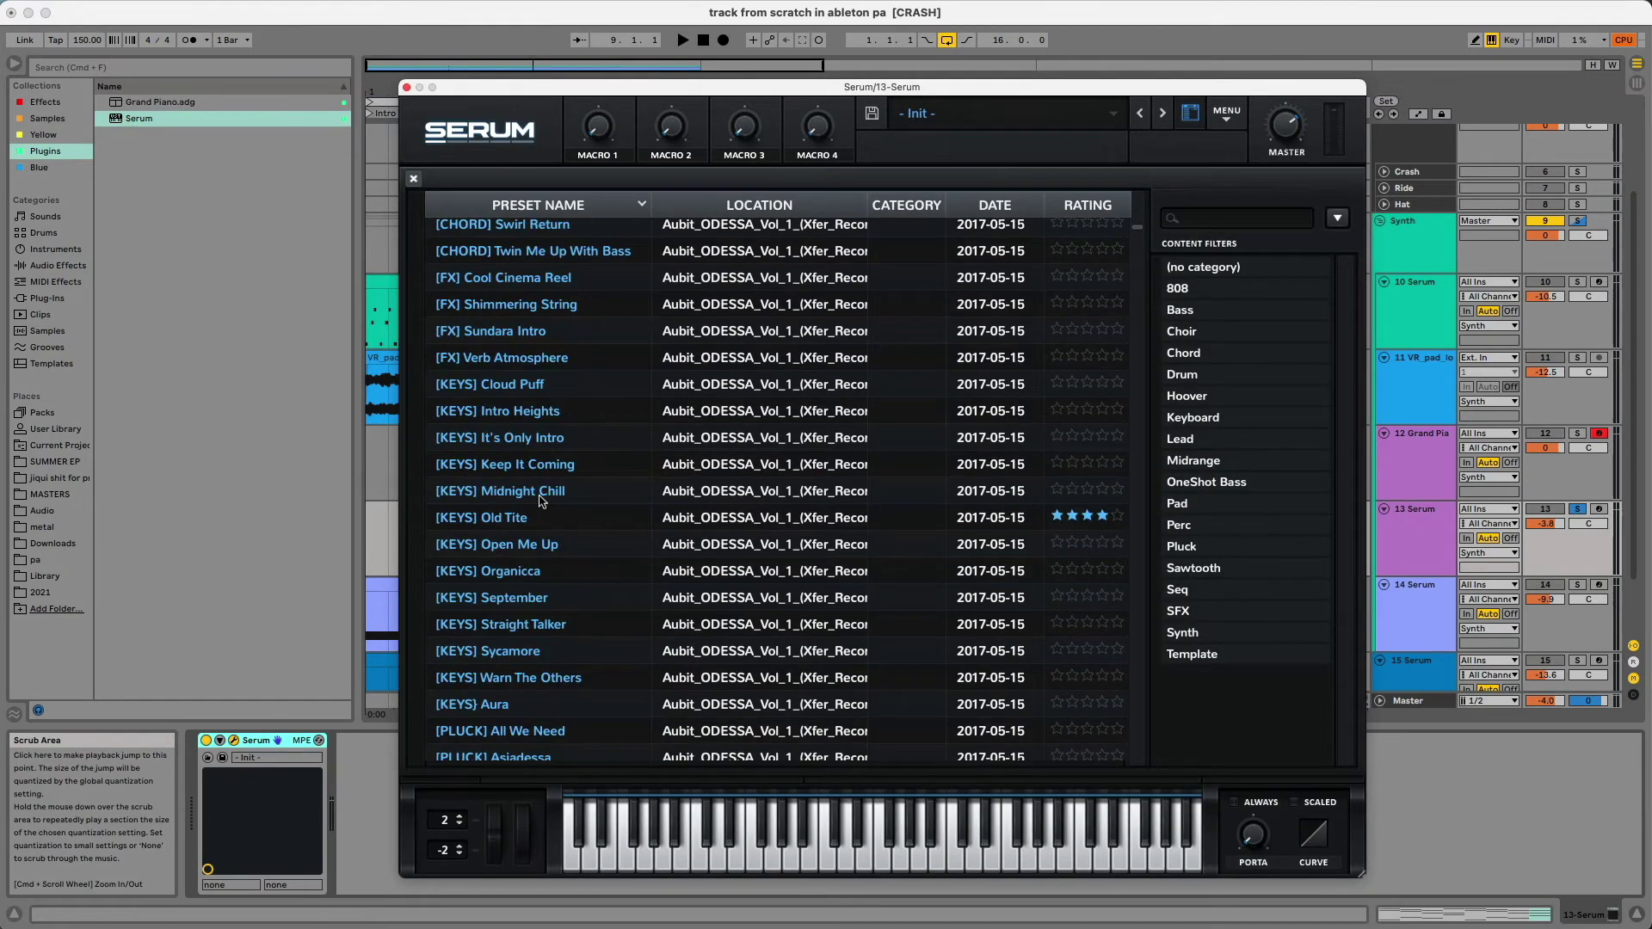
pyautogui.click(523, 519)
# Arm the 13 Serum track and audition the Old Tite preset by playing from bar 9
pyautogui.click(1599, 509)
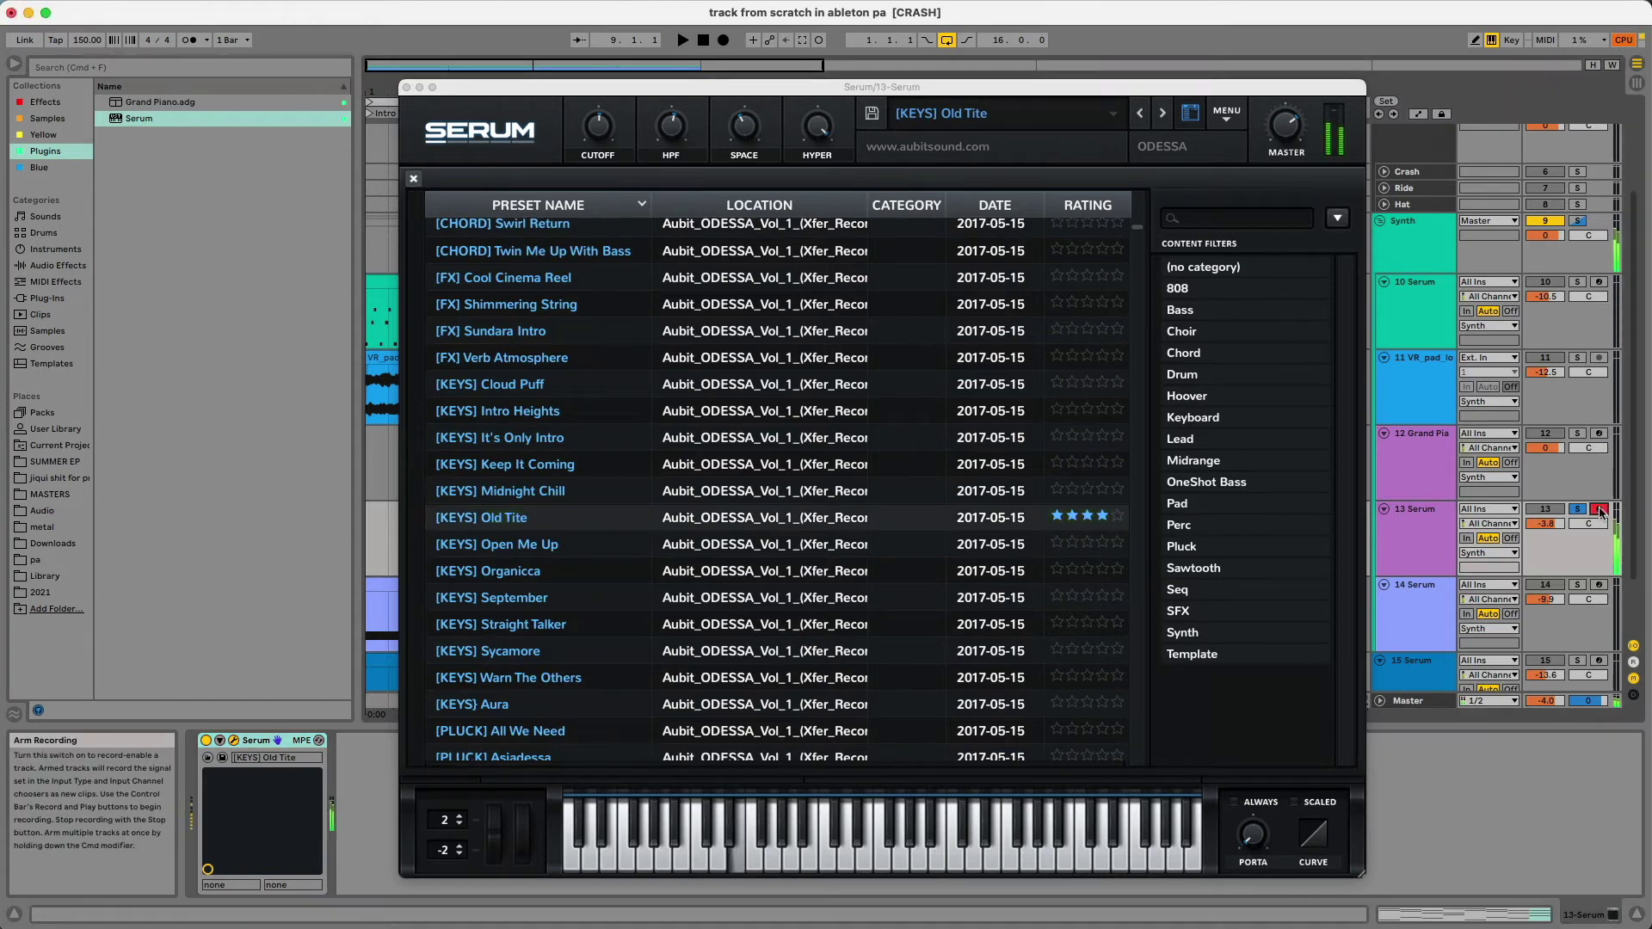
pyautogui.press('space')
pyautogui.click(1295, 119)
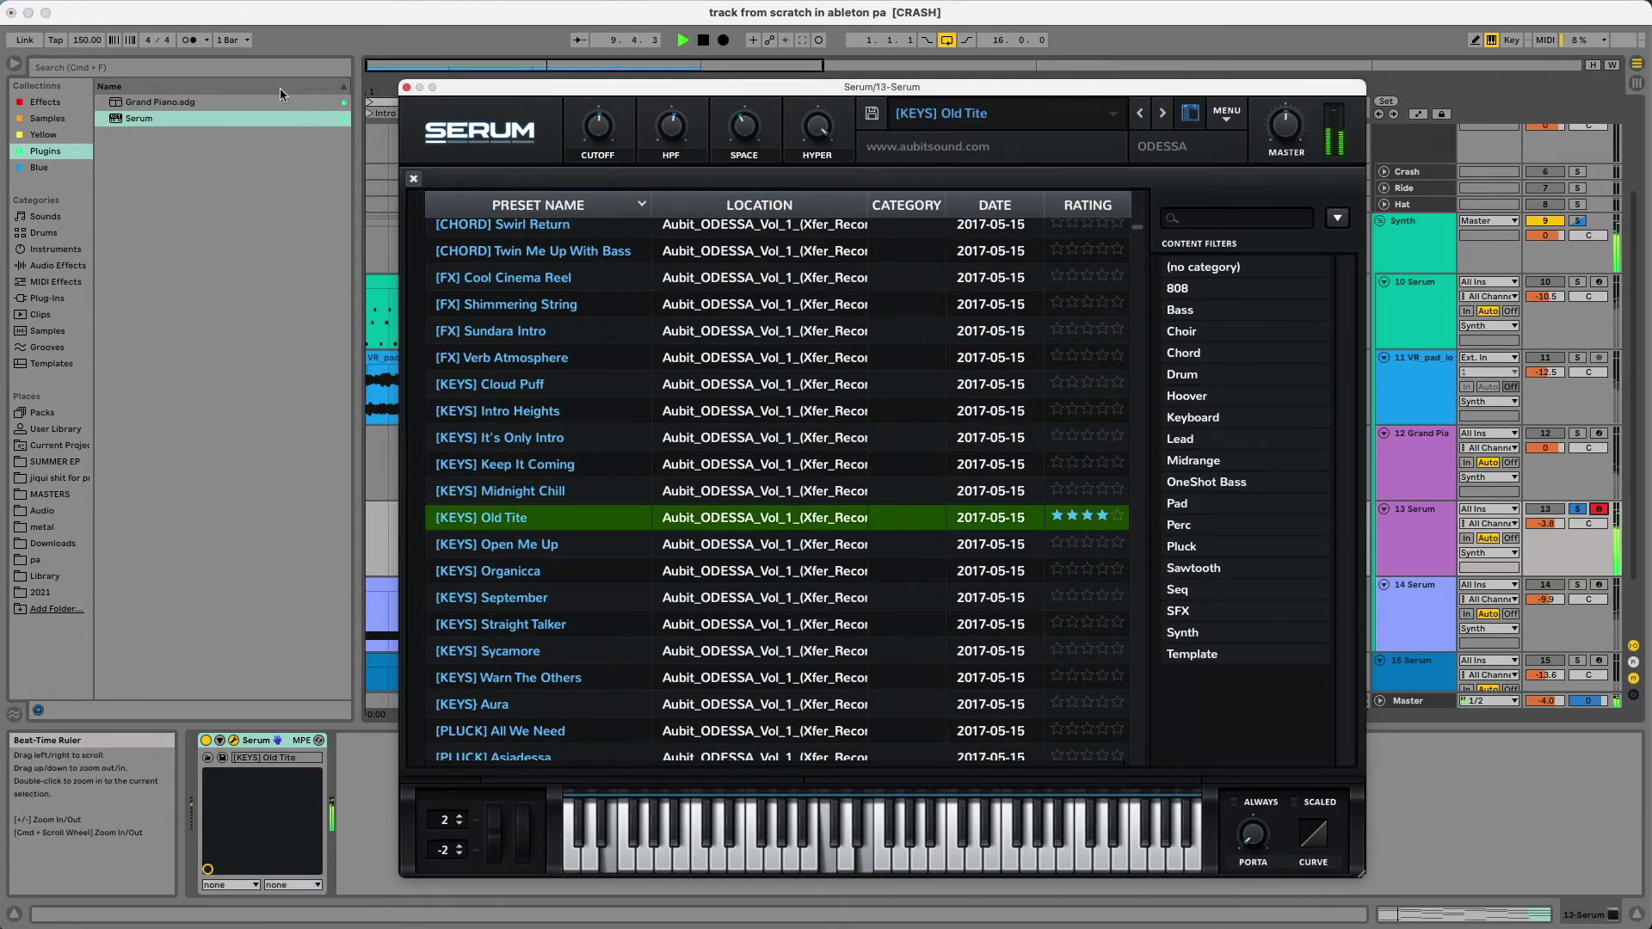
pyautogui.moveTo(609, 159)
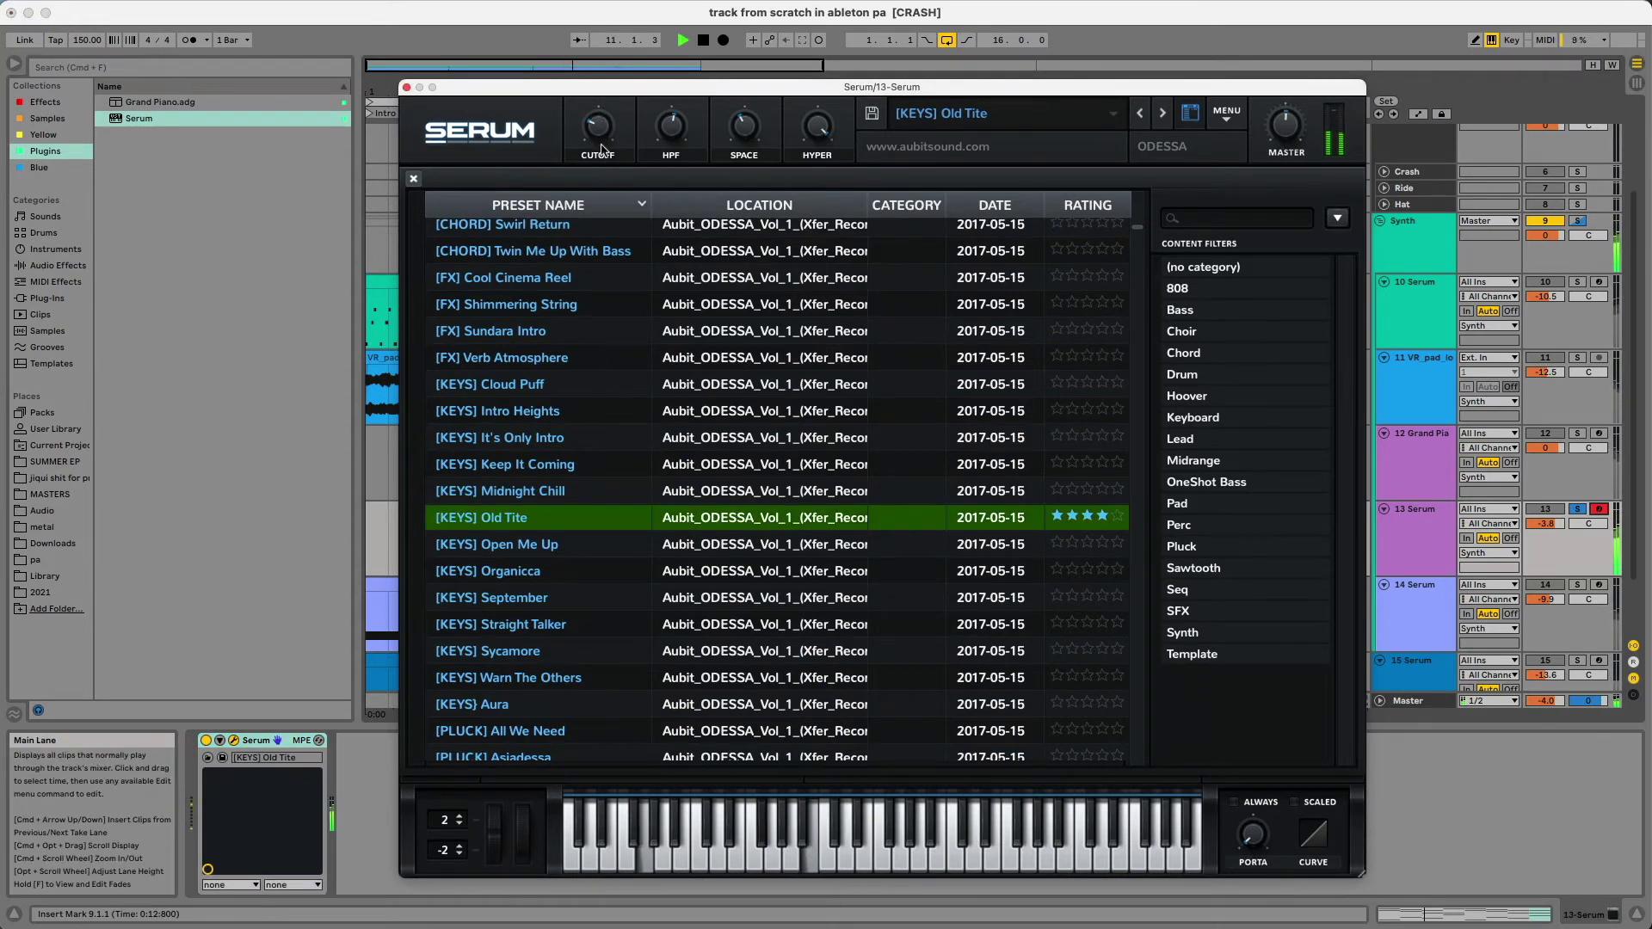
pyautogui.click(407, 88)
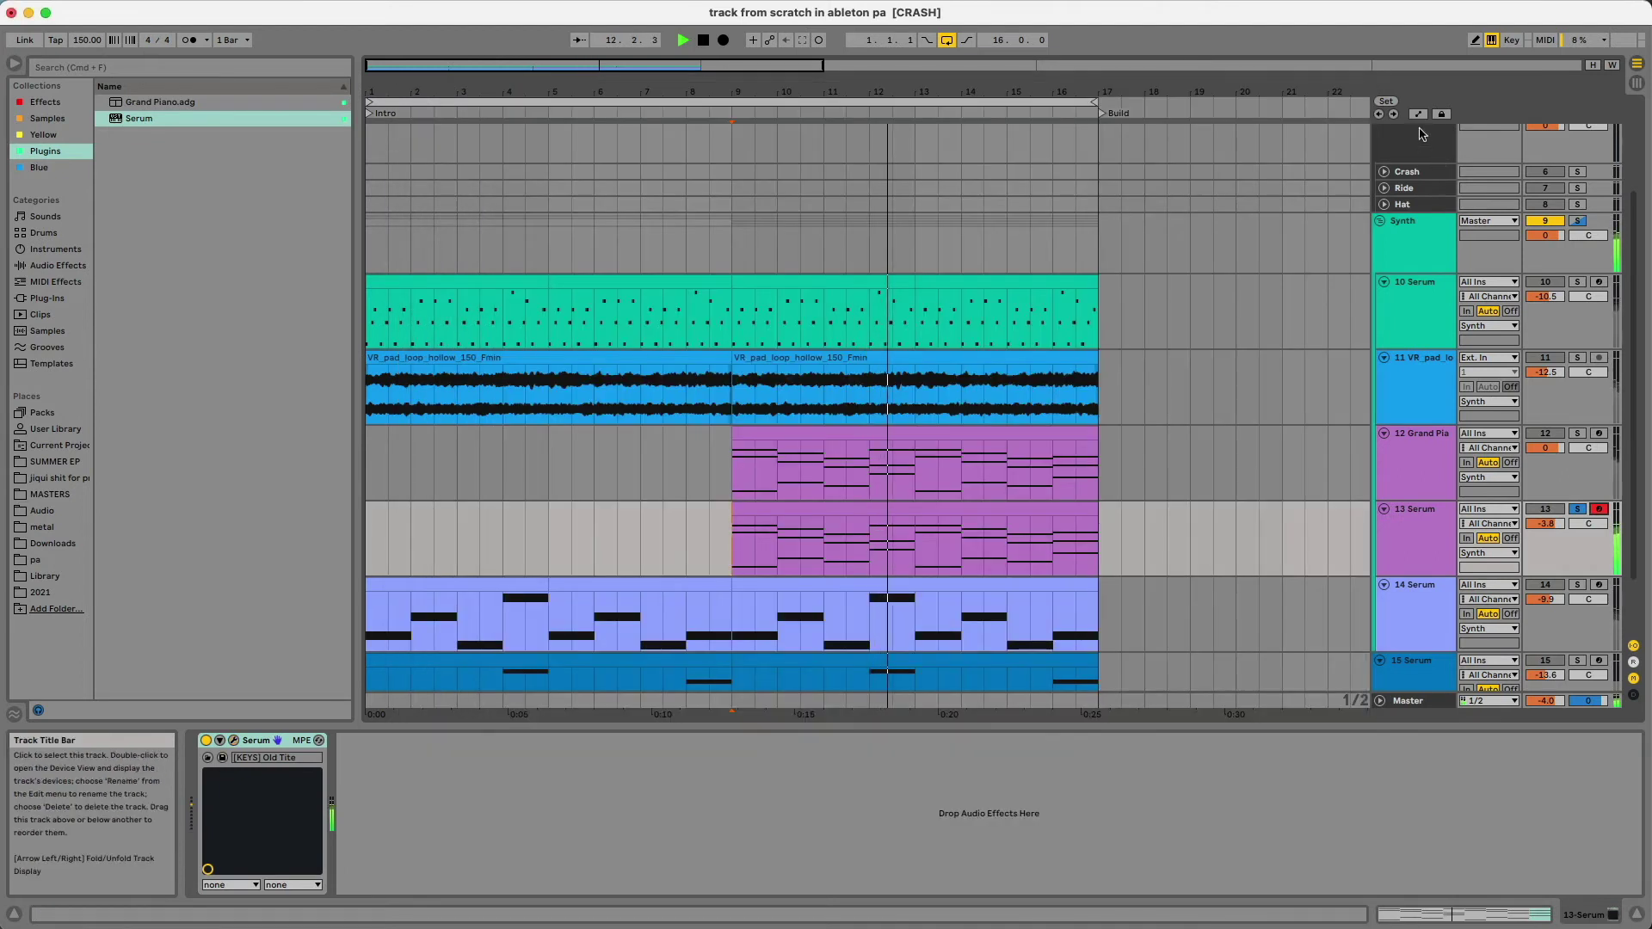
pyautogui.click(1420, 535)
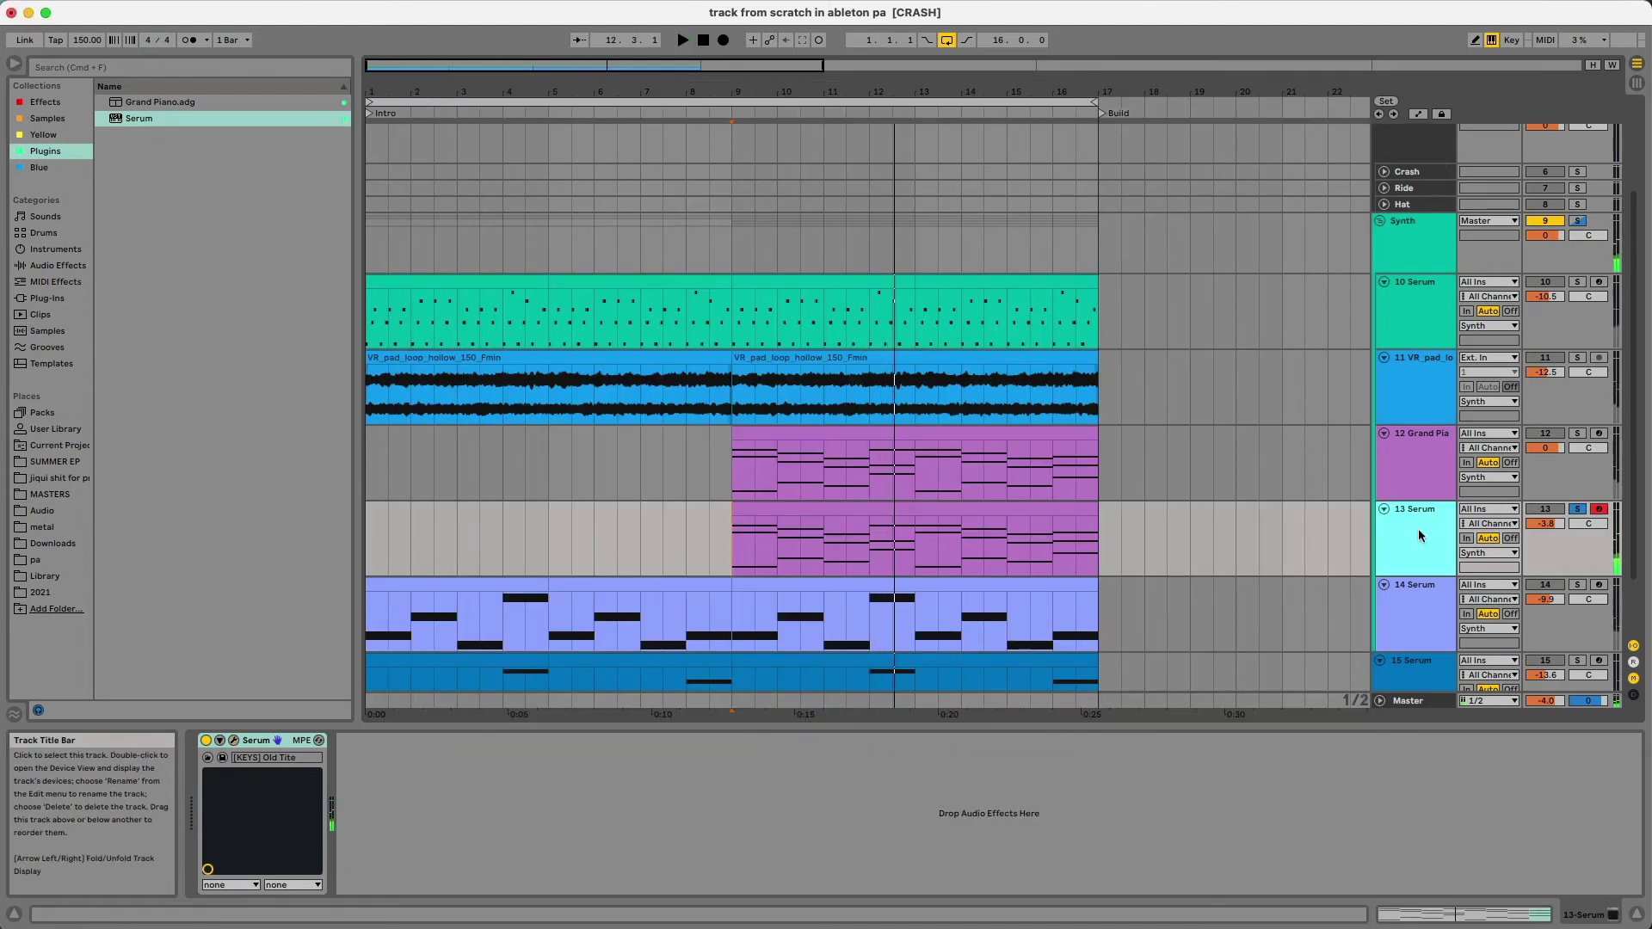
# Automate Serum's CUTOFF macro over bars 9–12, starting at 30%, rising until bar 11 and falling back by bar 12
pyautogui.click(234, 740)
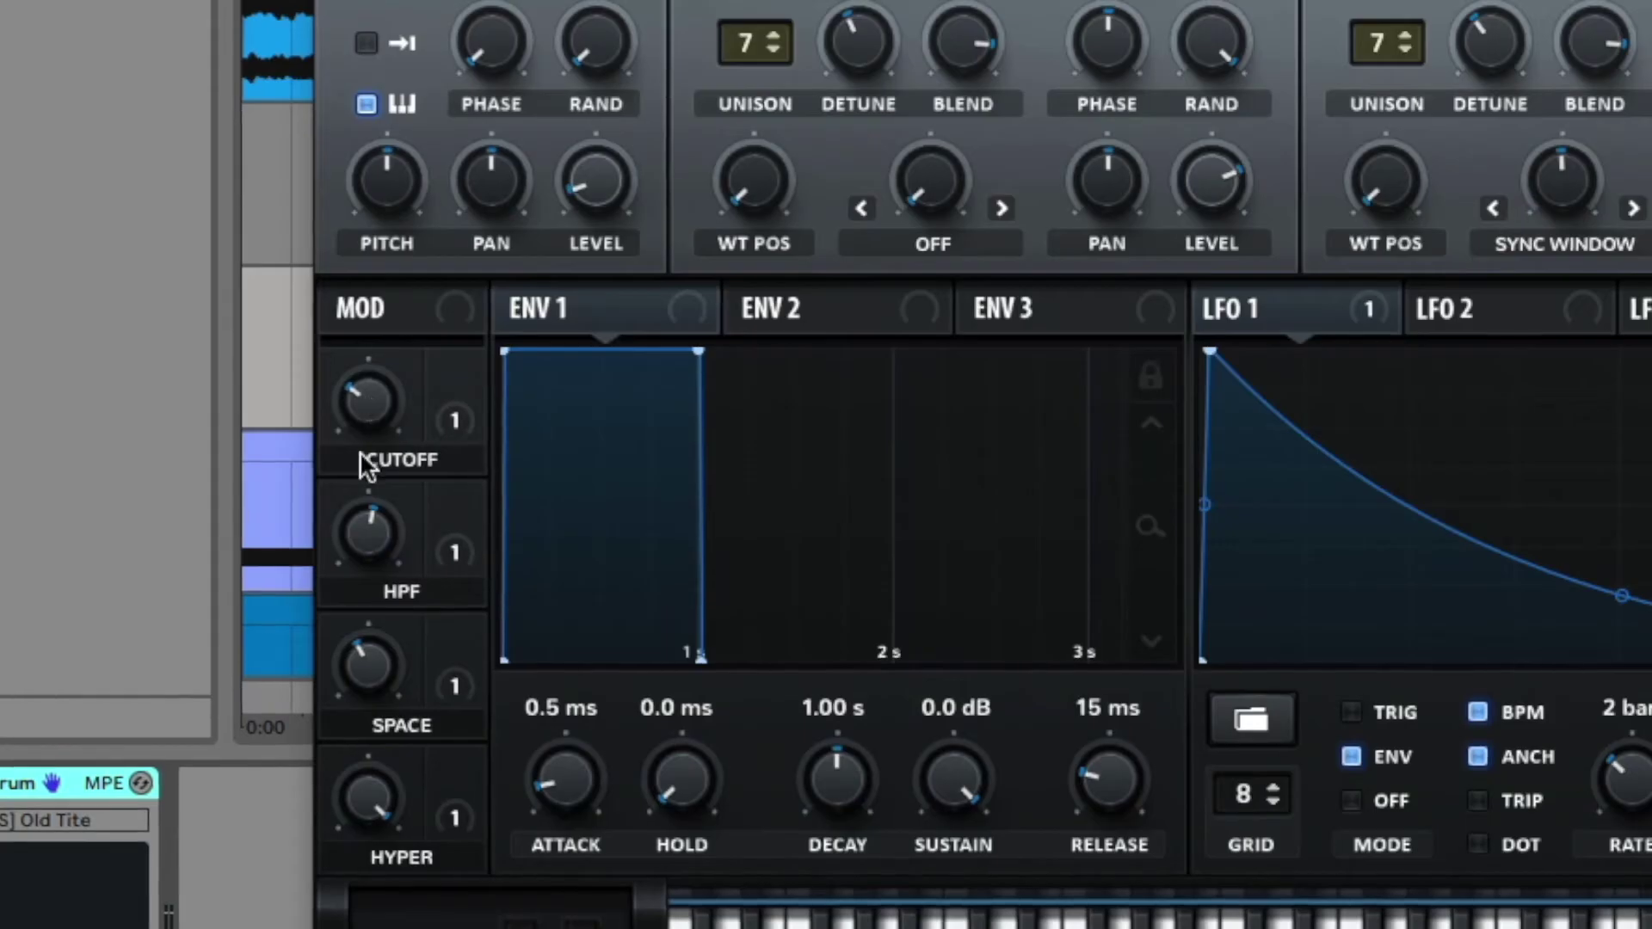
pyautogui.moveTo(370, 422); pyautogui.dragTo(370, 422)
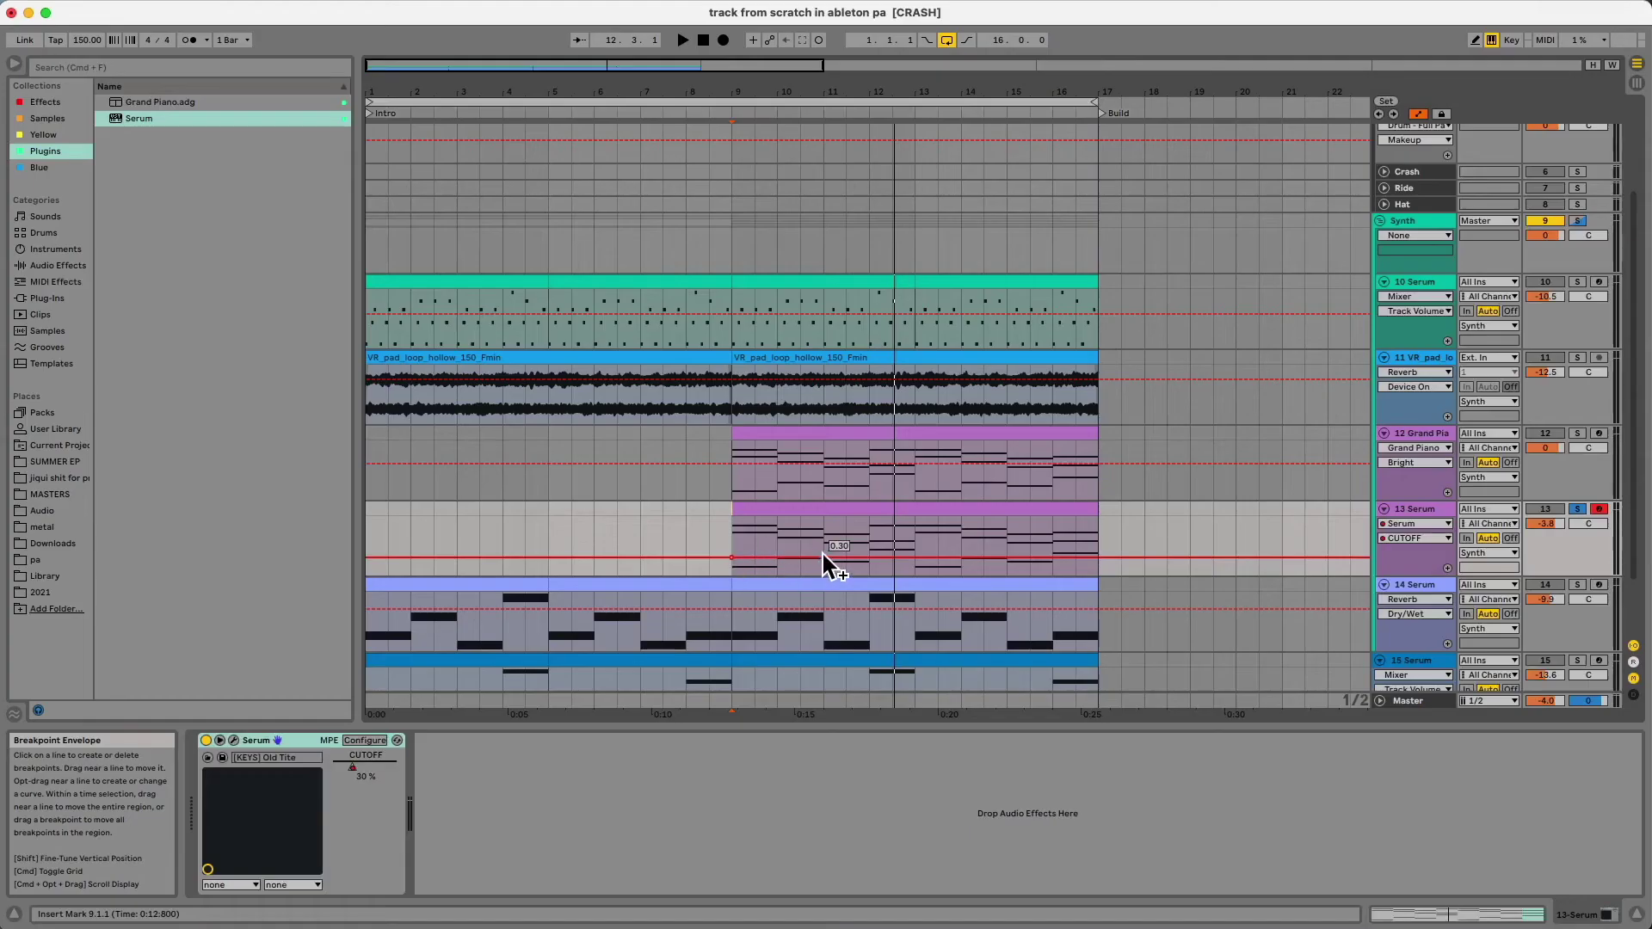
pyautogui.moveTo(823, 557); pyautogui.dragTo(869, 558)
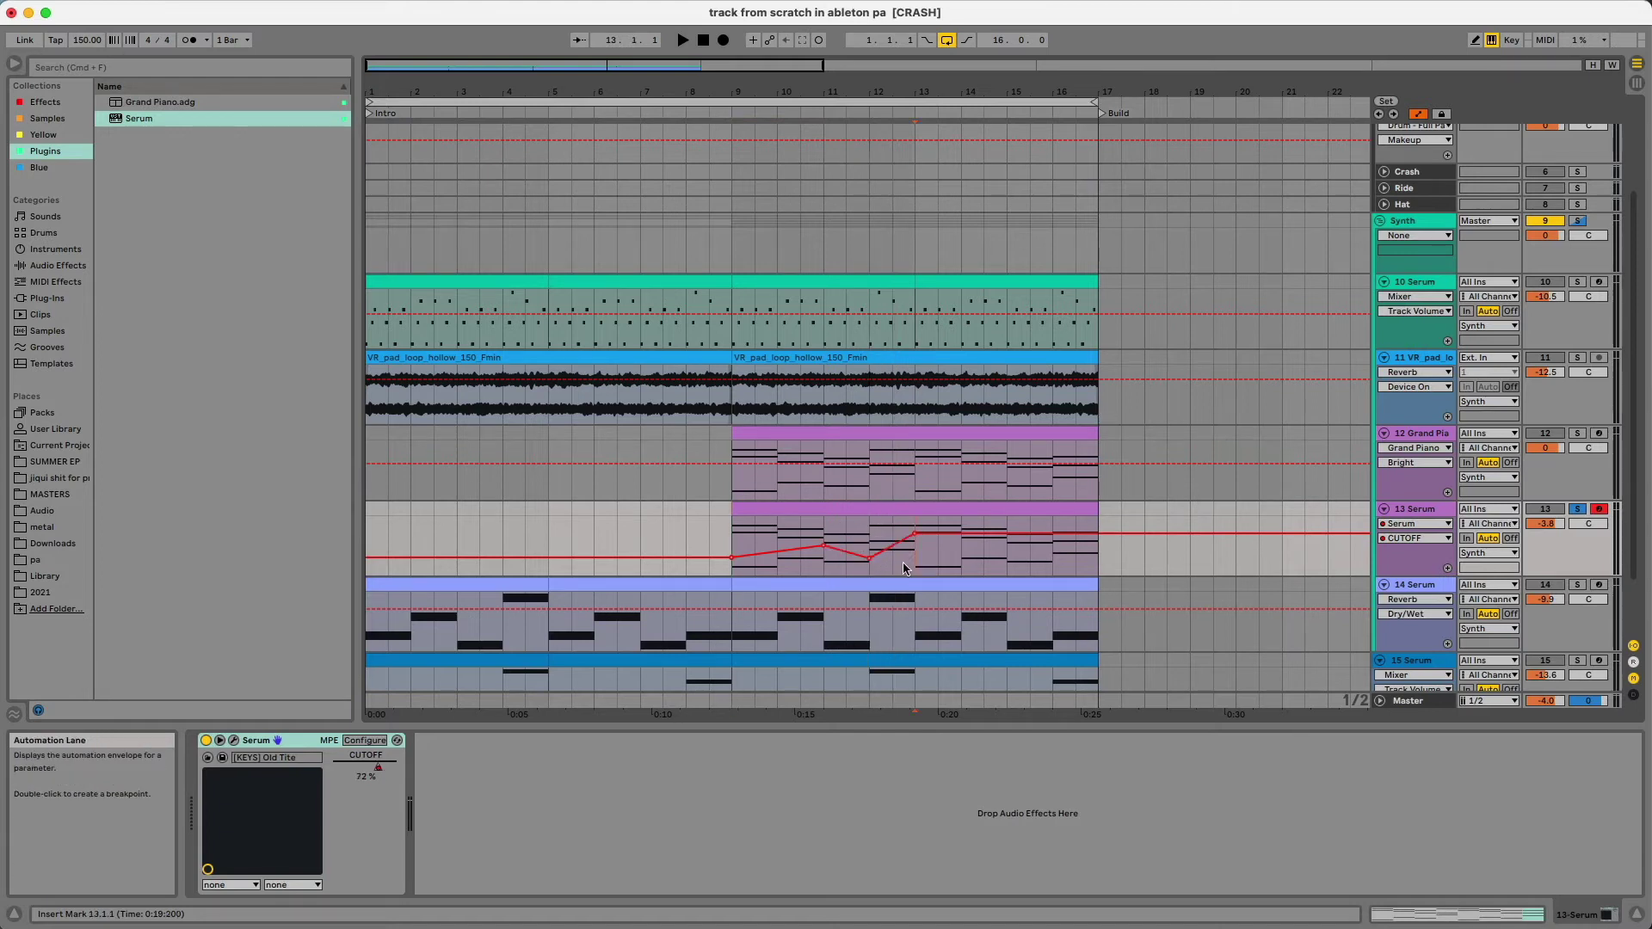
# Duplicate the CUTOFF automation into bars 13–16 and raise its end at bar 17 to 97%
pyautogui.moveTo(901, 561); pyautogui.dragTo(730, 559)
pyautogui.press('super+d')
pyautogui.click(1137, 570)
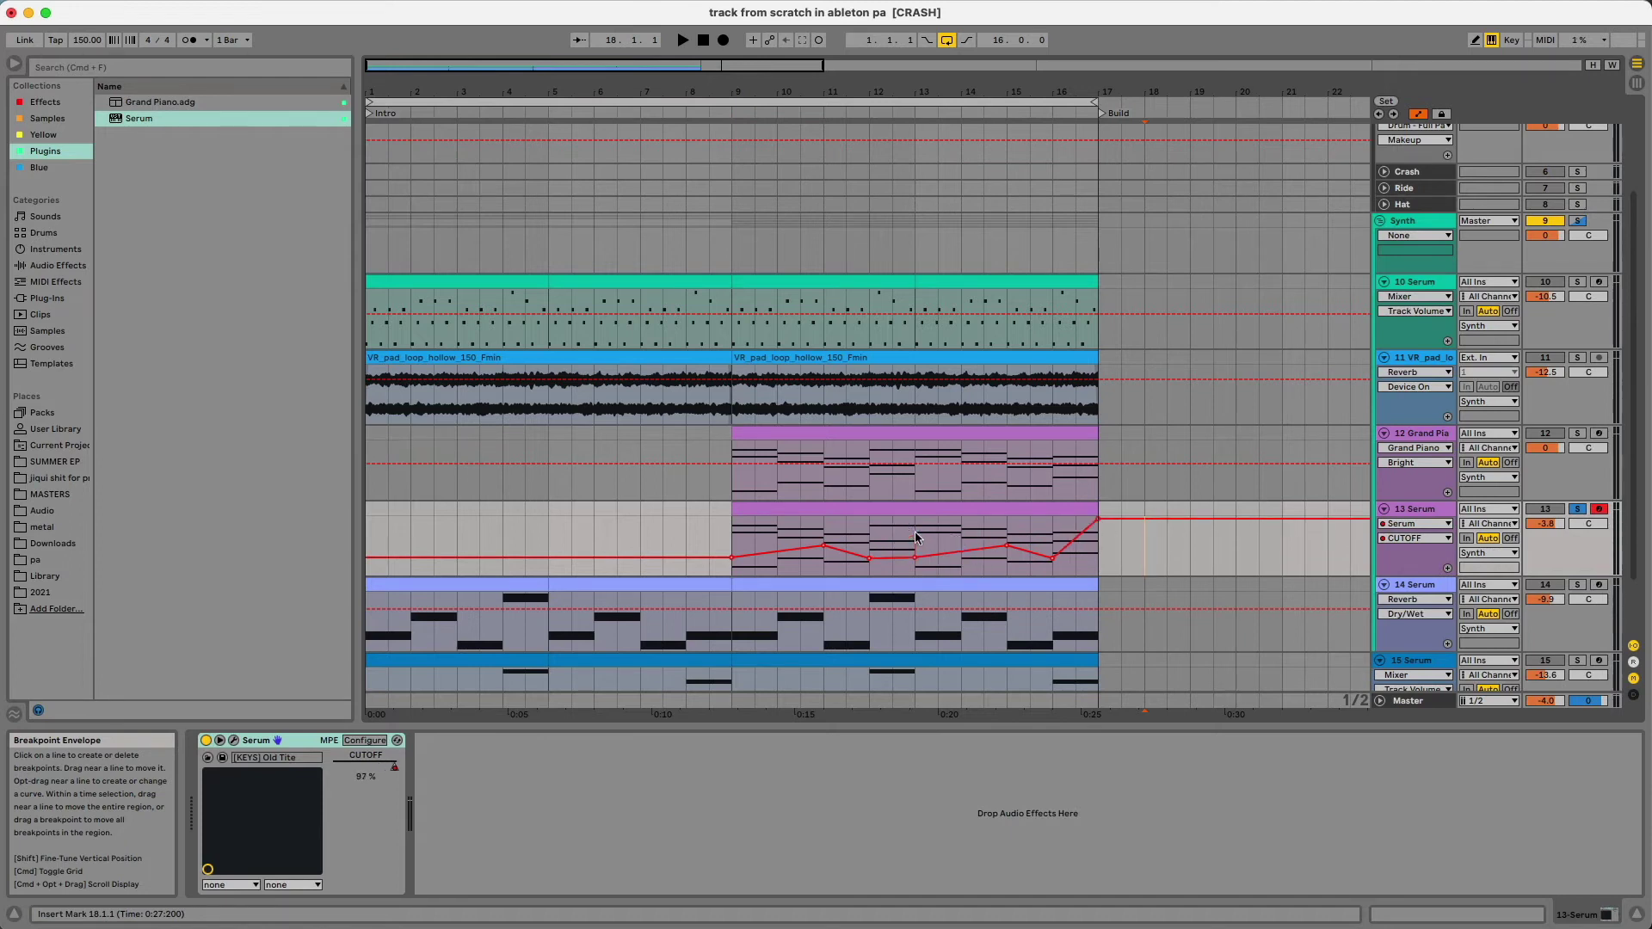
# Reshape the 13 Serum track's CUTOFF automation so it peaks at bar 13, and audition it from bar 8
pyautogui.press('super+z')
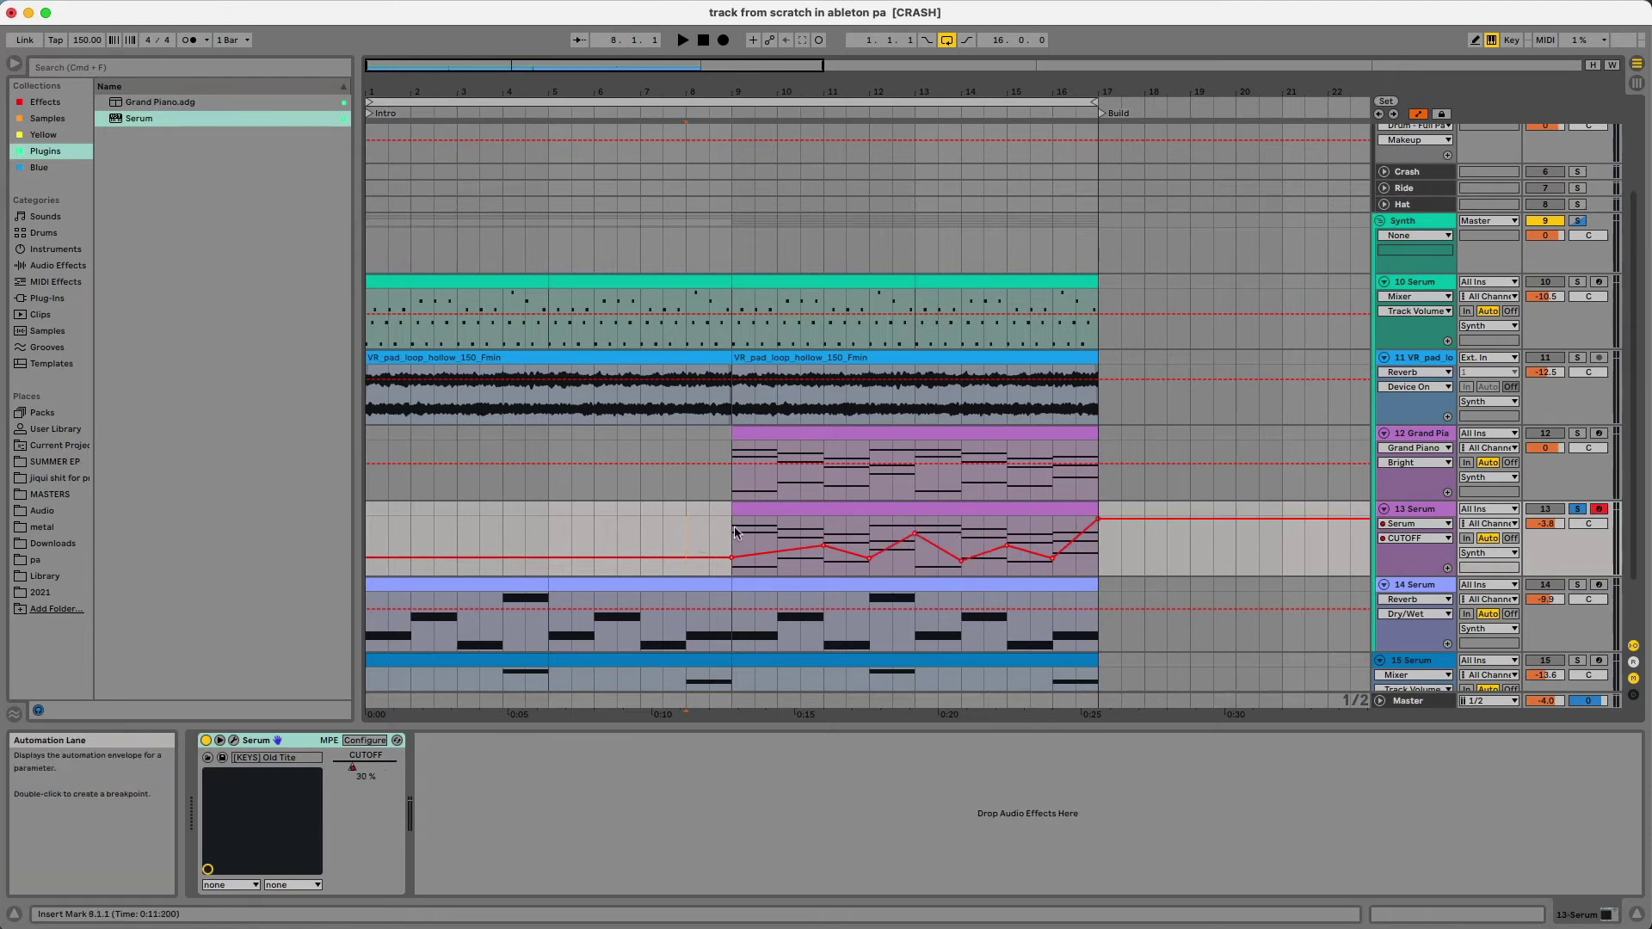
pyautogui.press('space')
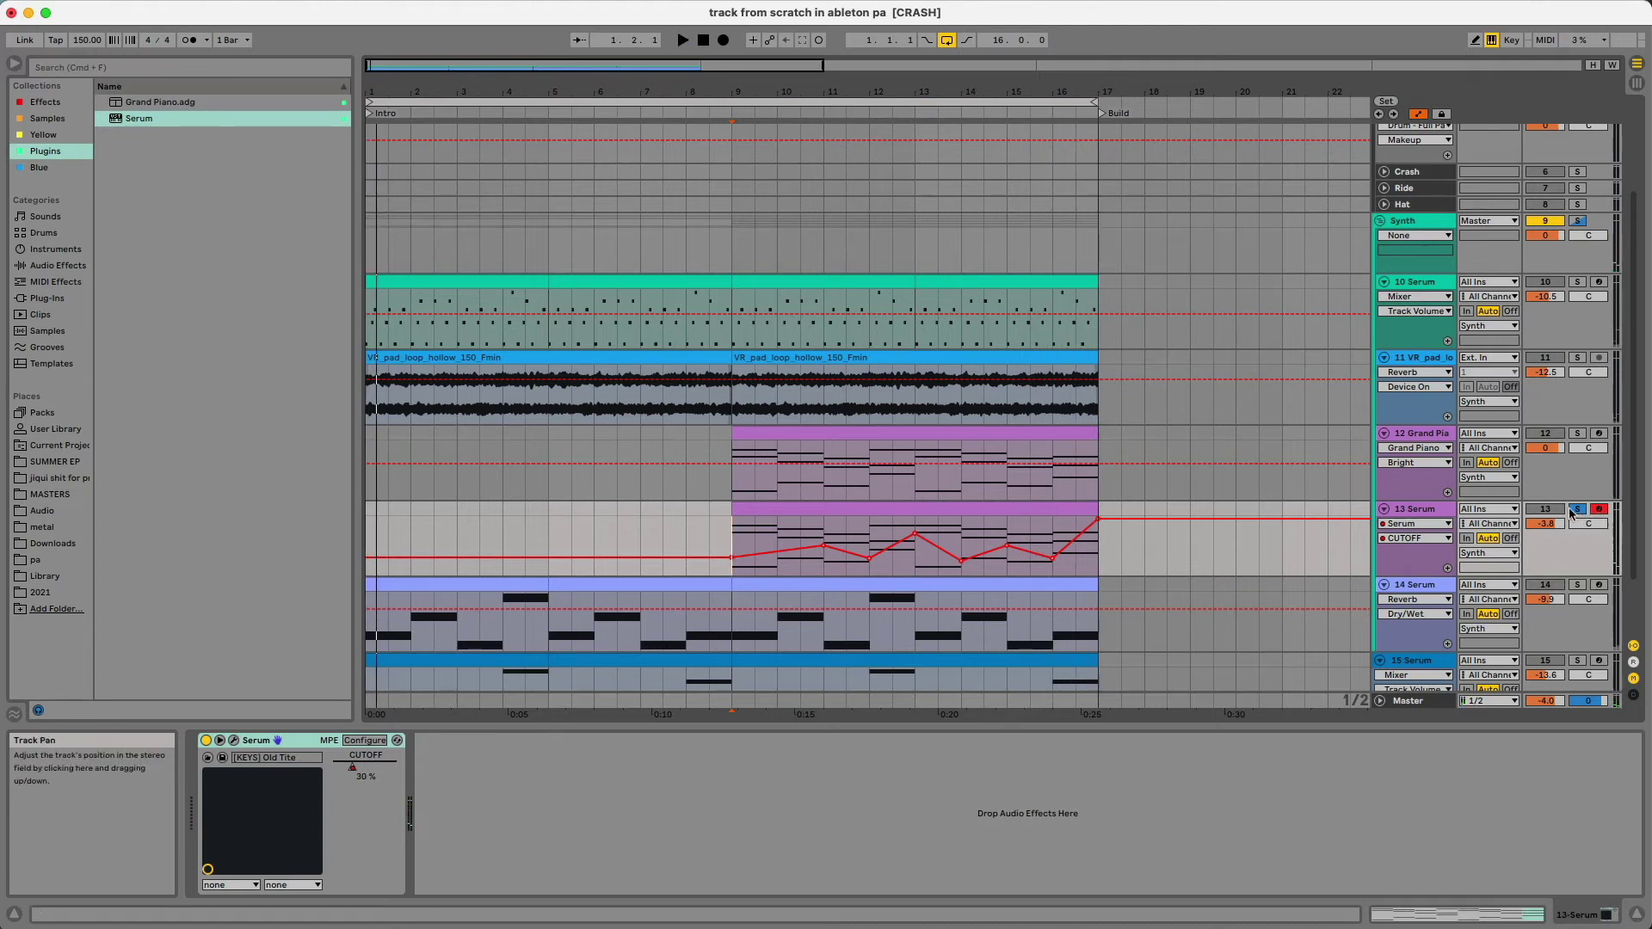
# Unsolo the 13 Serum track, and lower its volume to -5.6 dB while the full mix plays from bar 9
pyautogui.press('space')
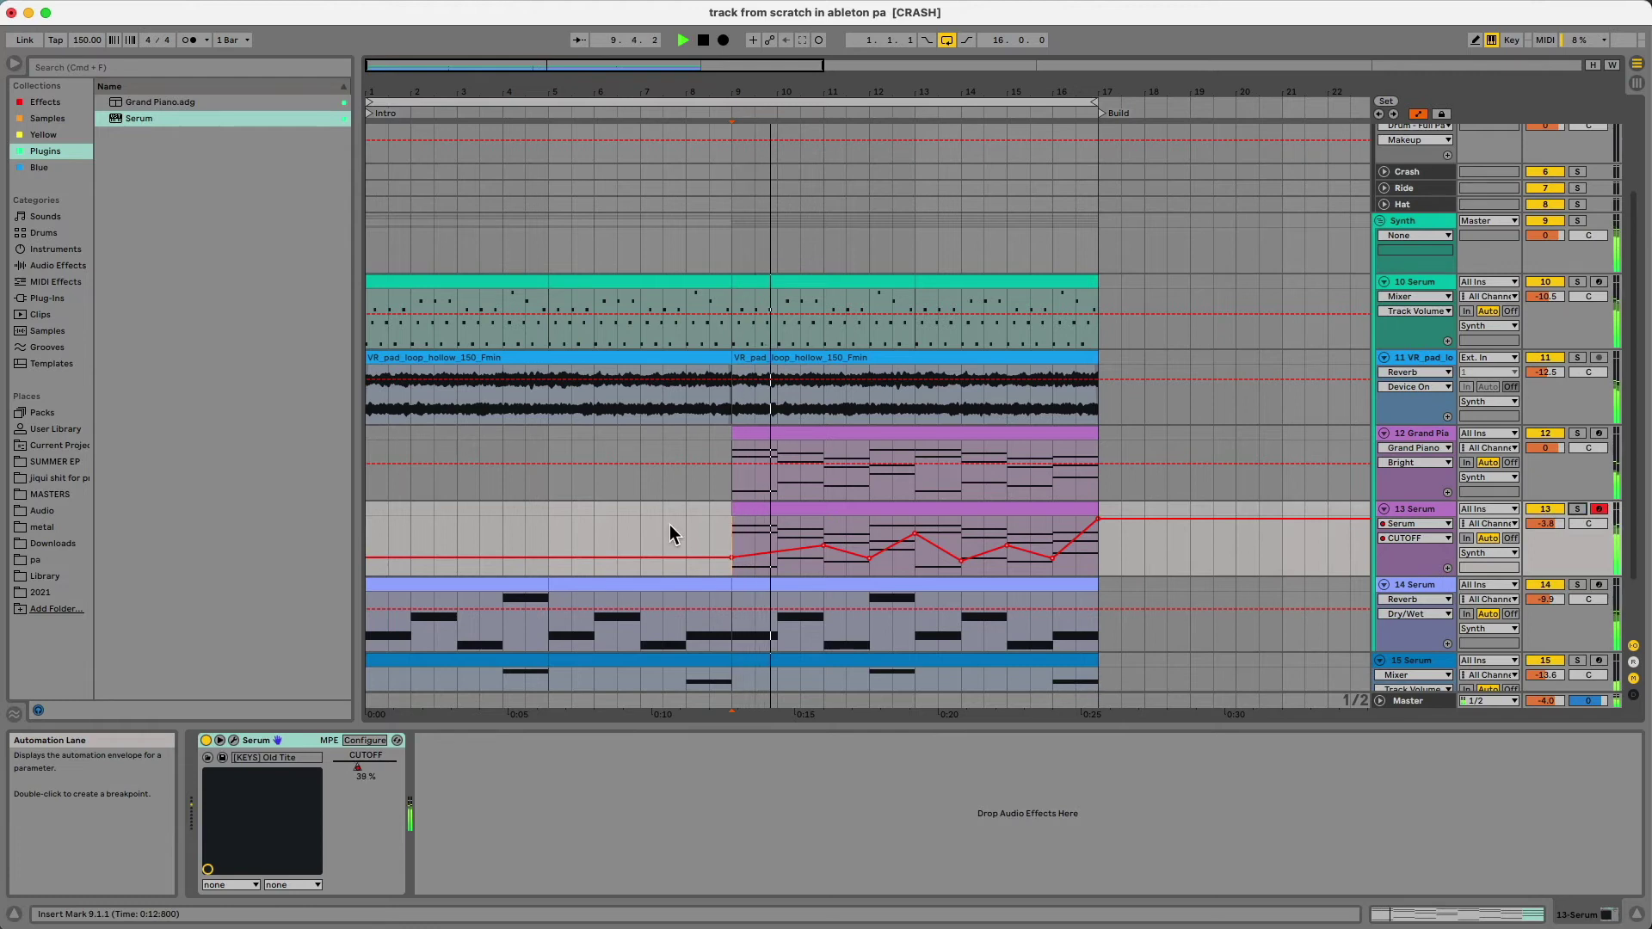
pyautogui.moveTo(1538, 523); pyautogui.dragTo(1532, 525)
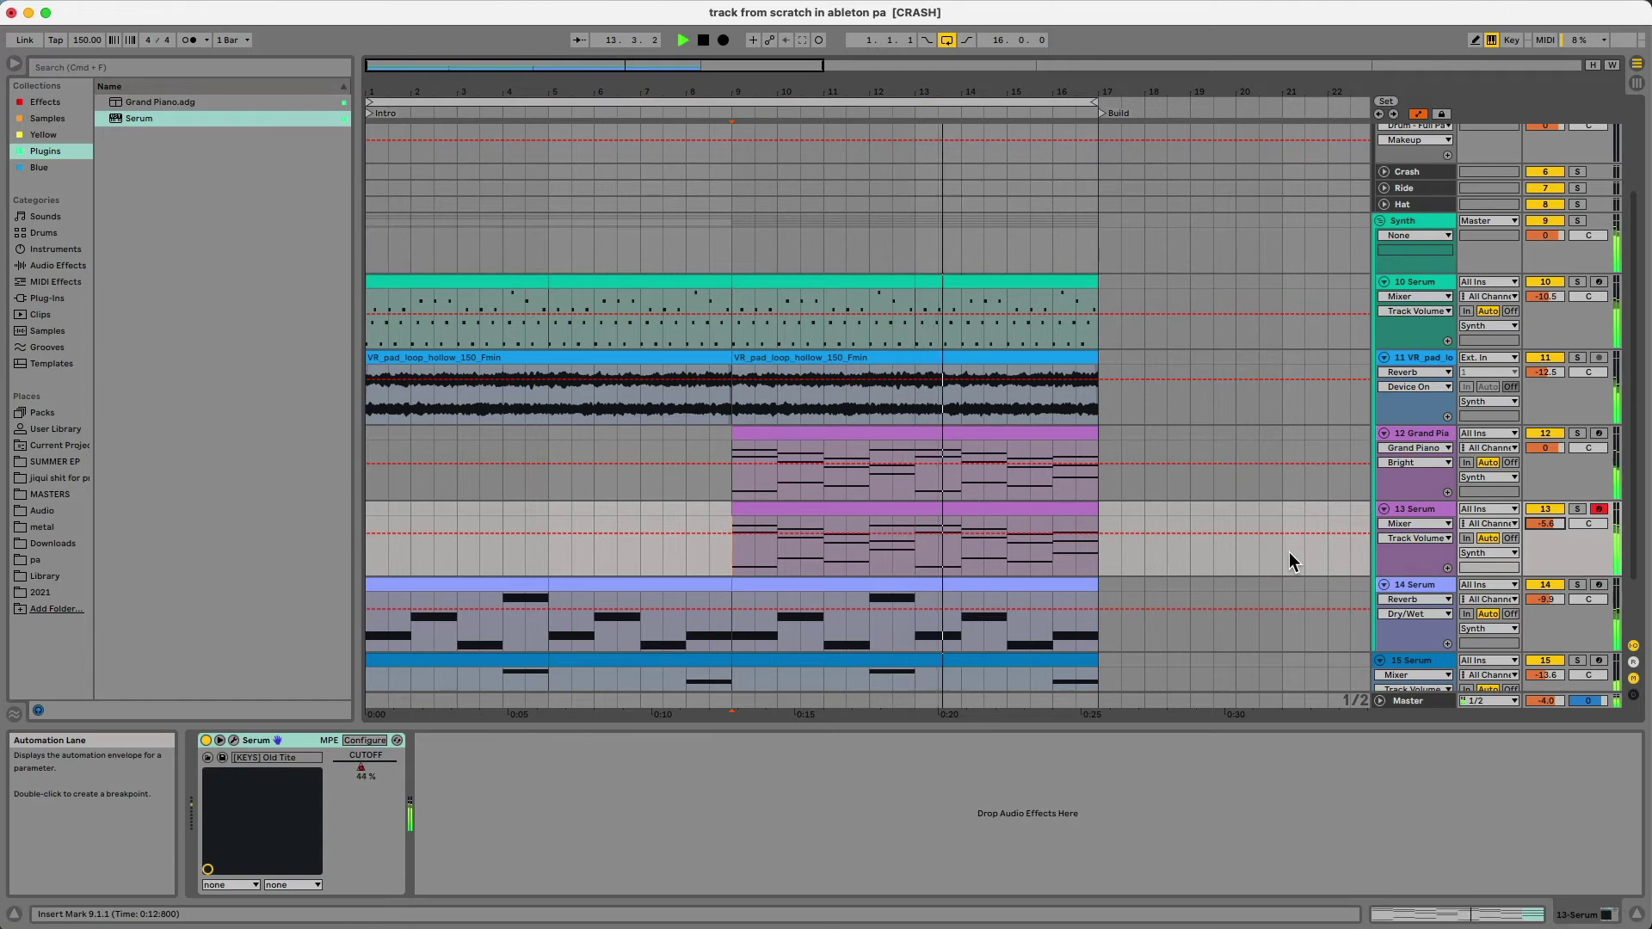
# Delete the 14 Serum track's clips in bars 1–8 so that the layer starts at bar 9
pyautogui.click(1636, 914)
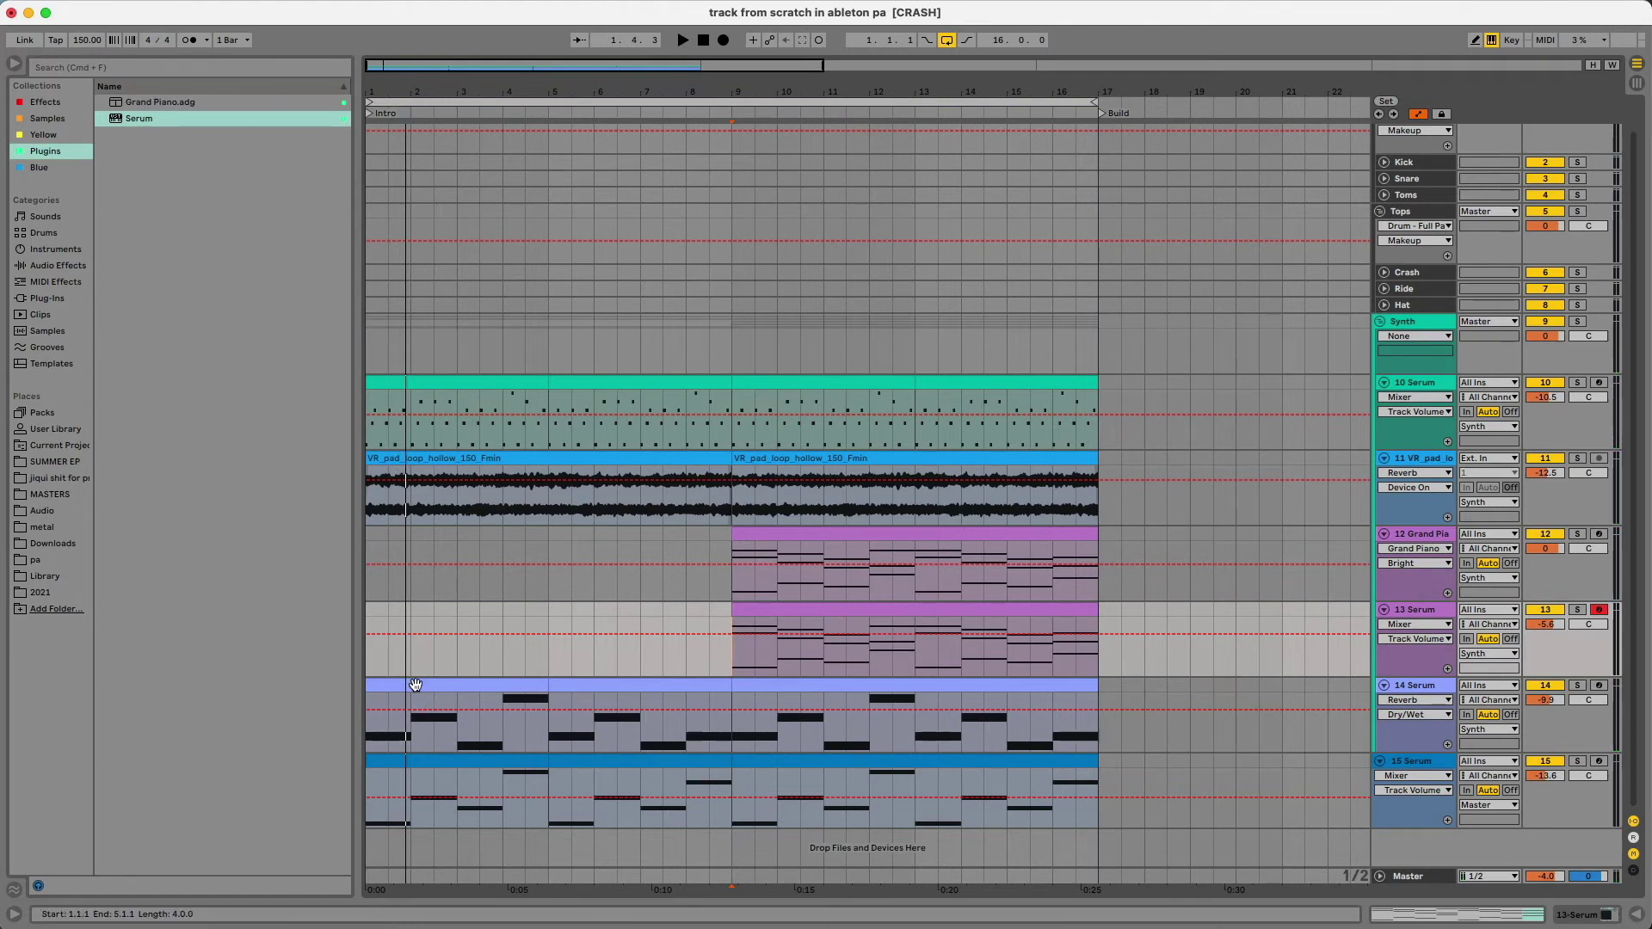
pyautogui.moveTo(415, 686); pyautogui.dragTo(601, 686)
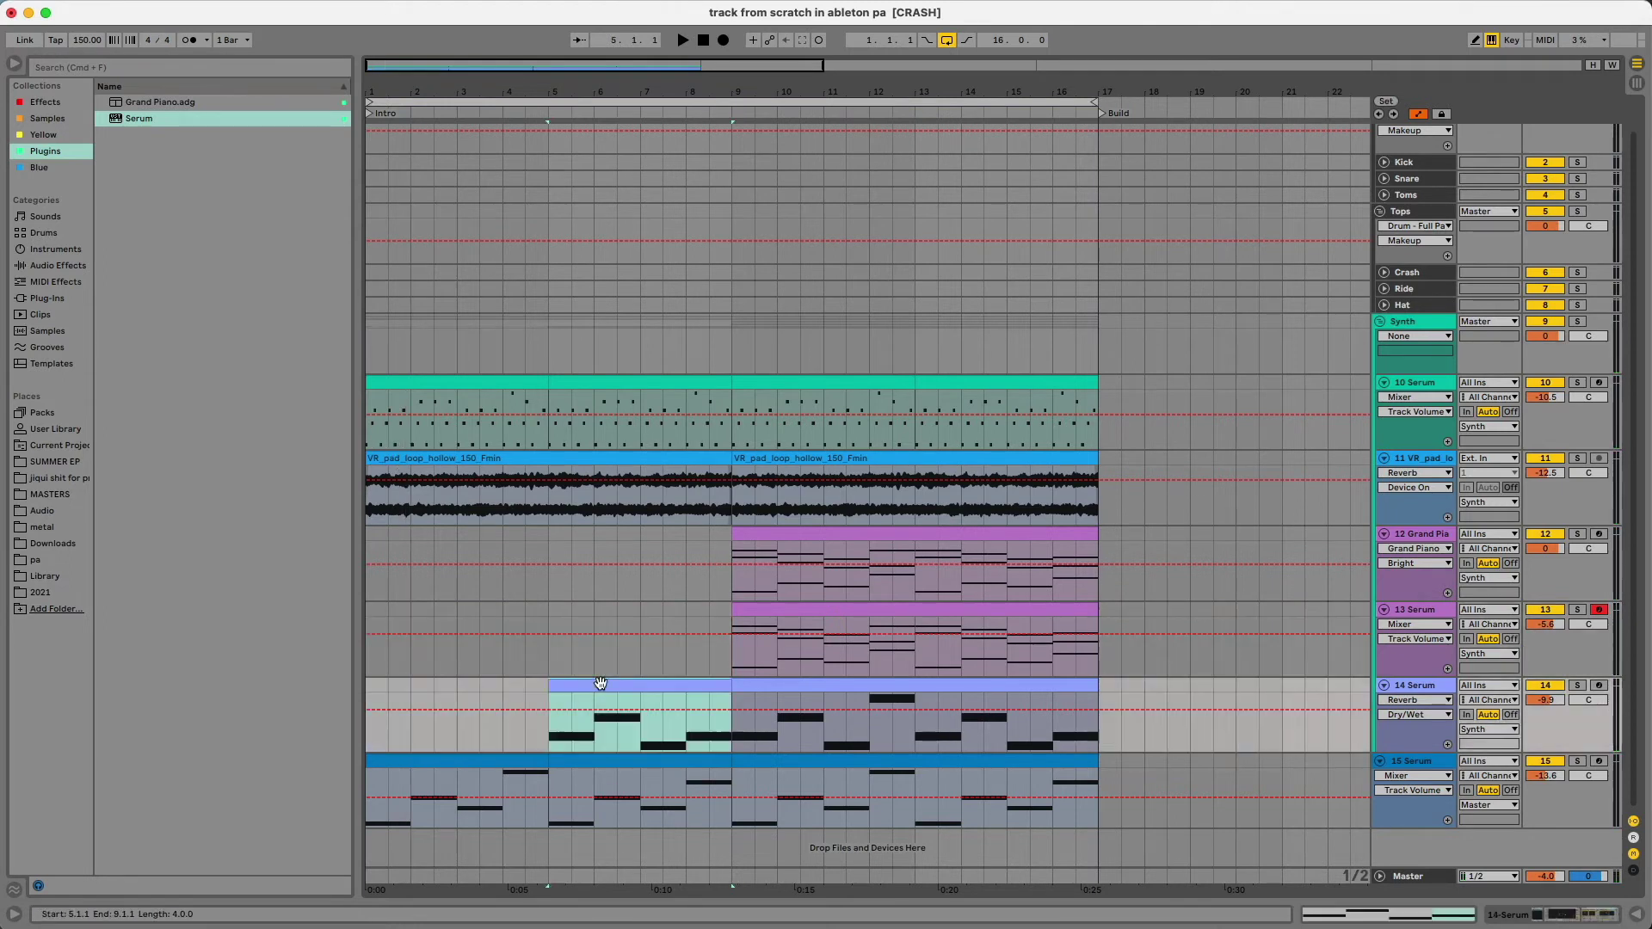
# Add an Auto Filter to the 15 Serum bass track and show its Frequency automation in the lane
pyautogui.click(455, 761)
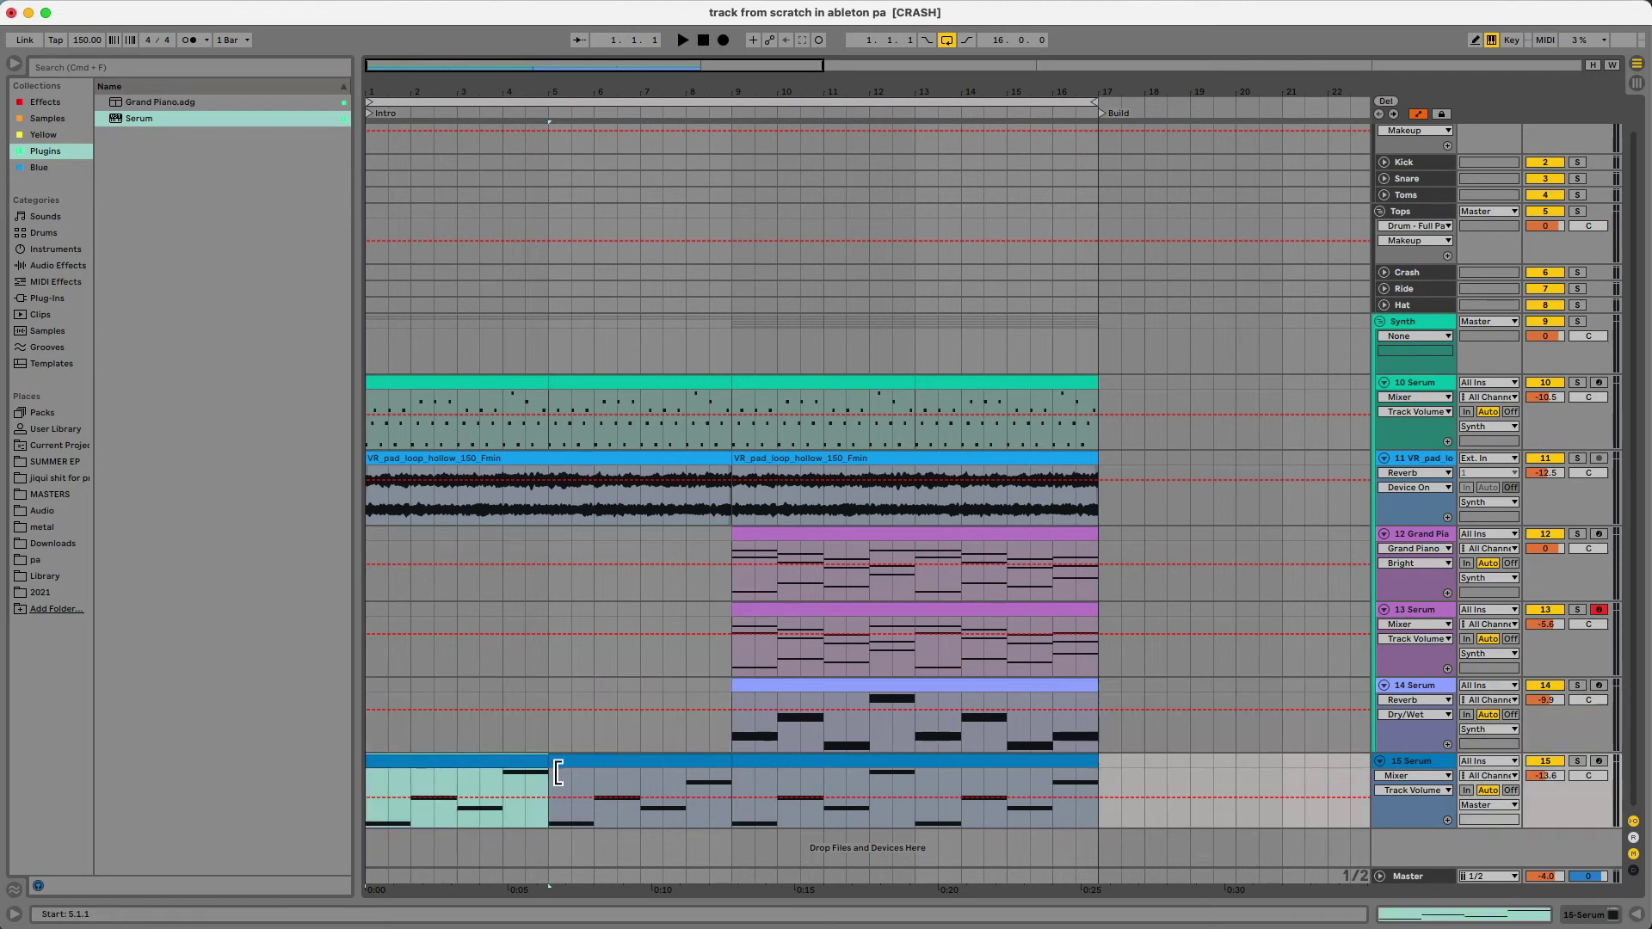
pyautogui.click(57, 266)
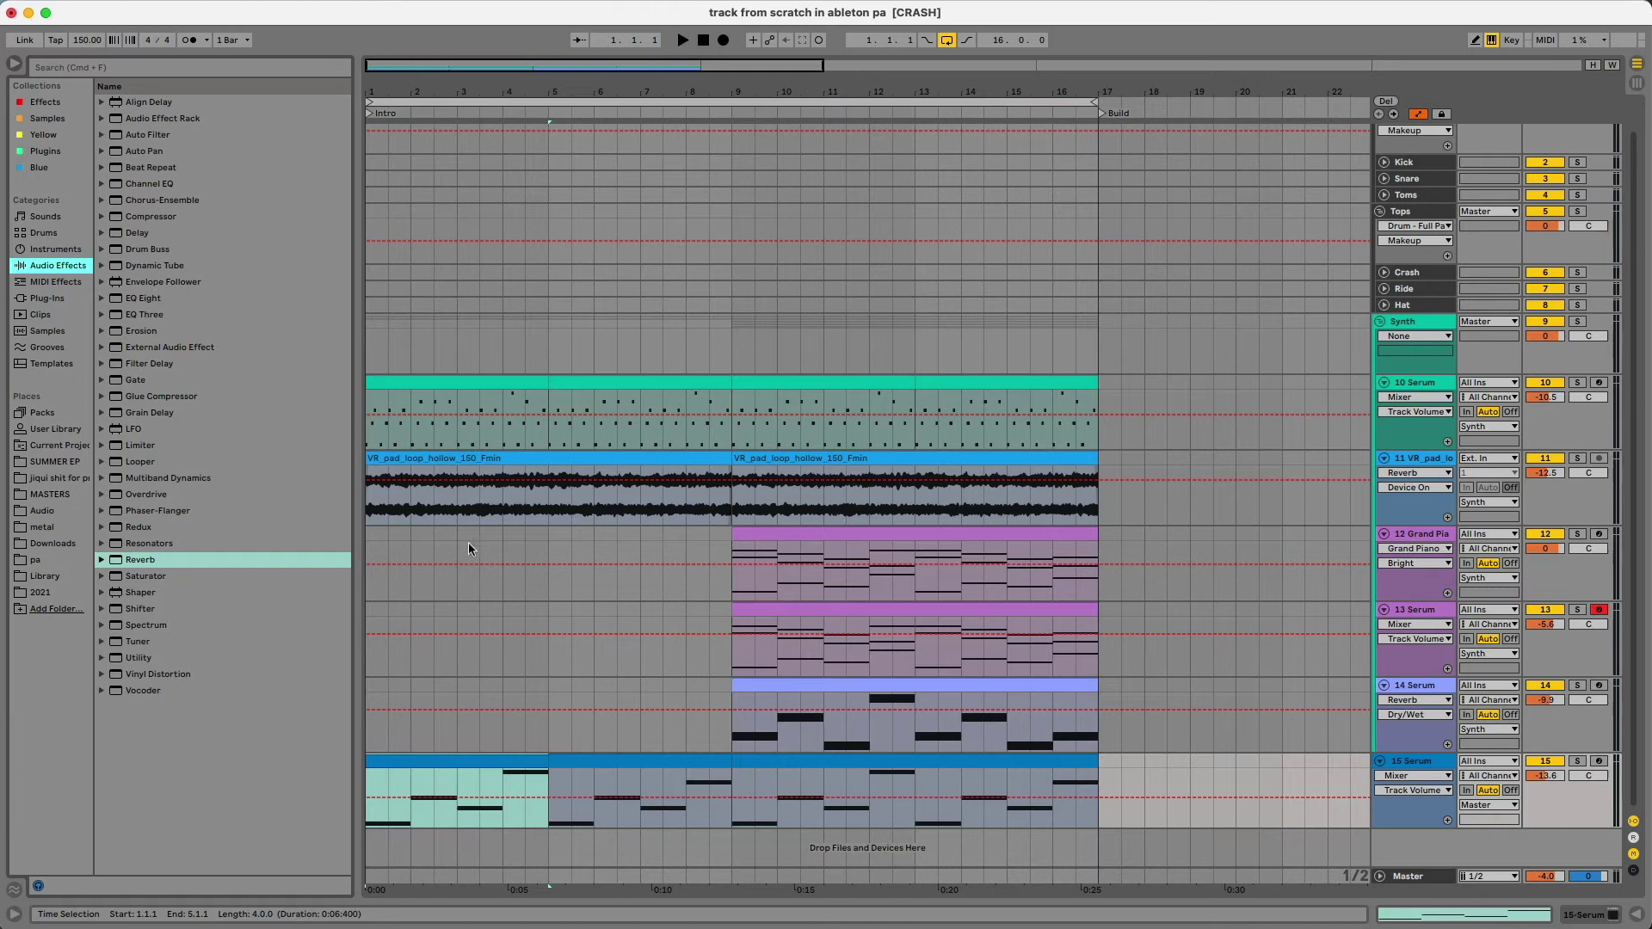
pyautogui.moveTo(135, 136); pyautogui.dragTo(529, 679)
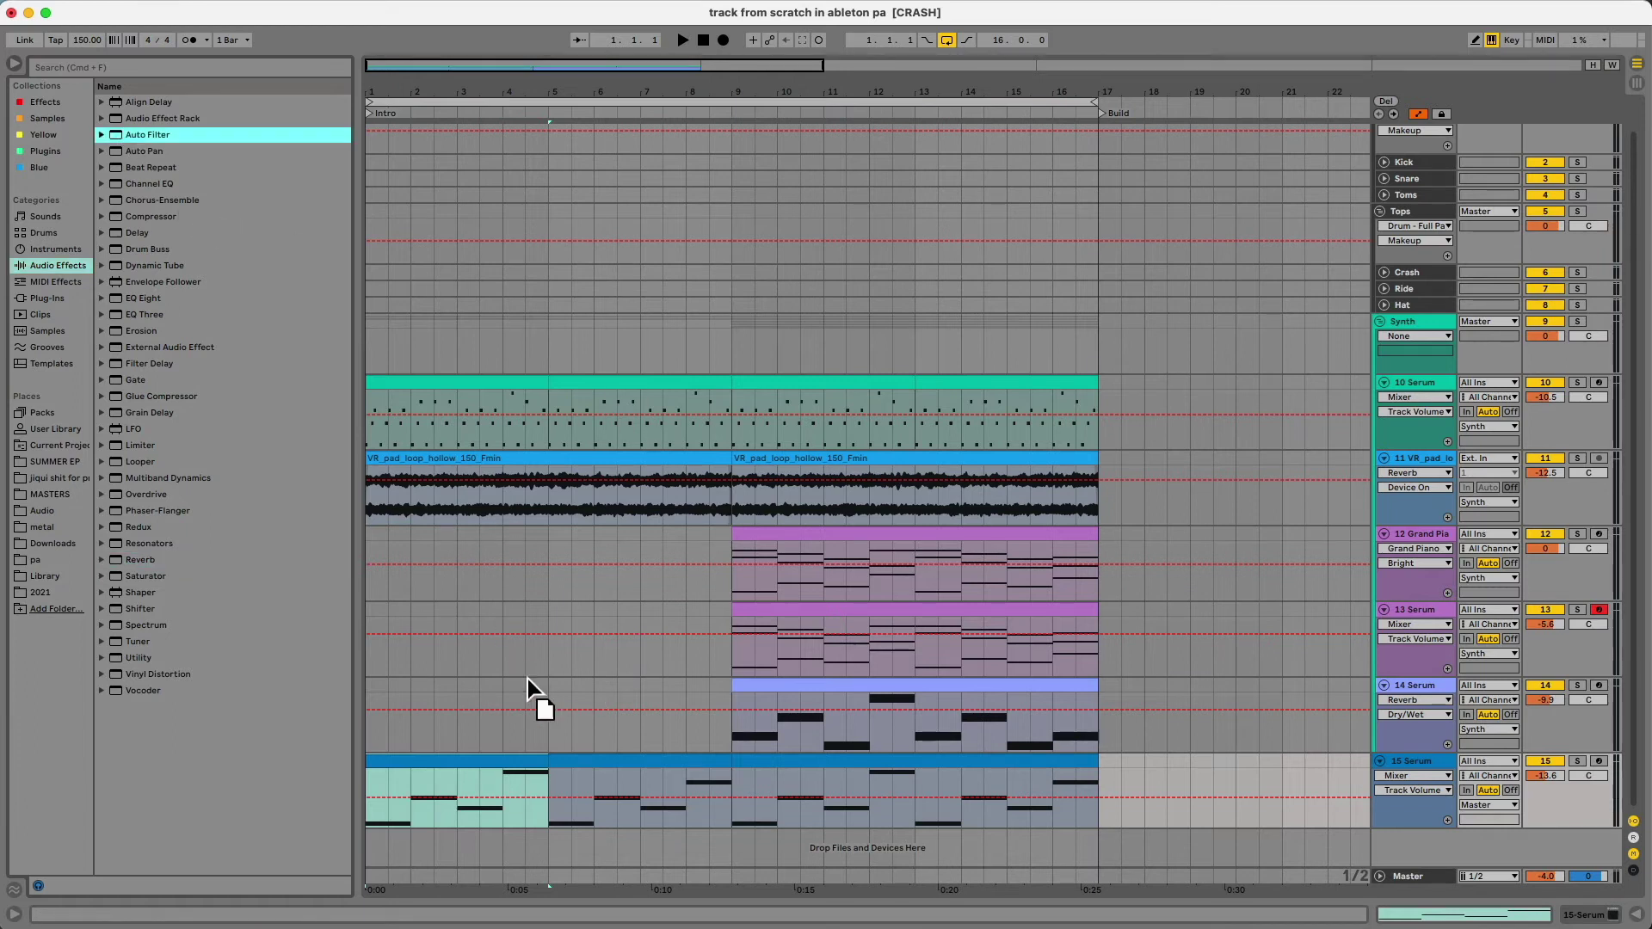
pyautogui.moveTo(560, 772); pyautogui.dragTo(587, 756)
pyautogui.rightClick(590, 786)
pyautogui.click(609, 796)
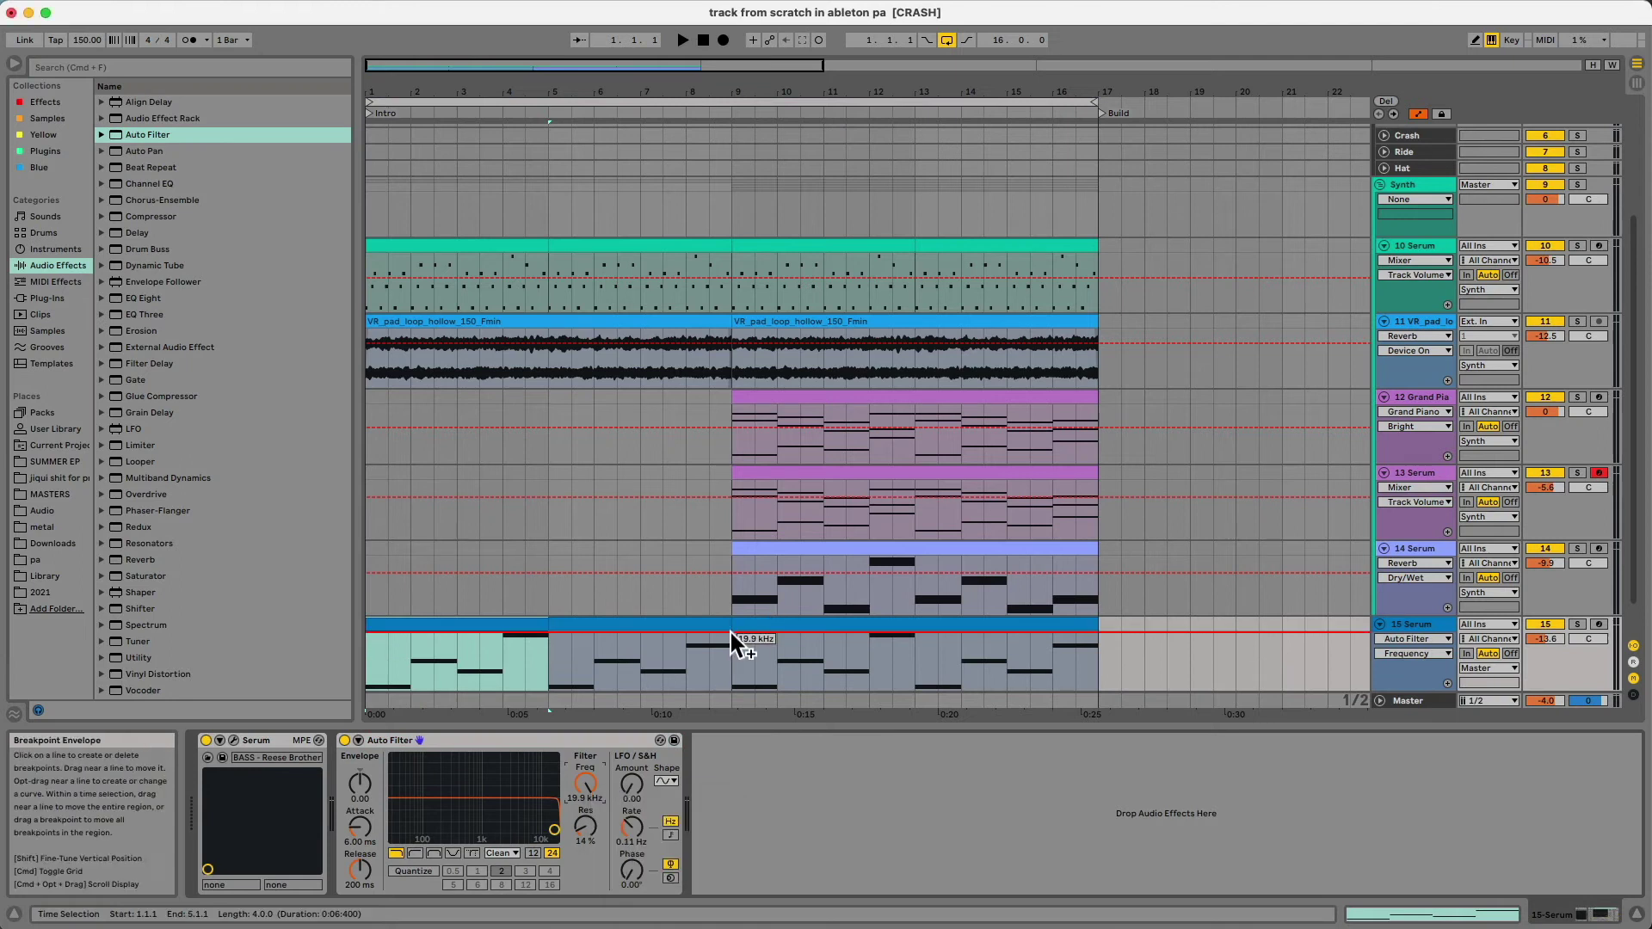
# Automate the bass Auto Filter's Frequency from 26.0 Hz at bar 1 up to 19.9 kHz at bar 9, and play the intro
pyautogui.click(731, 632)
pyautogui.moveTo(364, 632); pyautogui.dragTo(367, 687)
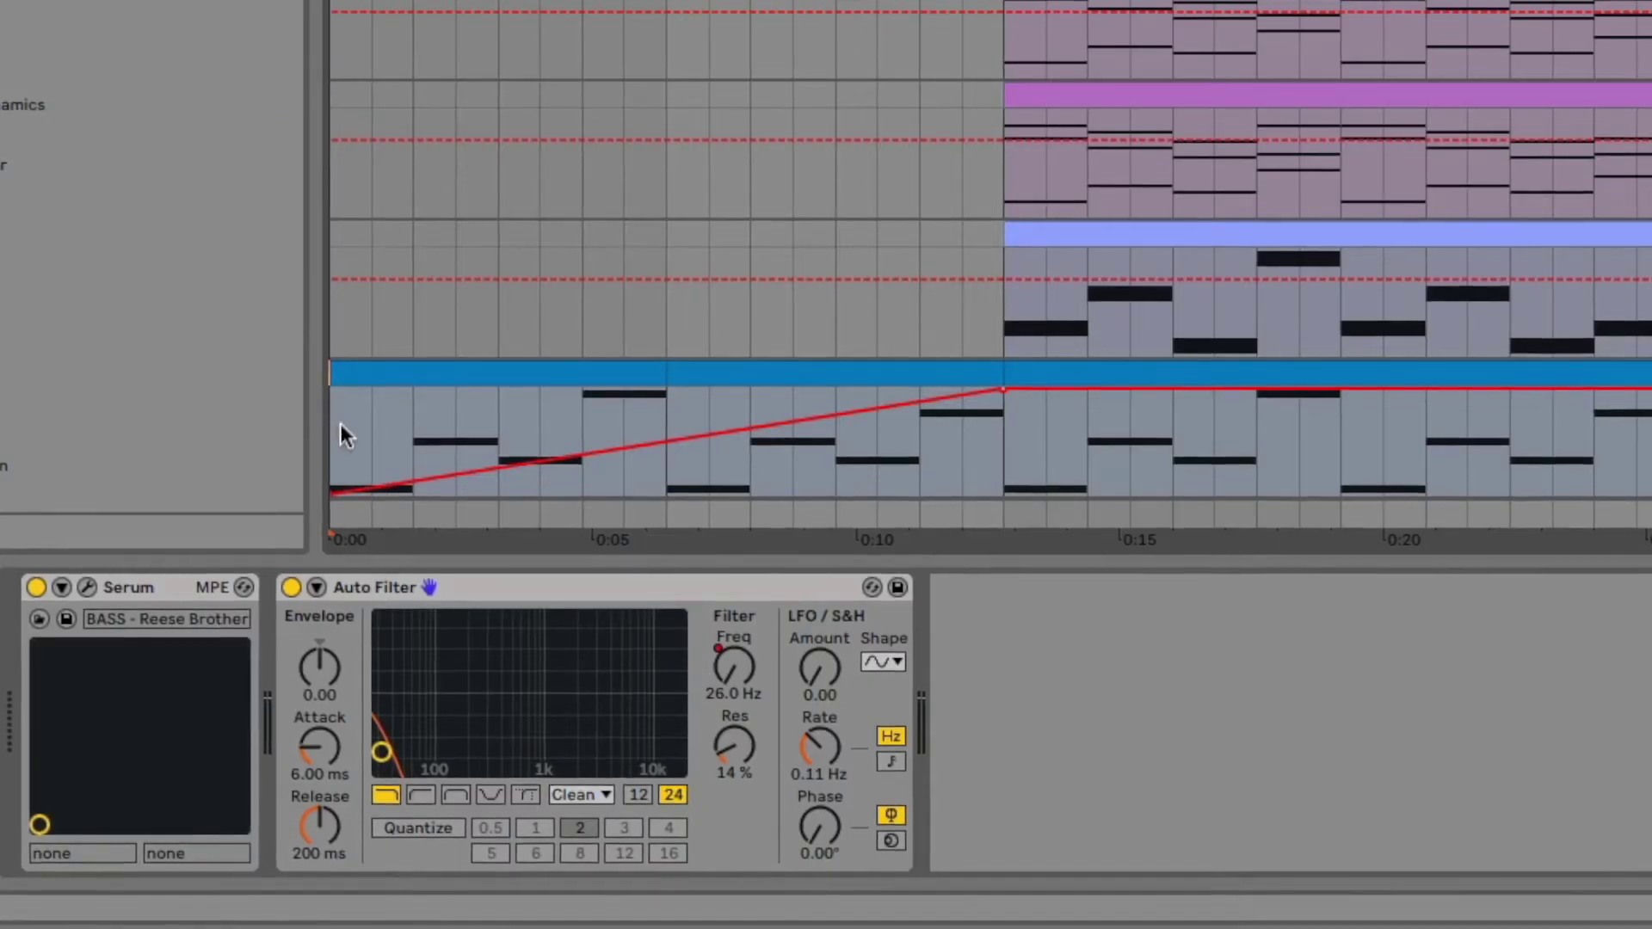
pyautogui.click(339, 423)
pyautogui.press('space')
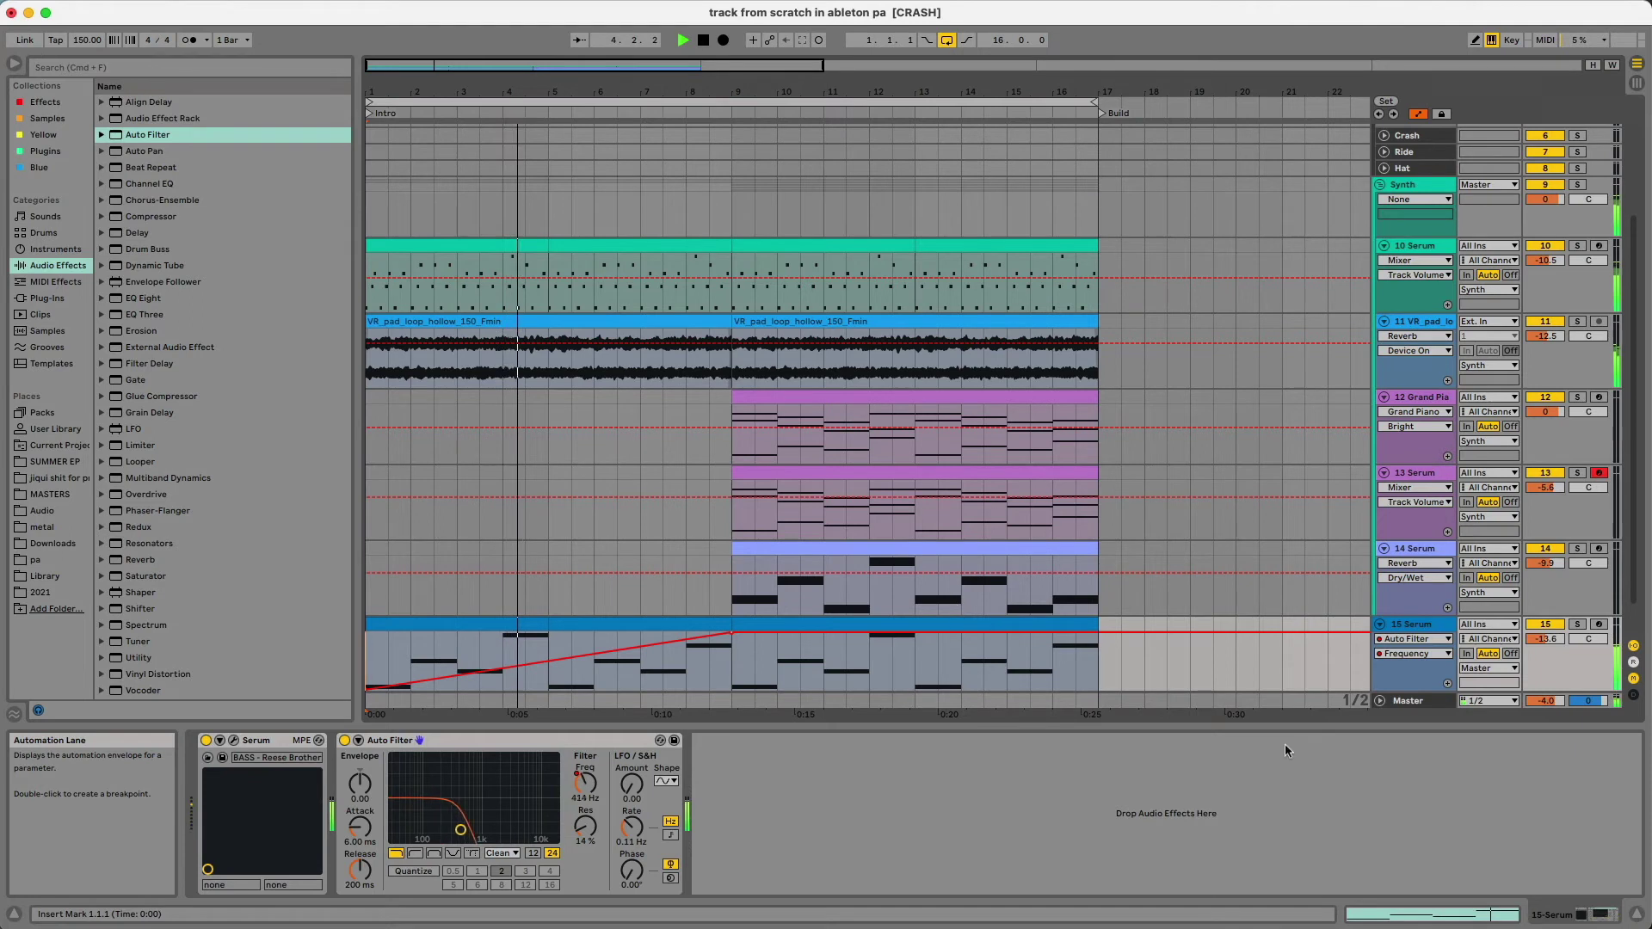
pyautogui.press('super+alt+l')
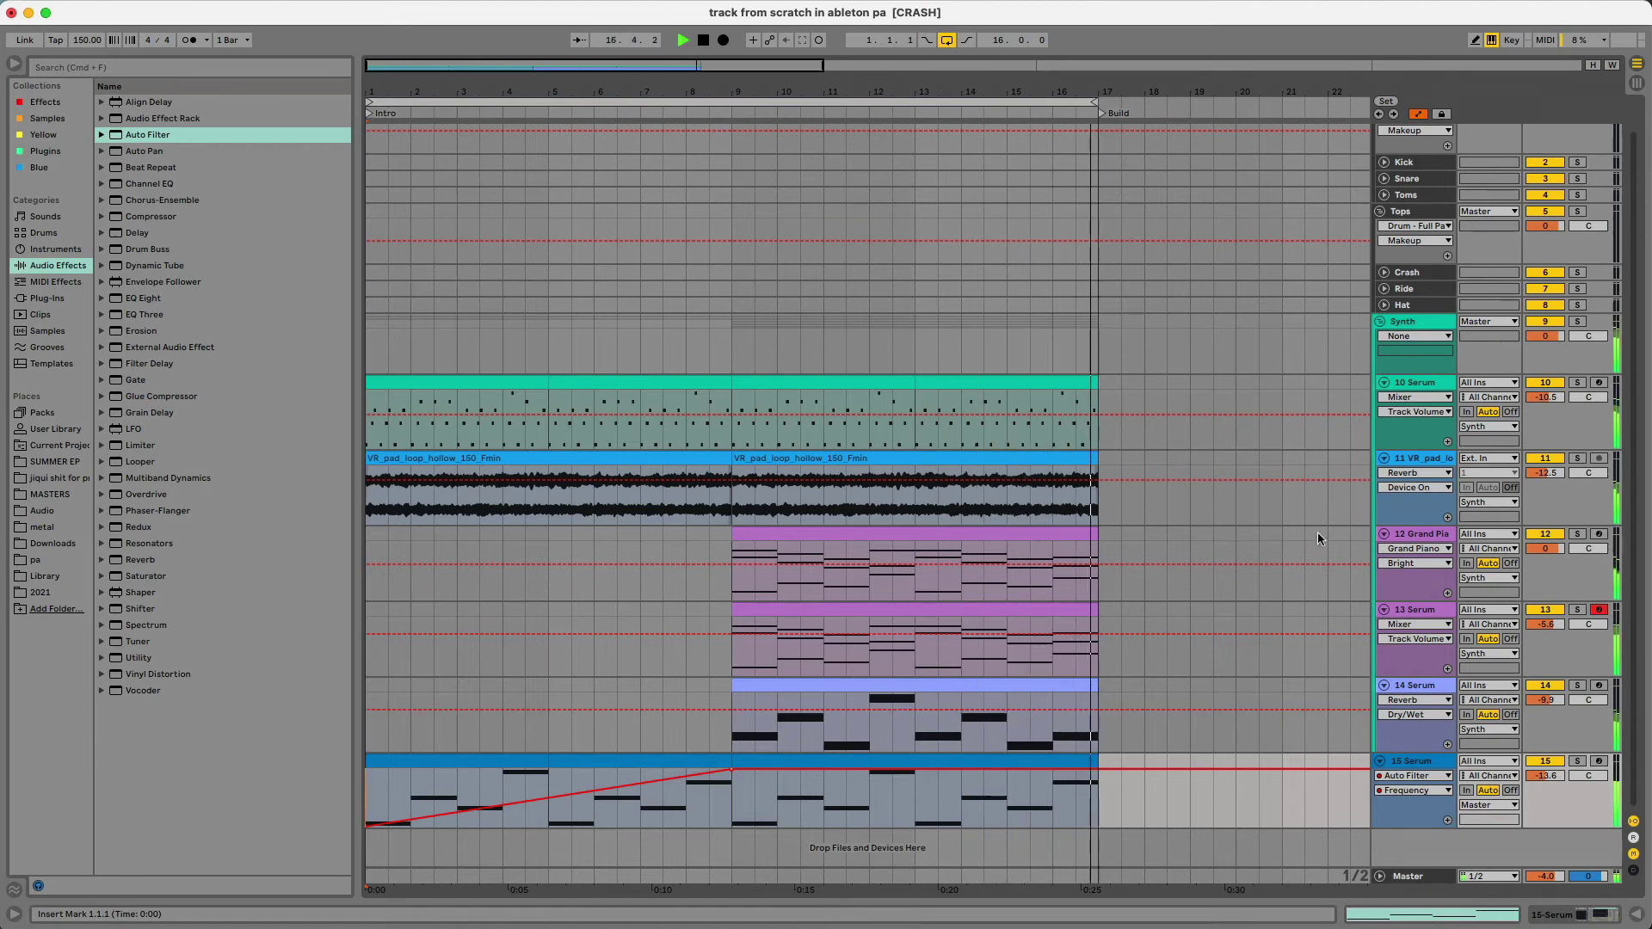
pyautogui.press('space')
# Put the 15 Serum track into its own group named Bass and unfold the track inside it
pyautogui.click(1380, 323)
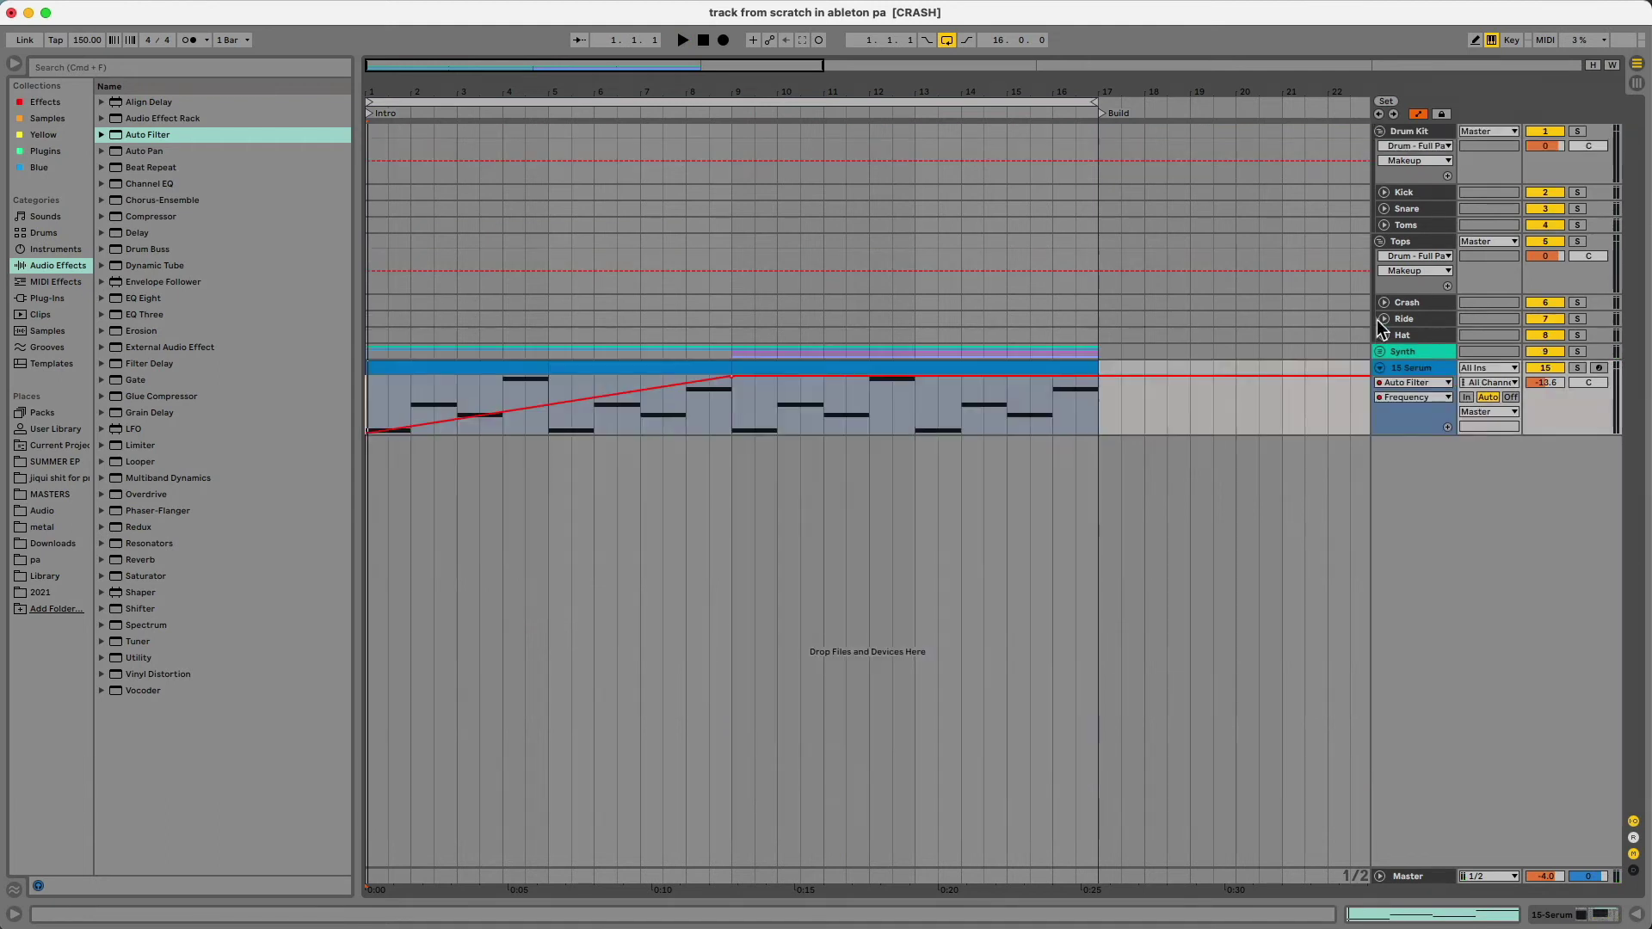
pyautogui.click(1380, 353)
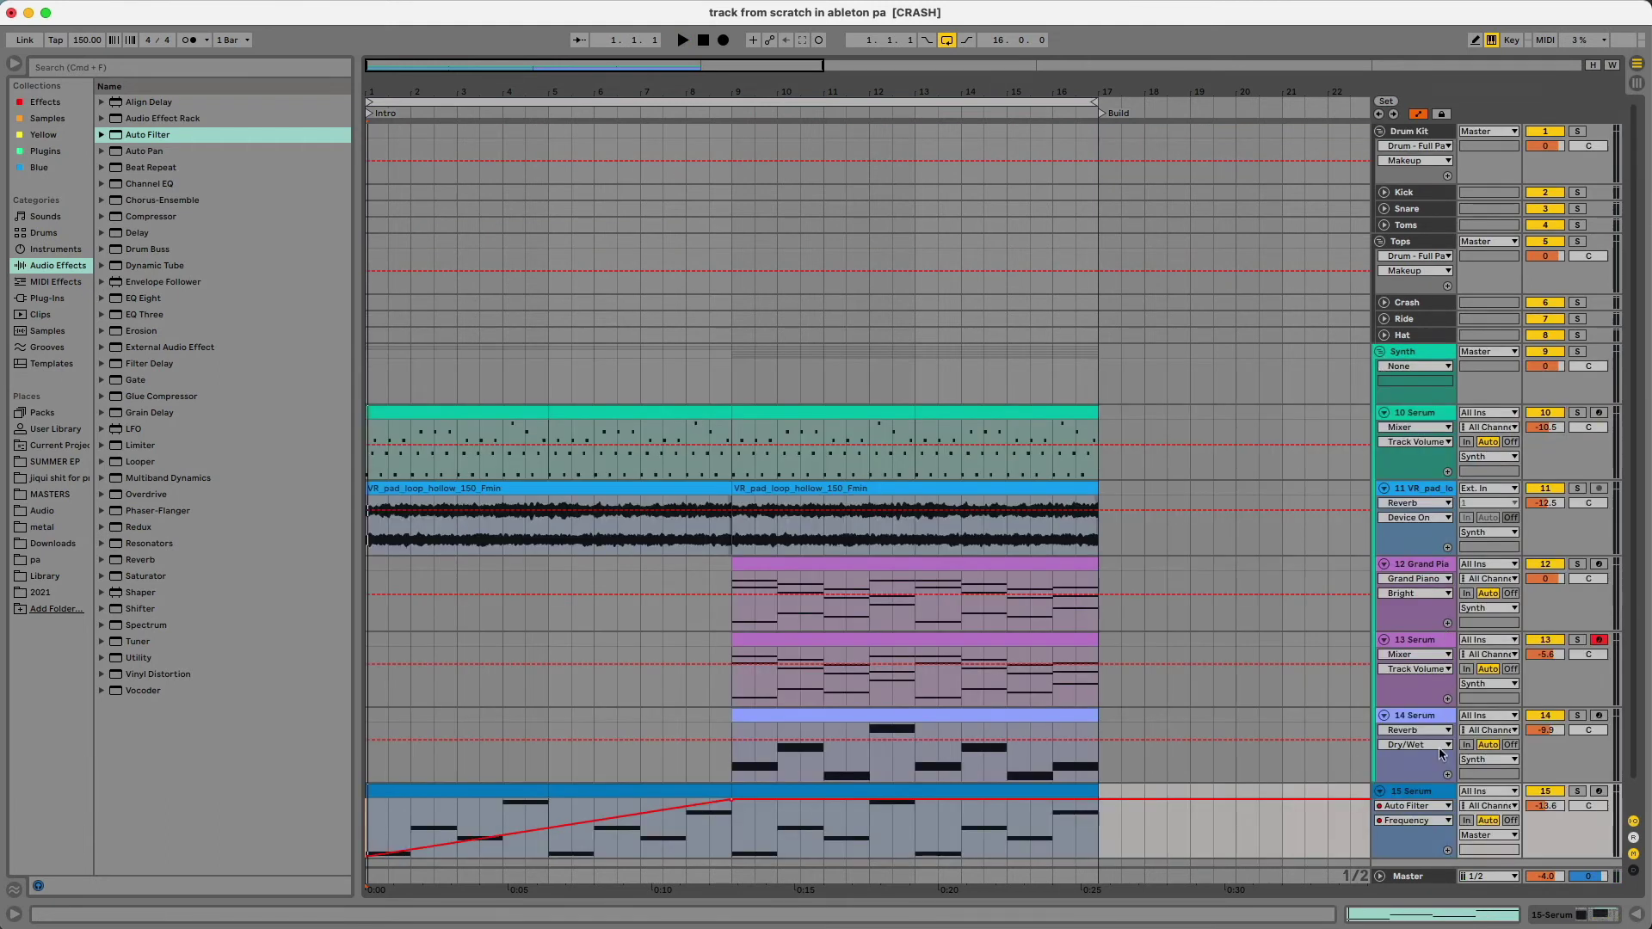
pyautogui.click(1382, 791)
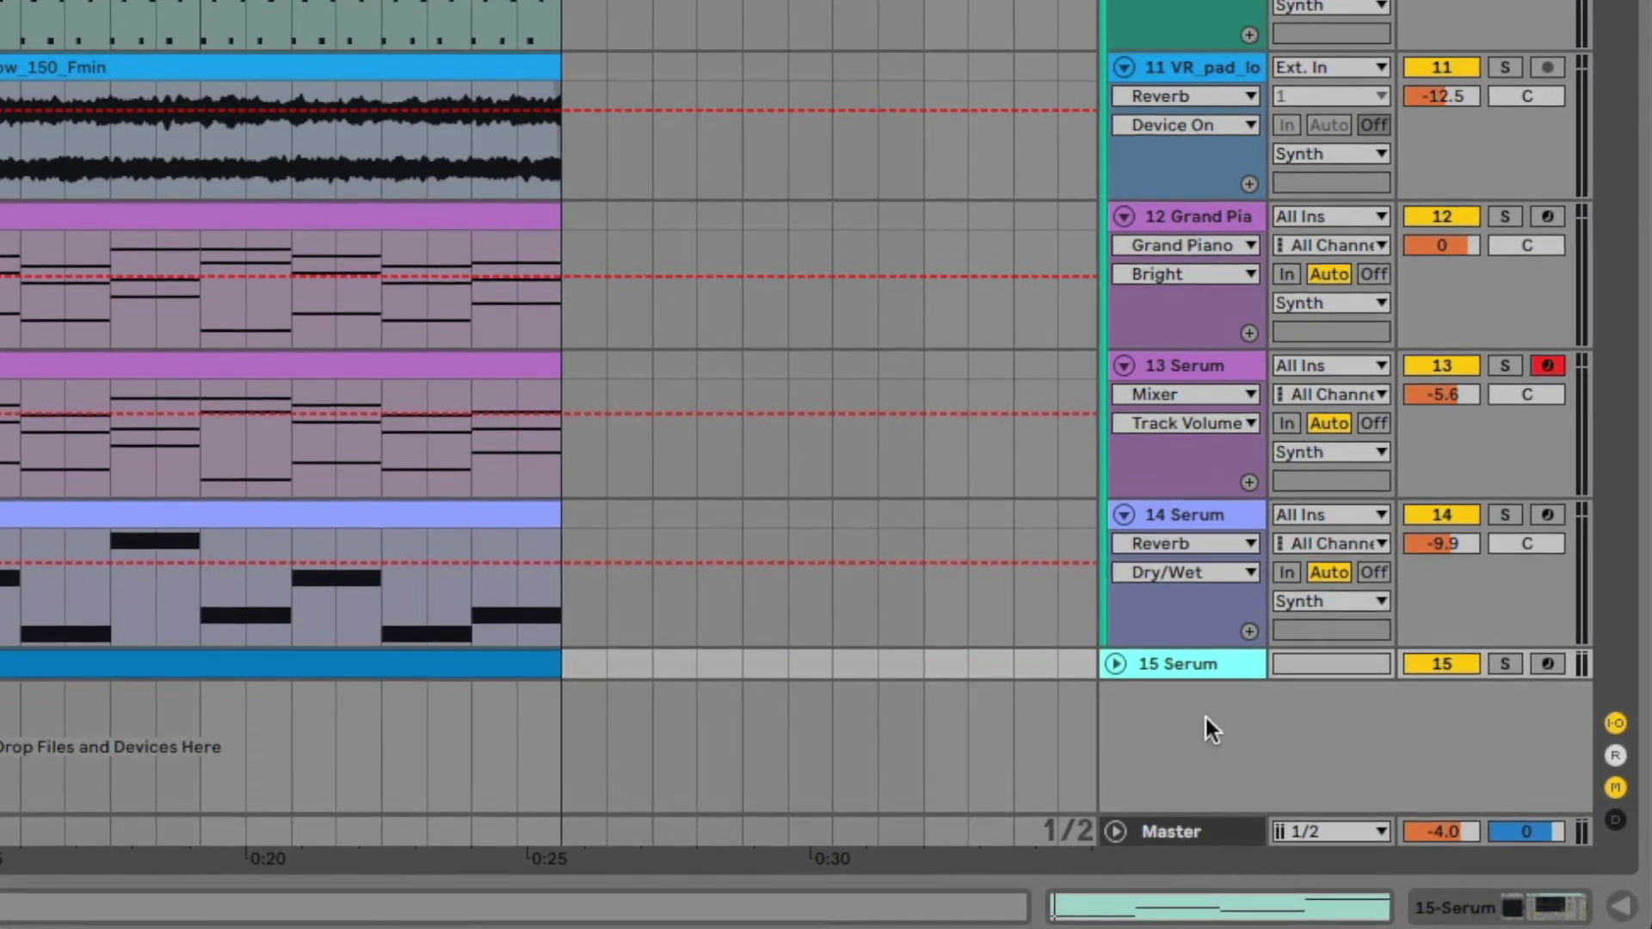
pyautogui.hotkey('ctrl', 'g')
pyautogui.hotkey('ctrl', 'r')
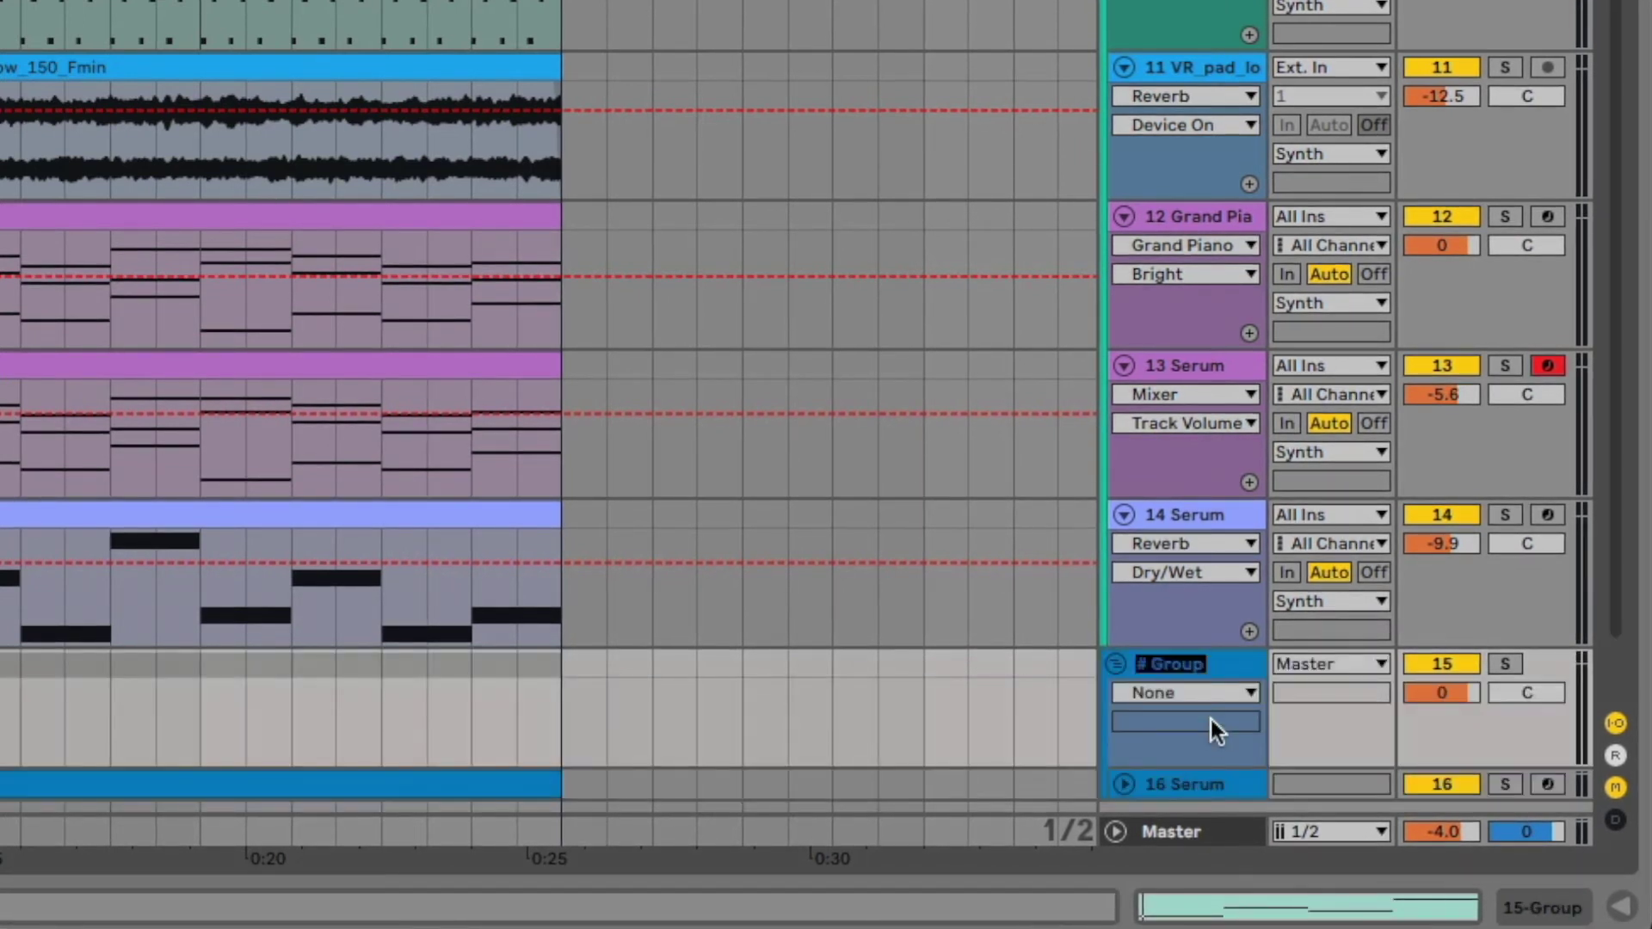
pyautogui.write('Bass')
pyautogui.press('Return')
pyautogui.scroll(-2, 1024, 557)
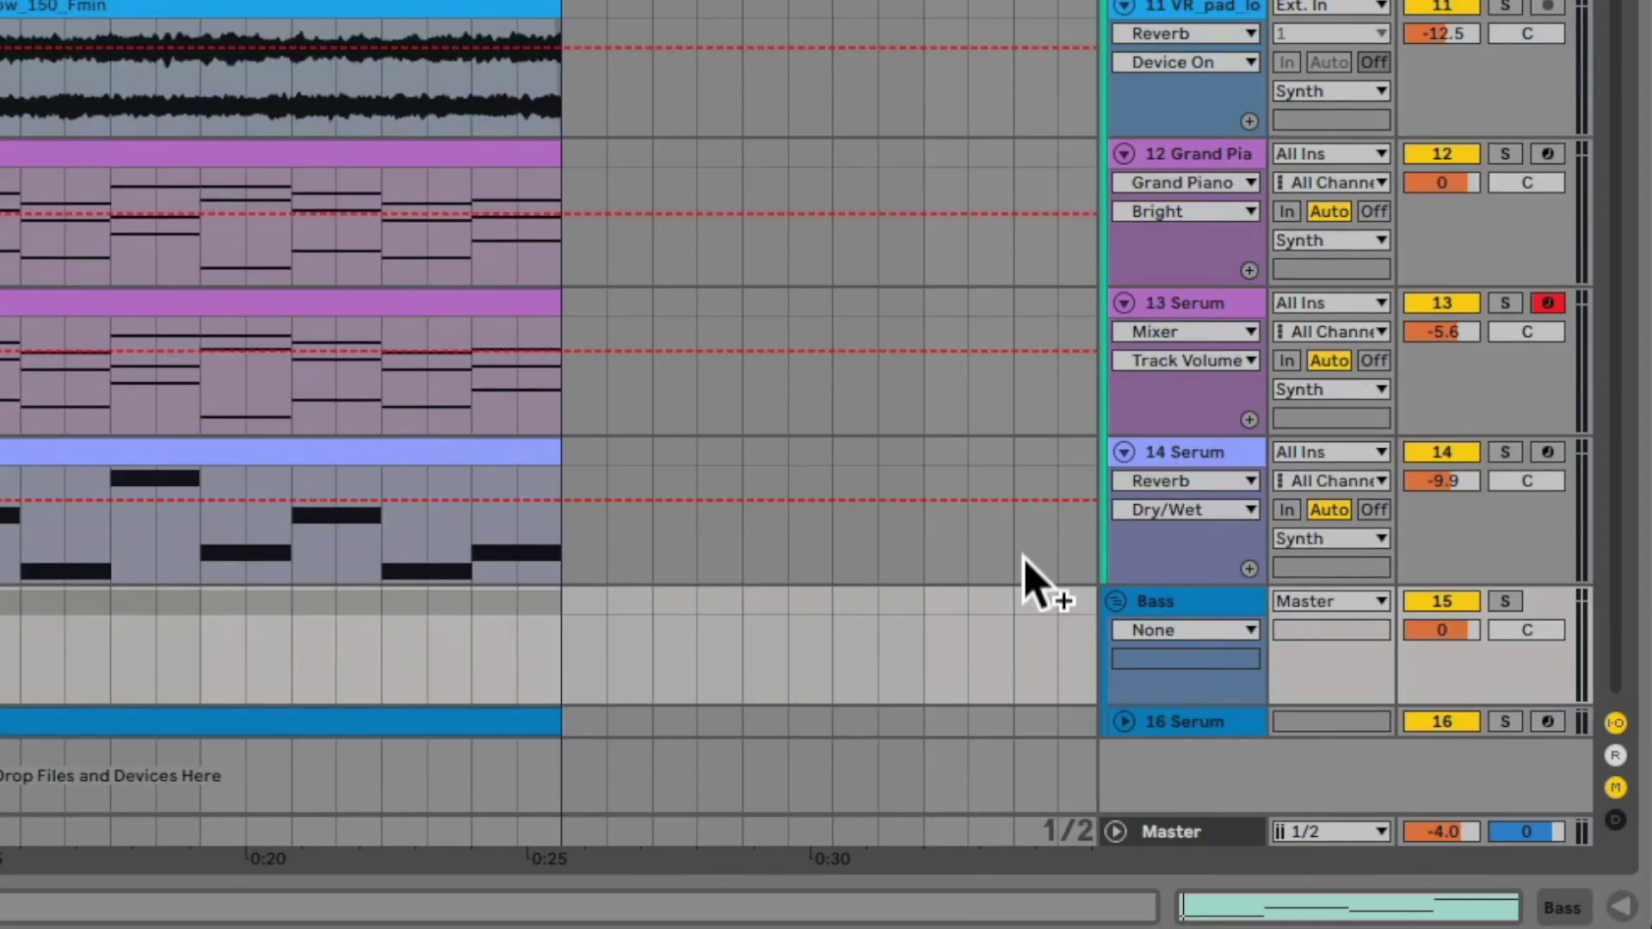
pyautogui.click(1113, 714)
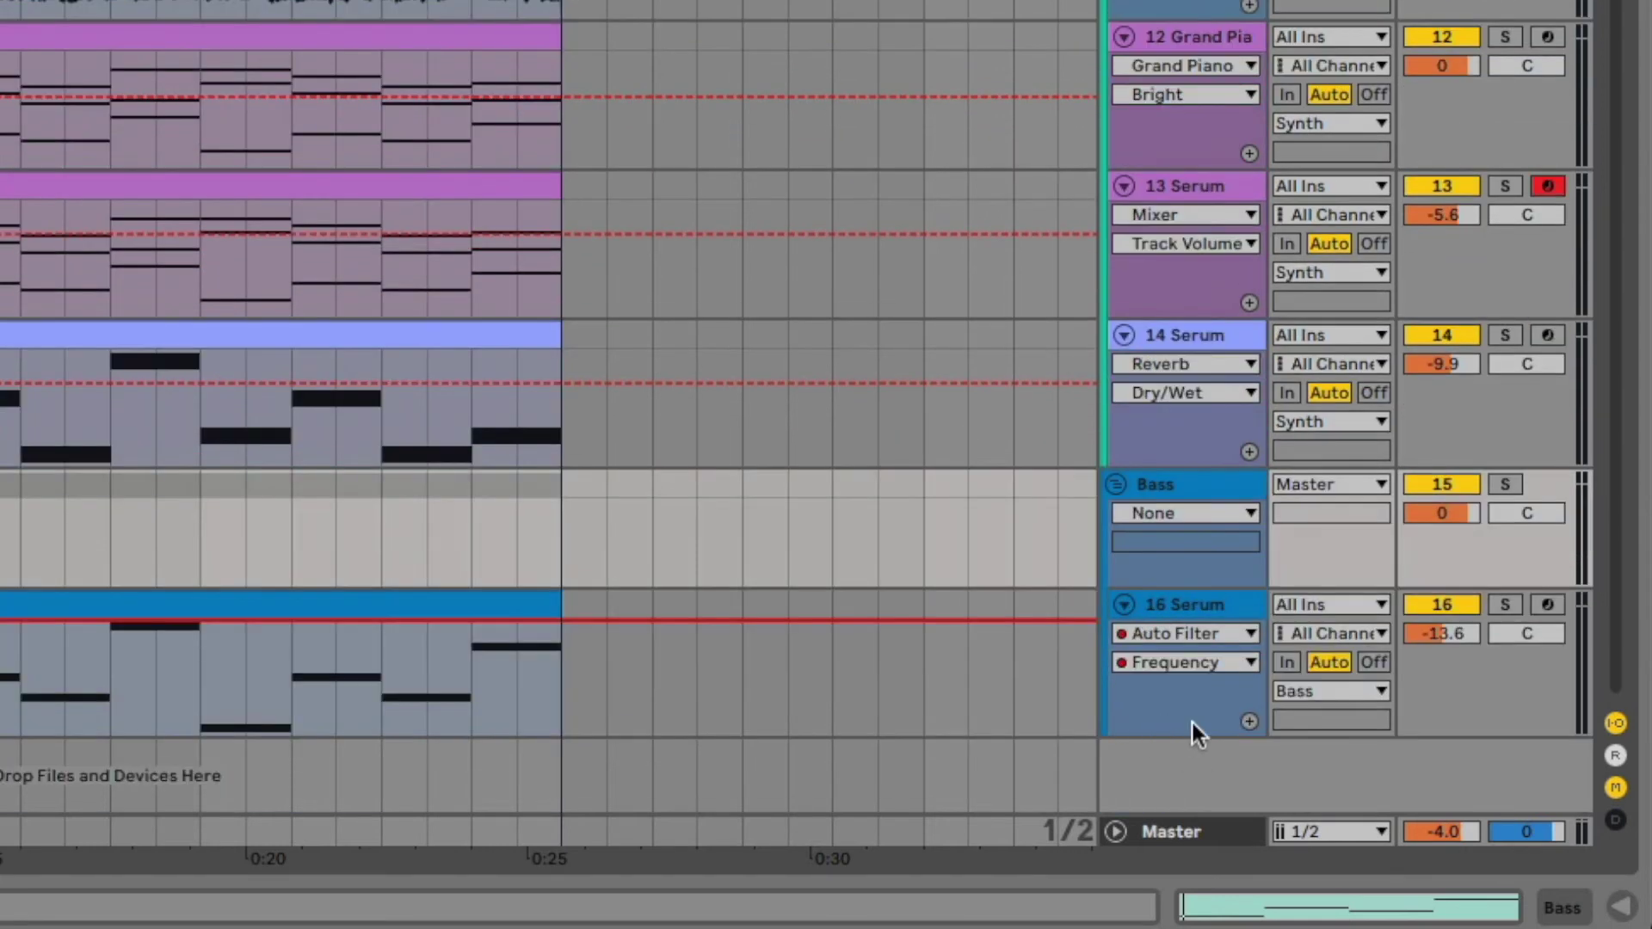
# Insert an audio track below the bass track and put it into a group named Fx
pyautogui.hotkey('ctrl', 't')
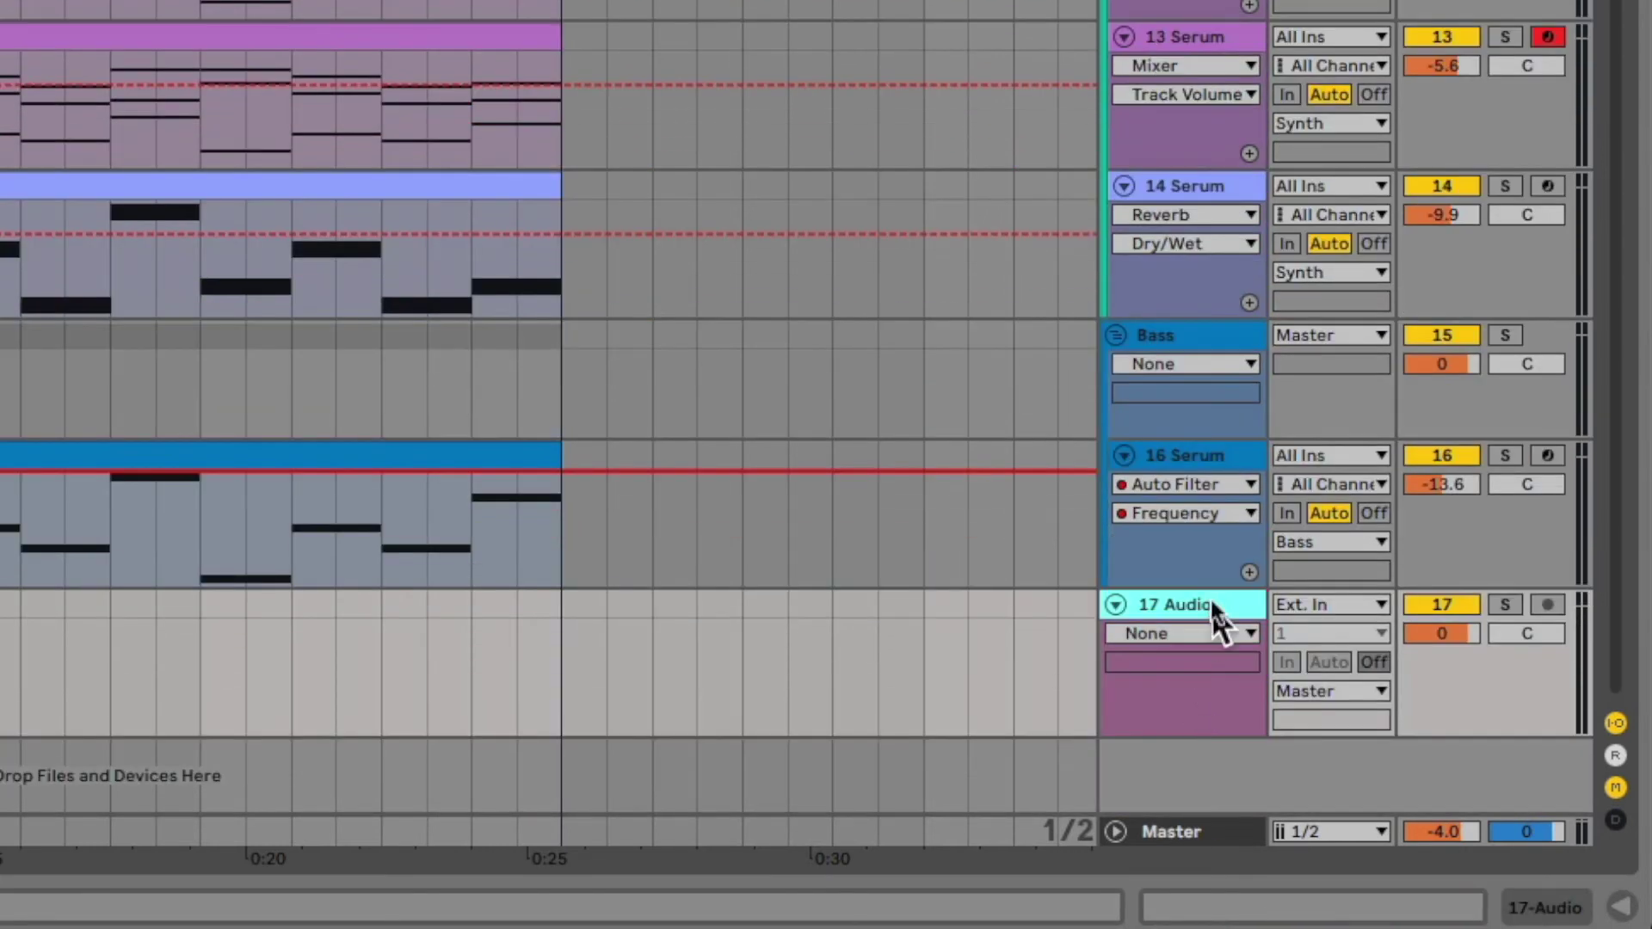
pyautogui.hotkey('ctrl', 'g')
pyautogui.hotkey('ctrl', 'r')
pyautogui.write('F')
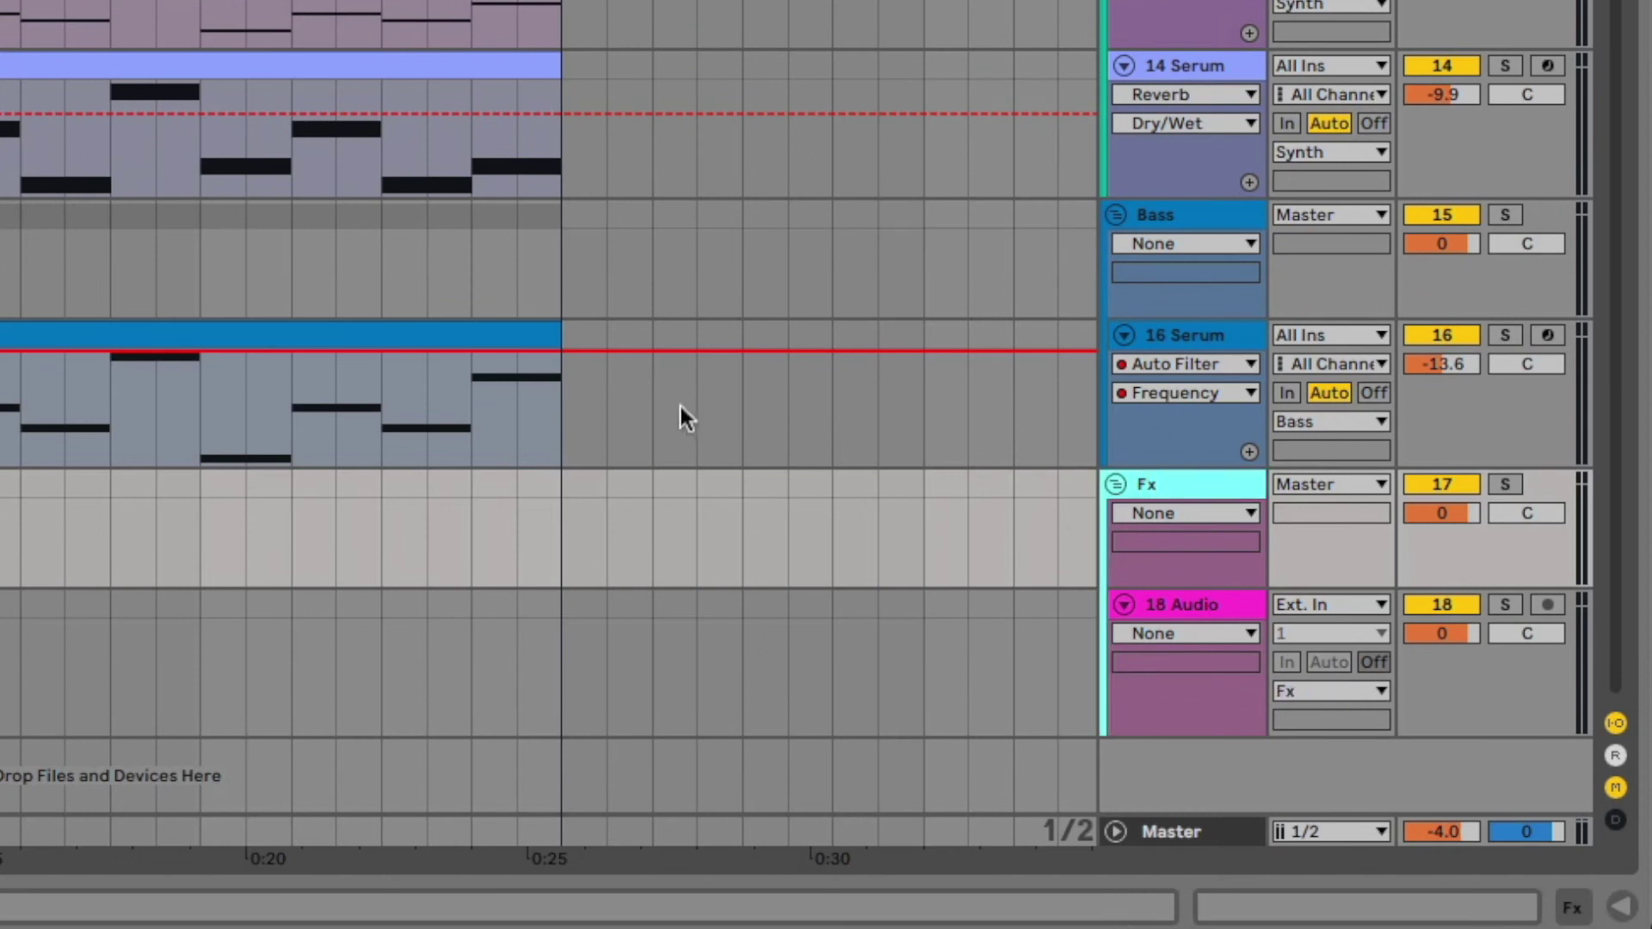
# Place an EQ Eight with a 200 Hz low cut on the Fx group
pyautogui.scroll(2, 548, 400)
pyautogui.doubleClick(298, 56)
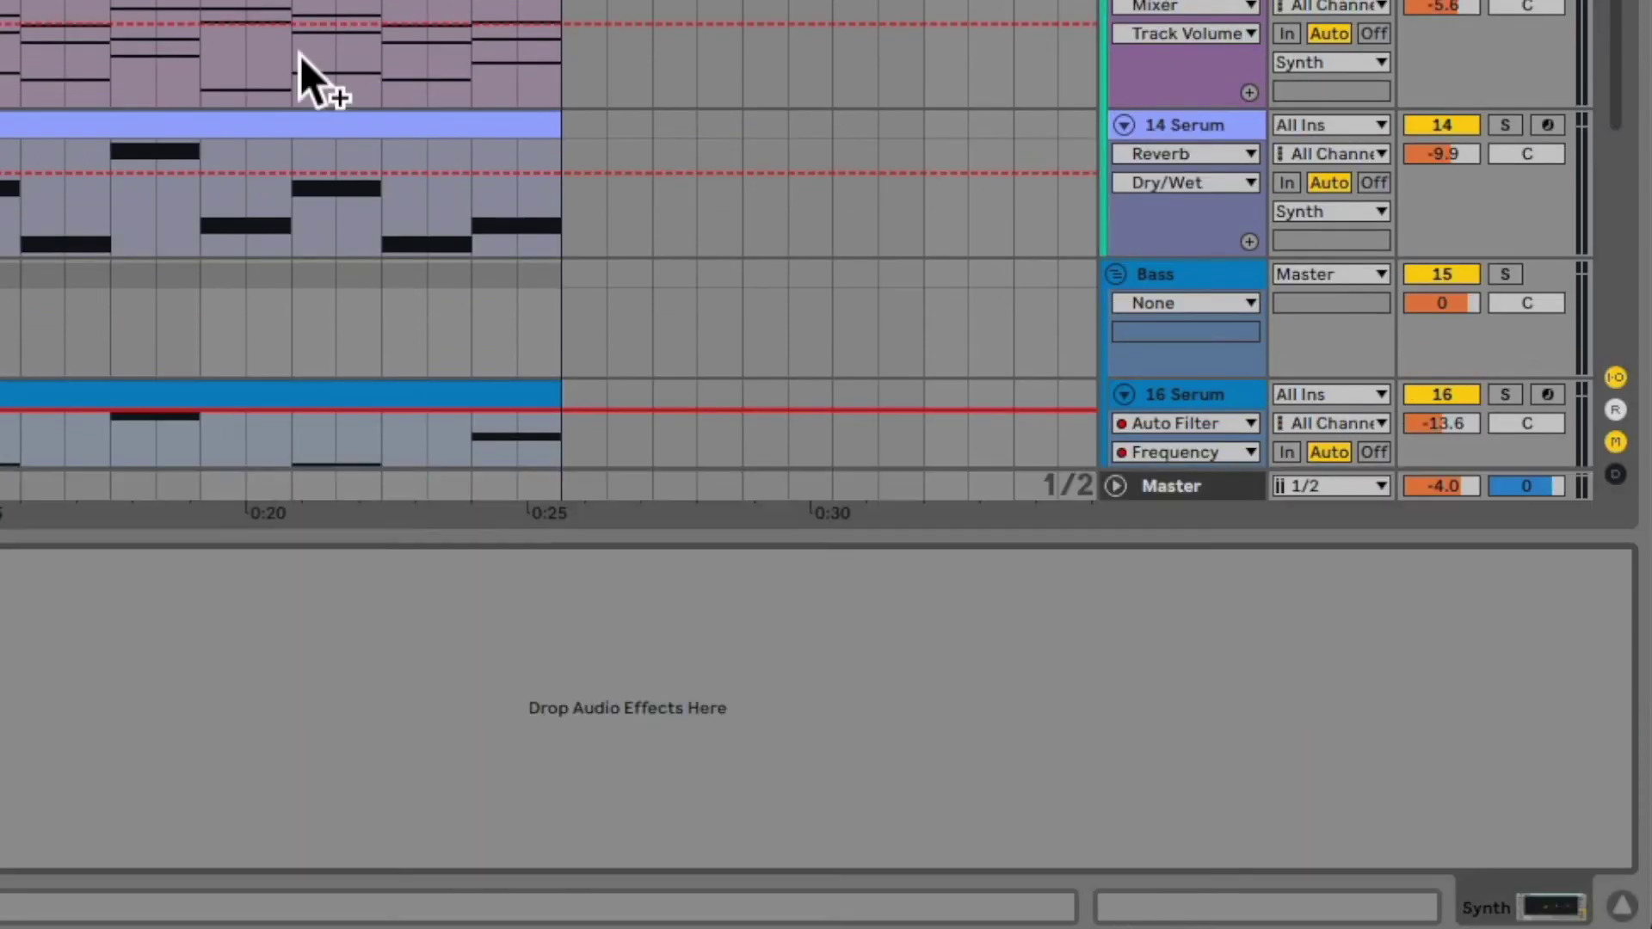
pyautogui.scroll(-8, 298, 63)
pyautogui.moveTo(0, 298); pyautogui.dragTo(77, 297)
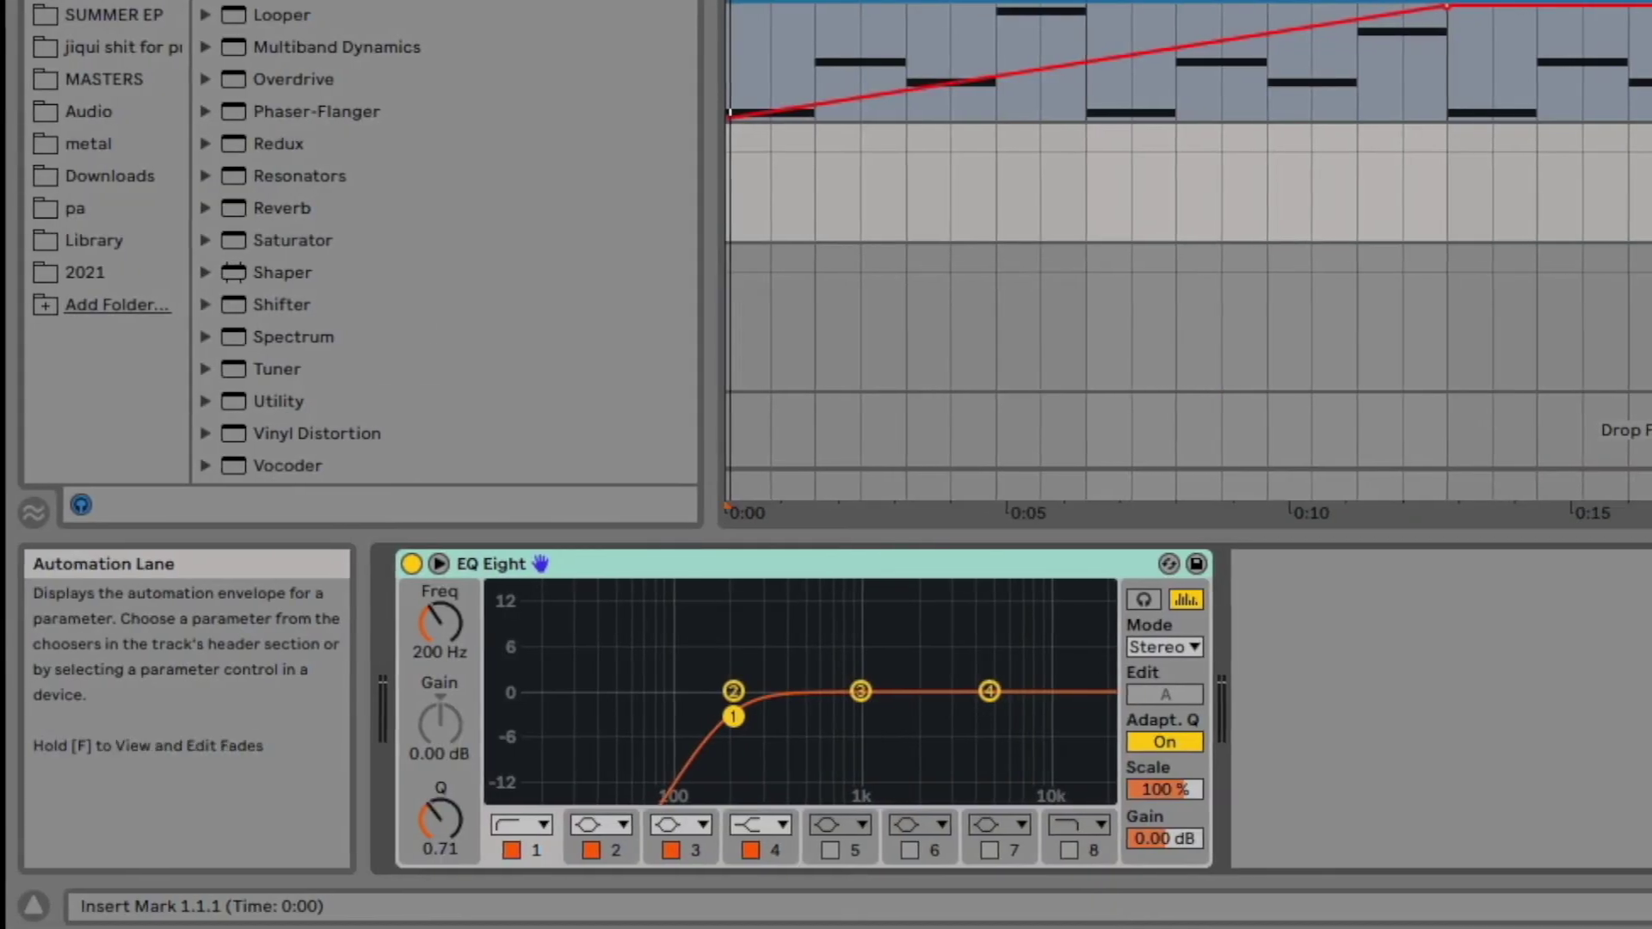
# Rename the 18 Audio track in the Fx group as Impacts
pyautogui.click(1151, 348)
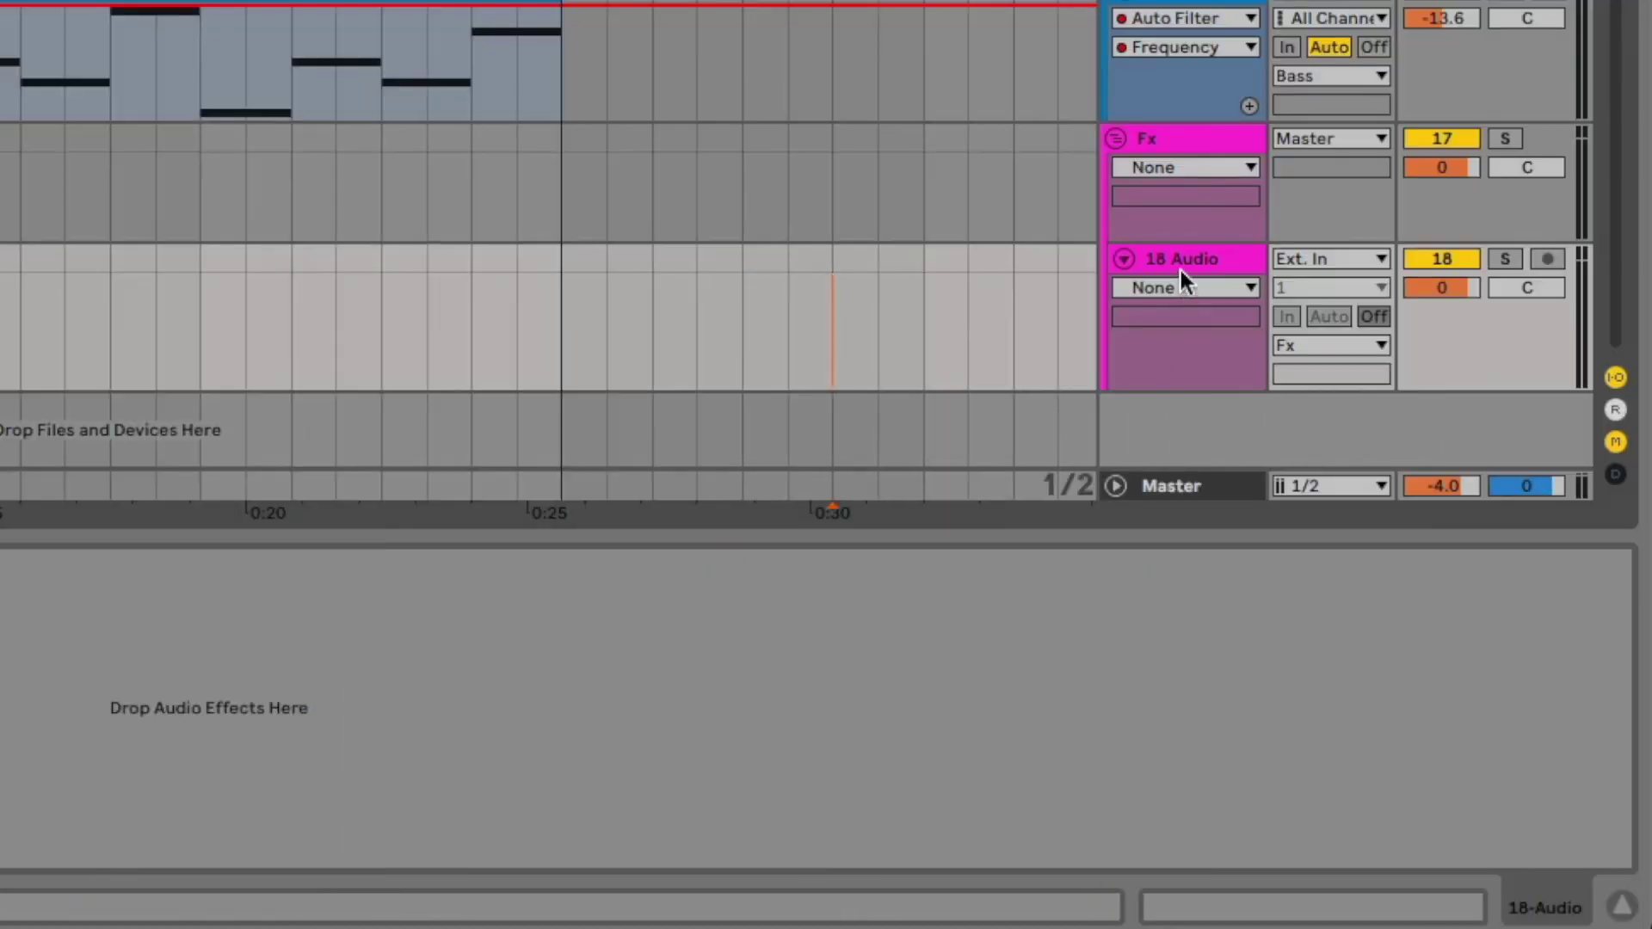
pyautogui.click(1184, 262)
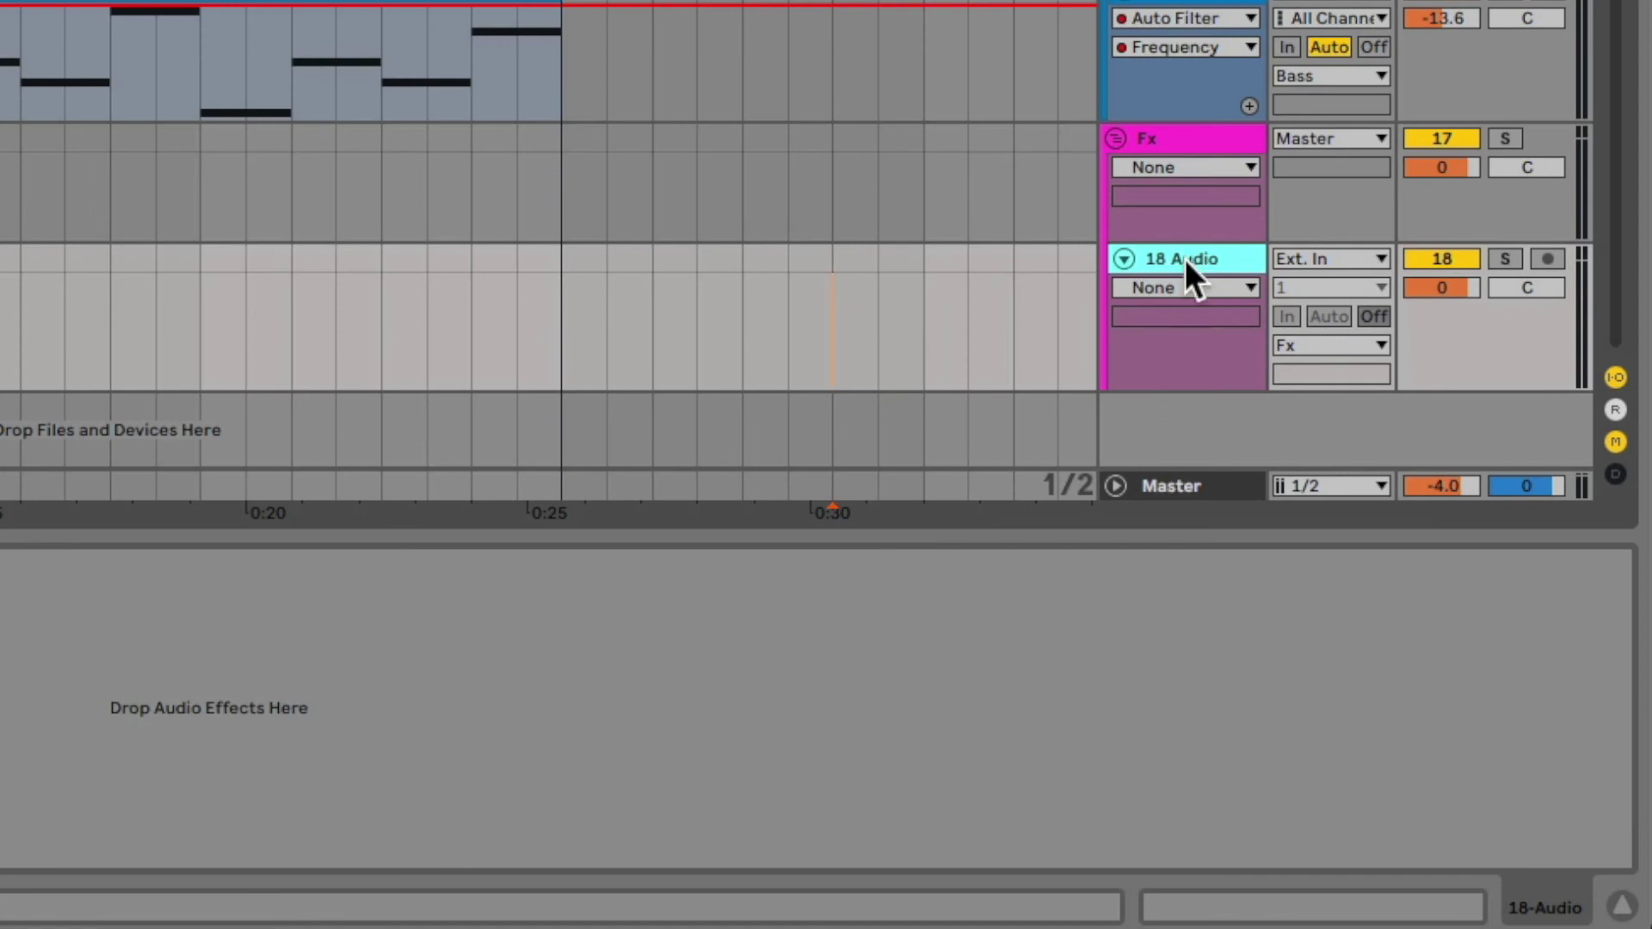
pyautogui.write('Impacts')
pyautogui.press('Return')
# Add two more audio tracks to the Fx group, named Transition and Uplifter
pyautogui.hotkey('ctrl', 't')
pyautogui.hotkey('ctrl', 'r')
pyautogui.write('Transition')
pyautogui.press('Return')
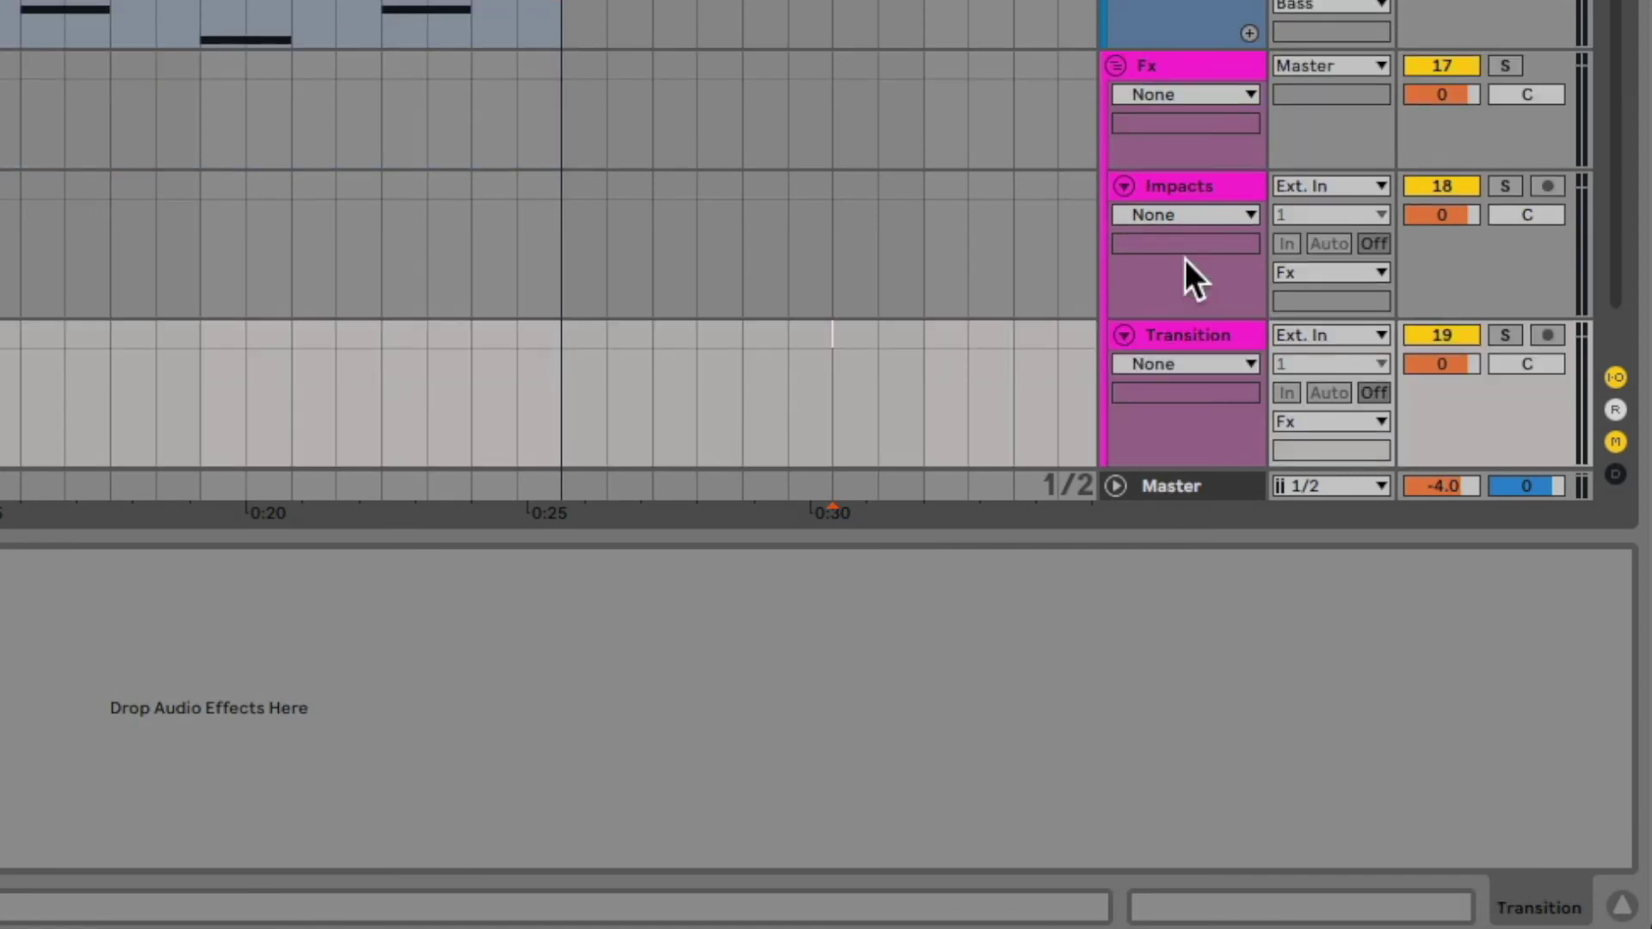
pyautogui.hotkey('ctrl', 't')
pyautogui.hotkey('ctrl', 'r')
pyautogui.write('Uplifter')
pyautogui.press('Return')
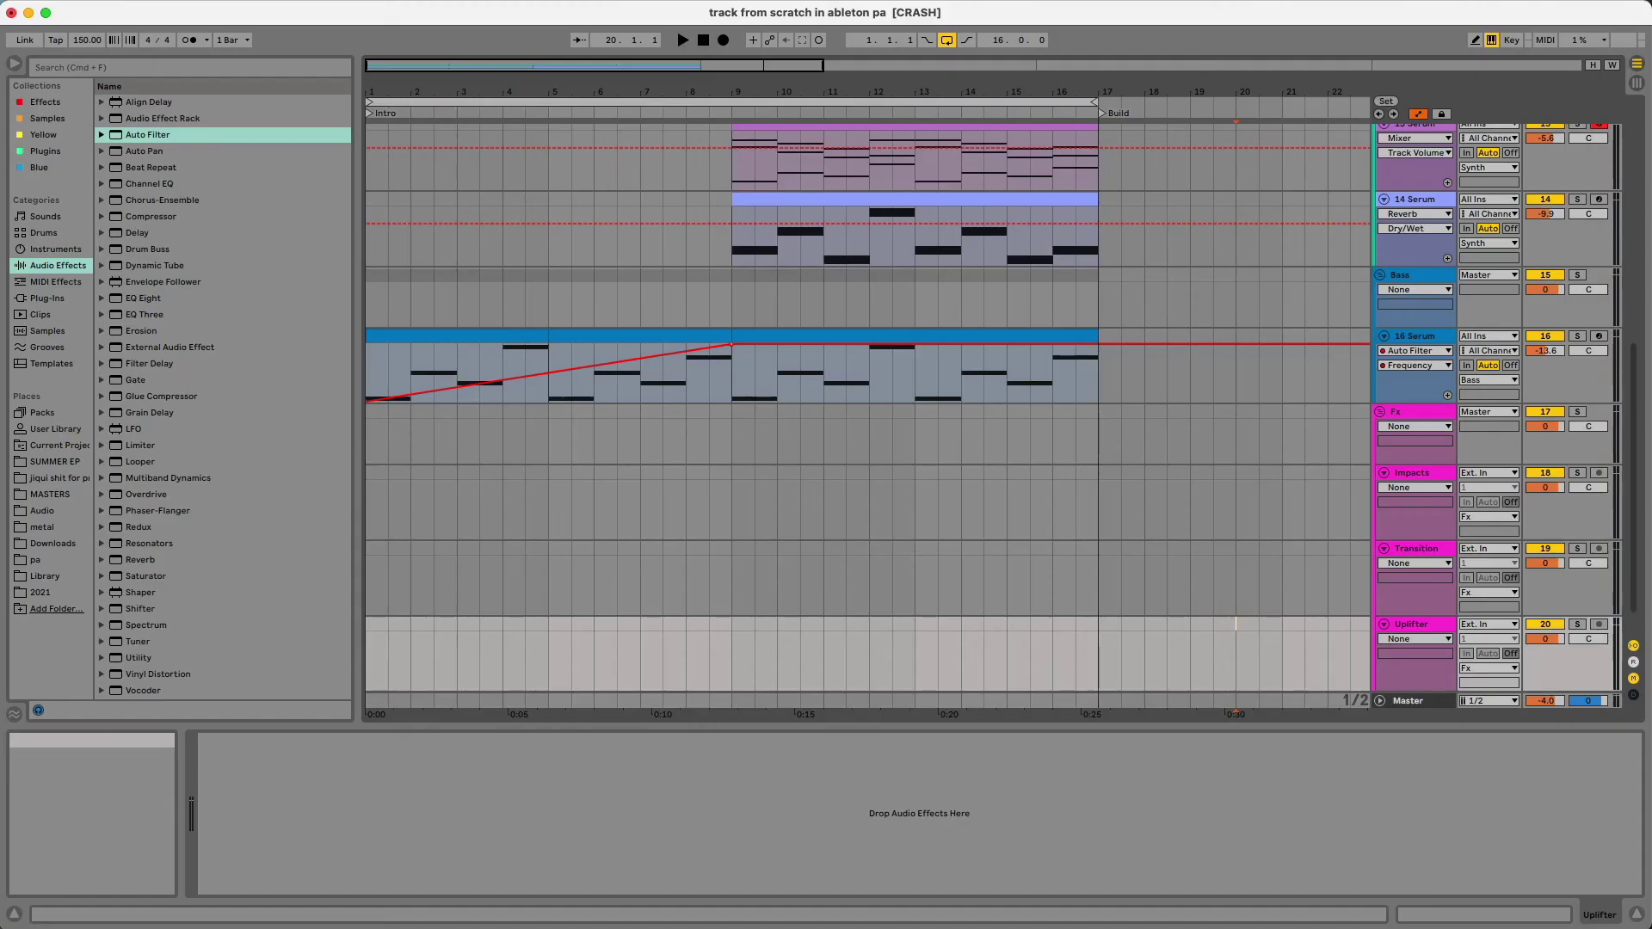
# Search Splice for "transition" and place the PL_CEDMD2_5_A_Transition_FX_128 sample on the Transition track across bars 1–16
pyautogui.press('super+Tab')
pyautogui.write('transition')
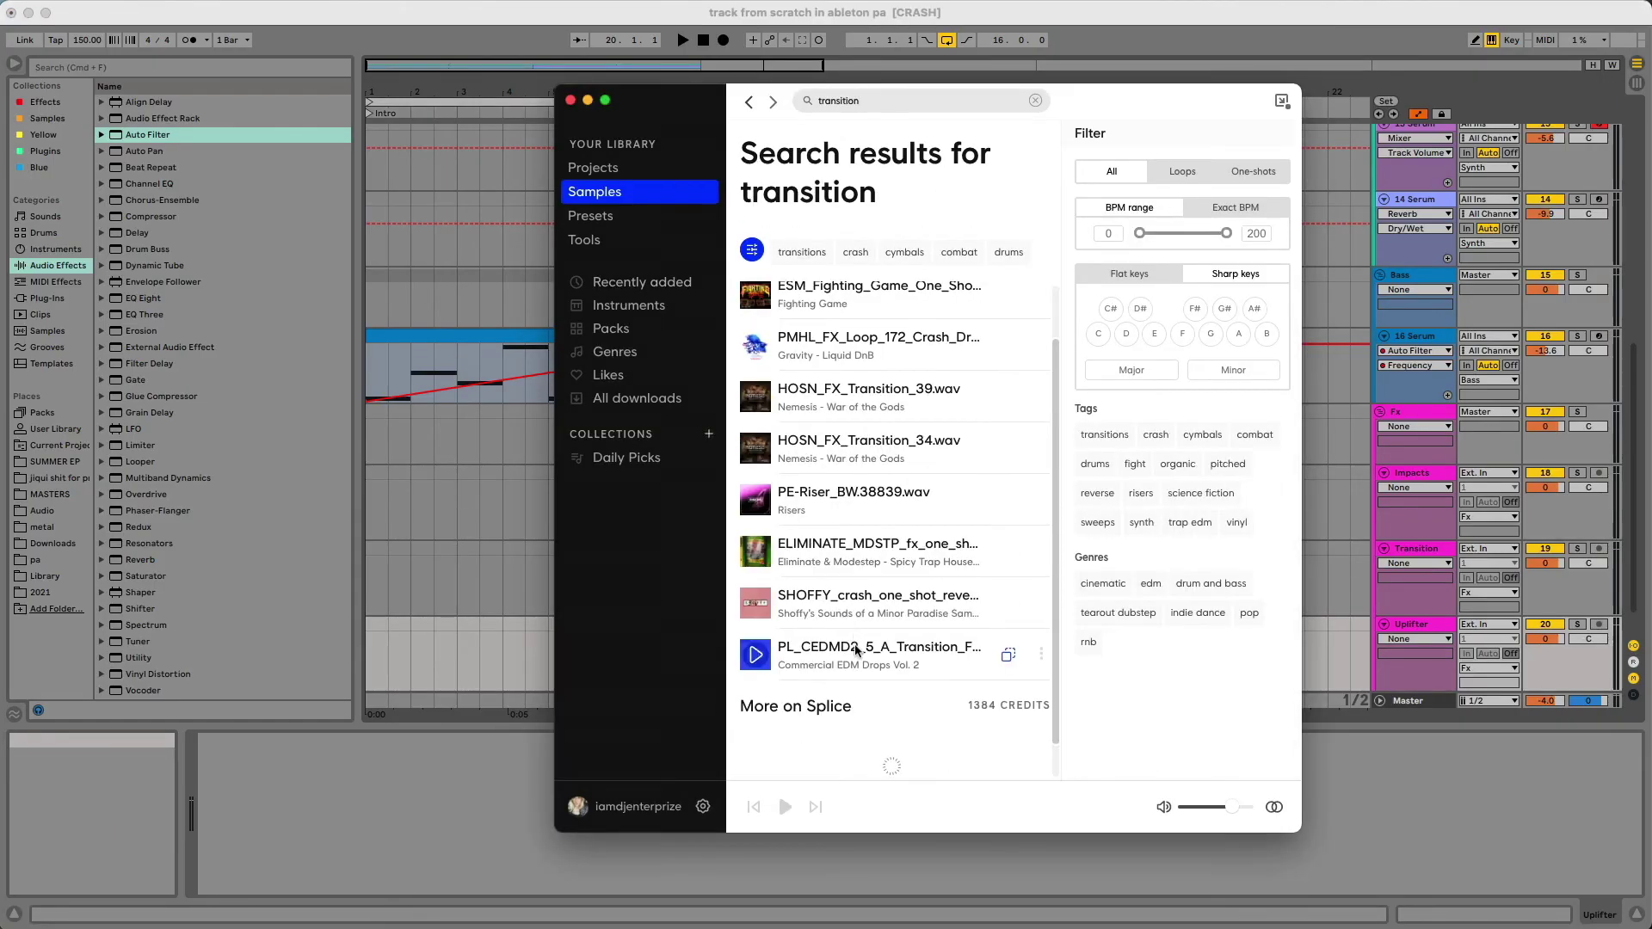
pyautogui.moveTo(856, 652); pyautogui.dragTo(465, 633)
pyautogui.moveTo(869, 622); pyautogui.dragTo(716, 572)
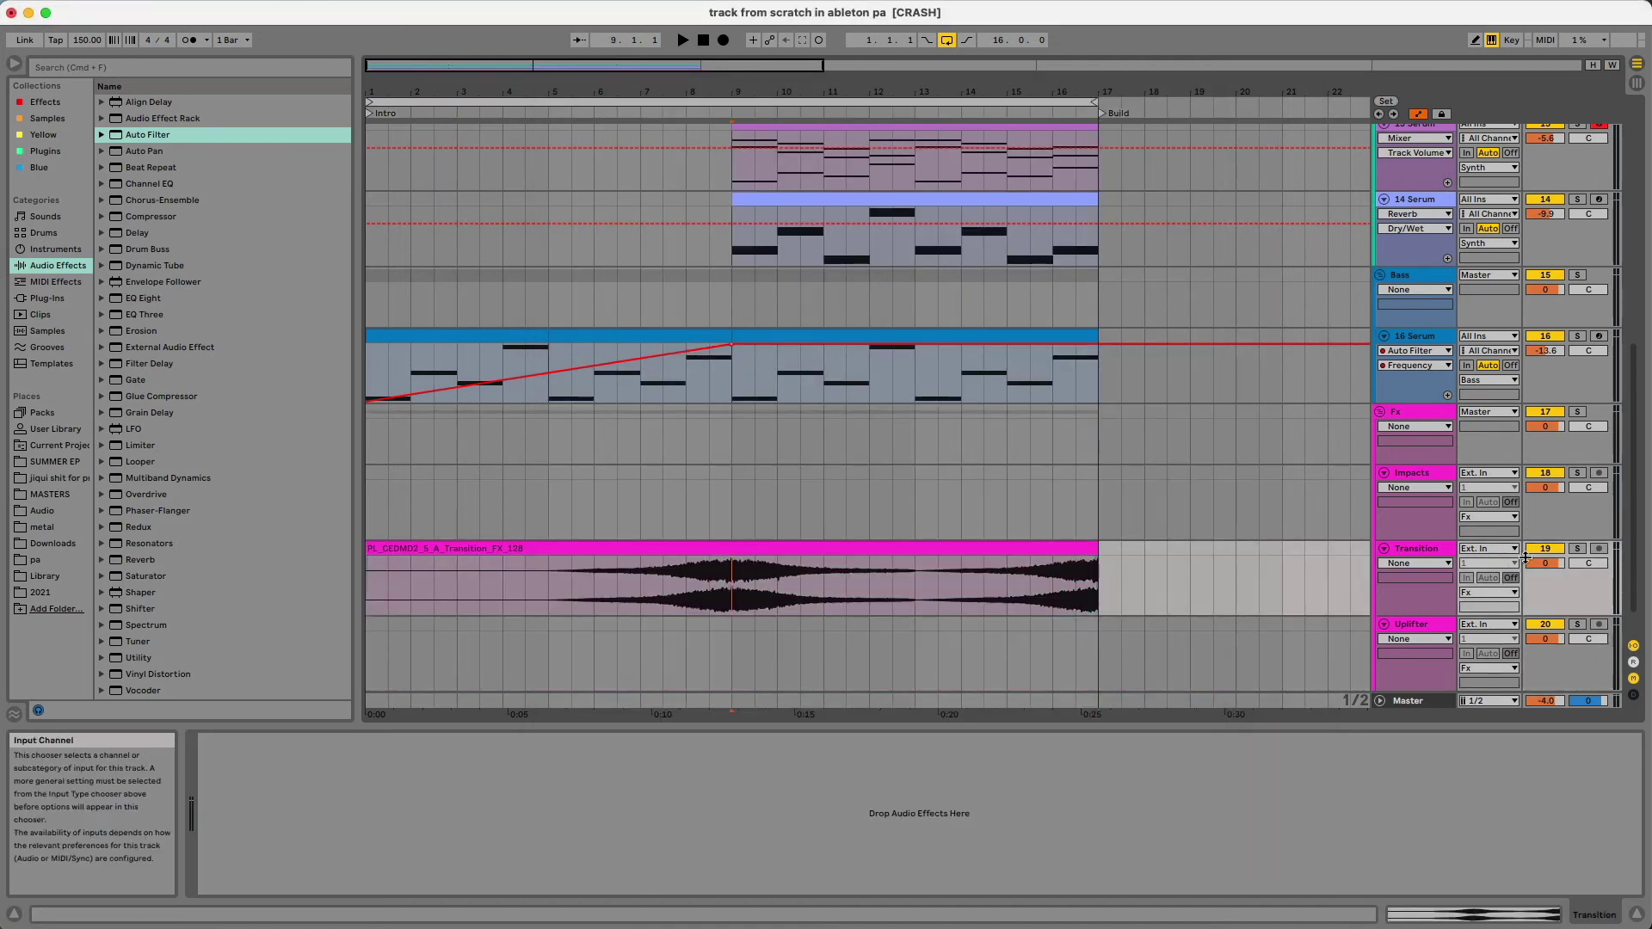
# Lower the Transition track's volume to -18.4 dB and listen to the intro from bar 5
pyautogui.moveTo(1545, 563)
pyautogui.mouseDown()
pyautogui.moveTo(1546, 596)
pyautogui.moveTo(1534, 565)
pyautogui.mouseUp()
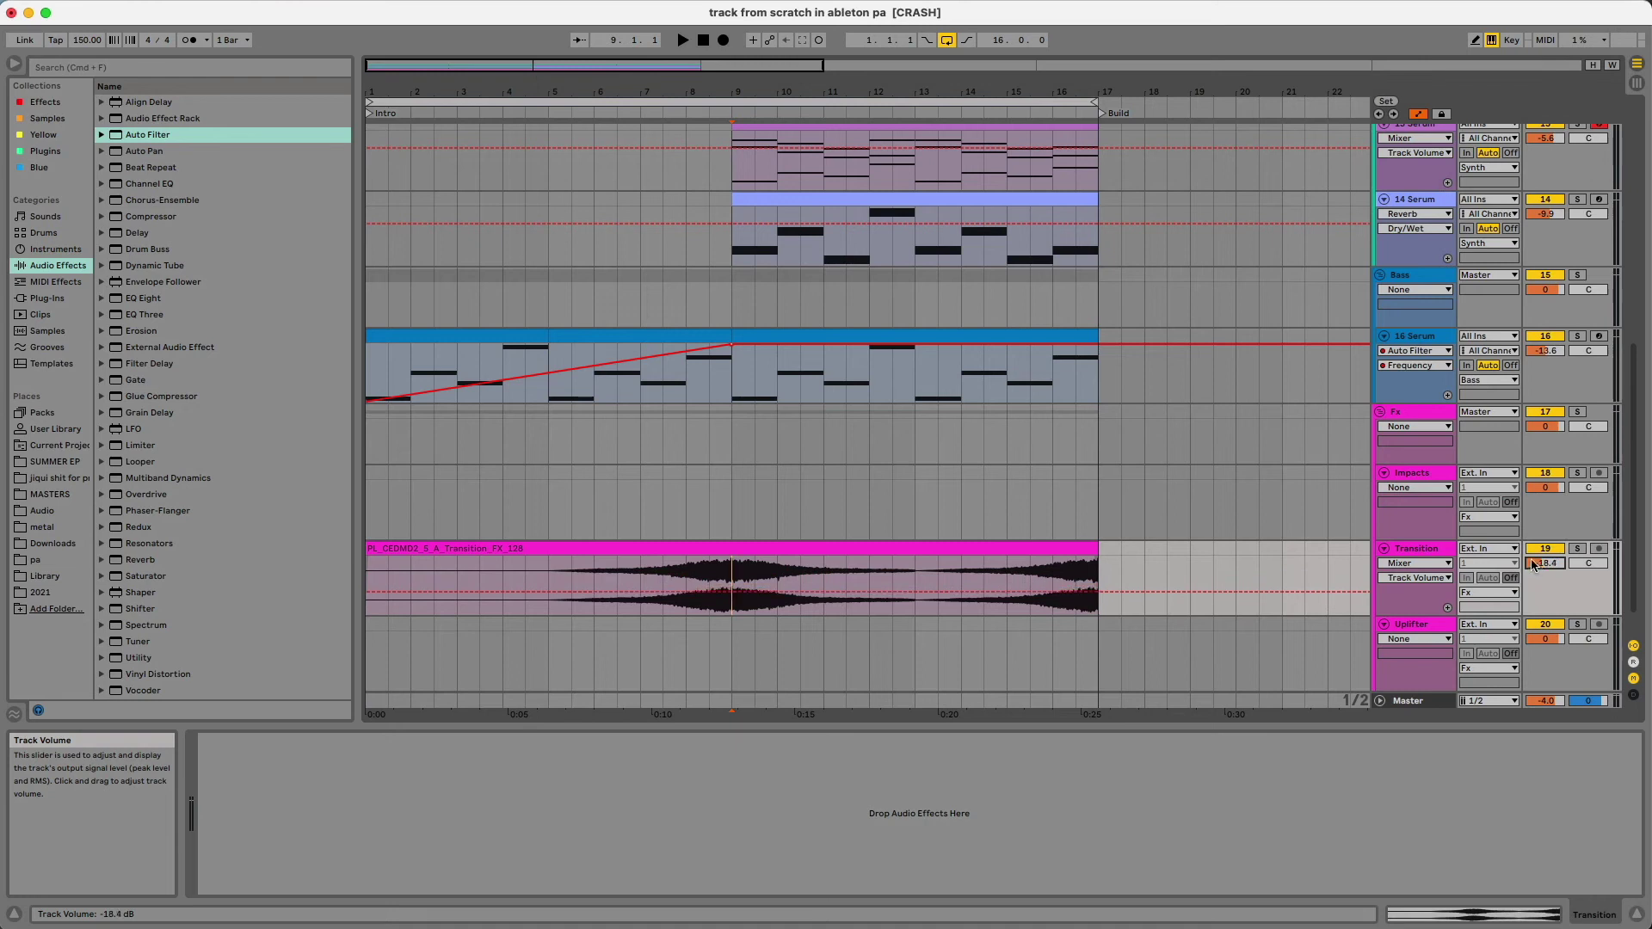
pyautogui.click(551, 606)
pyautogui.press('space')
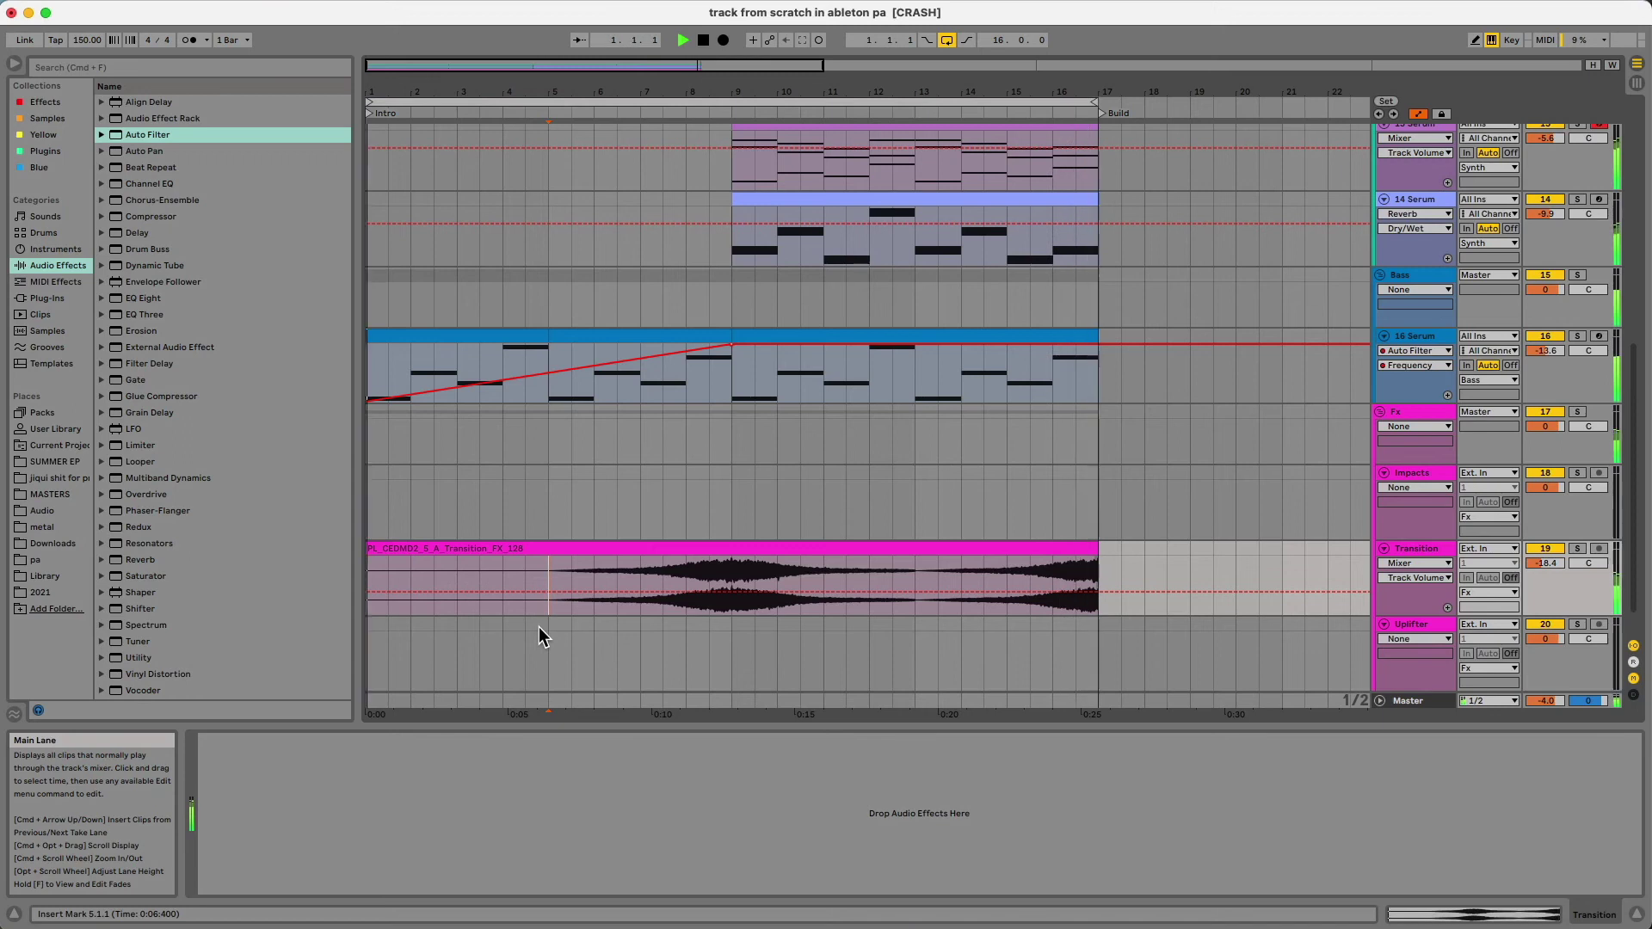
pyautogui.press('space')
# Solo the 10 Serum pluck track and add a Reverb after its Serum
pyautogui.scroll(10, 618, 633)
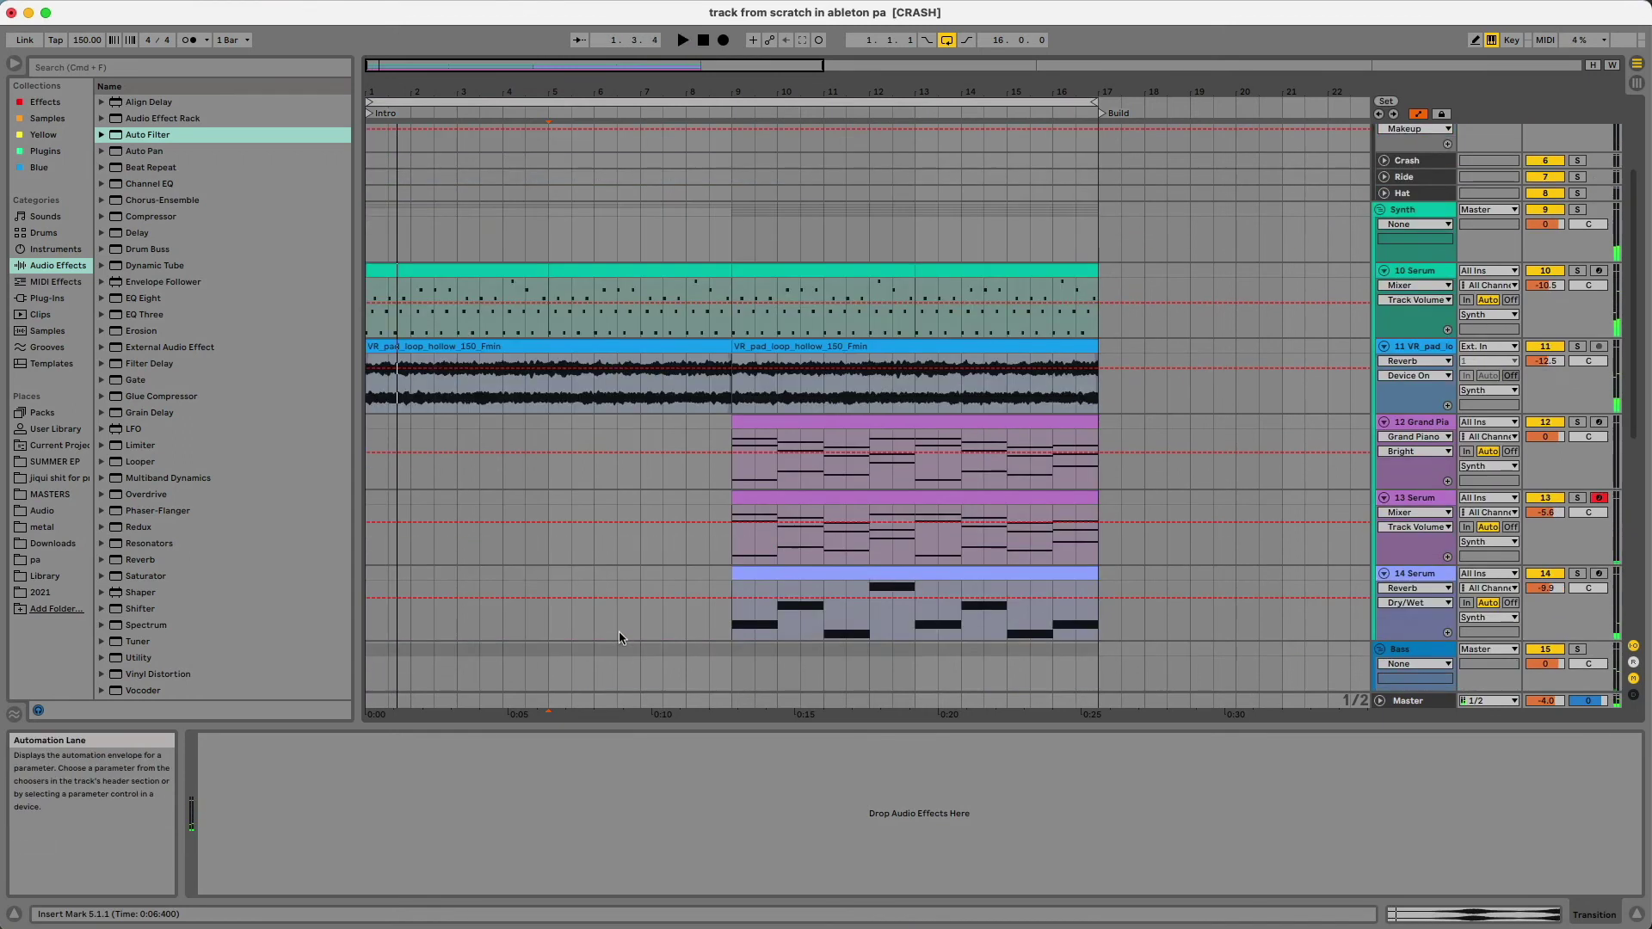
pyautogui.click(1450, 361)
pyautogui.click(1577, 358)
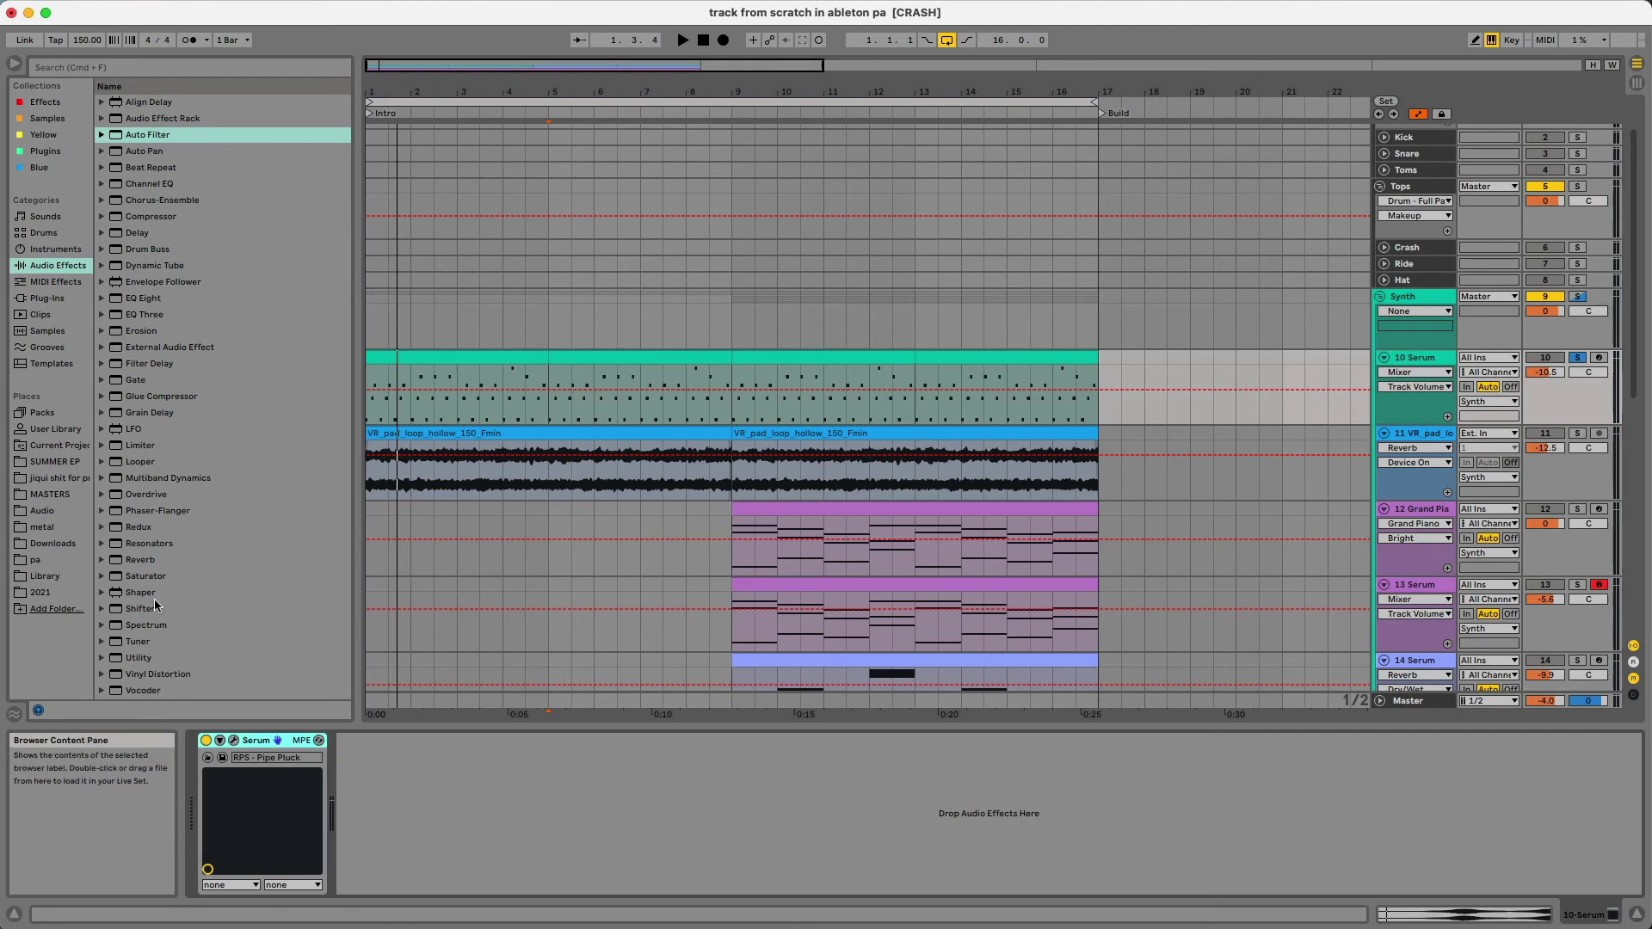
pyautogui.moveTo(140, 559); pyautogui.dragTo(411, 449)
pyautogui.moveTo(545, 401); pyautogui.dragTo(754, 814)
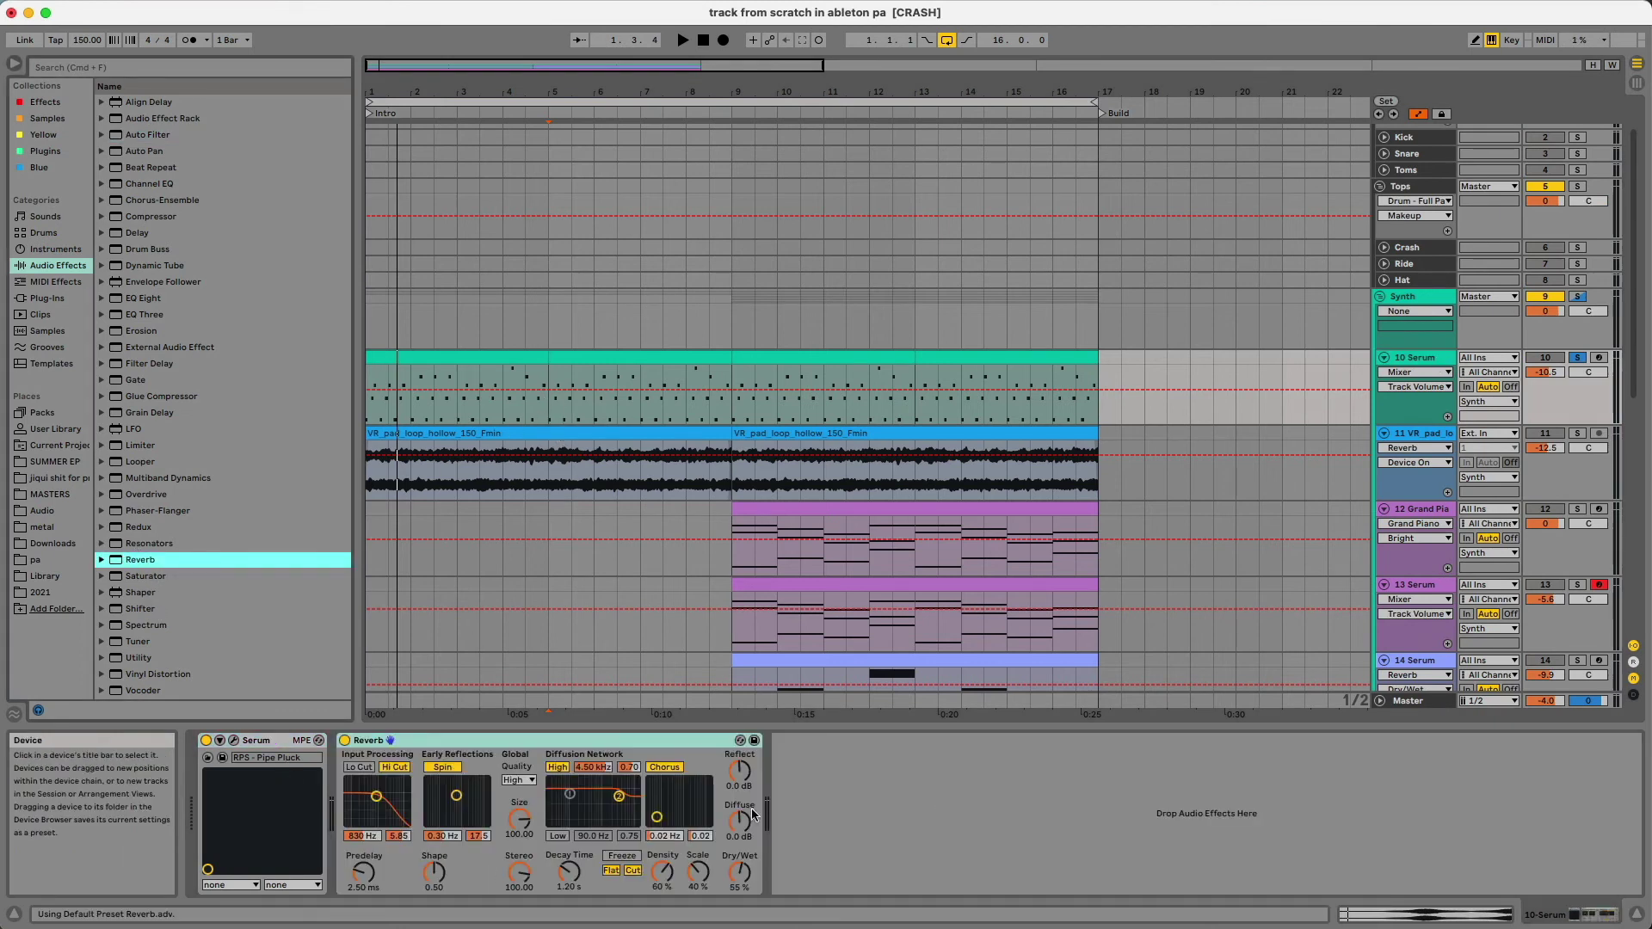
# Set the pluck Reverb's Dry/Wet to 37%, Size to 29.37 and Stereo to 101.90 while the track plays
pyautogui.press('space')
pyautogui.moveTo(739, 872); pyautogui.dragTo(739, 901)
pyautogui.moveTo(523, 871); pyautogui.dragTo(524, 865)
pyautogui.click(589, 769)
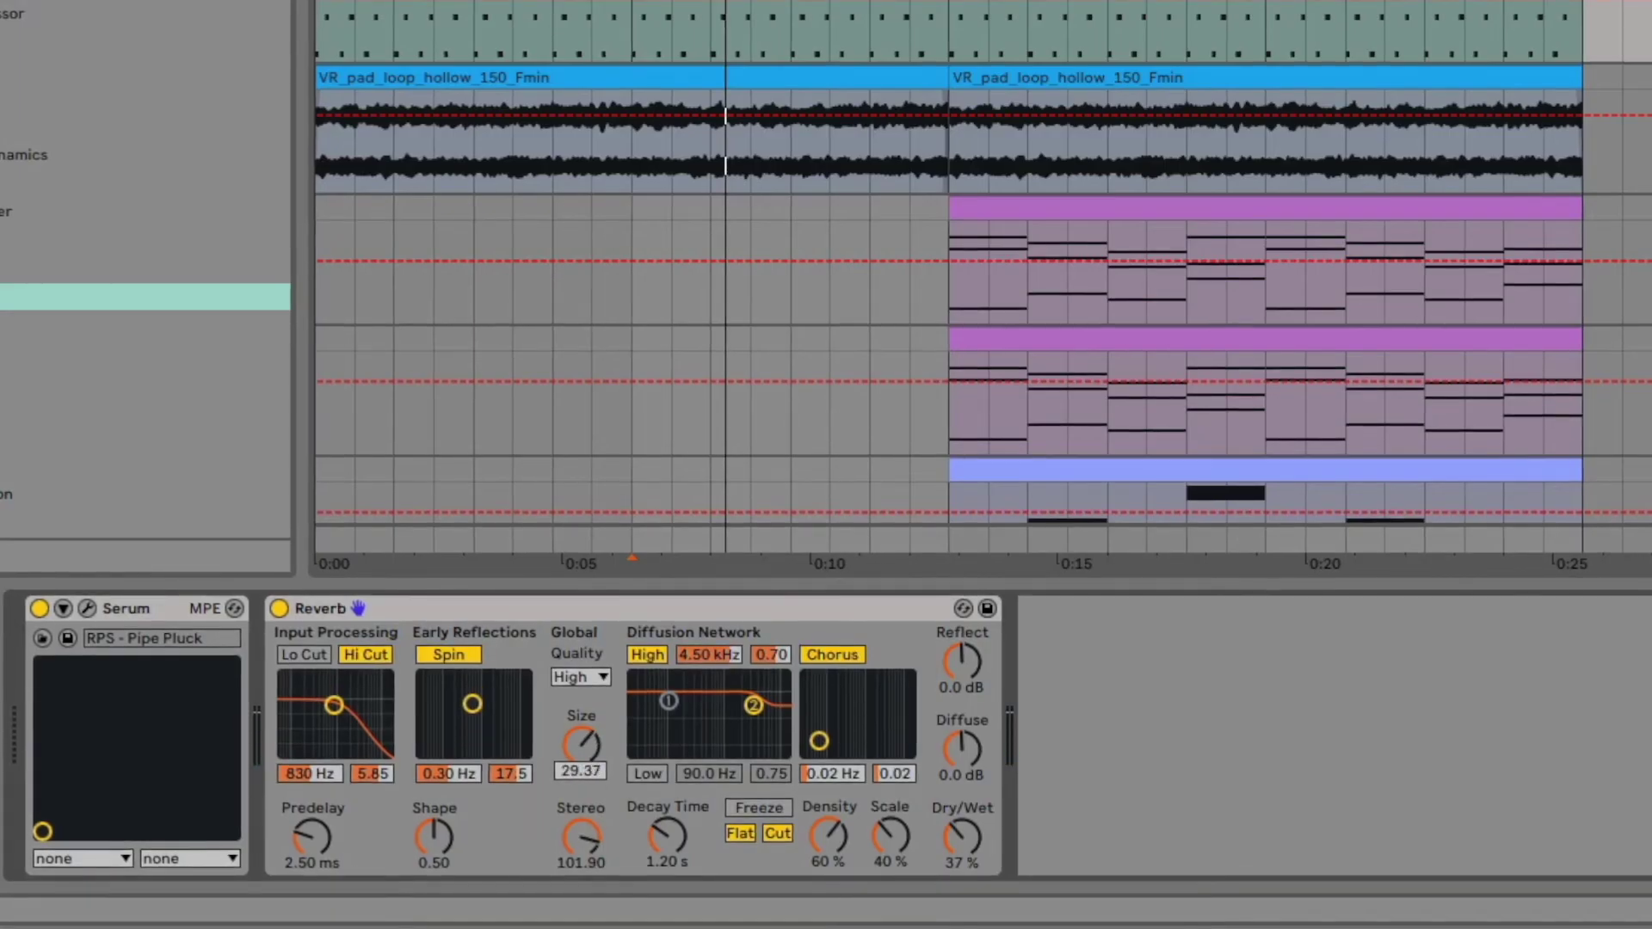
# Set the pluck Reverb's Size to 500.00 and Stereo to 89.52 while the track plays
pyautogui.press('space')
pyautogui.moveTo(584, 837)
pyautogui.mouseDown()
pyautogui.moveTo(583, 816)
pyautogui.moveTo(583, 902)
pyautogui.moveTo(583, 811)
pyautogui.mouseUp()
pyautogui.moveTo(595, 745); pyautogui.dragTo(595, 688)
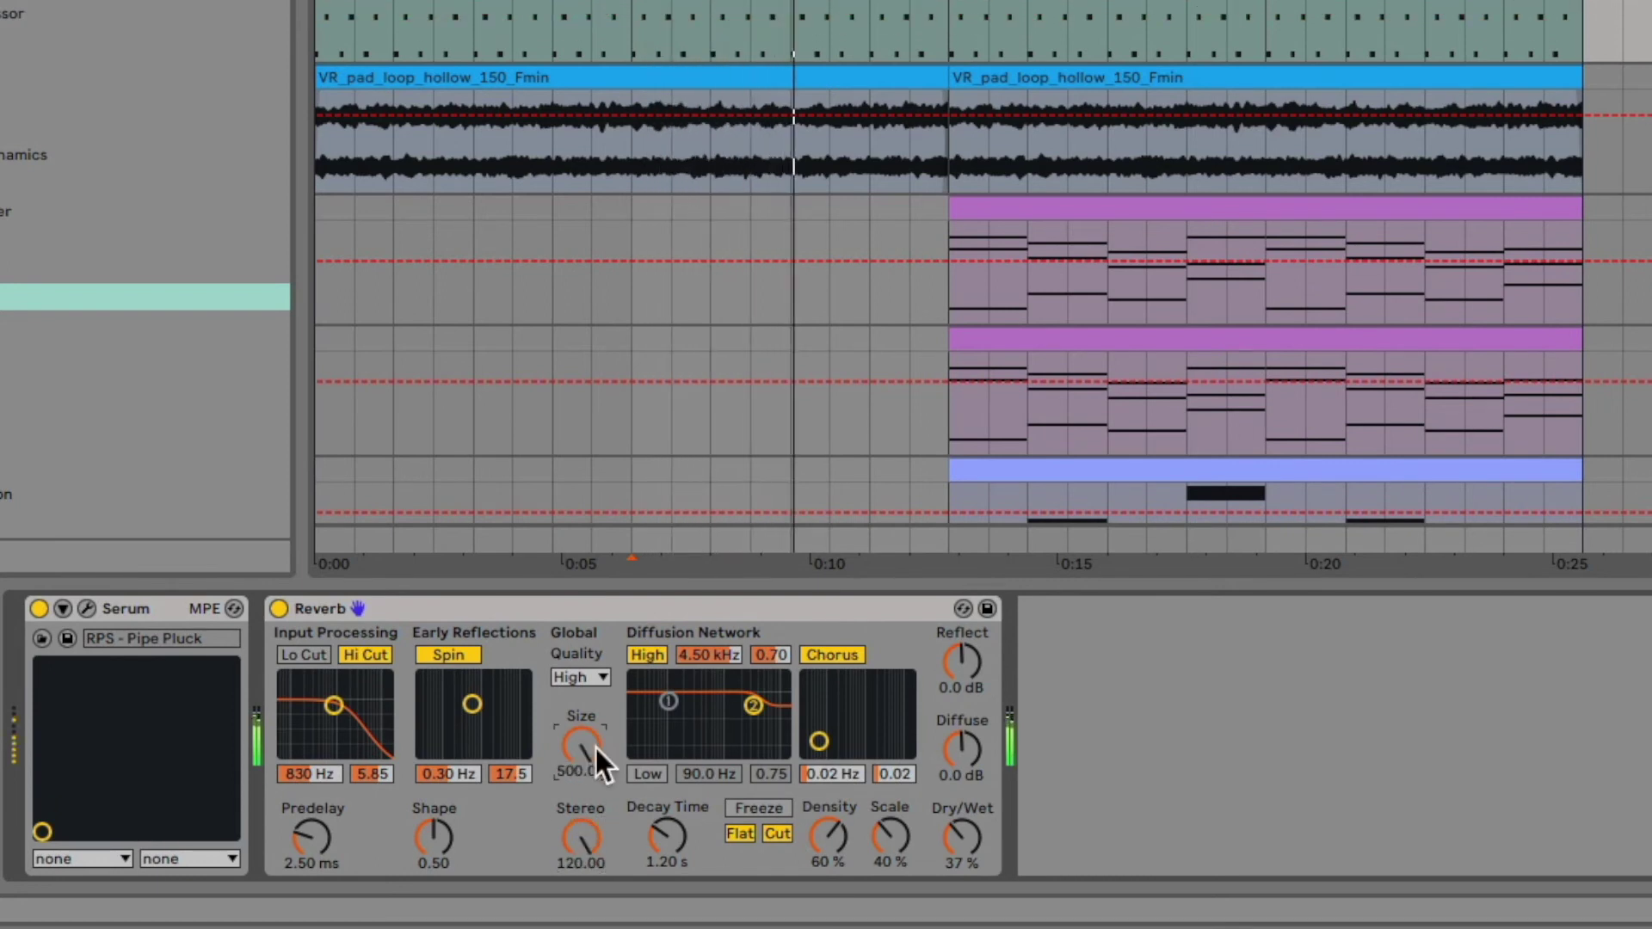
pyautogui.moveTo(583, 836); pyautogui.dragTo(584, 877)
# Enable the pluck Reverb's Lo Cut, move its input filter to 3.95 kHz with width 6.34, and set Decay Time to 1.92 s
pyautogui.click(320, 653)
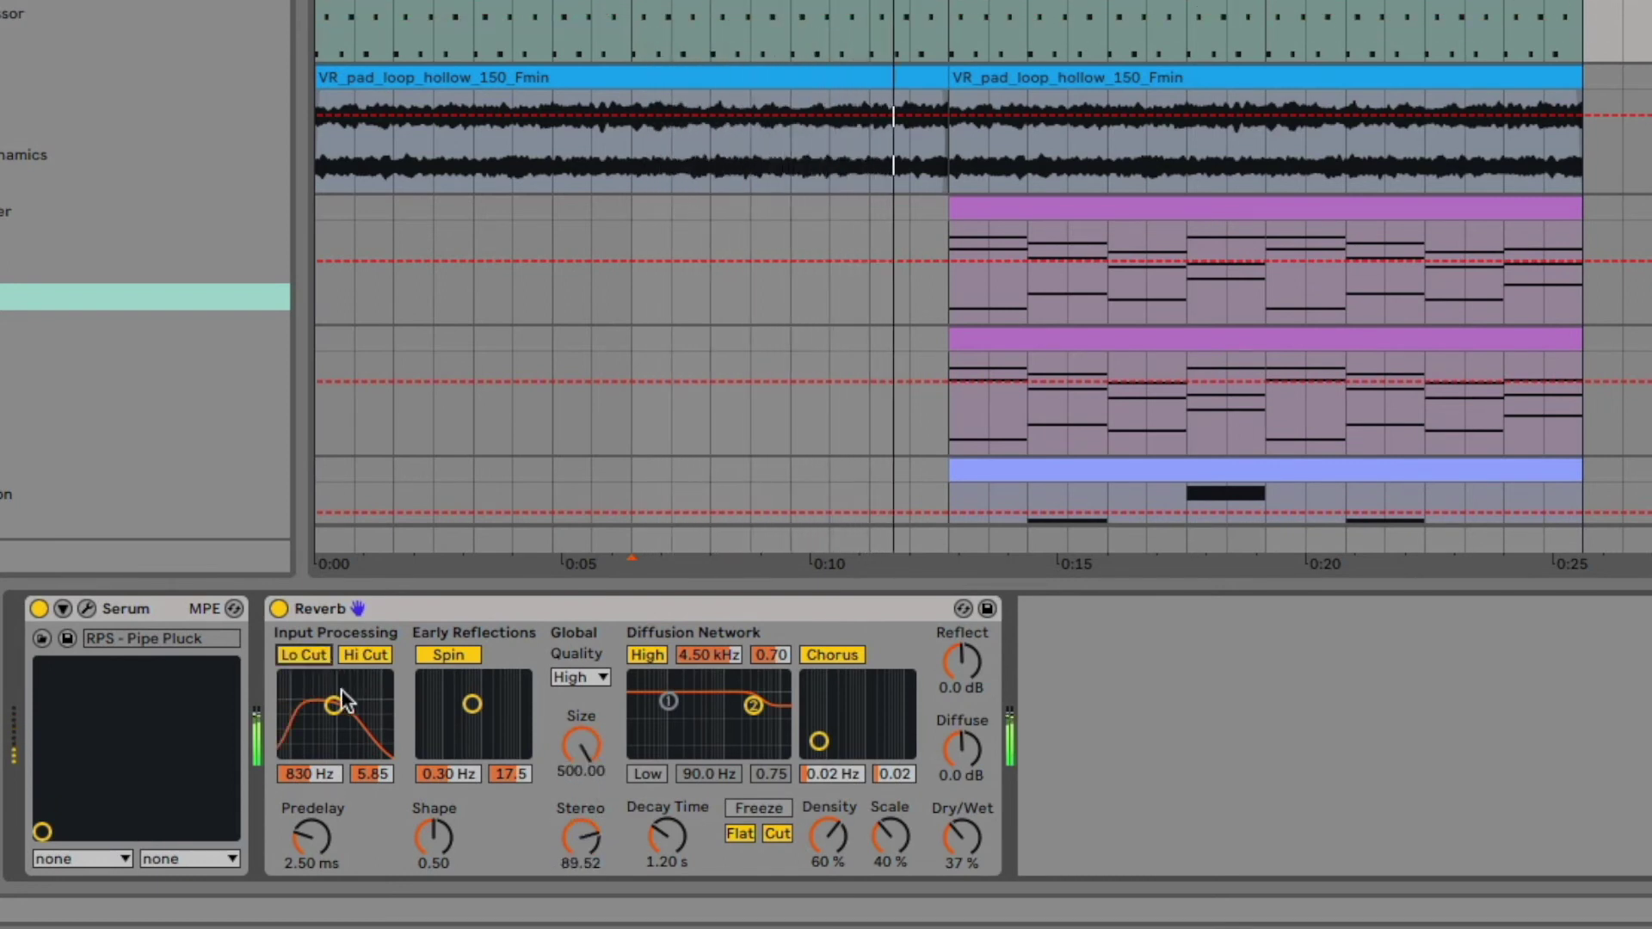
pyautogui.moveTo(335, 704); pyautogui.dragTo(359, 701)
pyautogui.moveTo(667, 836); pyautogui.dragTo(667, 812)
pyautogui.press('space')
# Add a Delay after the pluck's Reverb with both channels synced to 2 sixteenths, Ping Pong on, Fade mode and 22% Dry/Wet
pyautogui.moveTo(147, 239); pyautogui.dragTo(842, 743)
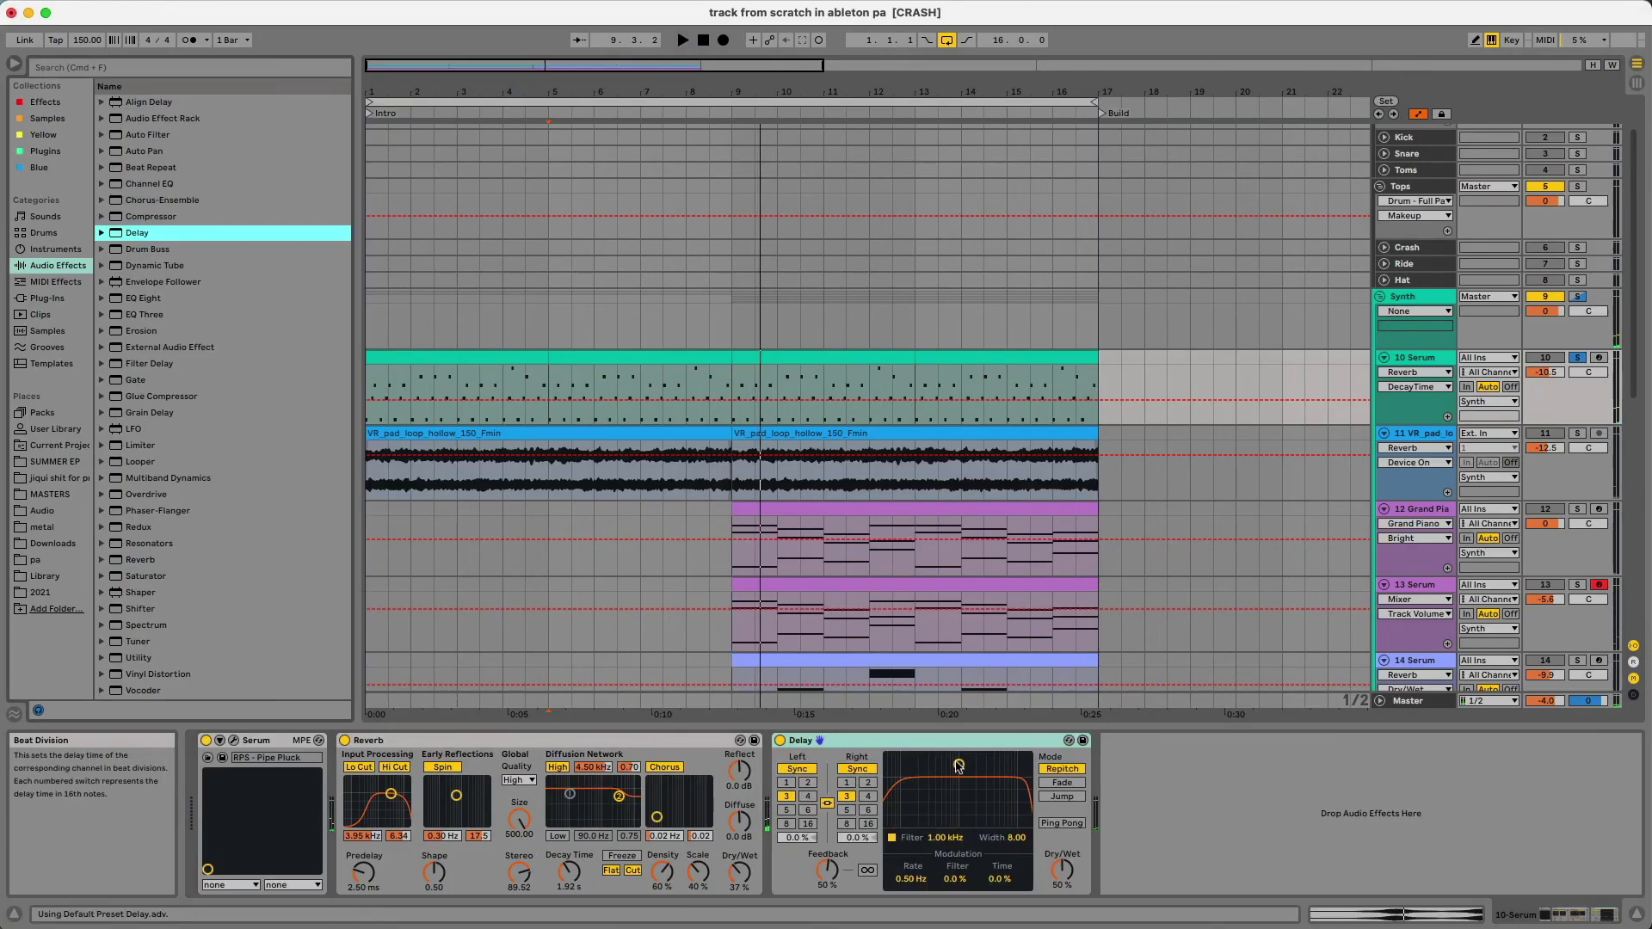
pyautogui.press('space')
pyautogui.click(868, 782)
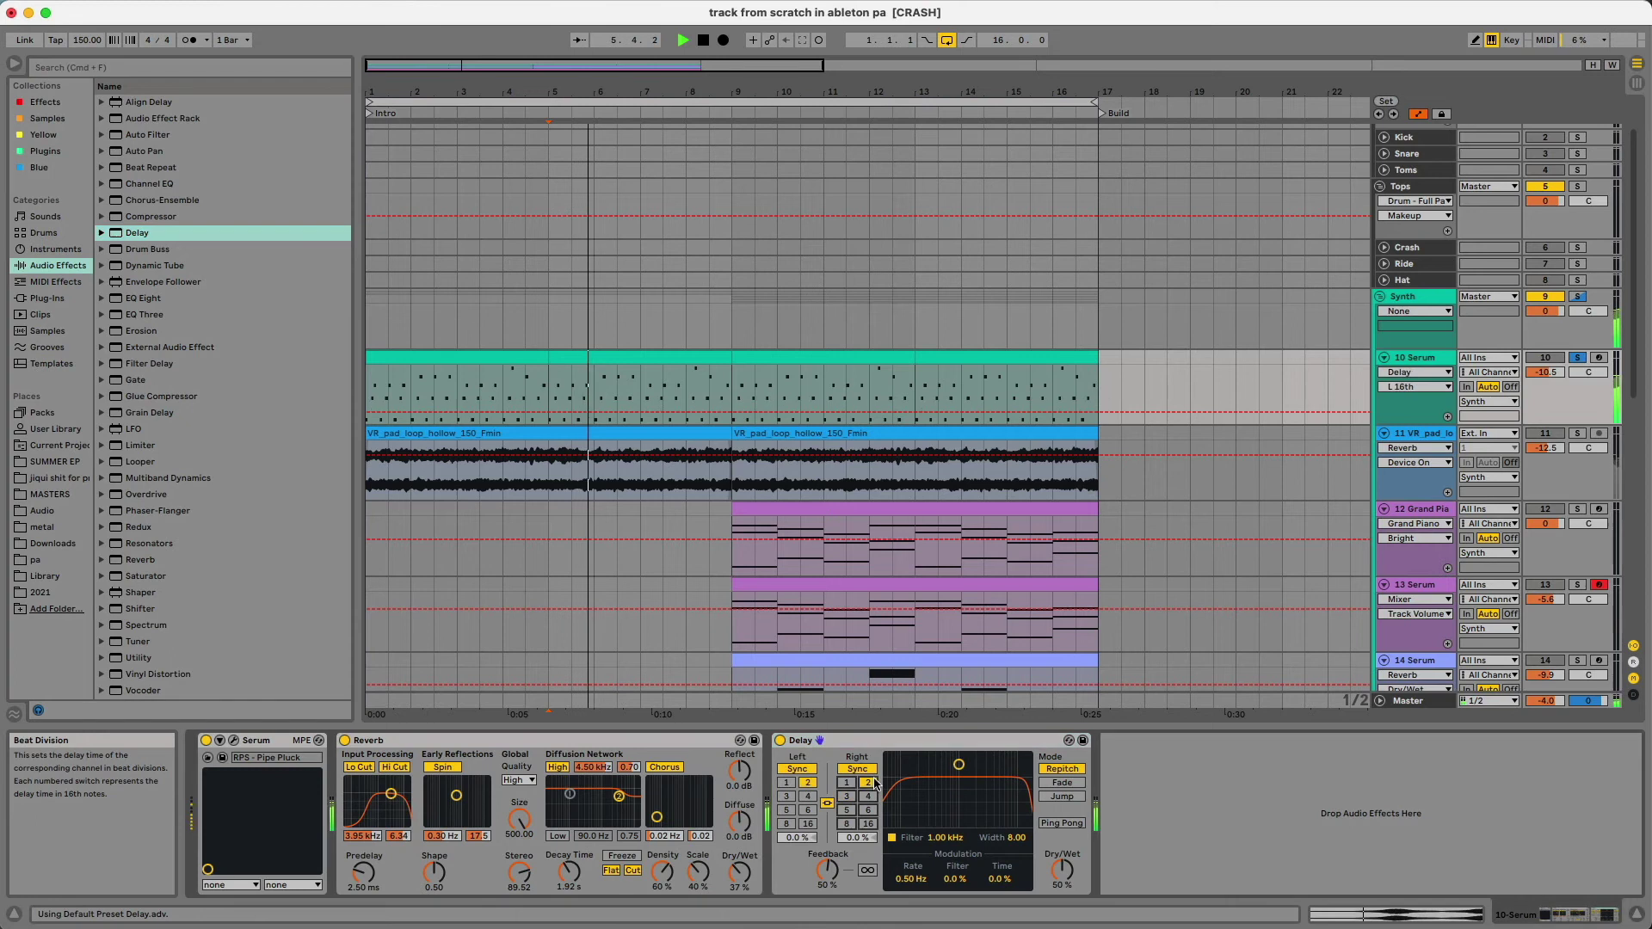
pyautogui.moveTo(1061, 871); pyautogui.dragTo(1060, 917)
pyautogui.click(1061, 822)
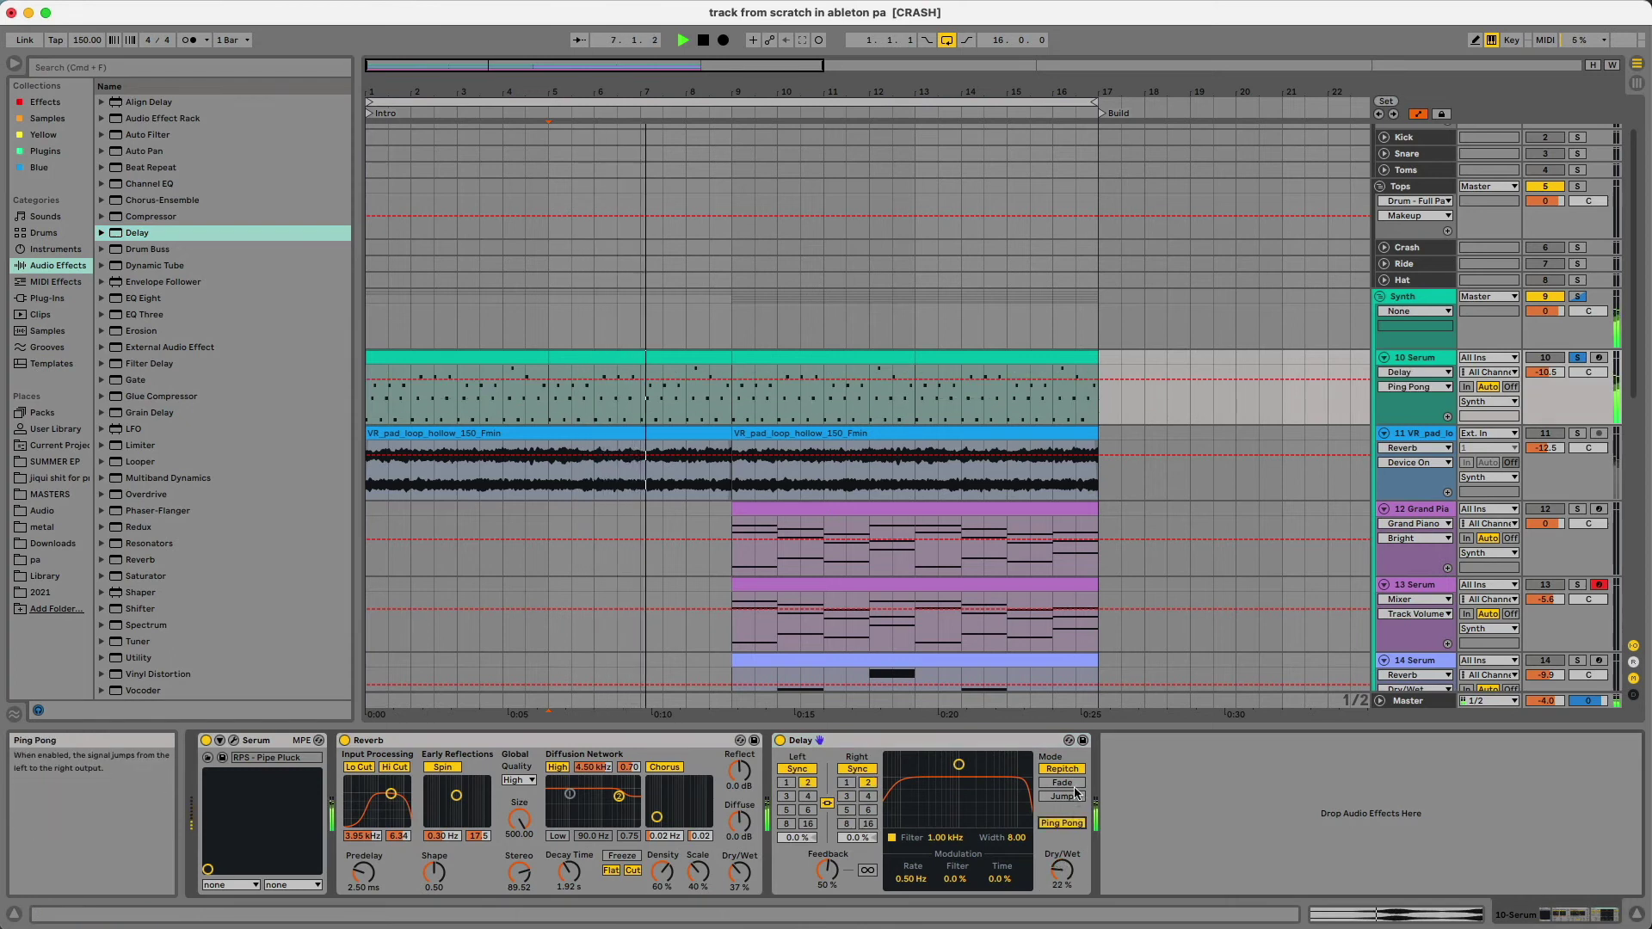
pyautogui.click(1062, 782)
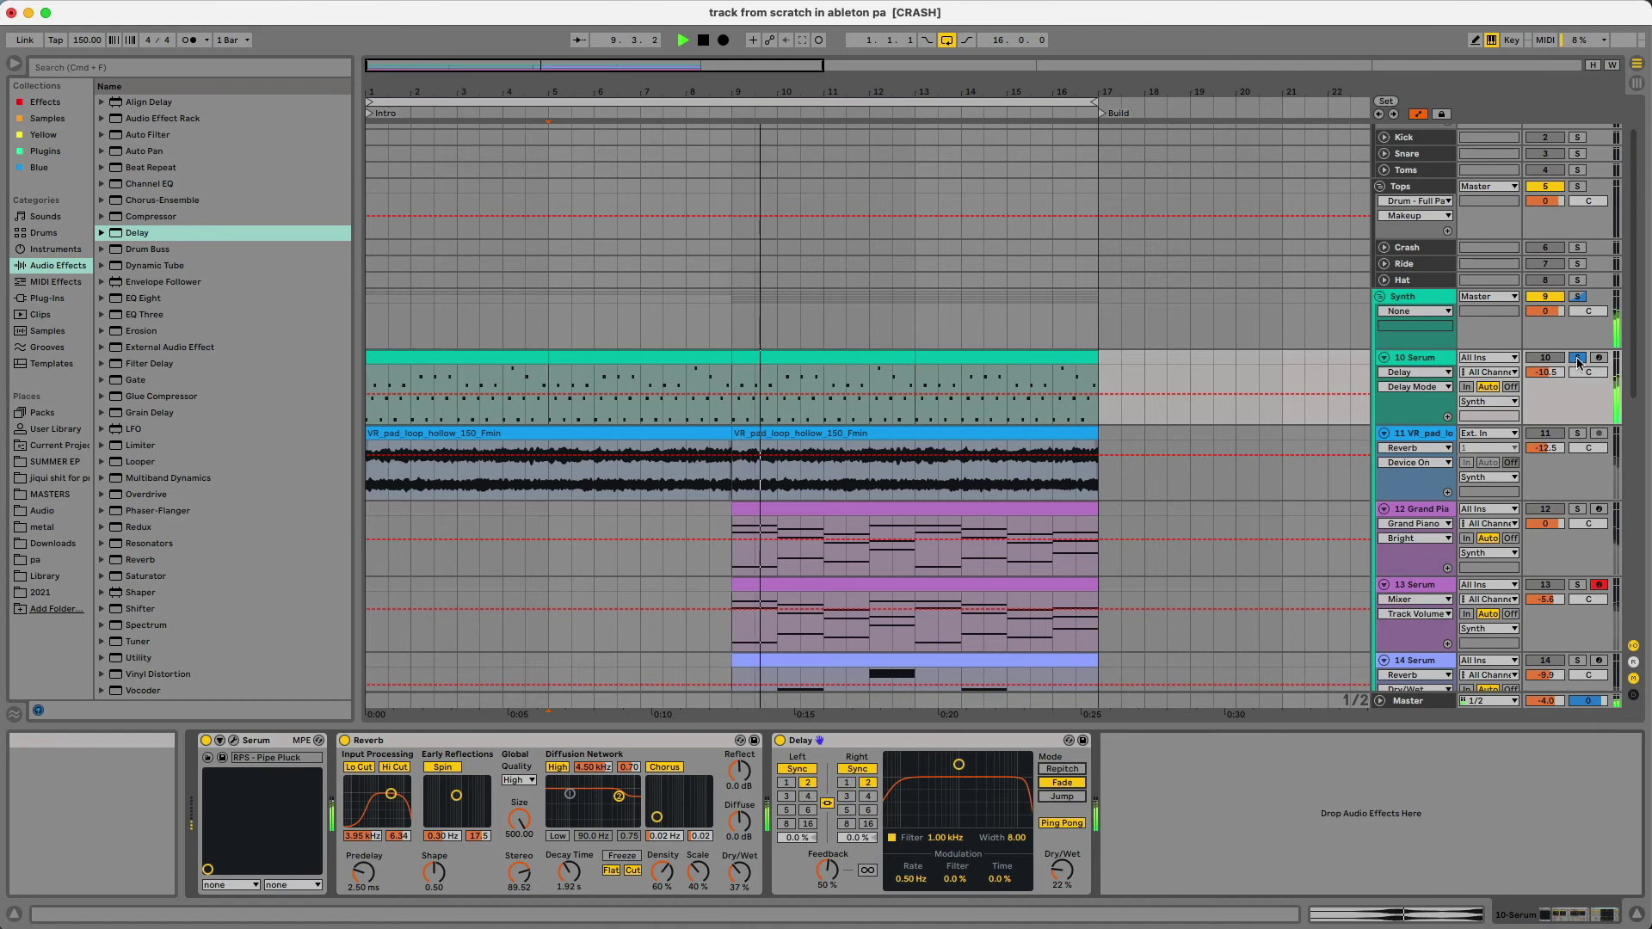
pyautogui.press('space')
pyautogui.click(1637, 914)
# Search Splice for "impact" and place VR_FX_impact_knock on the Impacts track just before bar 9, then audition it
pyautogui.scroll(-6, 1085, 719)
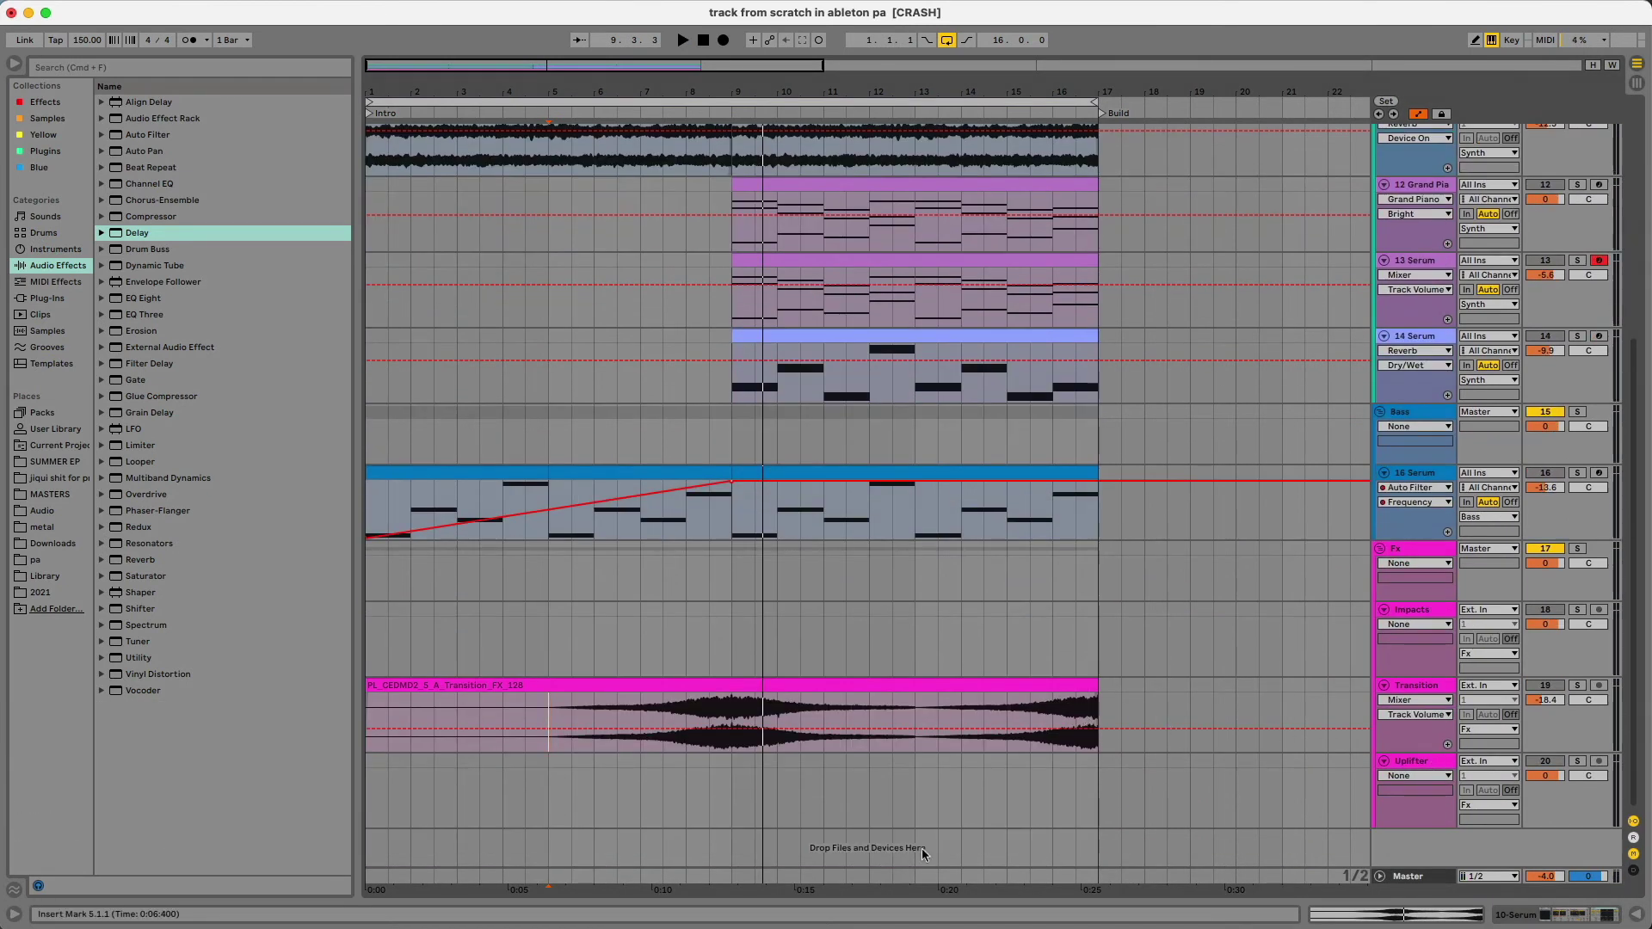
pyautogui.press('super+Tab')
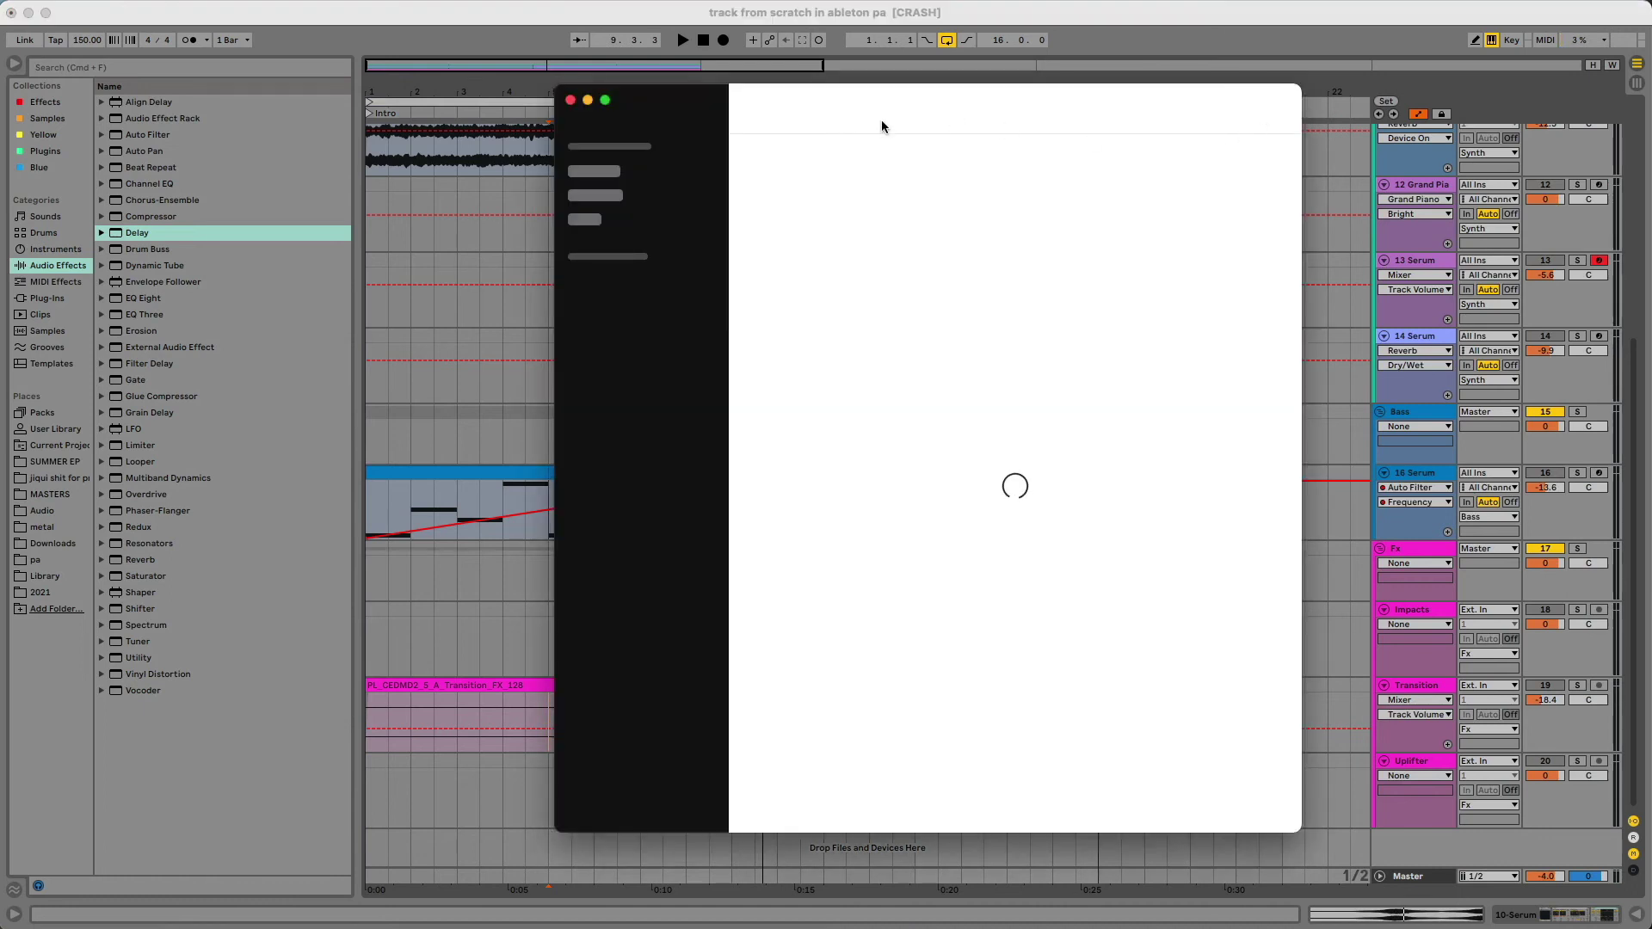
pyautogui.write('impact')
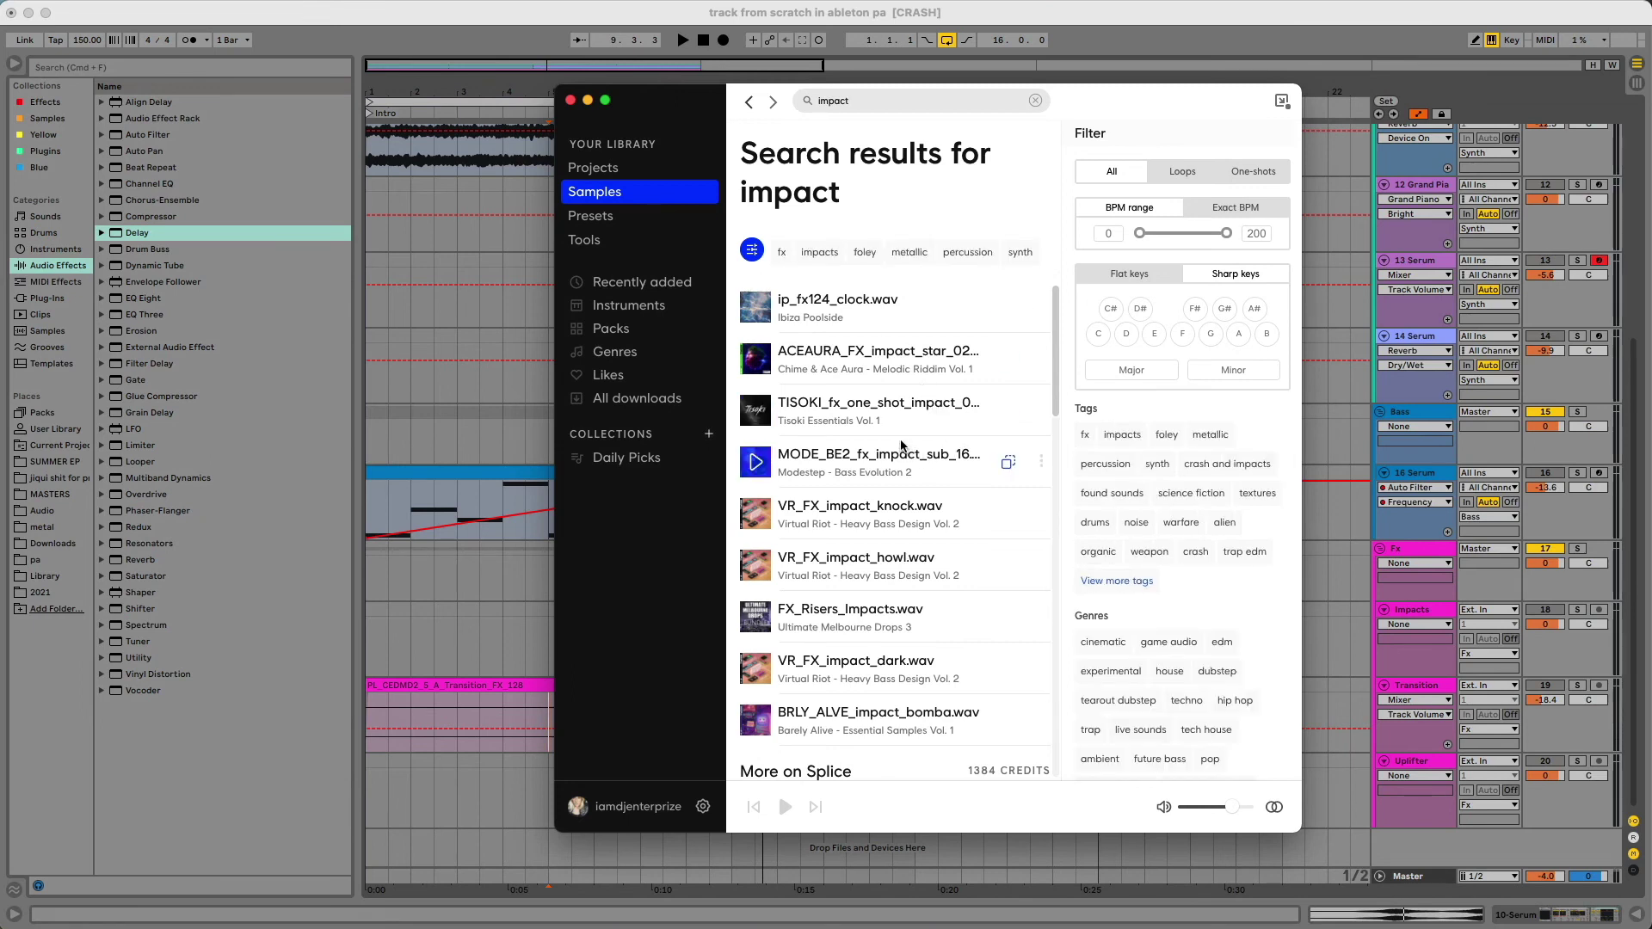
pyautogui.moveTo(860, 514); pyautogui.dragTo(492, 627)
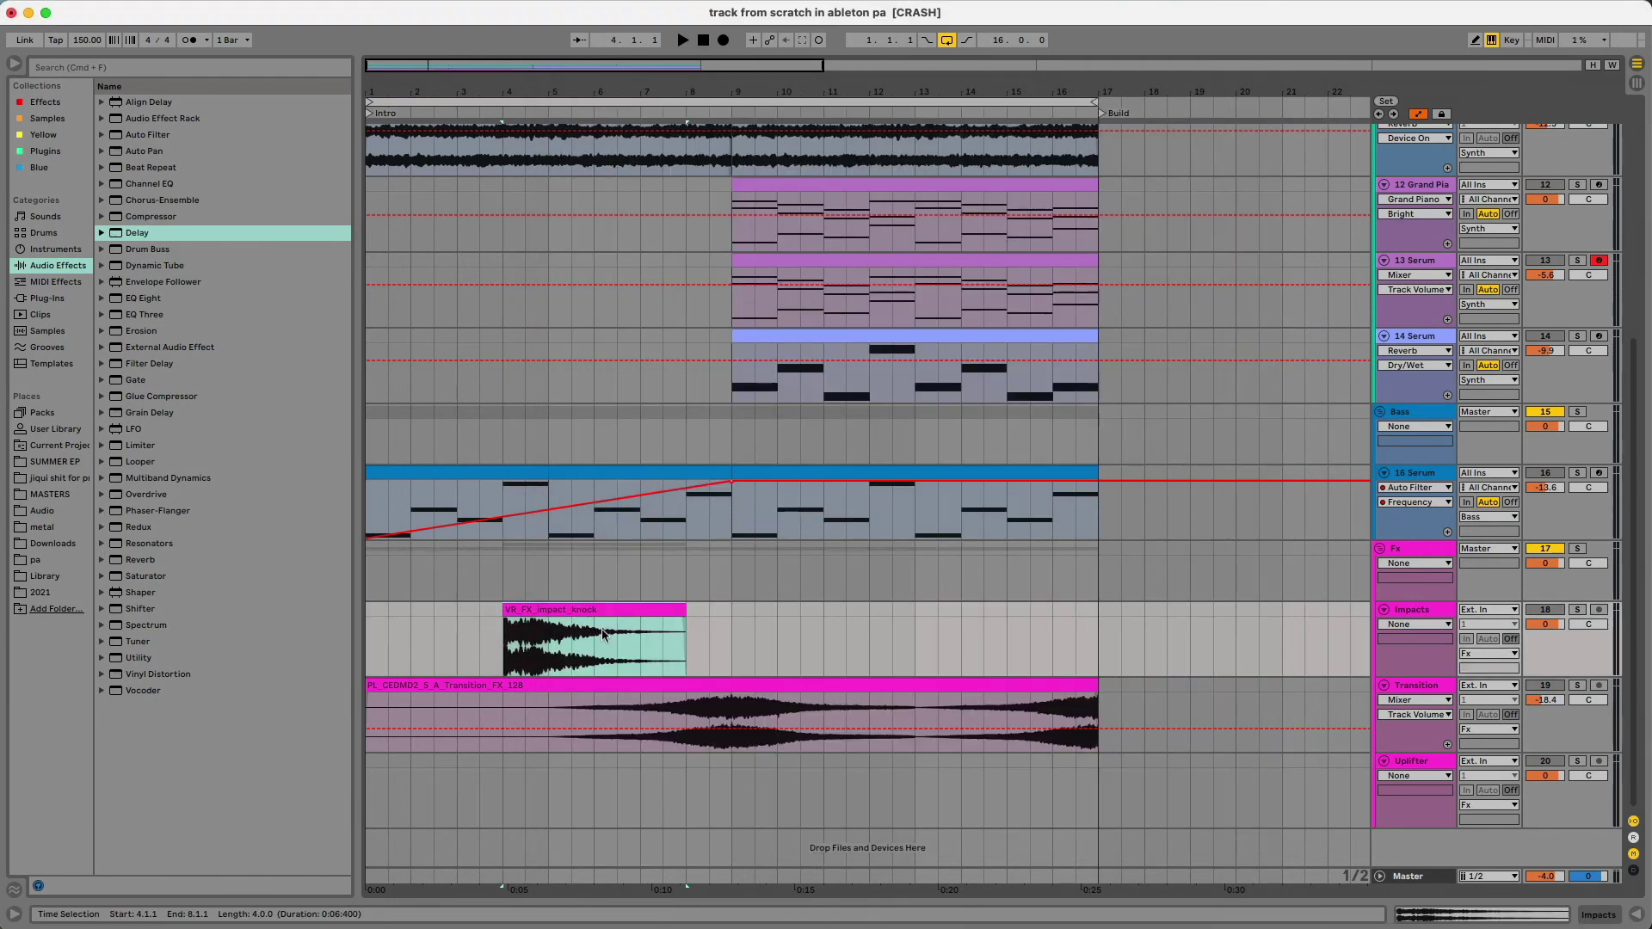
pyautogui.click(484, 632)
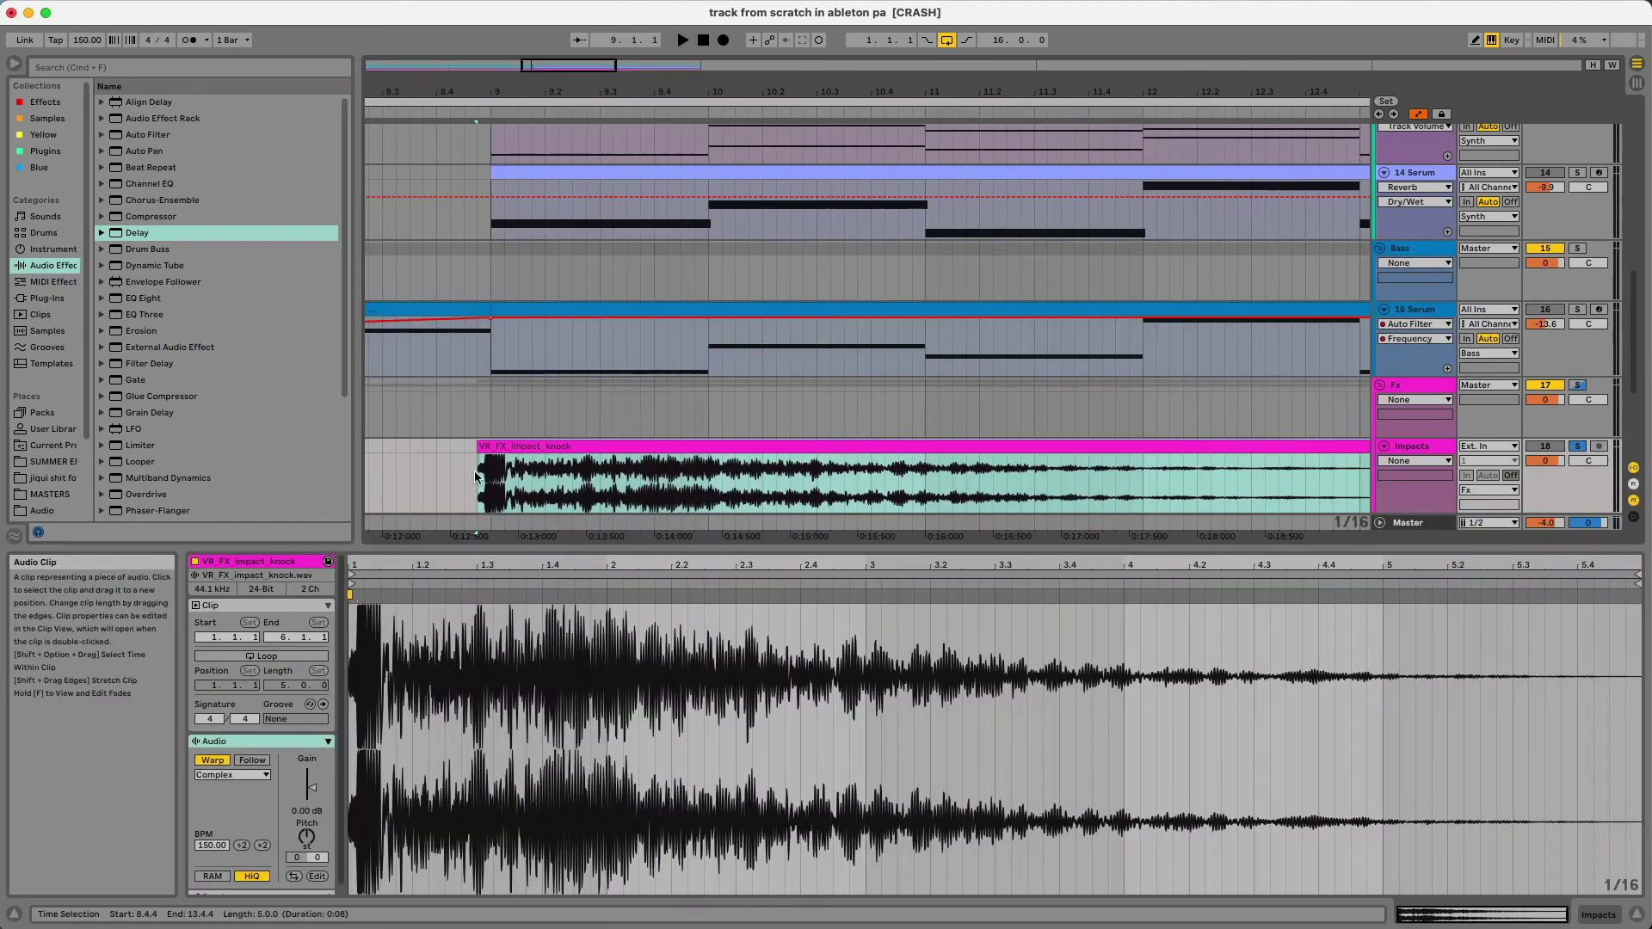
pyautogui.click(370, 260)
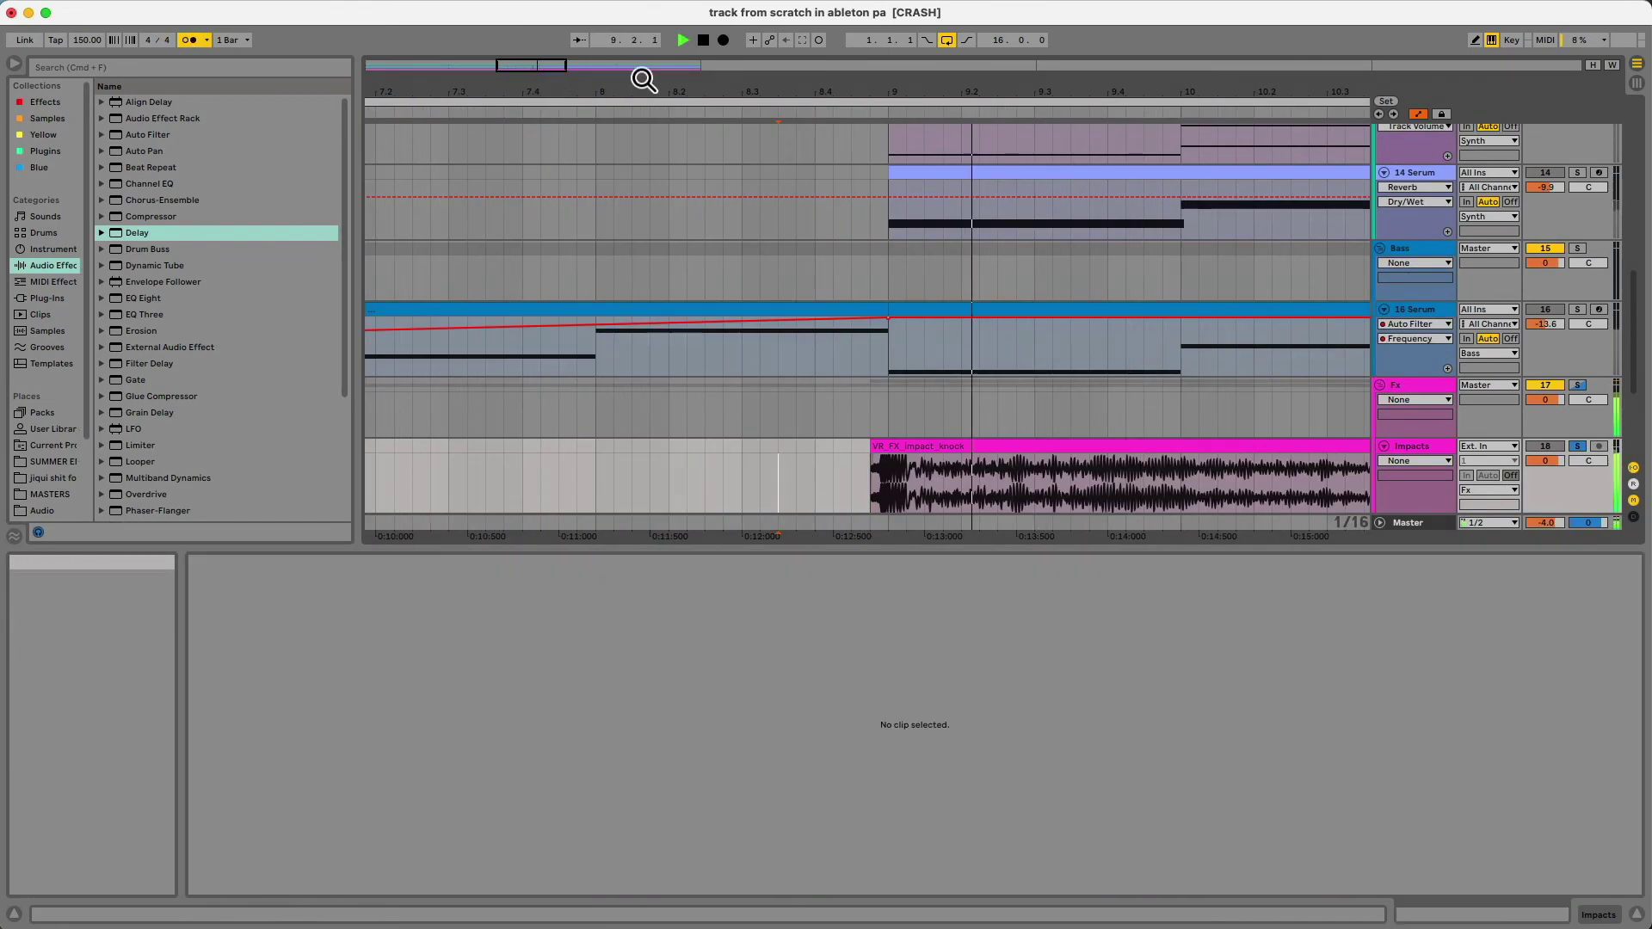
pyautogui.moveTo(642, 78); pyautogui.dragTo(642, 34)
pyautogui.hotkey('ctrl', 'alt', 'l')
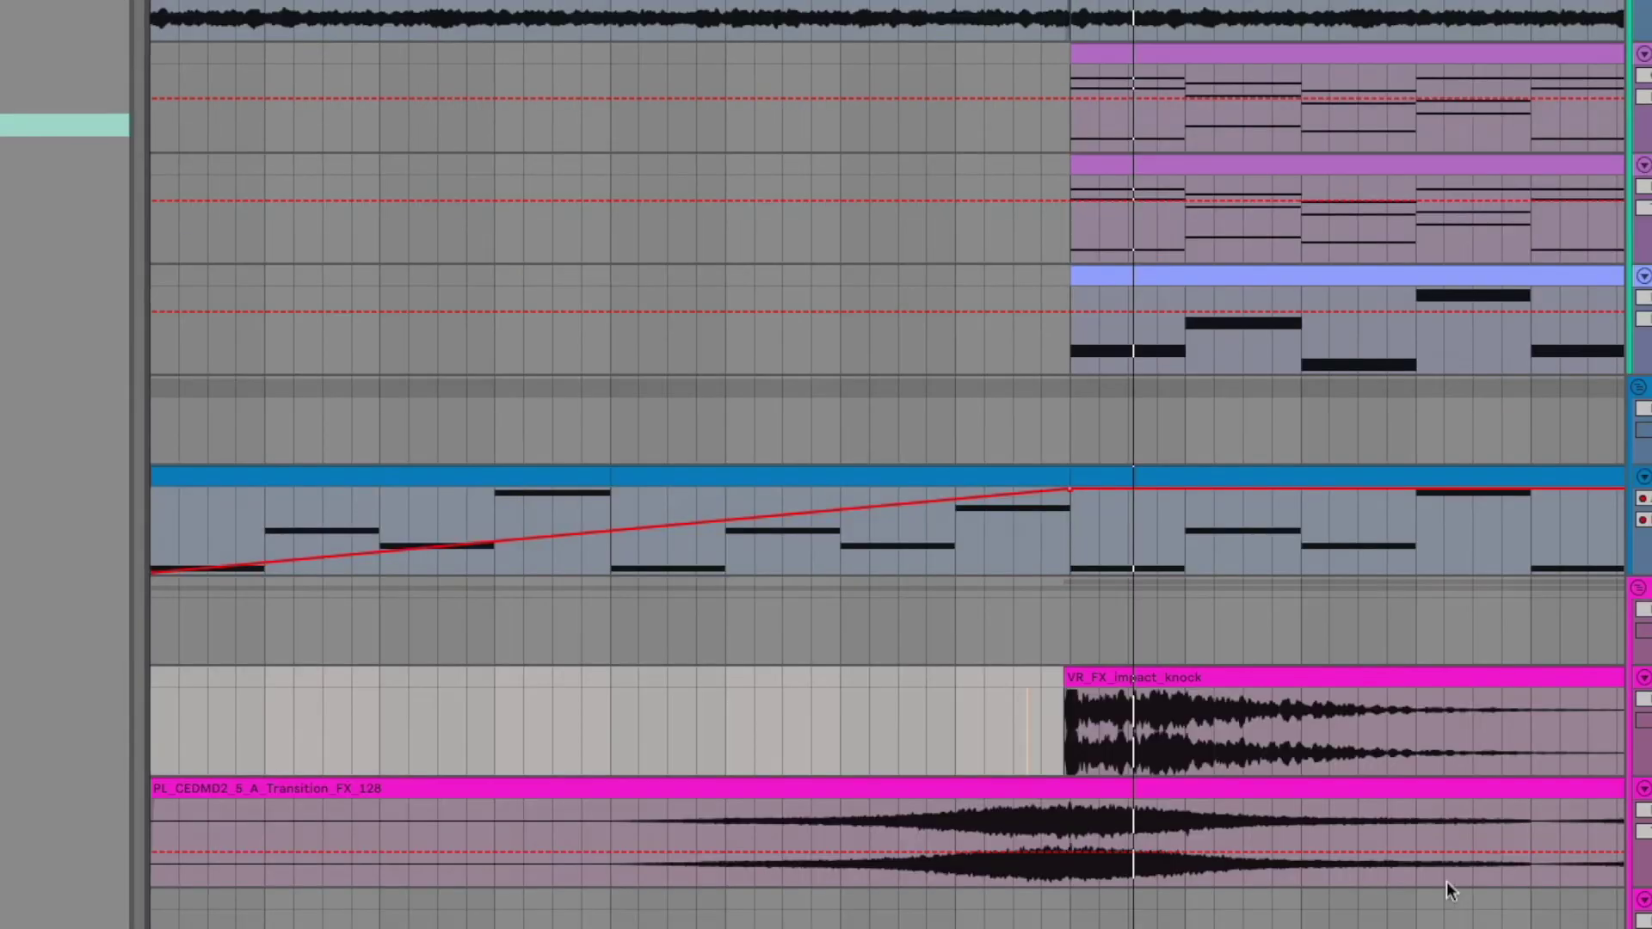
# Search Splice for "kick" and place the VR_drum_kick_rattle sample on the Kick track at bar 9
pyautogui.scroll(6, 1447, 881)
pyautogui.press('-')
pyautogui.press('-')
pyautogui.press('-')
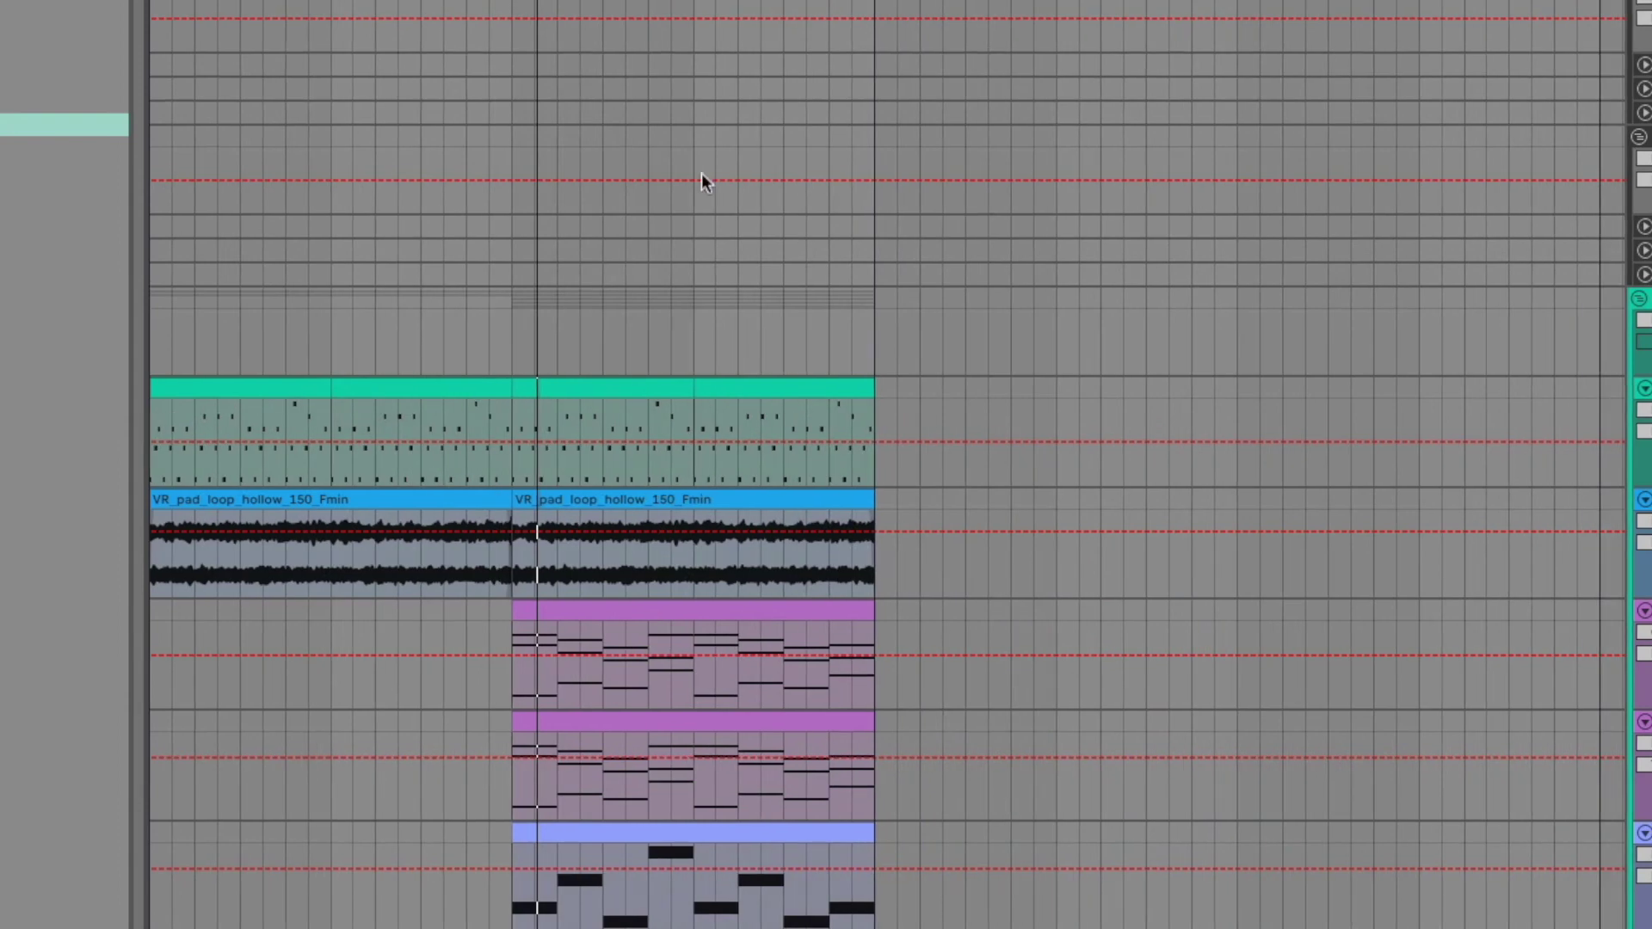
pyautogui.scroll(-5, 964, 249)
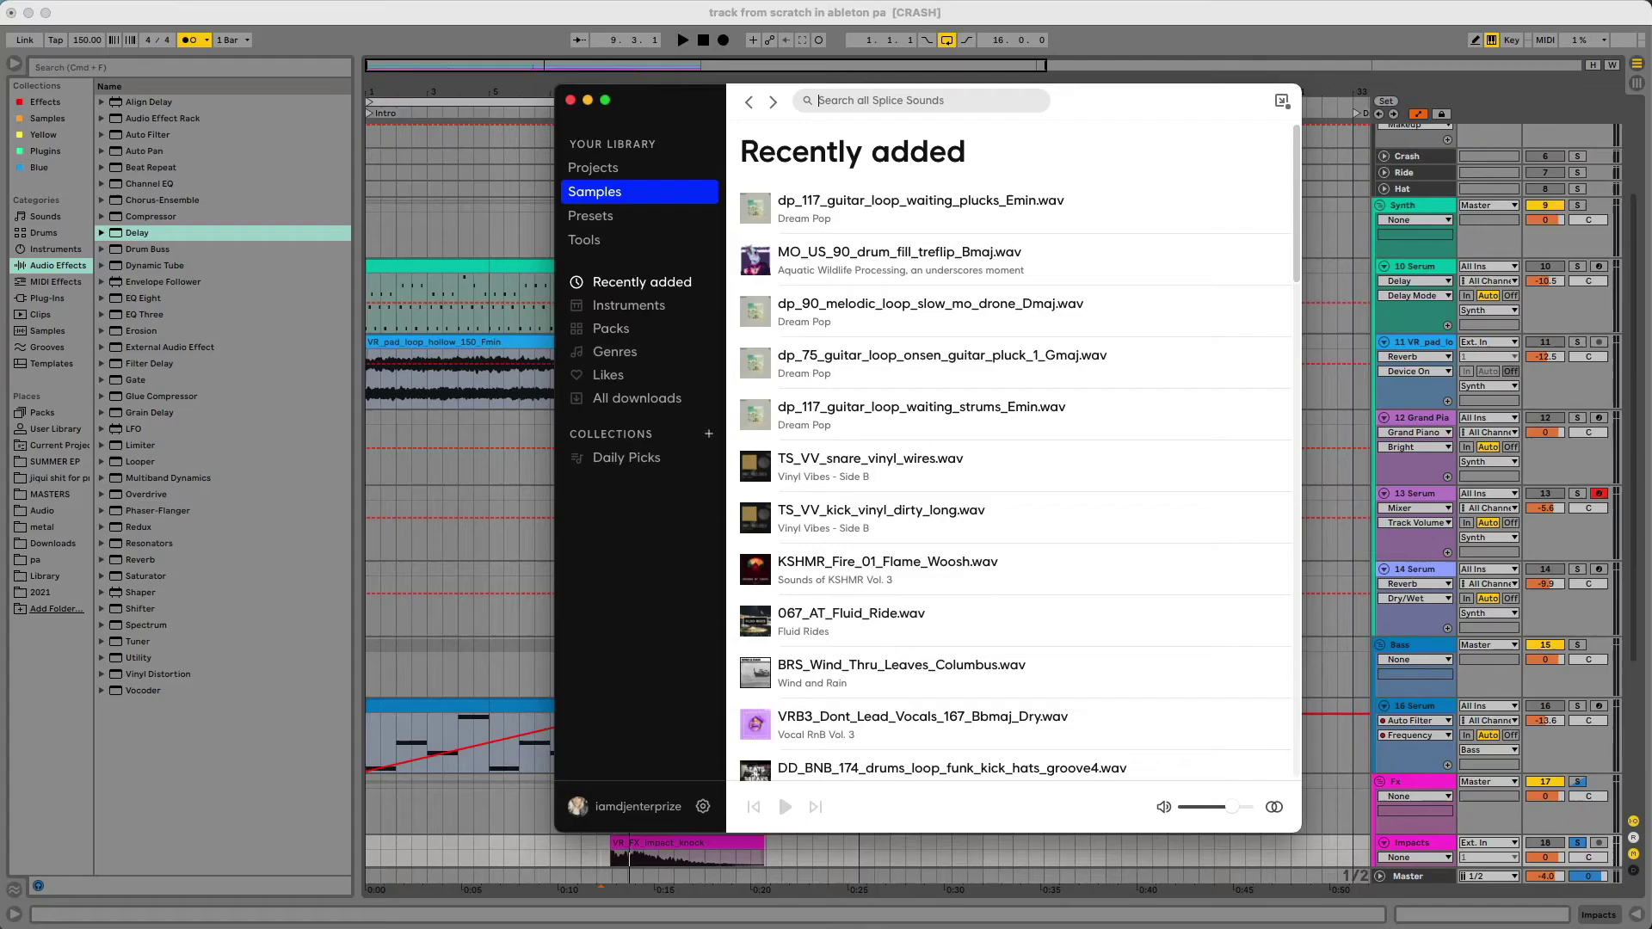
pyautogui.press('Return')
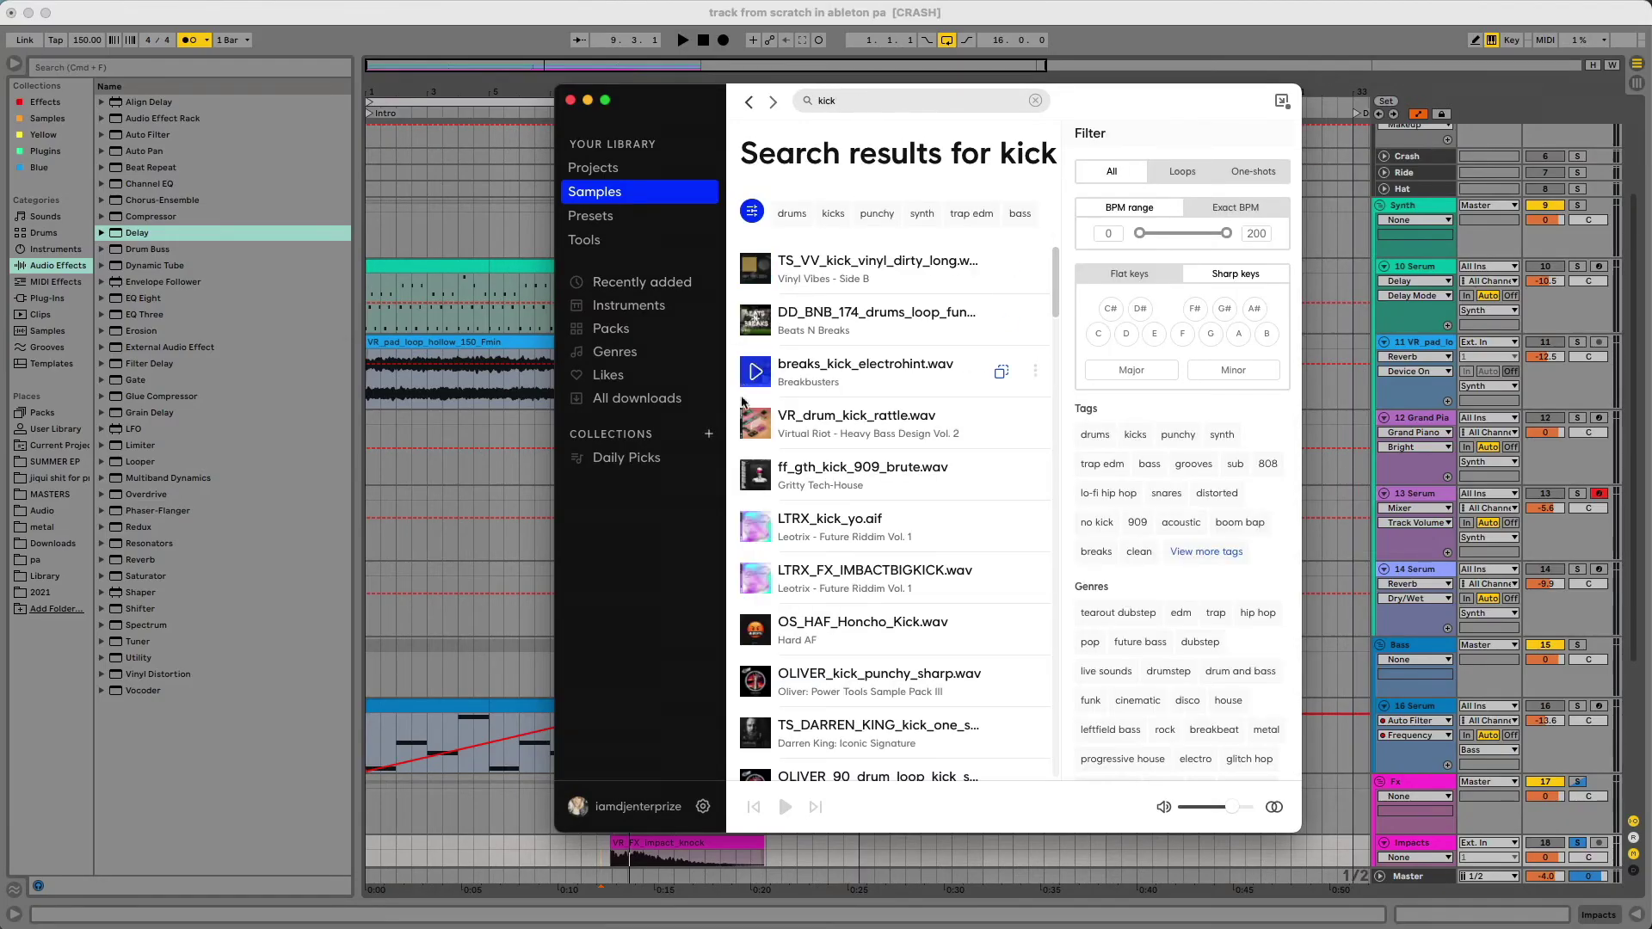
pyautogui.click(755, 422)
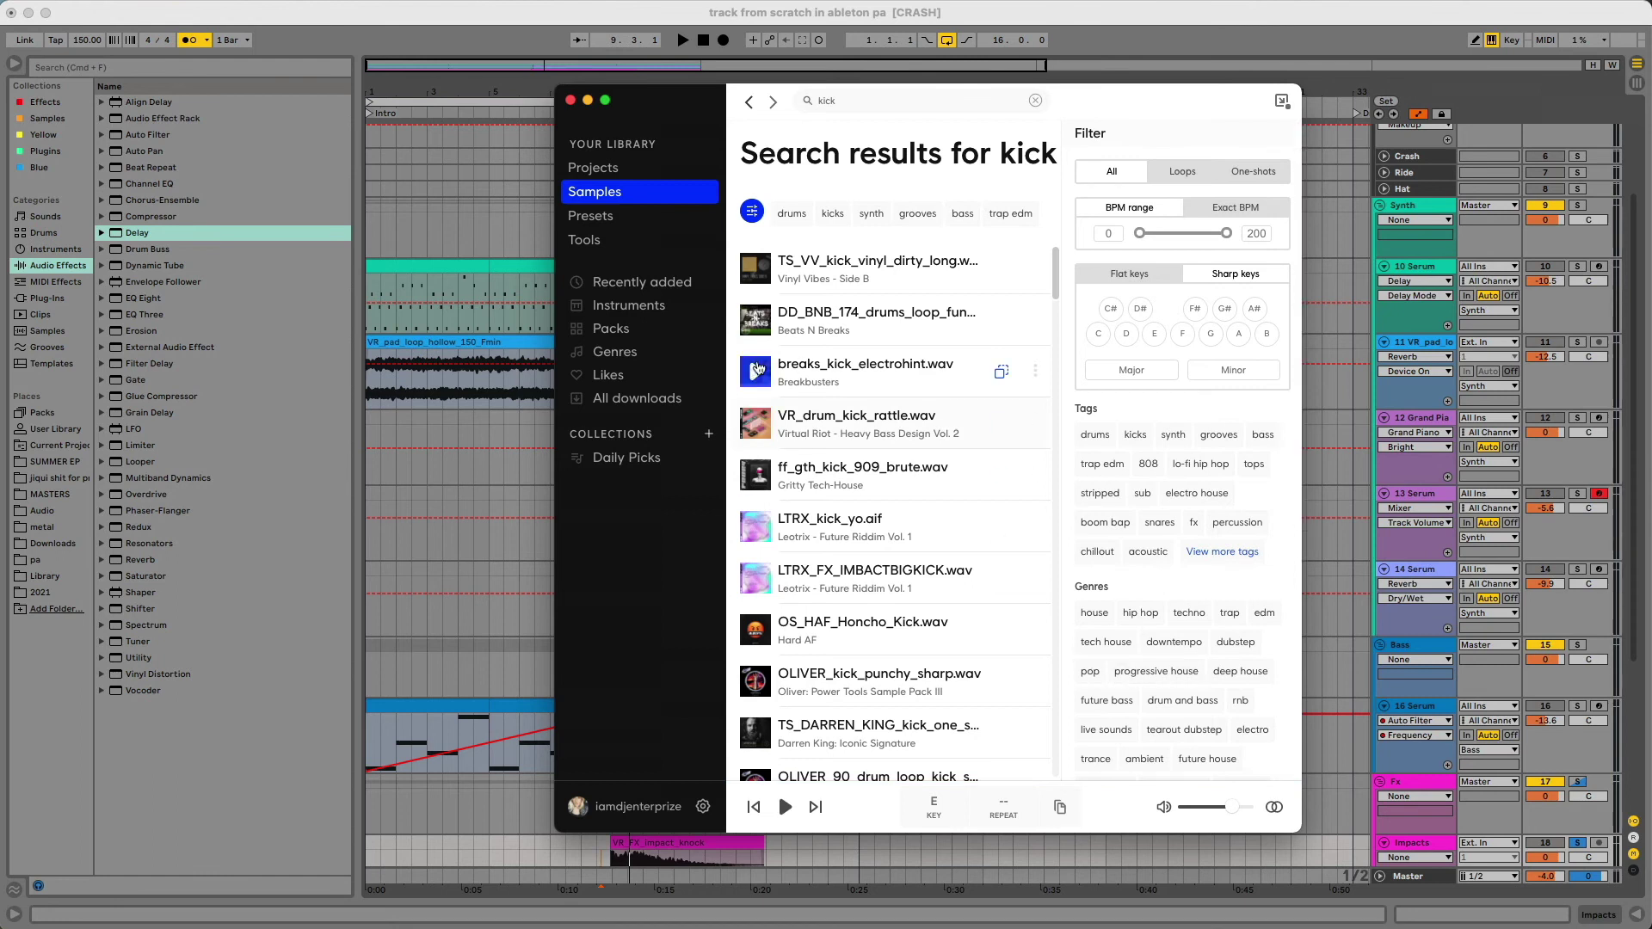
pyautogui.moveTo(833, 421); pyautogui.dragTo(492, 175)
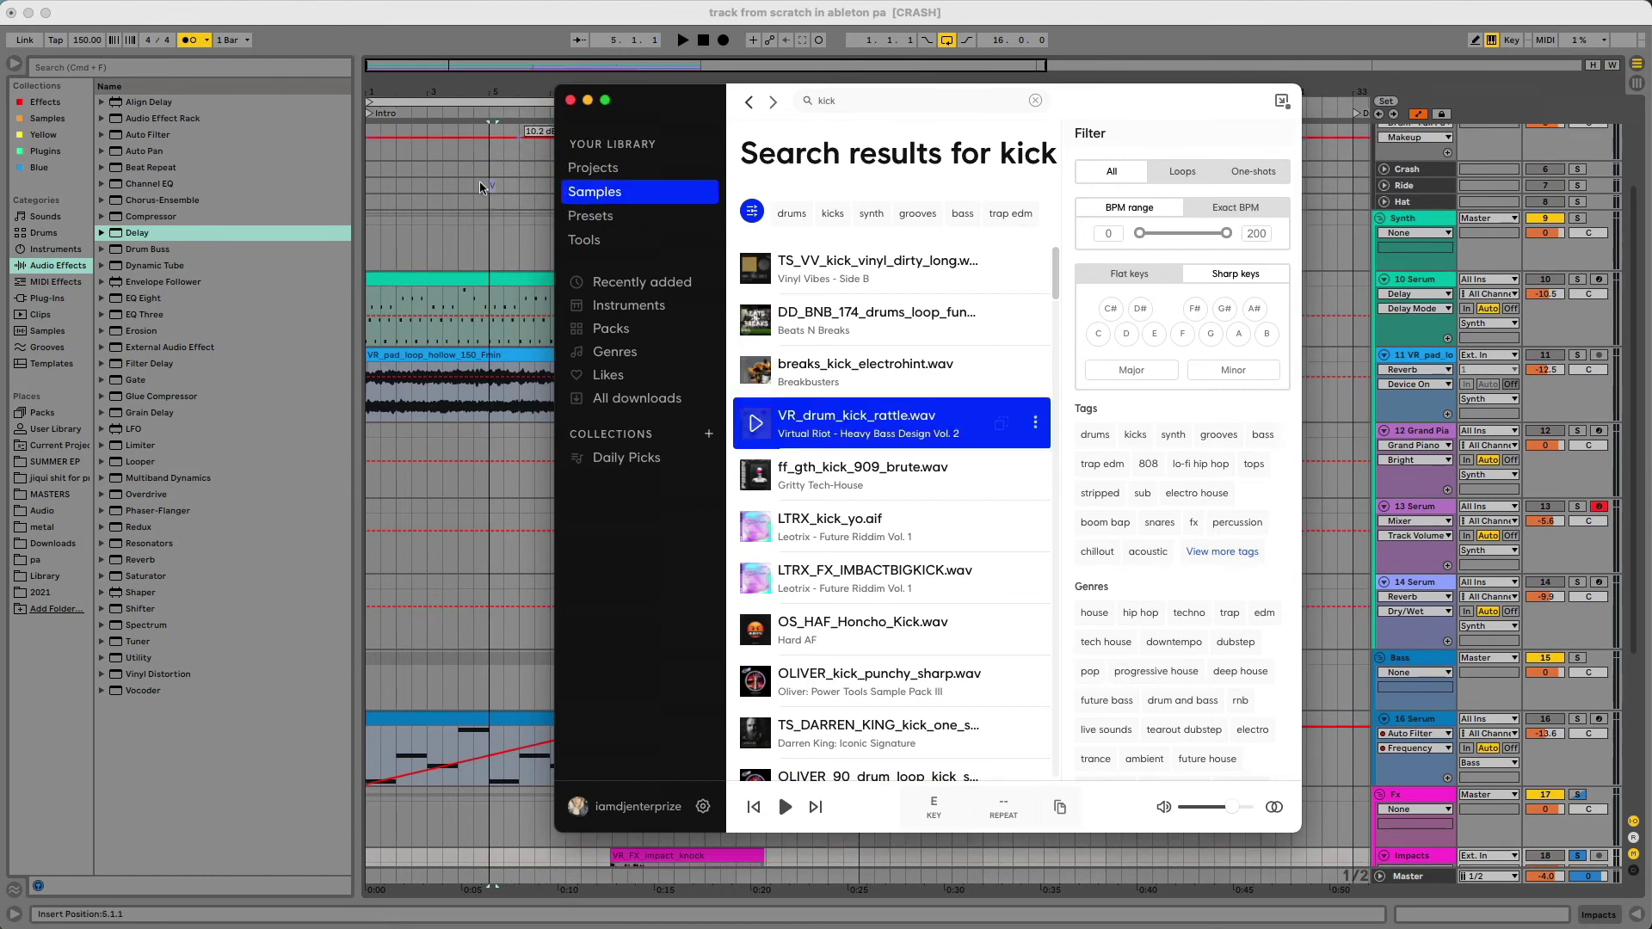
pyautogui.scroll(3, 493, 248)
pyautogui.click(588, 101)
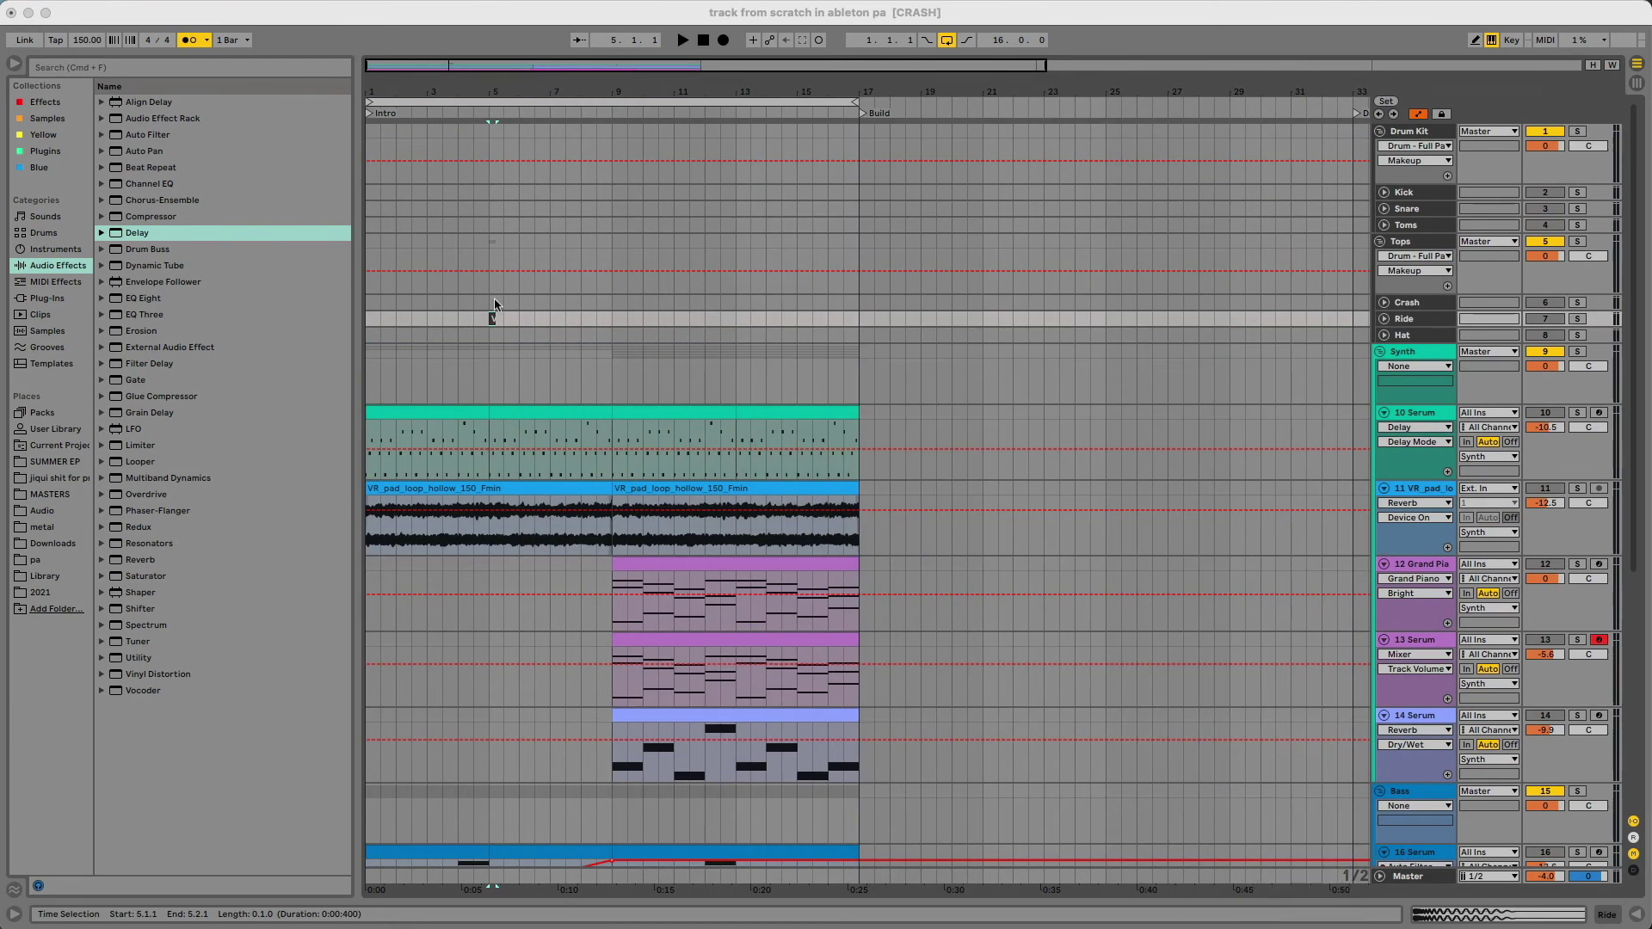
pyautogui.click(493, 316)
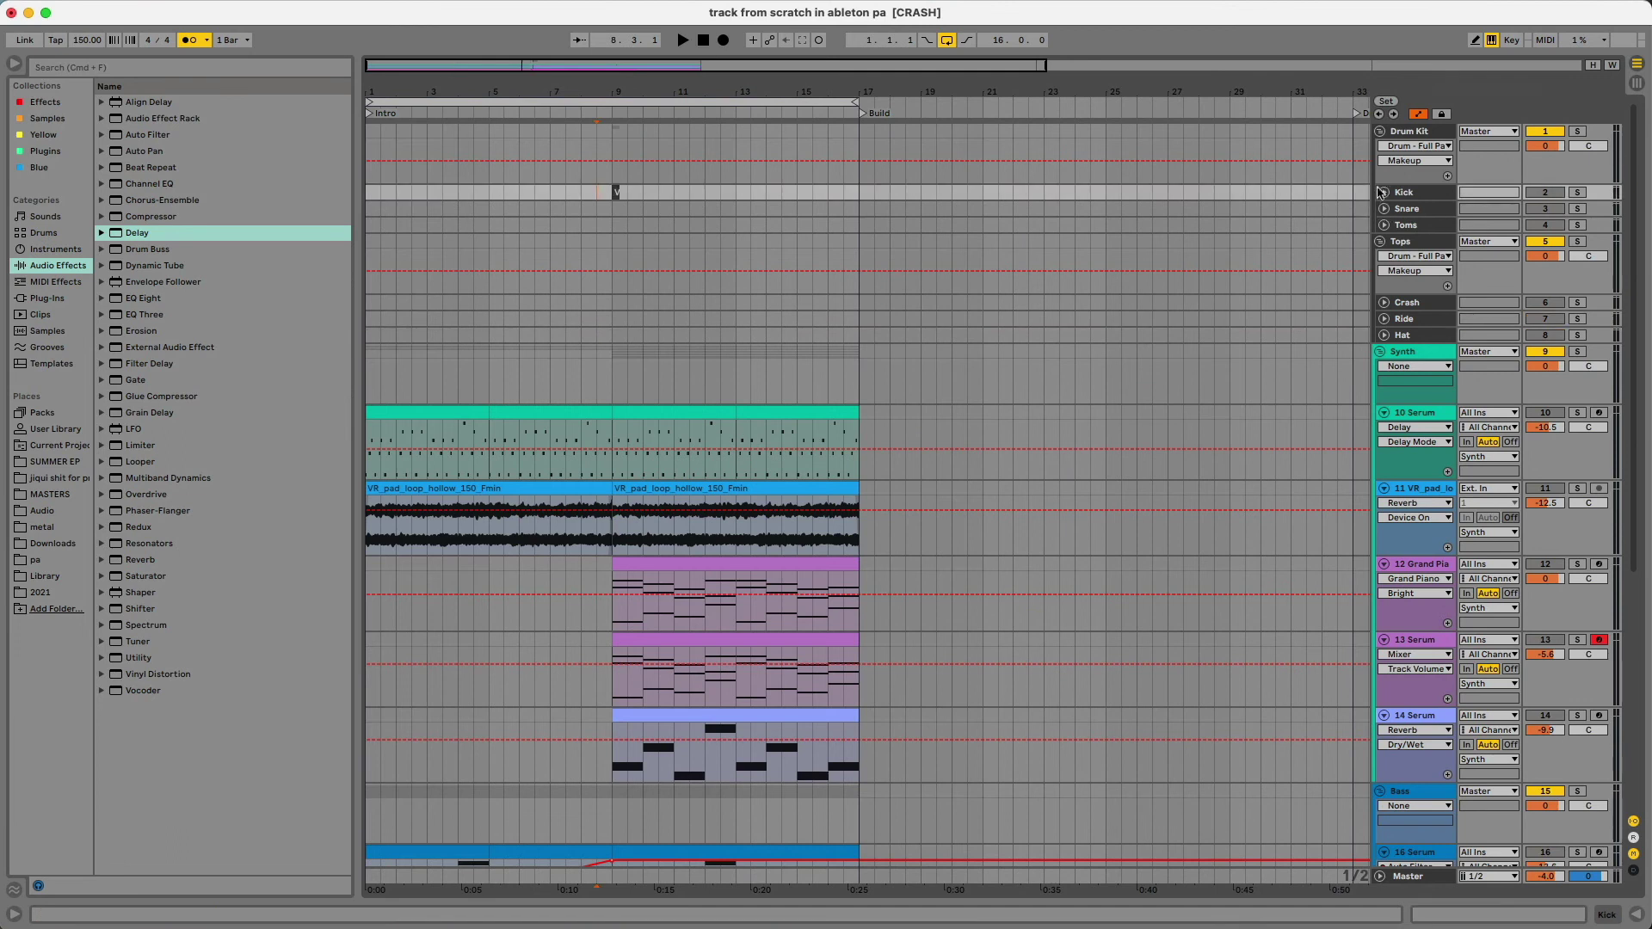
# Unfold the Kick track, set its volume to -6.0 dB and listen to the transition from bar 8 into bar 9
pyautogui.click(1382, 191)
pyautogui.click(1544, 206)
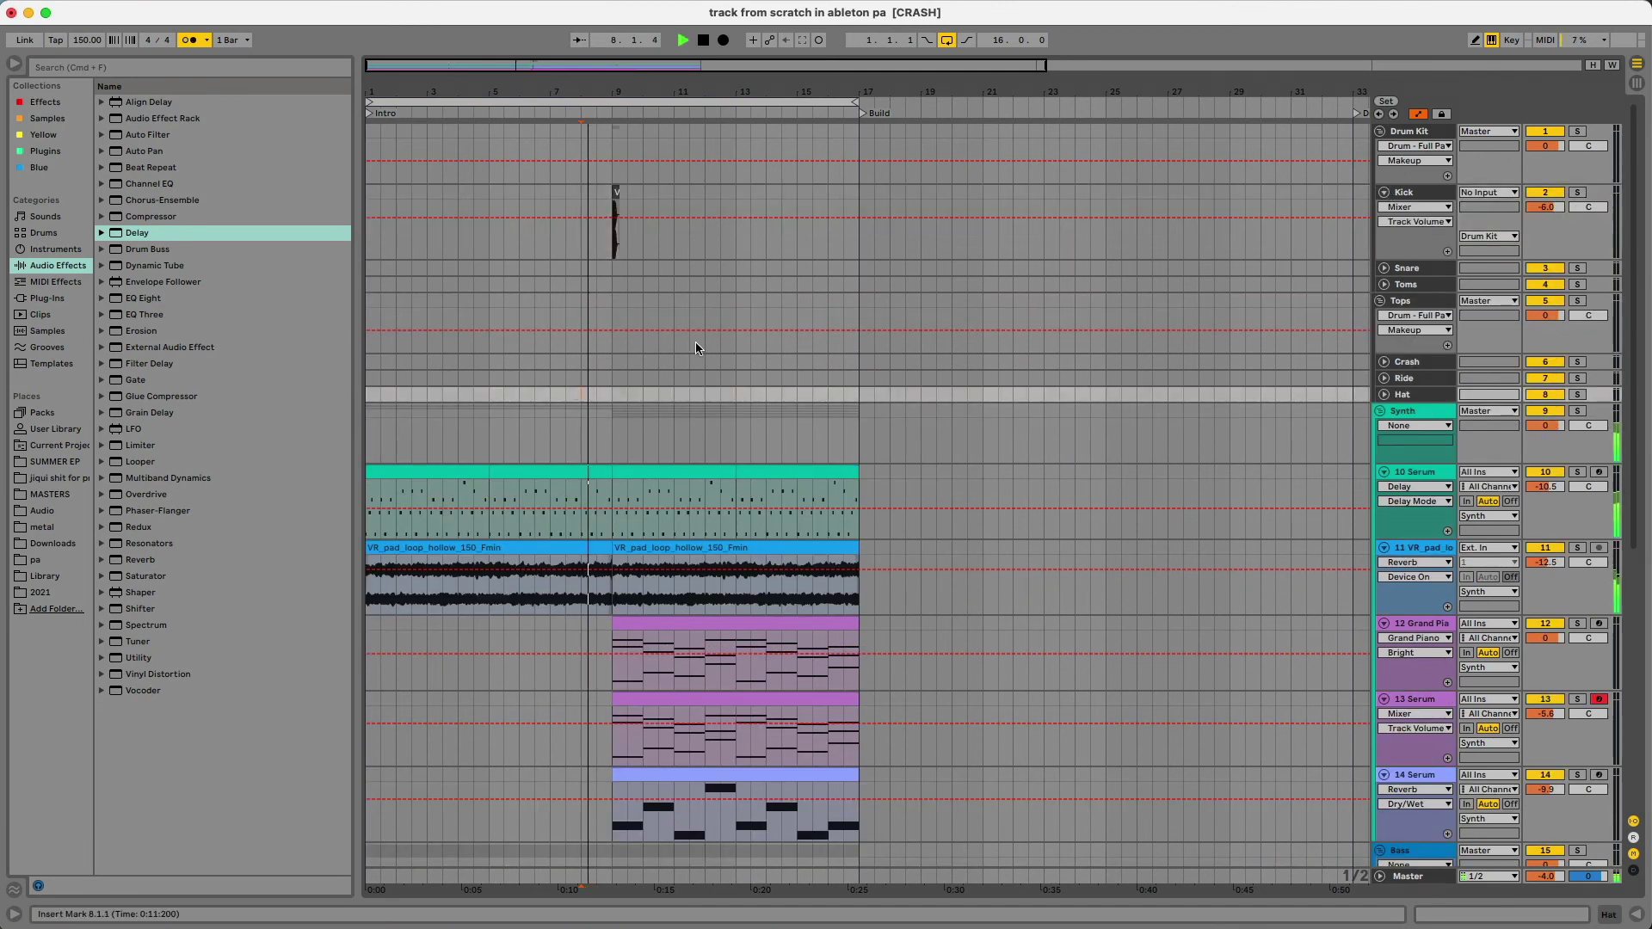
pyautogui.scroll(-2, 697, 342)
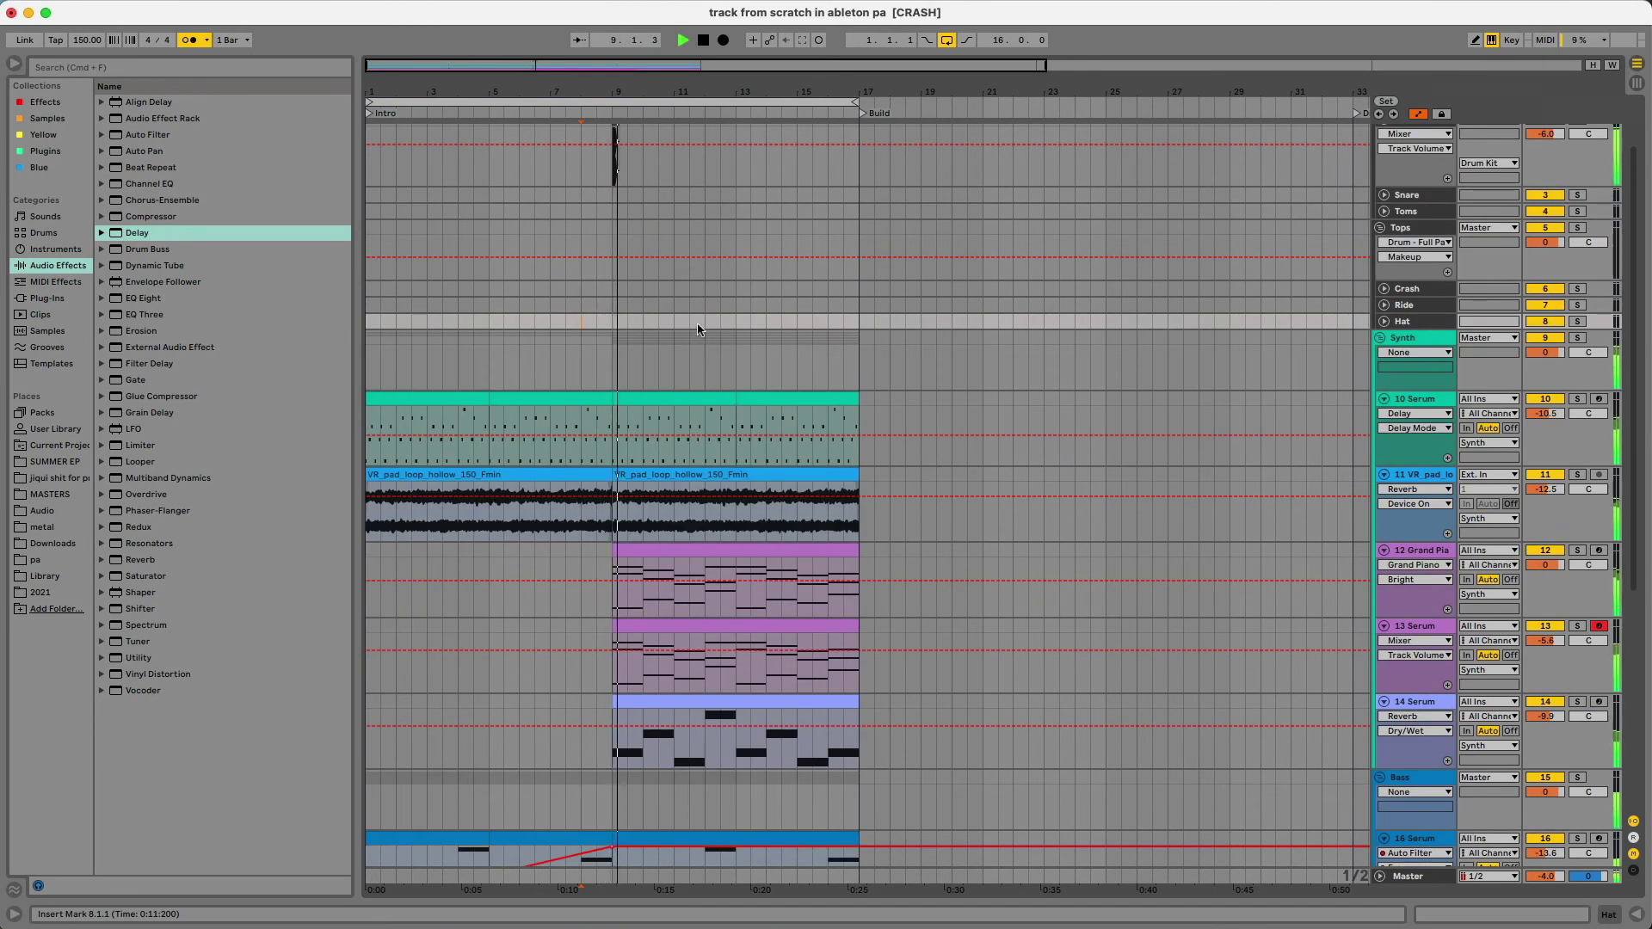
pyautogui.scroll(-5, 953, 472)
# Lower the Impacts track's volume to -8.3 dB and replay the transition into bar 9
pyautogui.press('space')
pyautogui.moveTo(1546, 776); pyautogui.dragTo(1547, 806)
pyautogui.press('space')
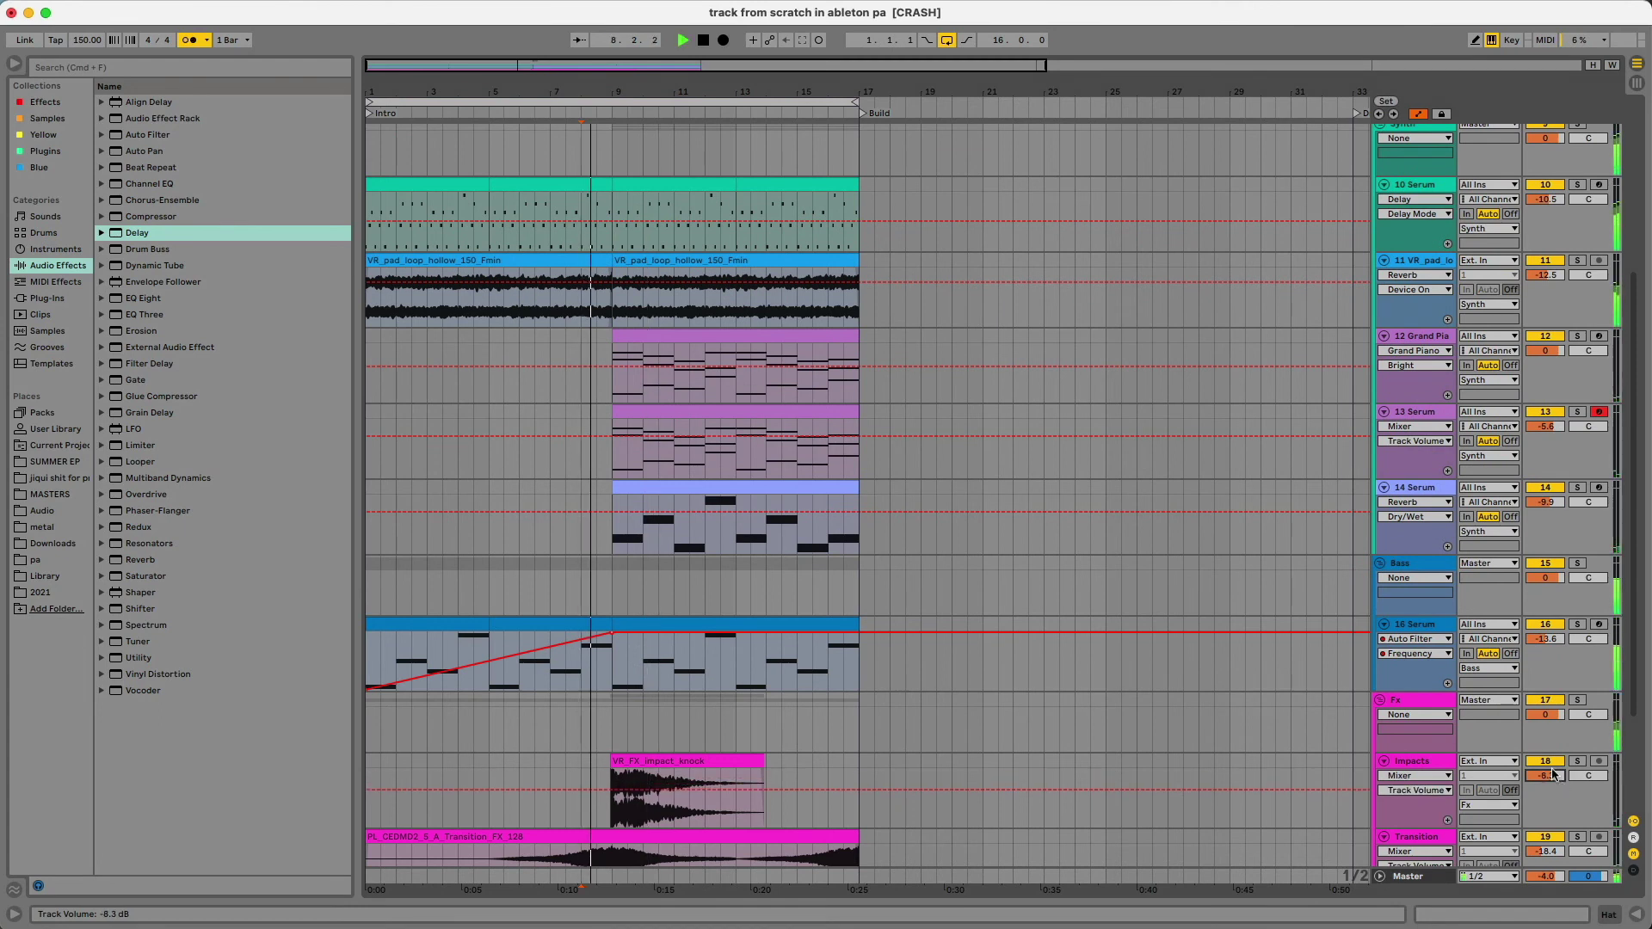
pyautogui.scroll(-3, 1275, 689)
# Nudge the VR_FX_impact_knock clip slightly later so its main hit lands on bar 9, and play it back
pyautogui.click(190, 40)
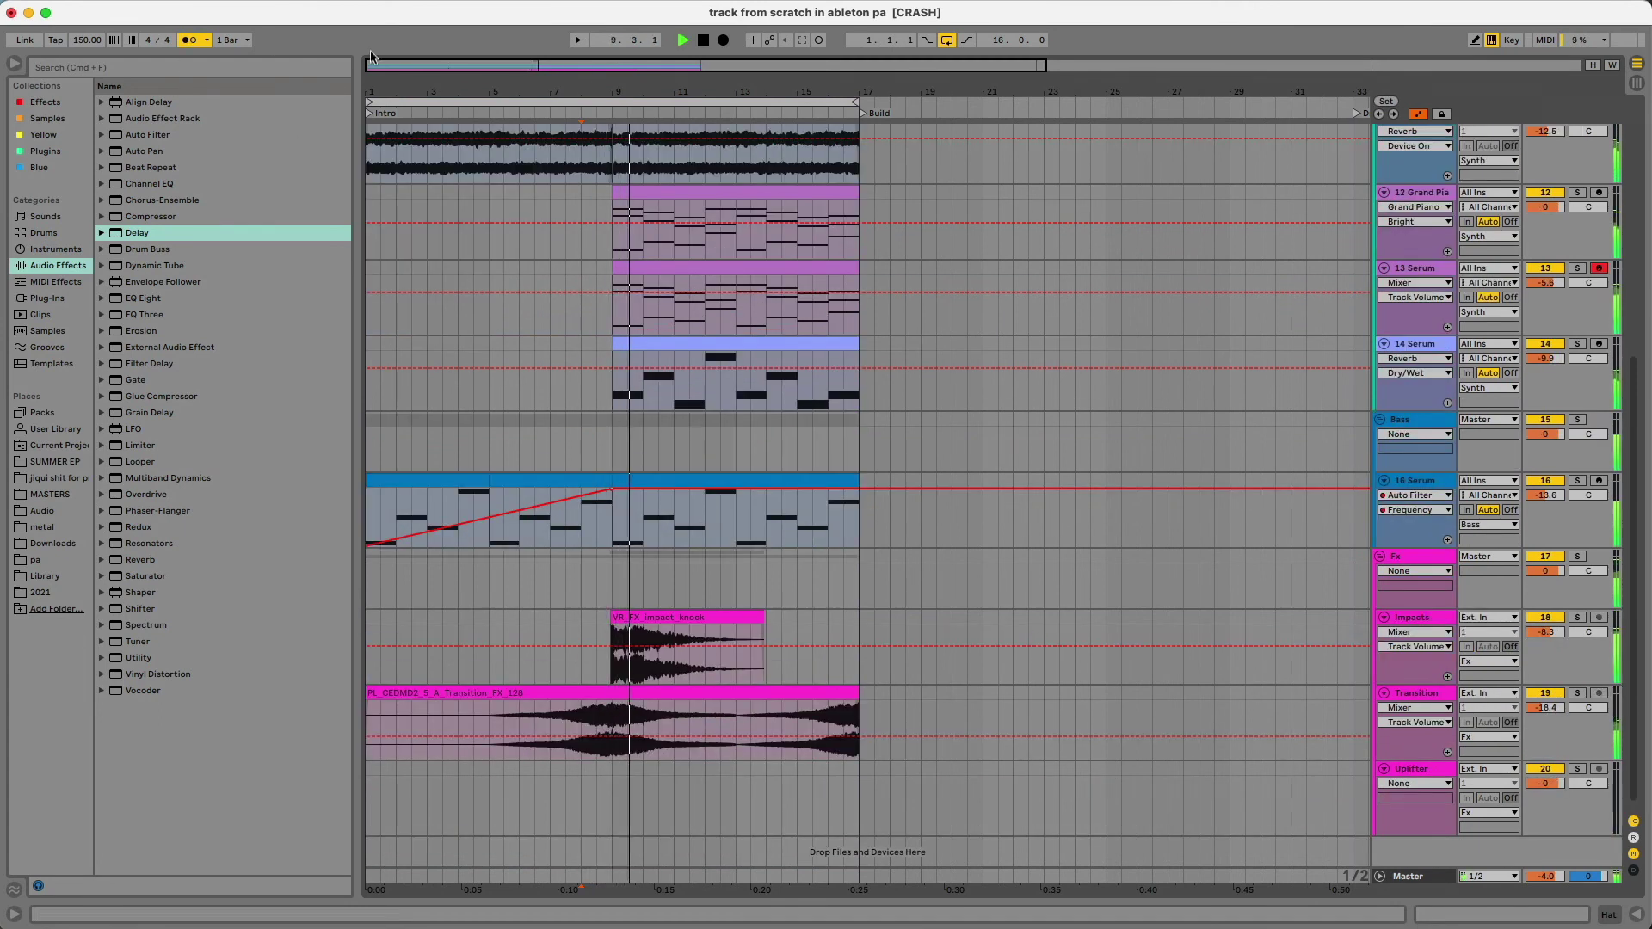
pyautogui.moveTo(738, 91); pyautogui.dragTo(737, 215)
pyautogui.press('space')
pyautogui.press('+')
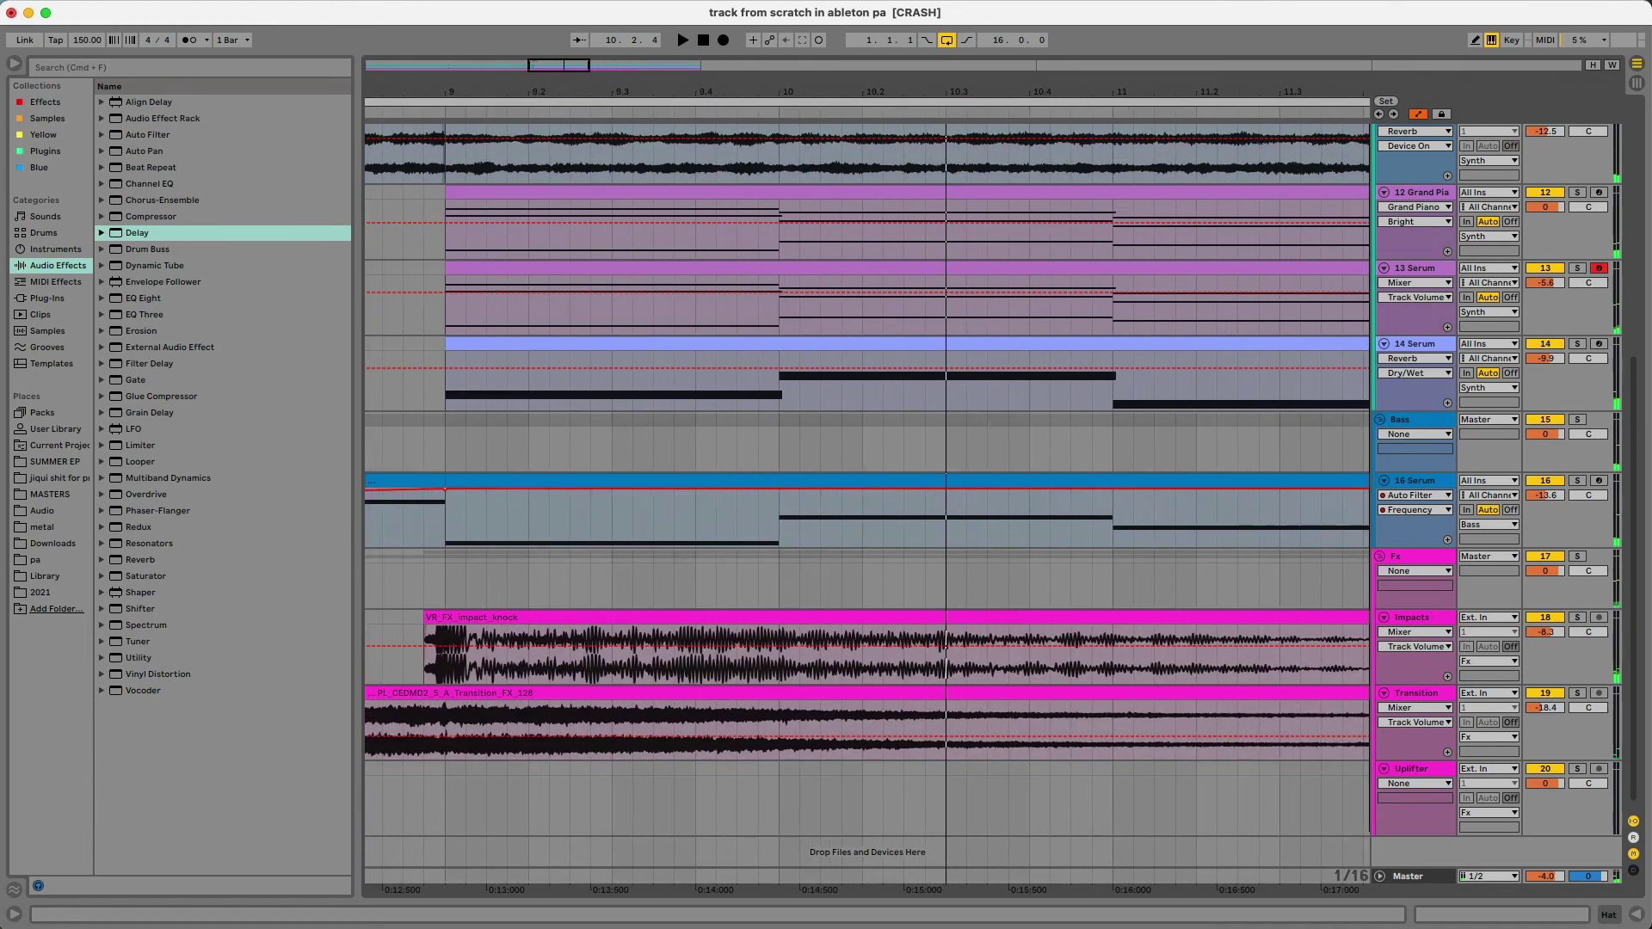
pyautogui.moveTo(762, 632); pyautogui.dragTo(786, 634)
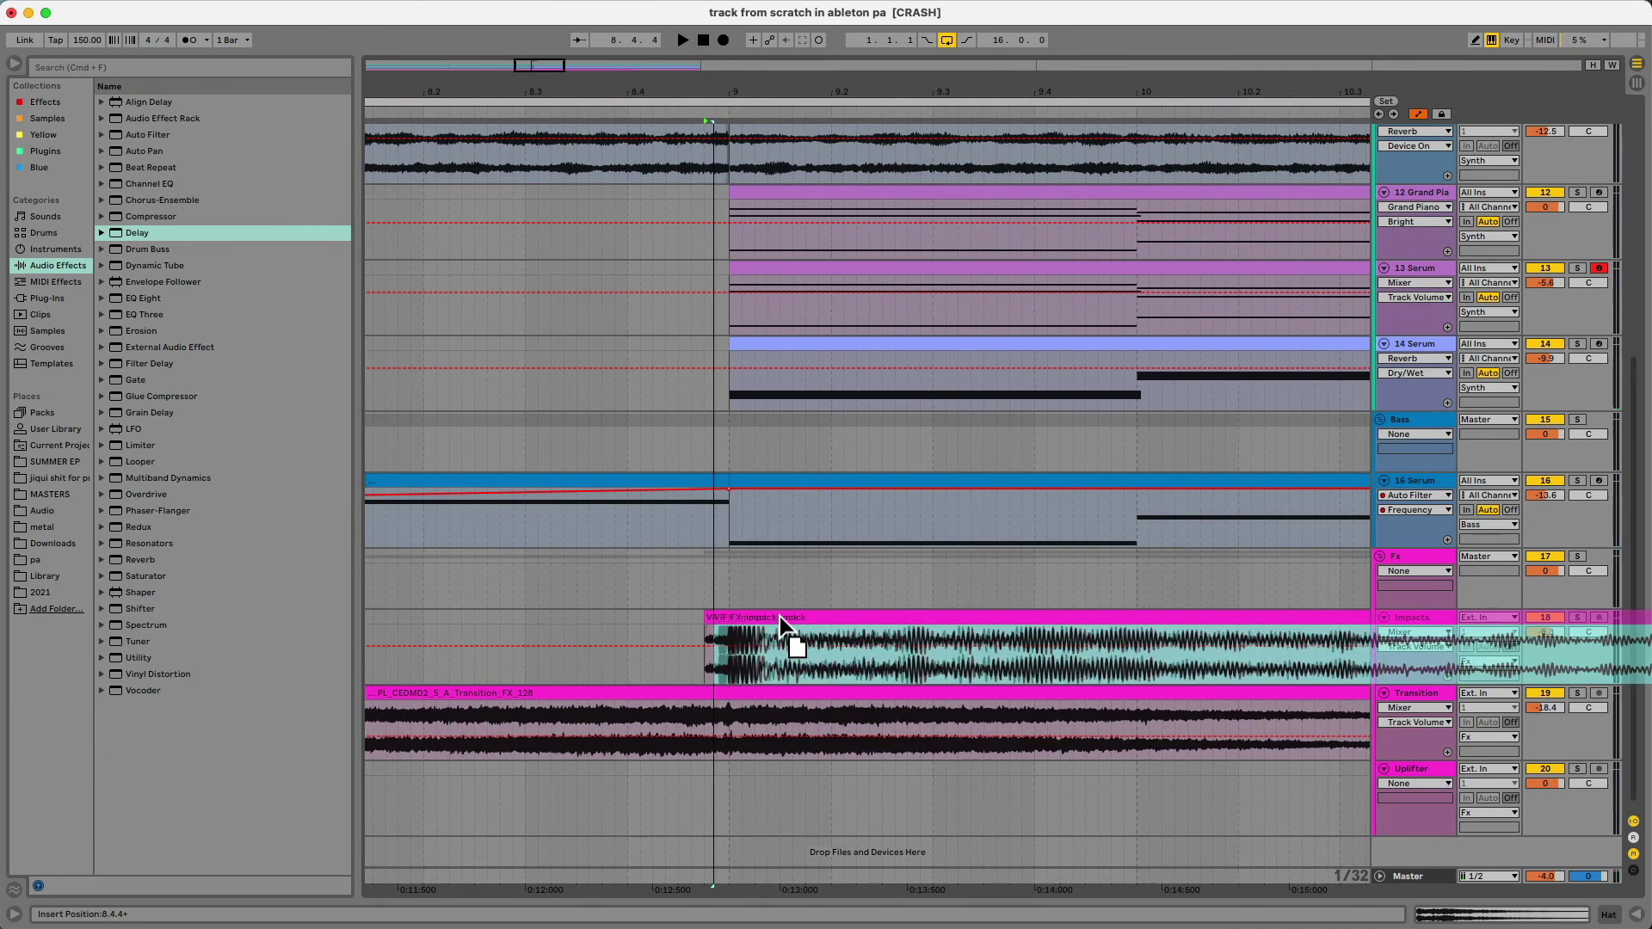
pyautogui.click(616, 678)
pyautogui.press('space')
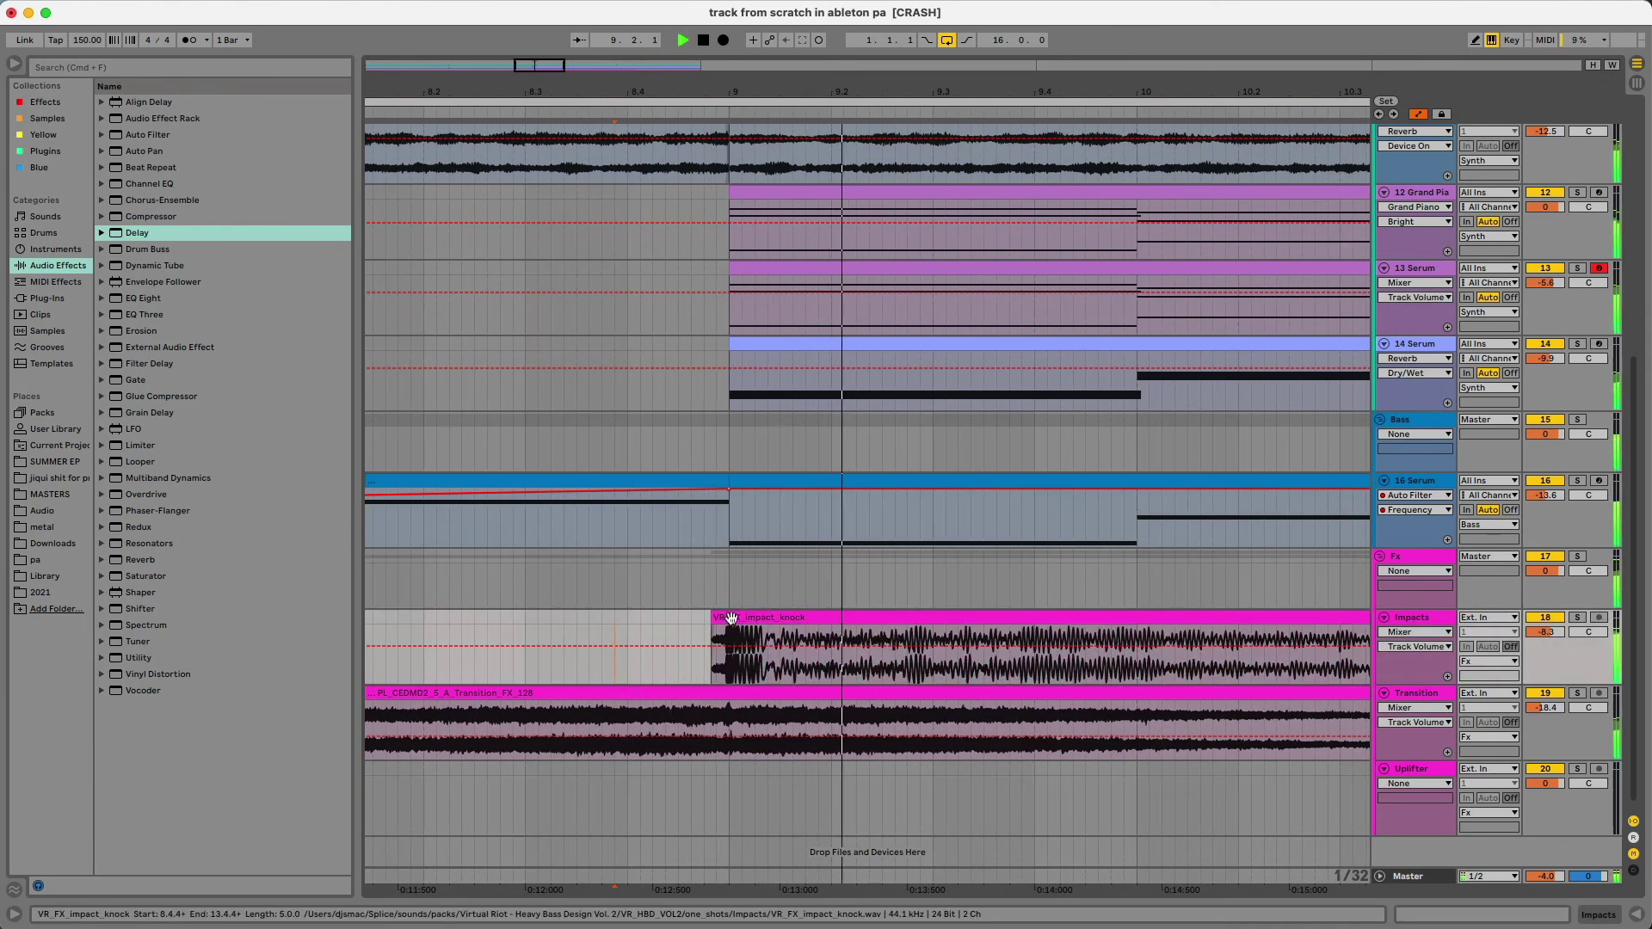
# Hide the automation lanes and review the whole 16-bar intro arrangement
pyautogui.press('a')
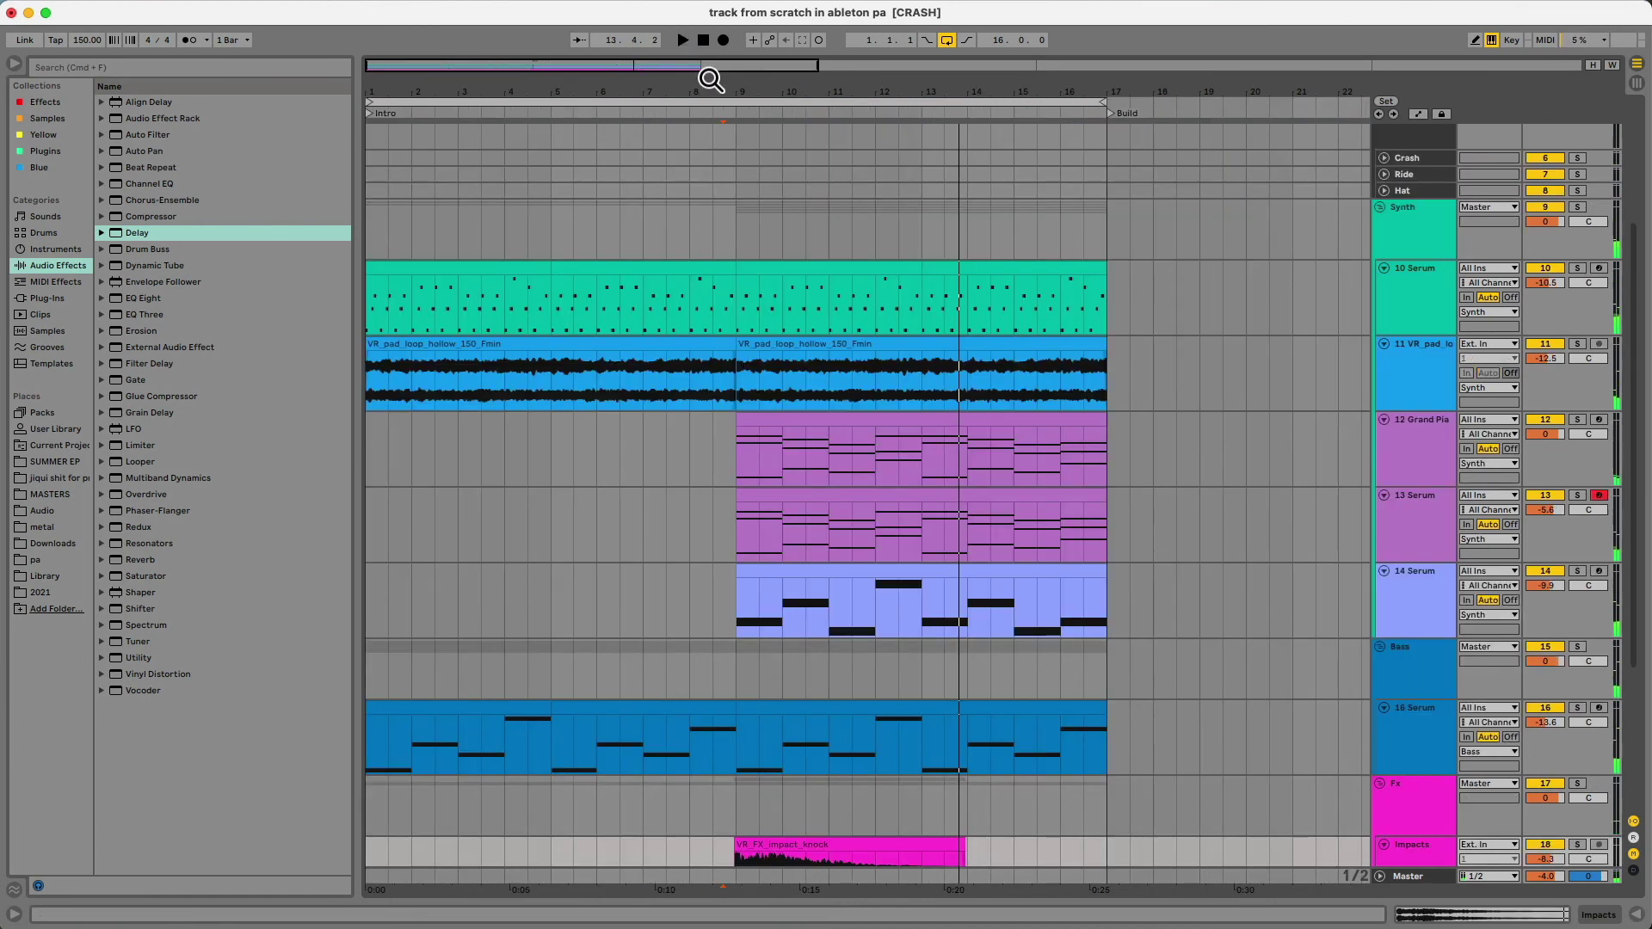
pyautogui.moveTo(711, 79); pyautogui.dragTo(711, 52)
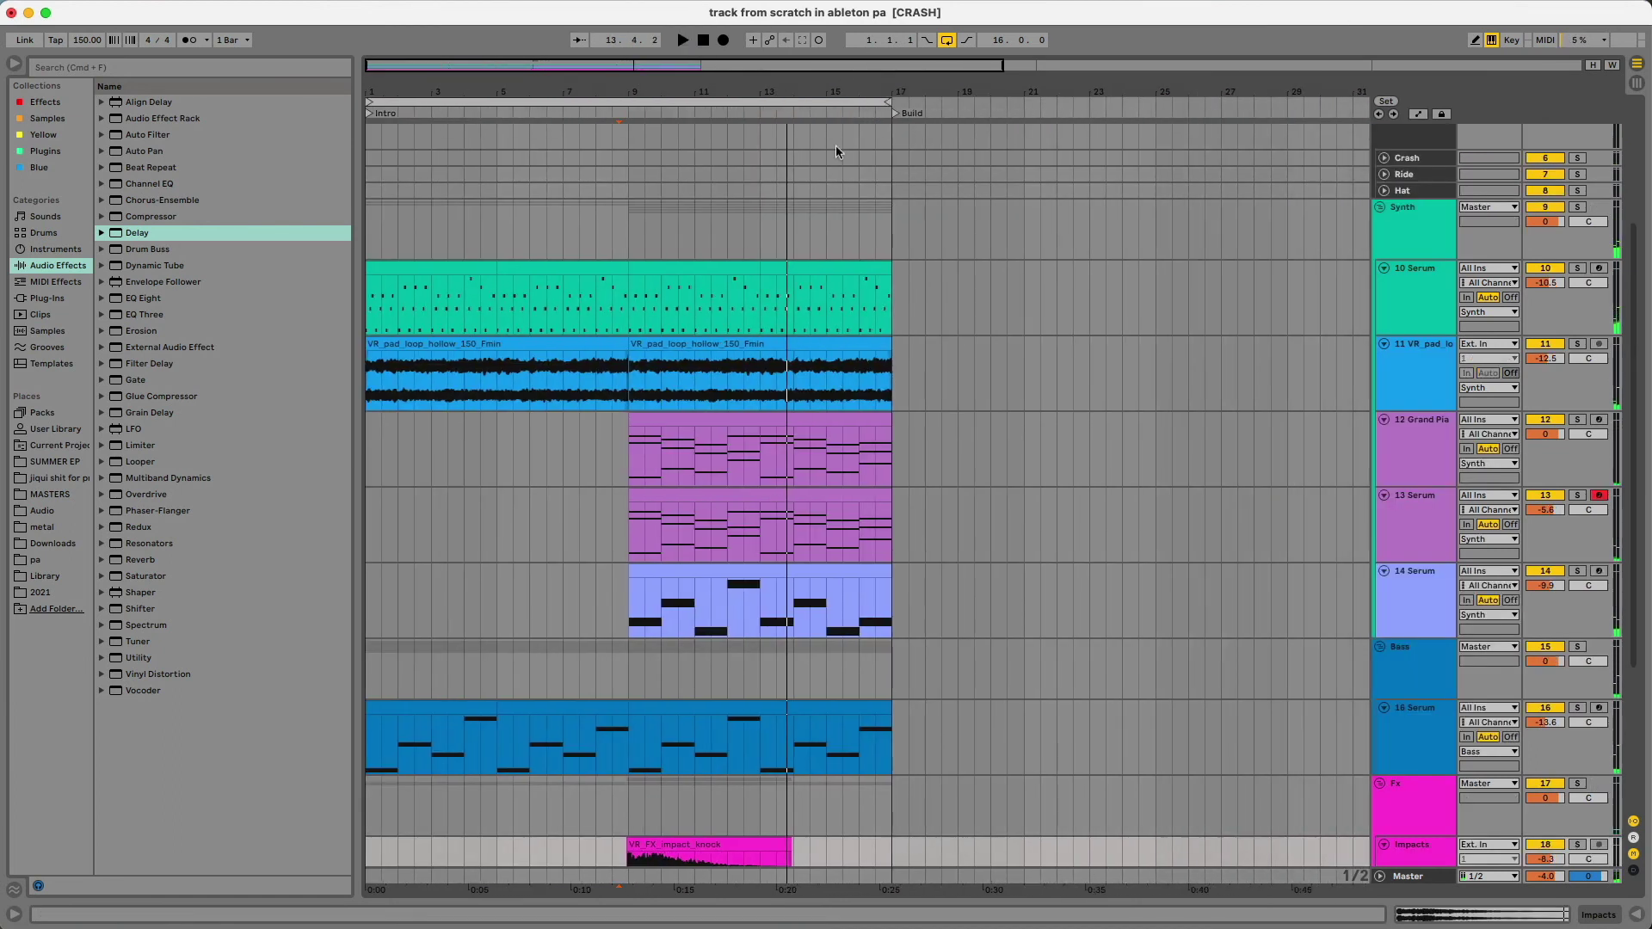
pyautogui.scroll(-2, 830, 600)
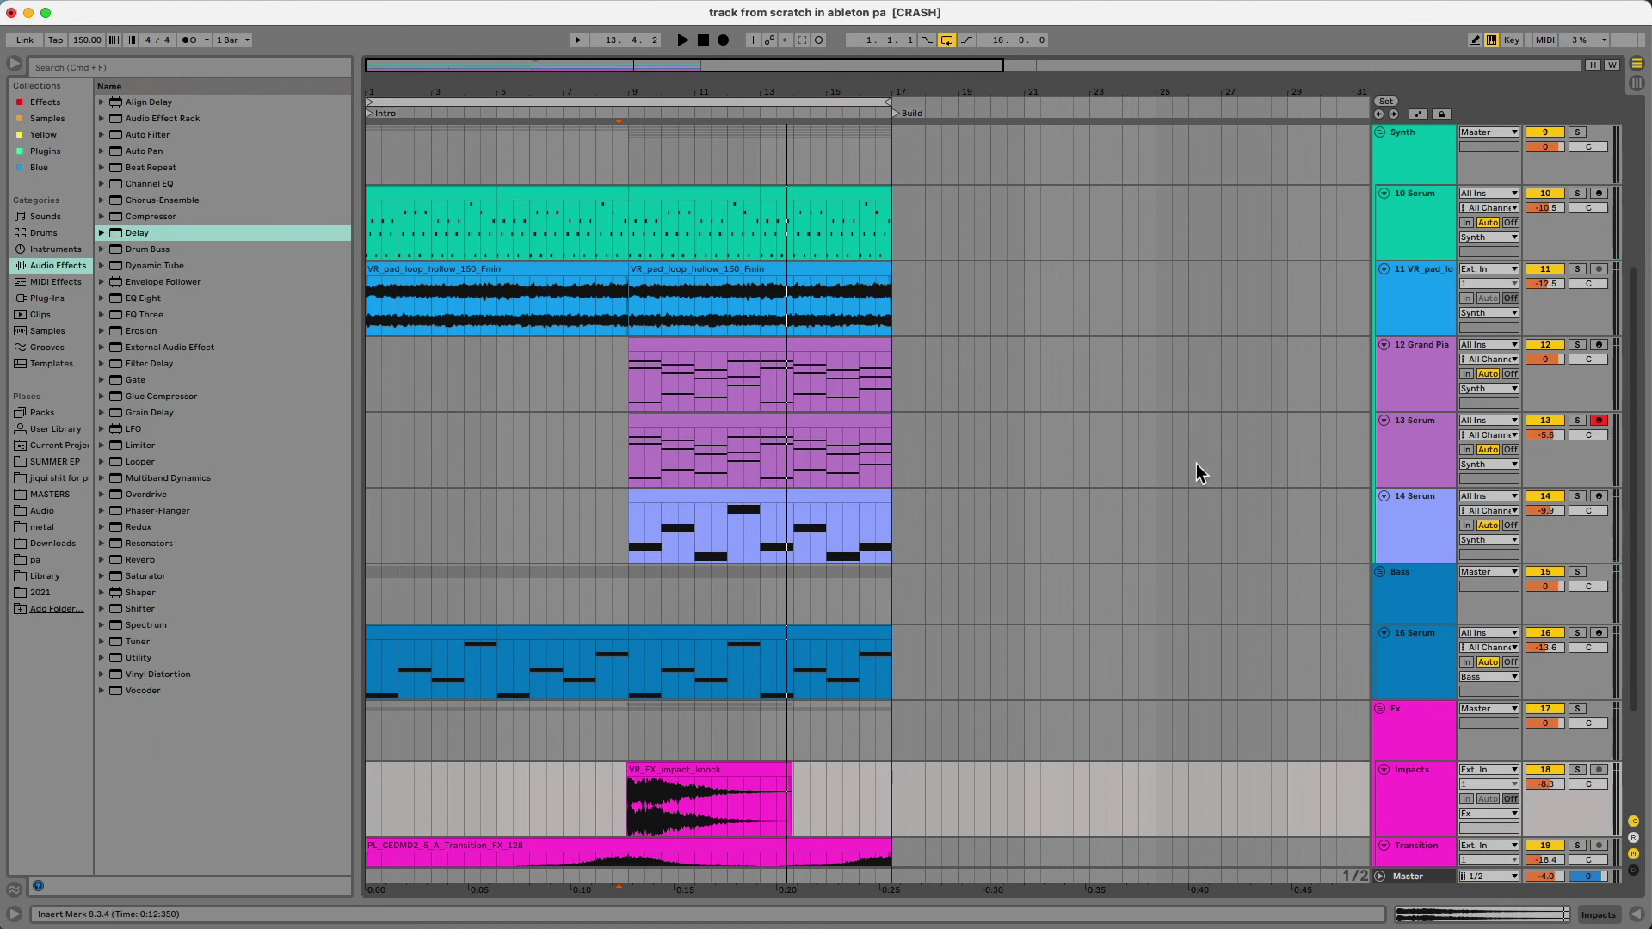
pyautogui.scroll(-2, 1150, 594)
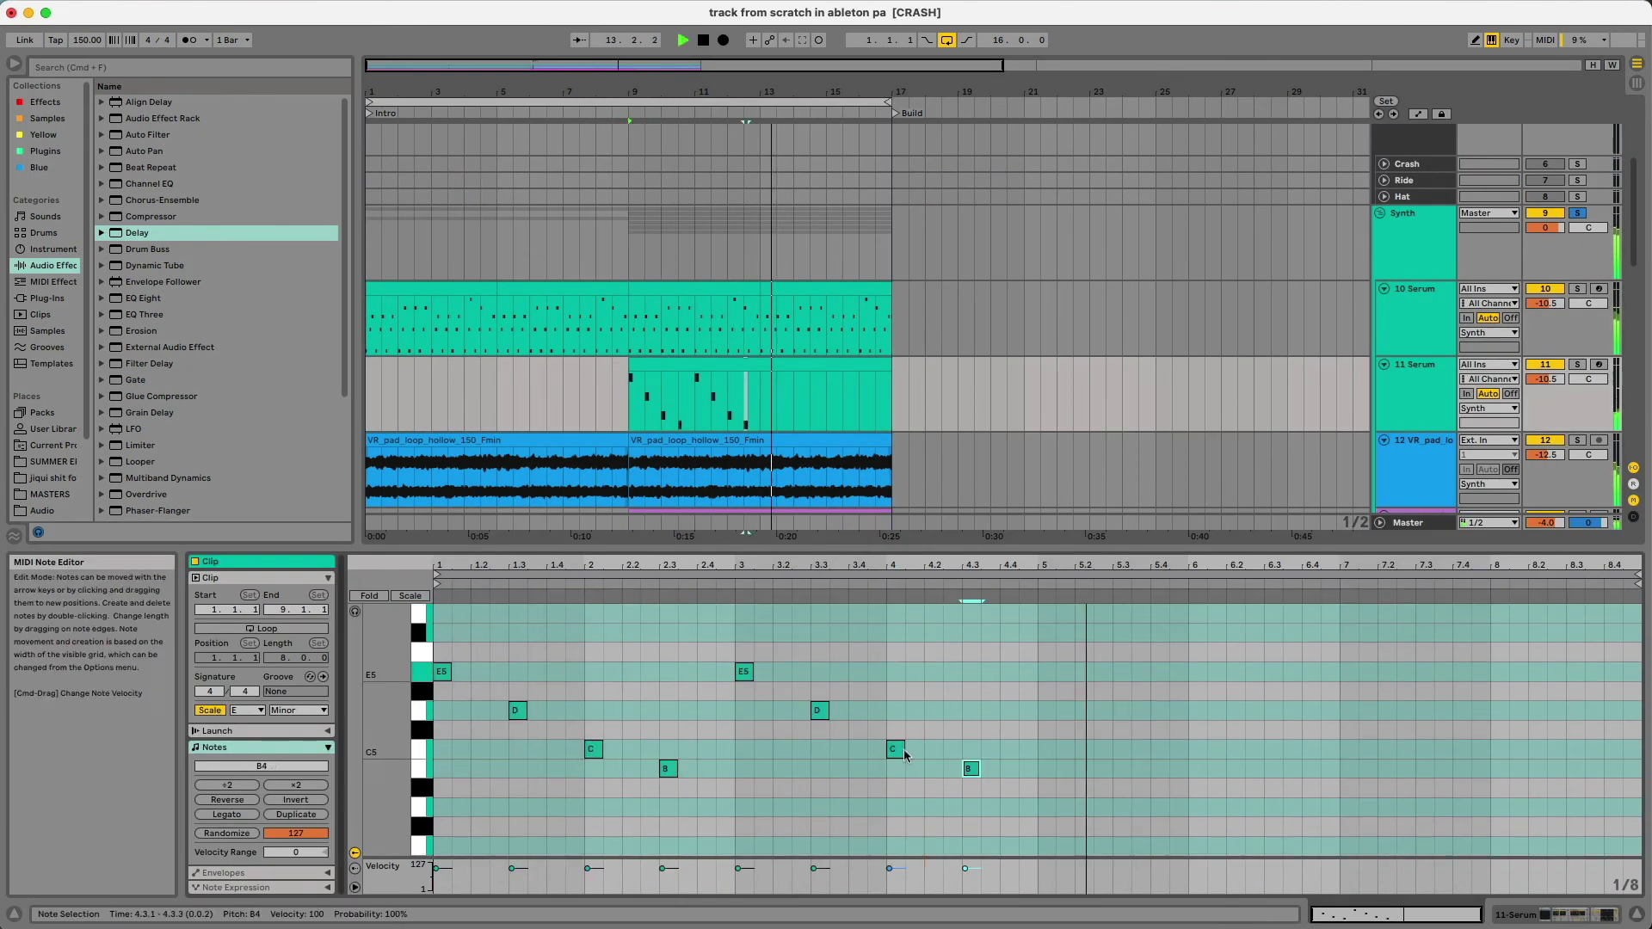
# Mute the 11 Serum melody track and highlight the 10 Serum pluck part across bars 9–16 for comparison
pyautogui.click(1544, 364)
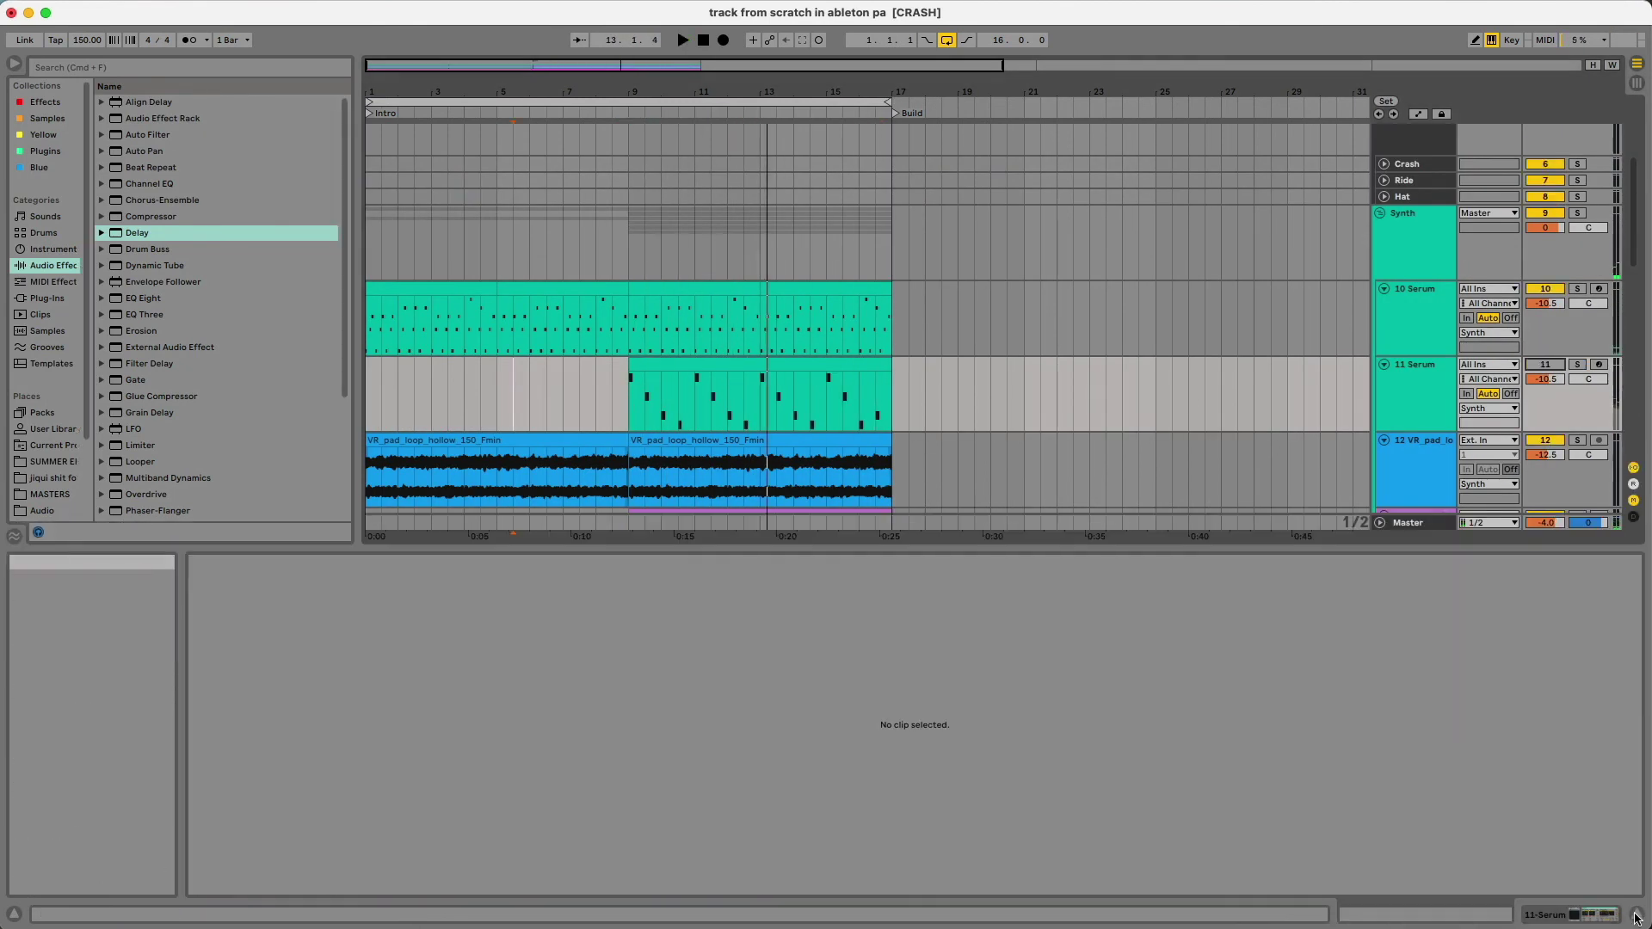
pyautogui.press('super+alt+l')
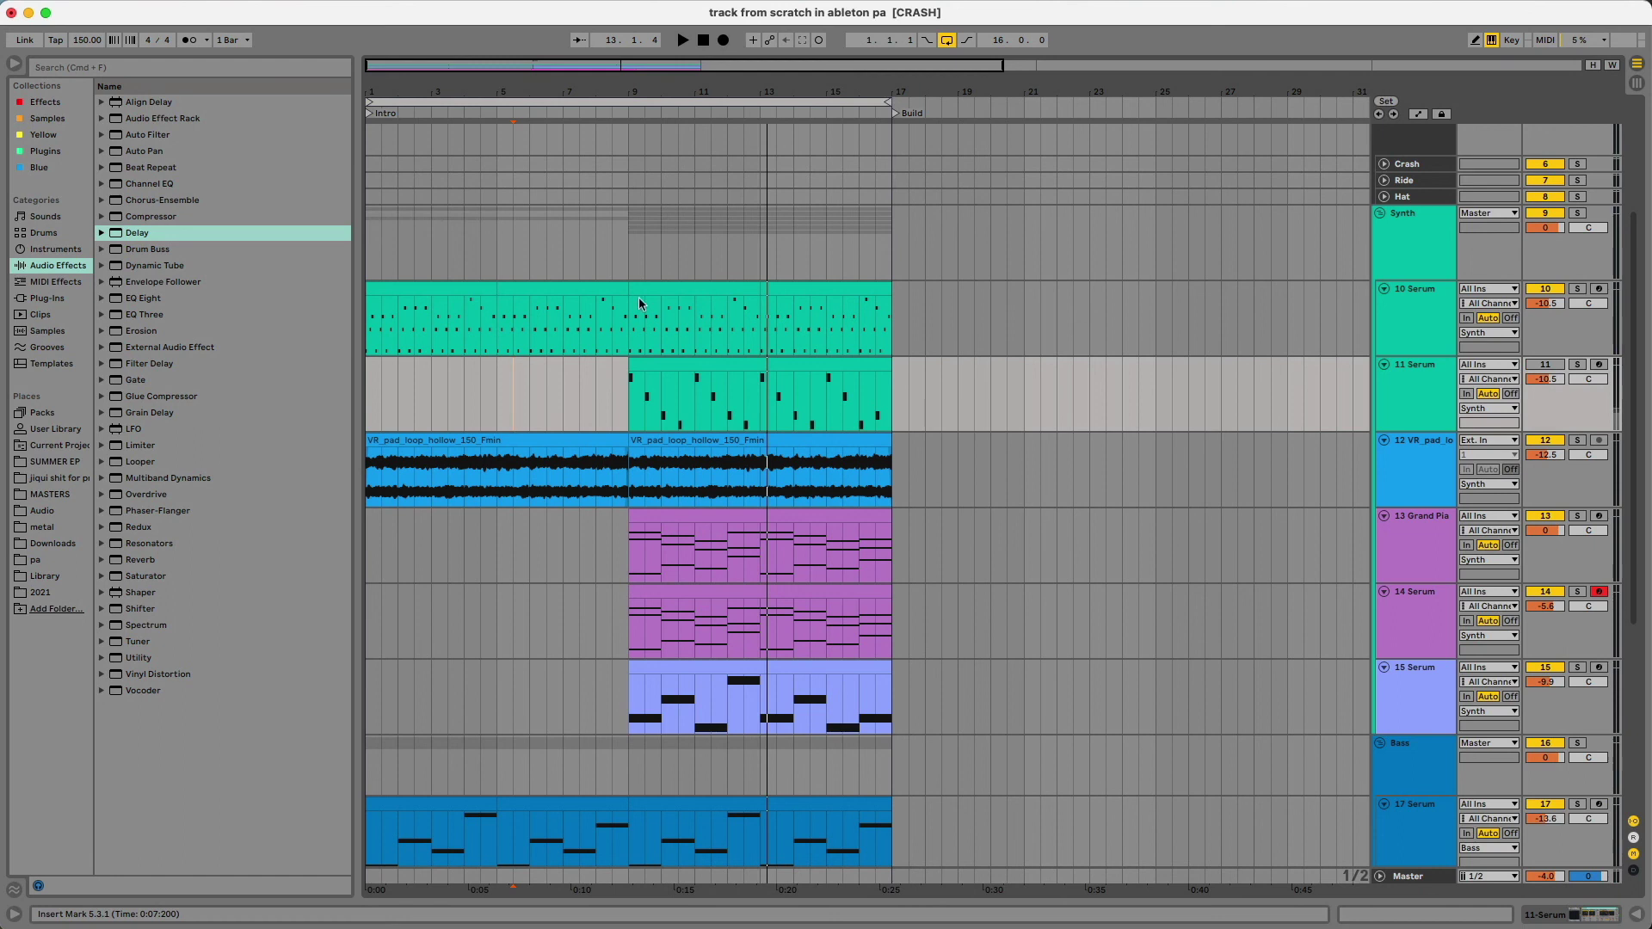
pyautogui.moveTo(637, 333); pyautogui.dragTo(902, 288)
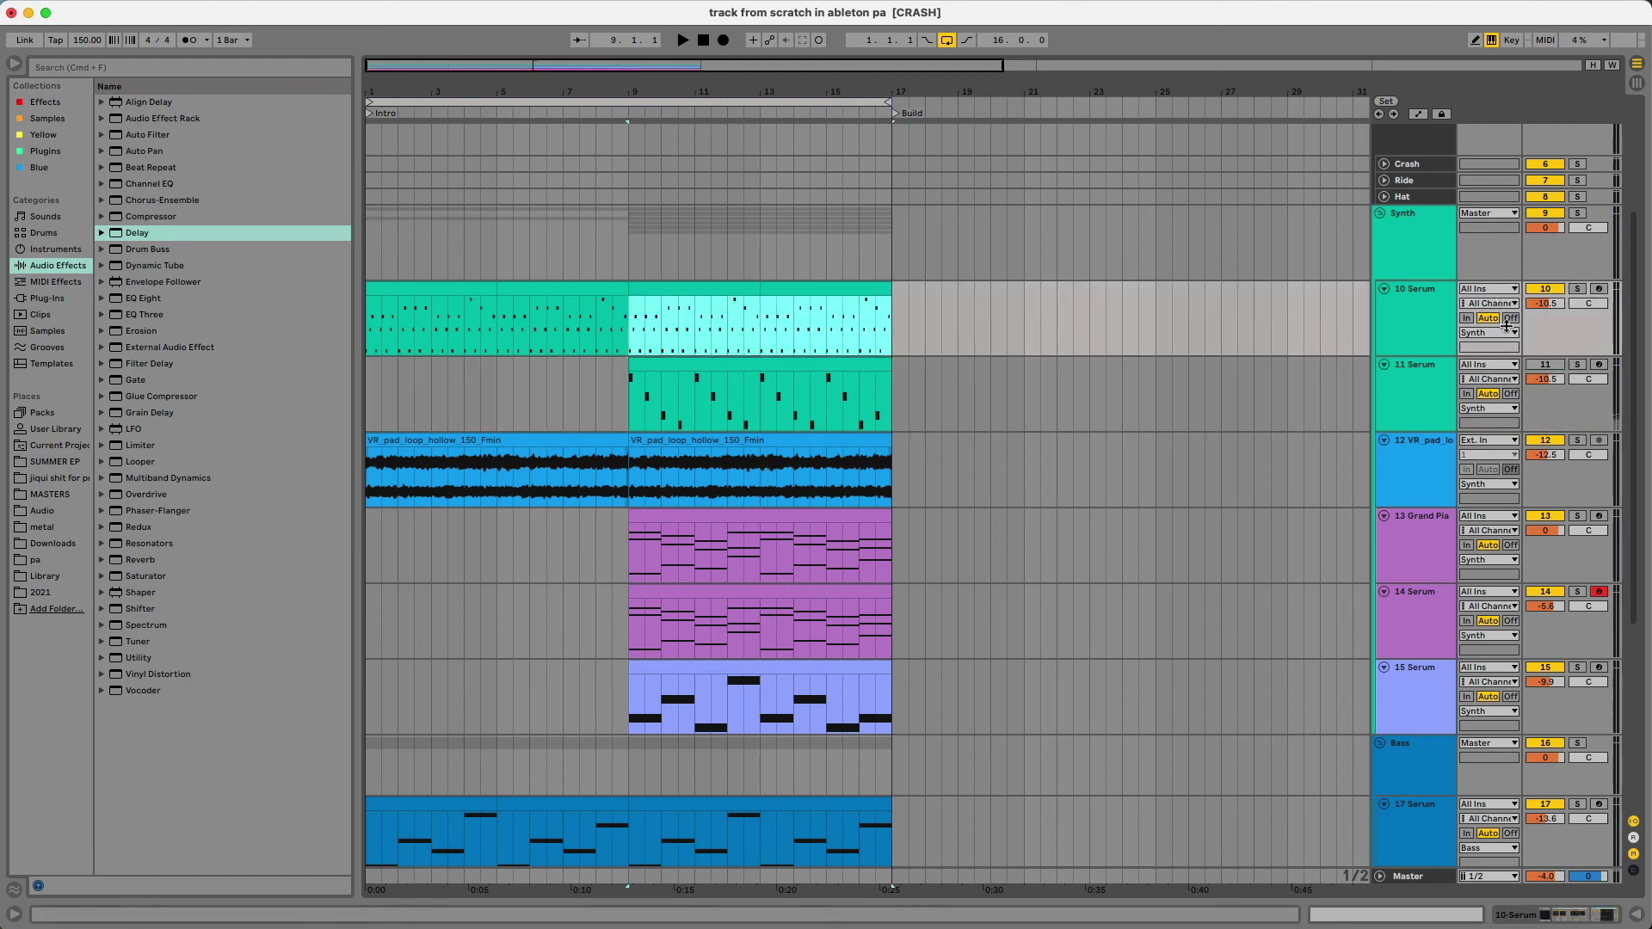
pyautogui.click(598, 410)
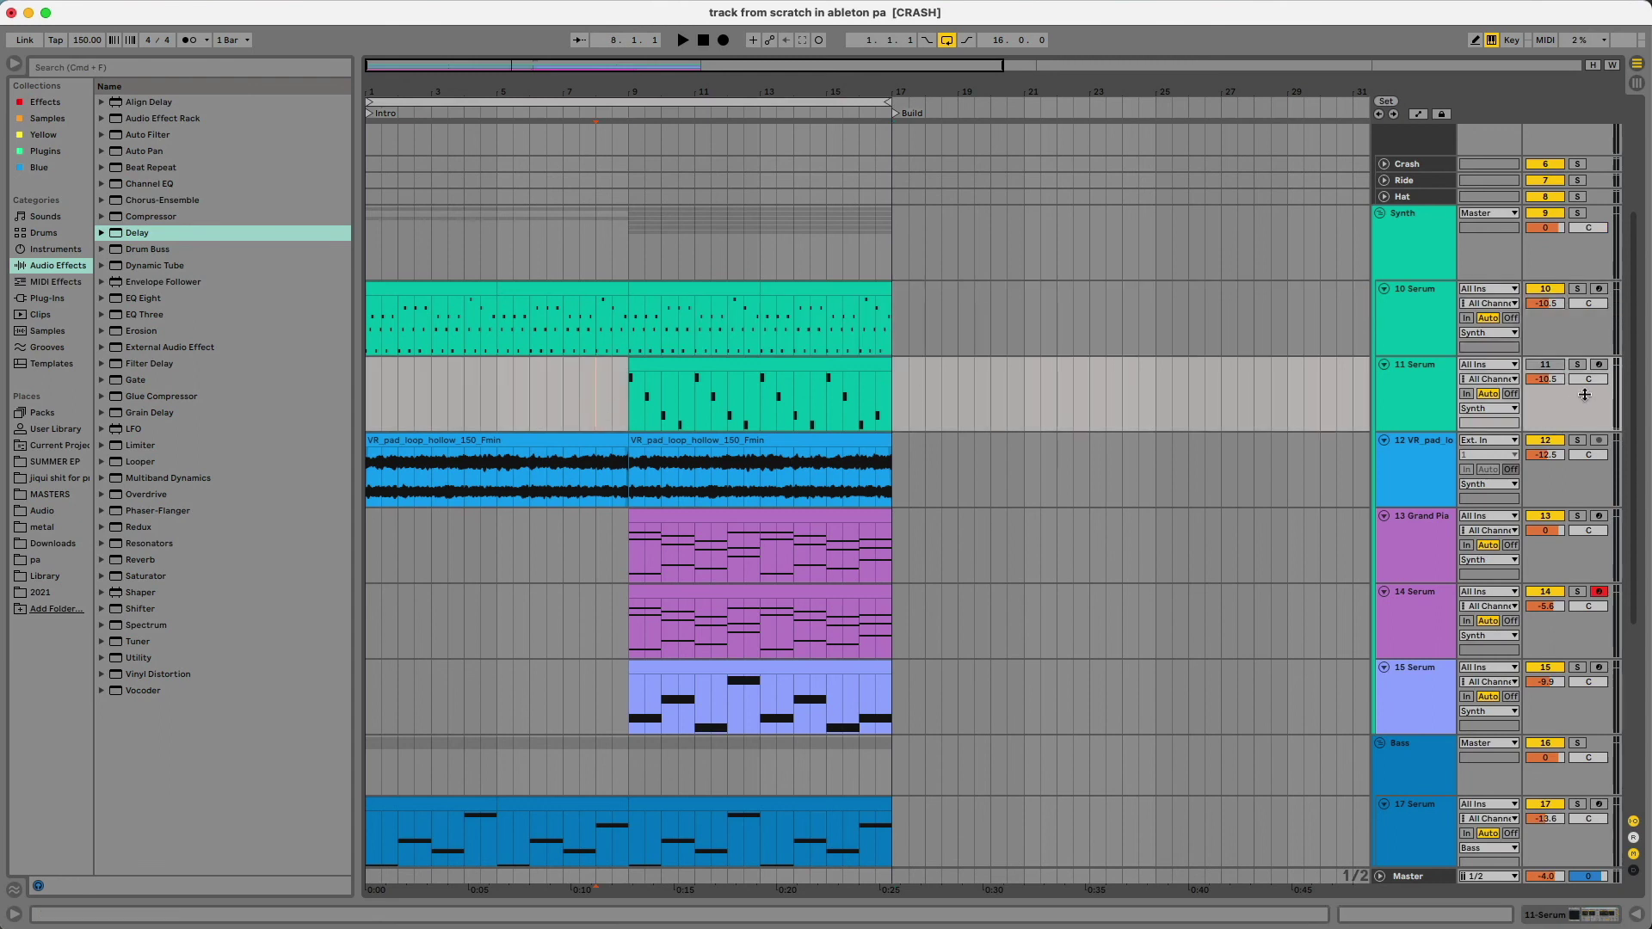
# Solo the 11 Serum melody track and audition it from bar 9
pyautogui.click(1579, 366)
pyautogui.press('space')
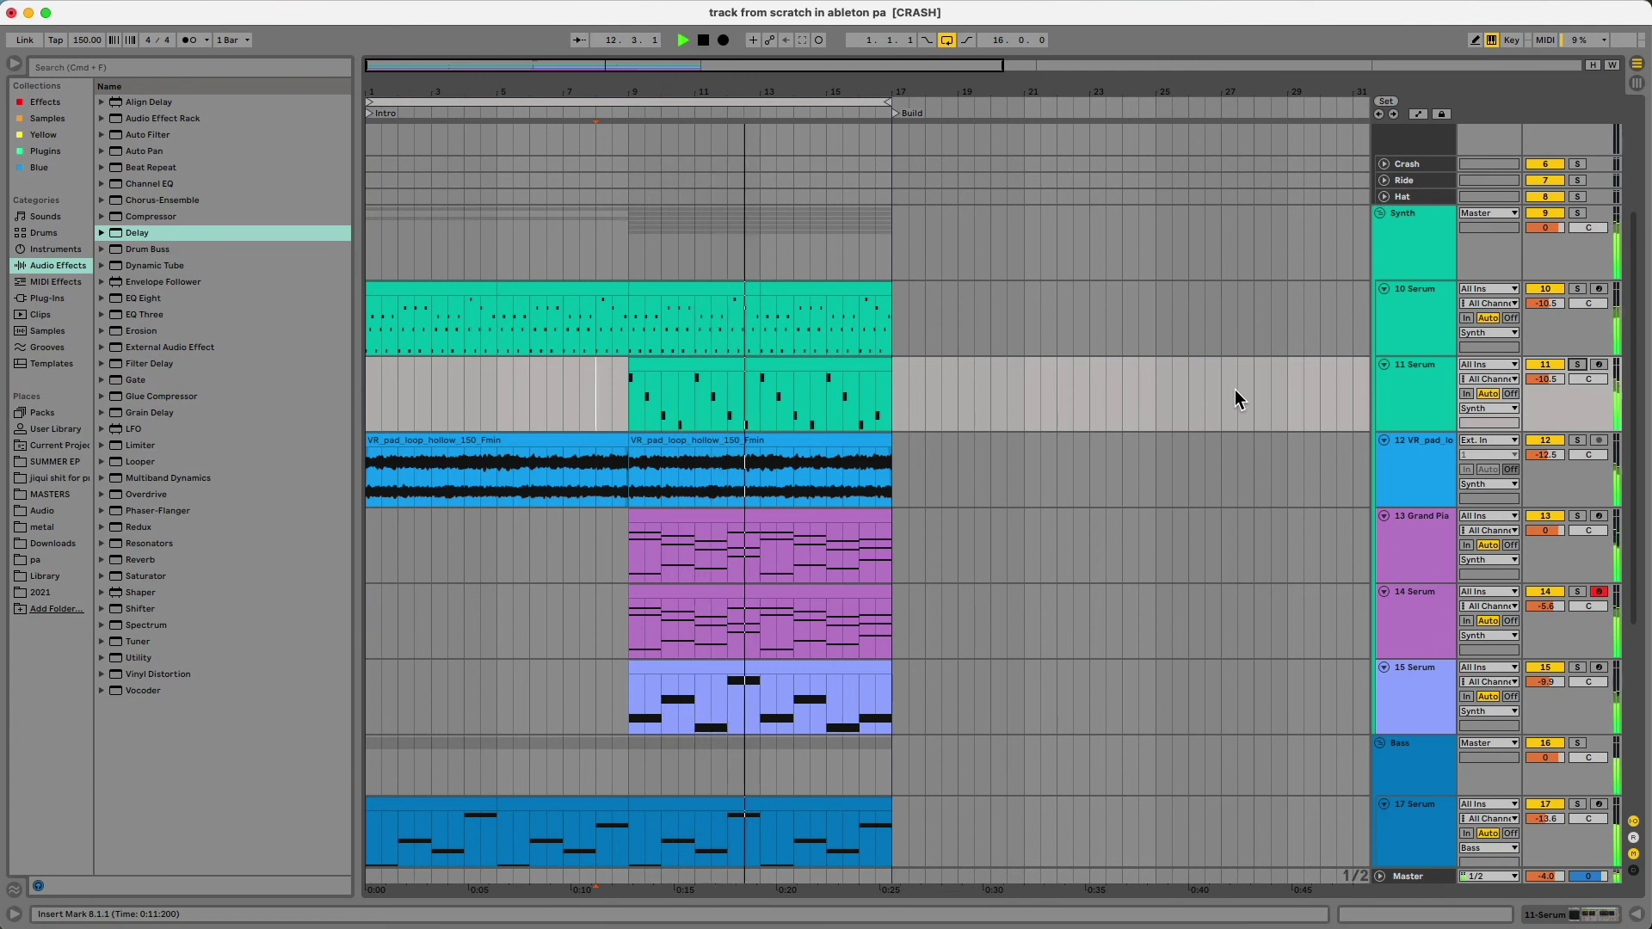
pyautogui.click(1576, 366)
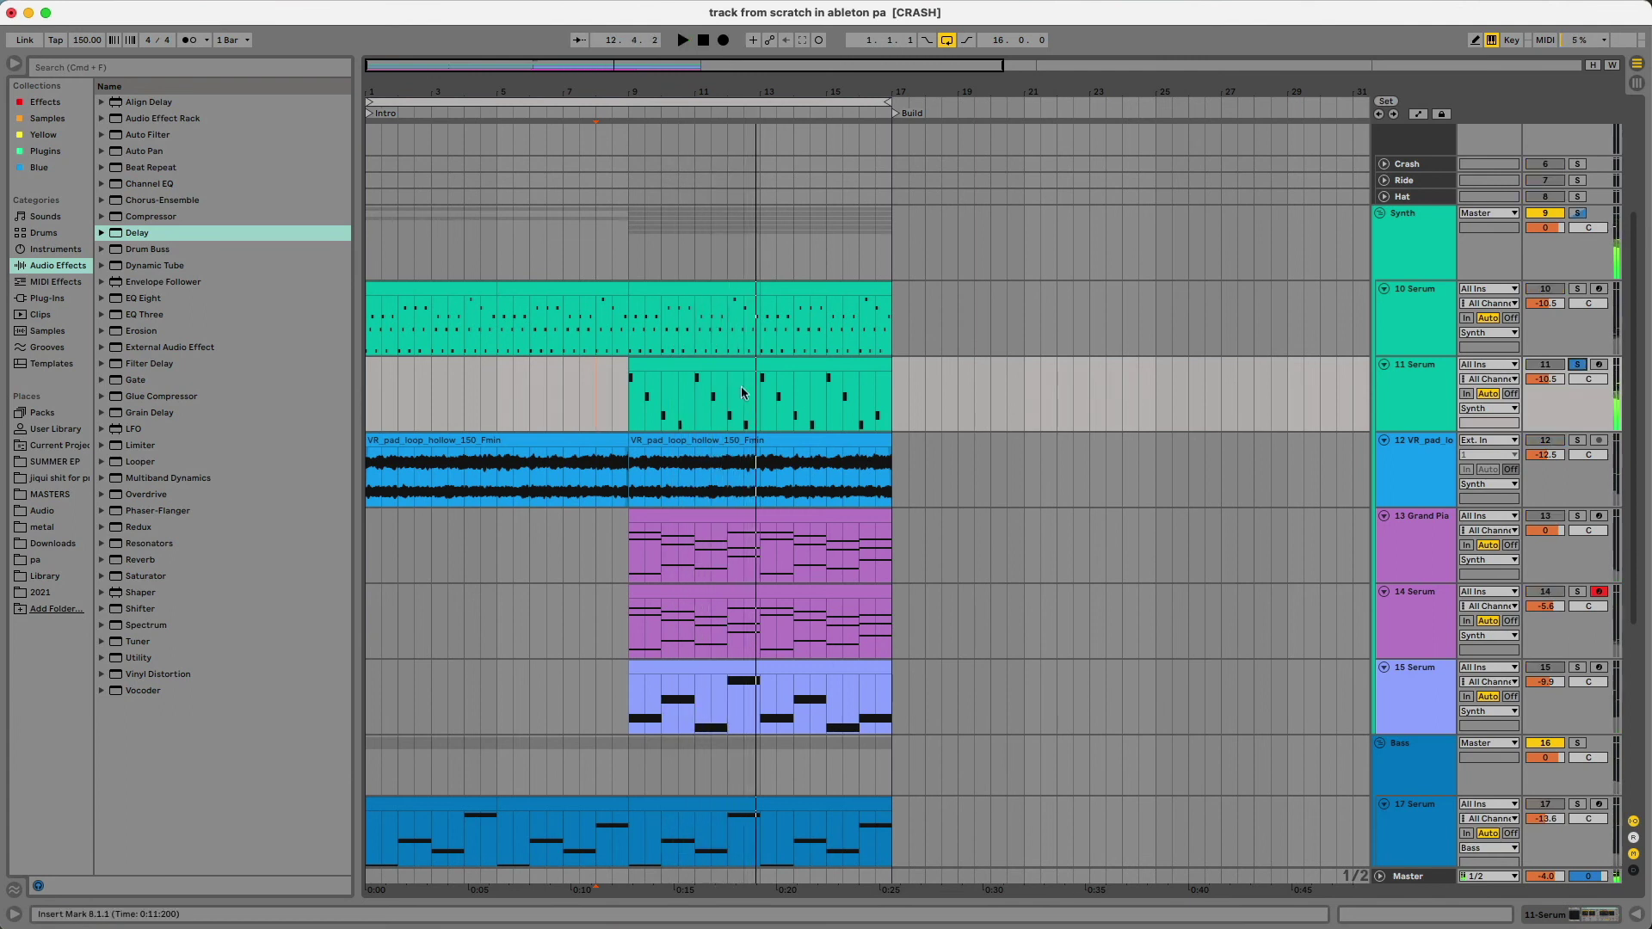
pyautogui.click(624, 420)
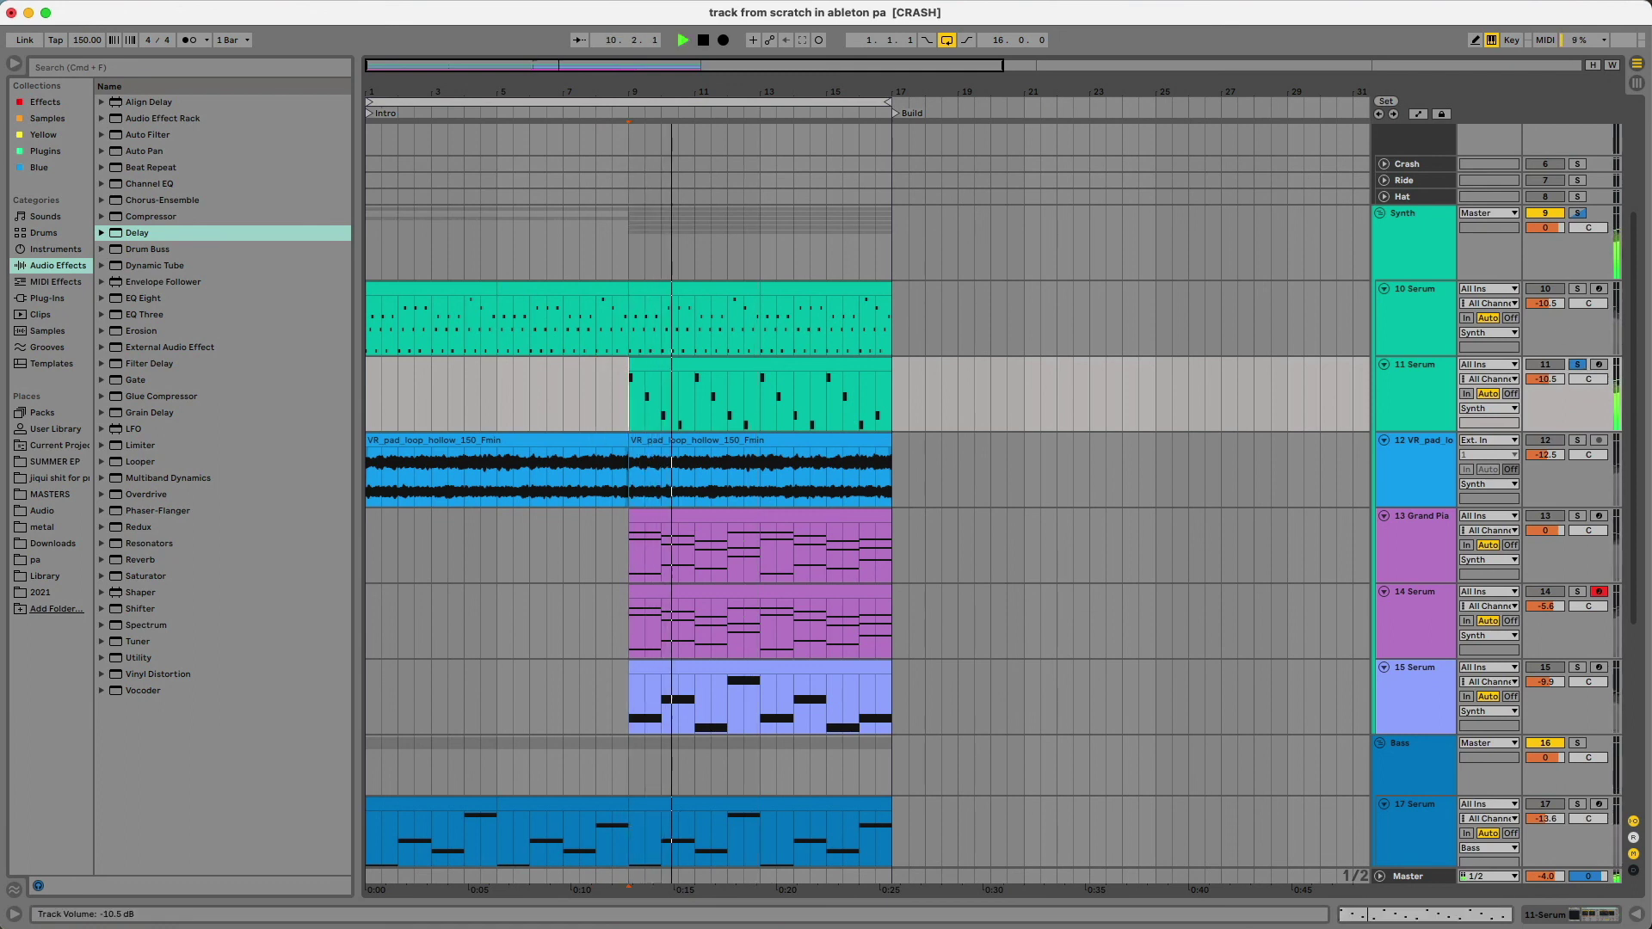
# Lower the 11 Serum track's volume to -12.7 dB and take it out of solo
pyautogui.moveTo(1547, 379); pyautogui.dragTo(1557, 385)
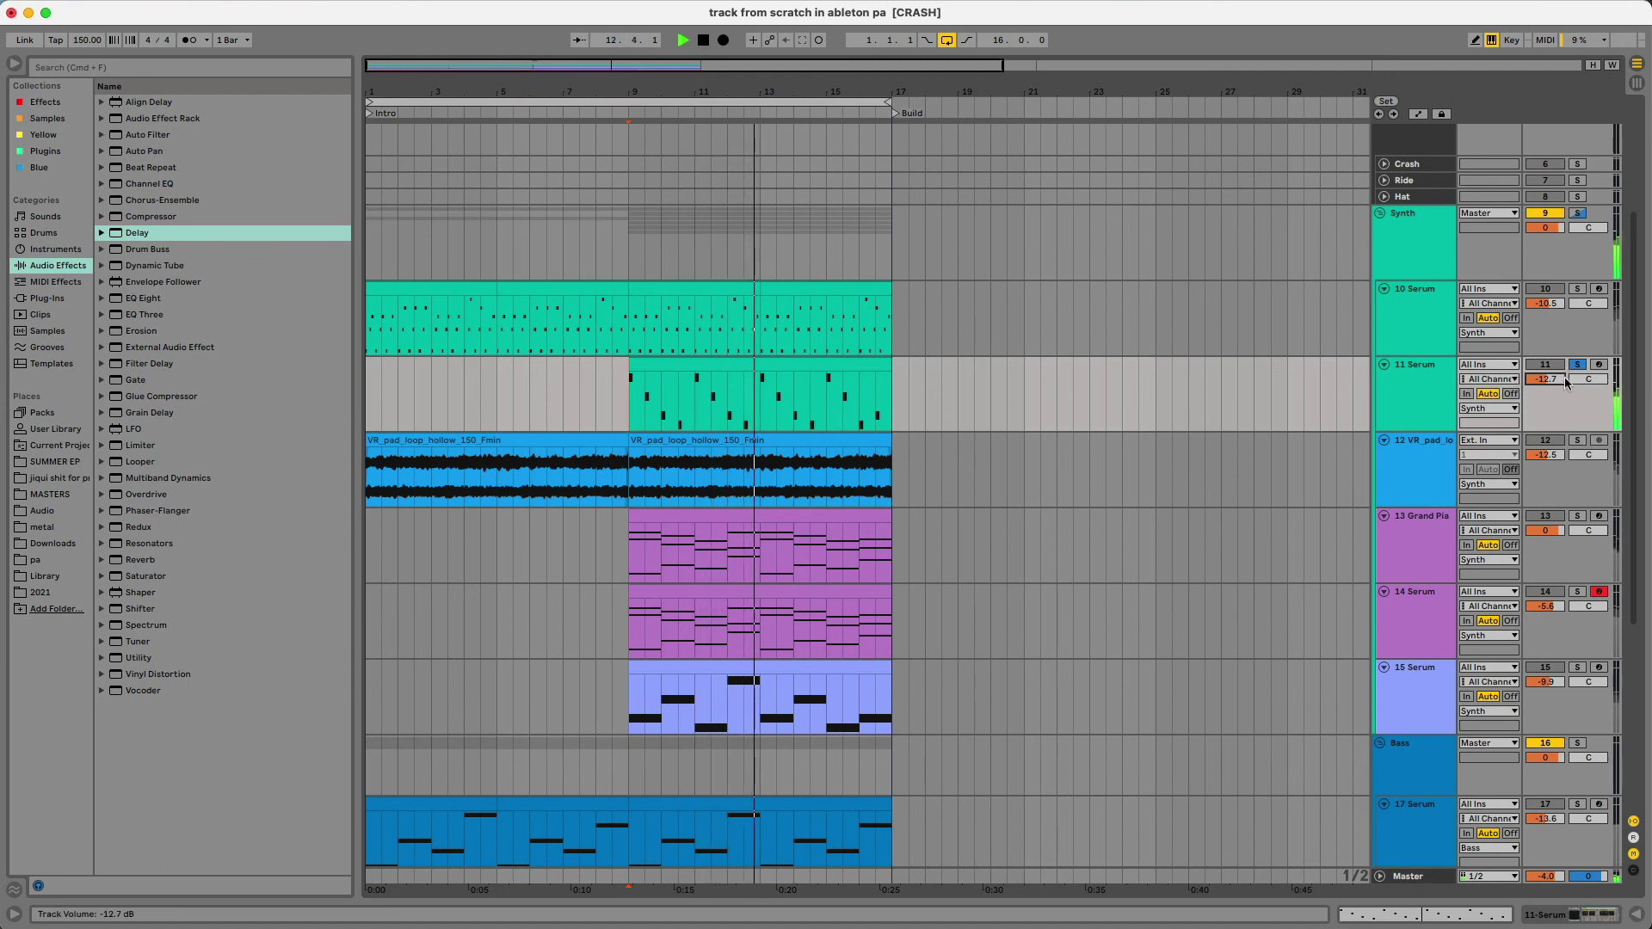
pyautogui.press('space')
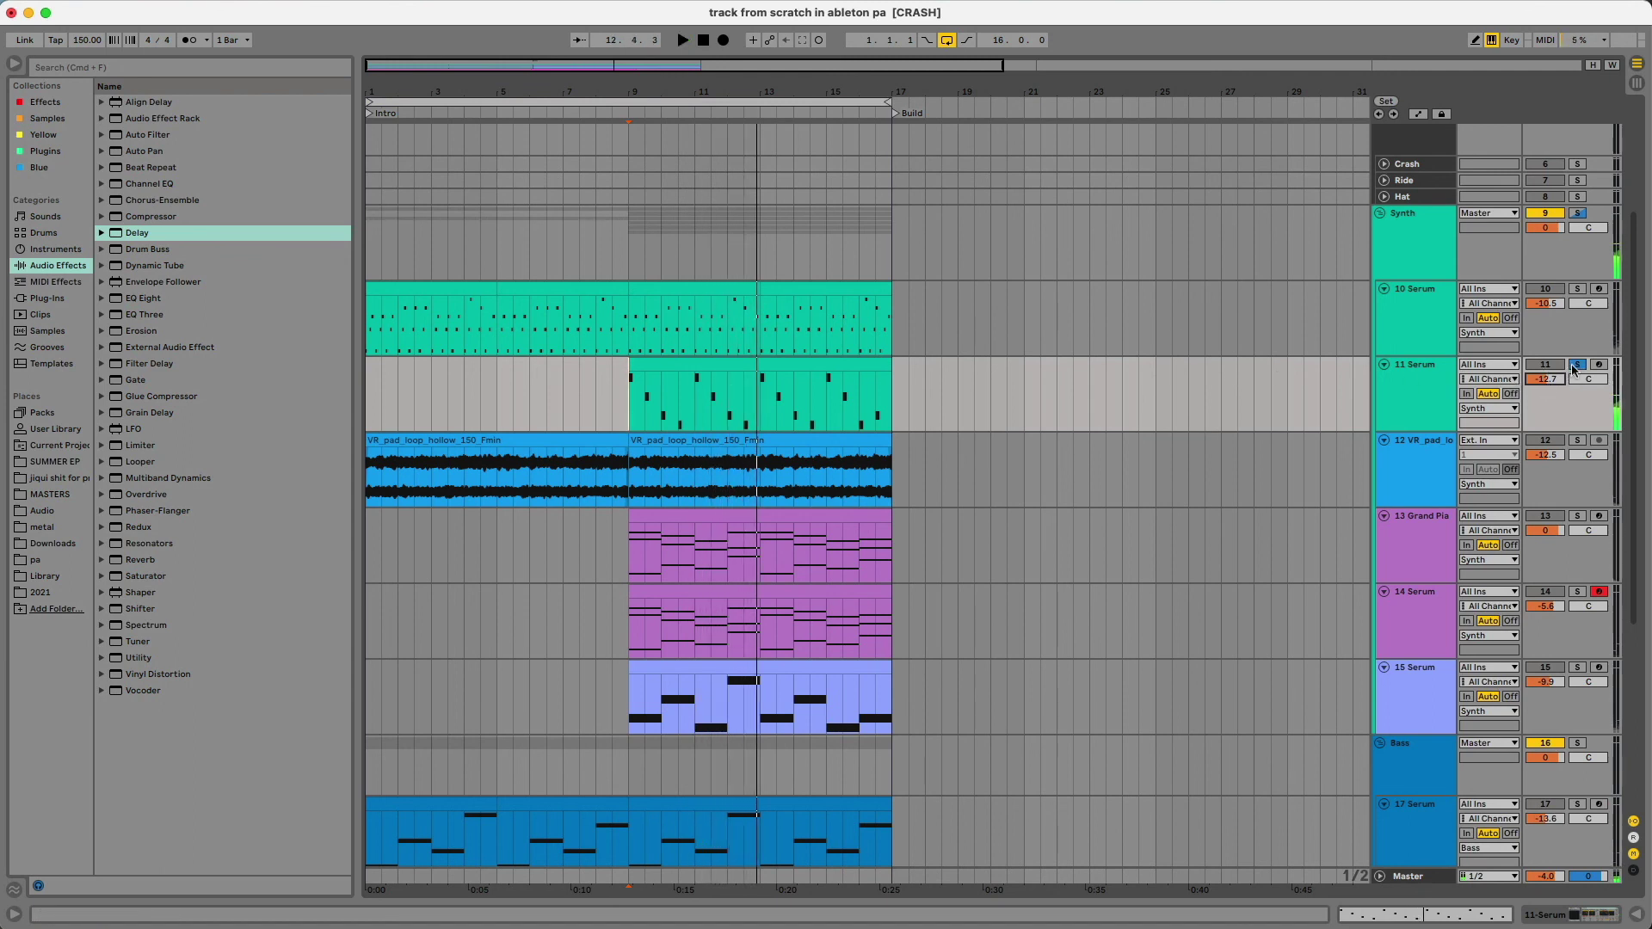
pyautogui.click(1574, 367)
# Unmute the 11 Serum melody track and play the full arrangement from bar 1
pyautogui.scroll(-3, 1359, 441)
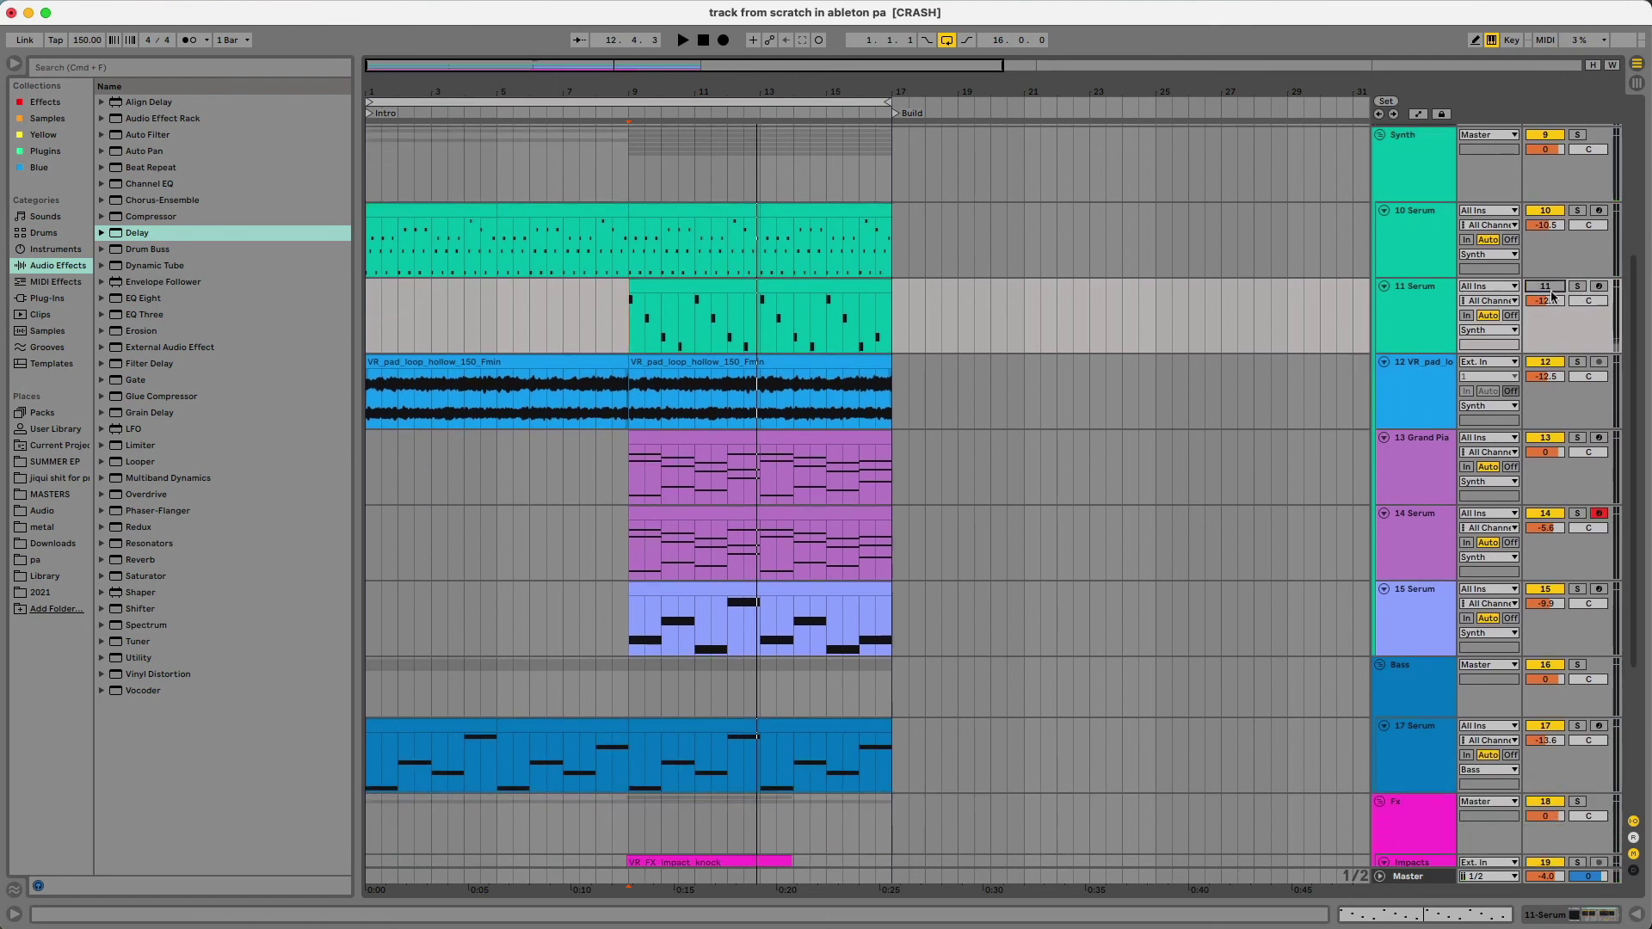
pyautogui.scroll(-8, 1133, 553)
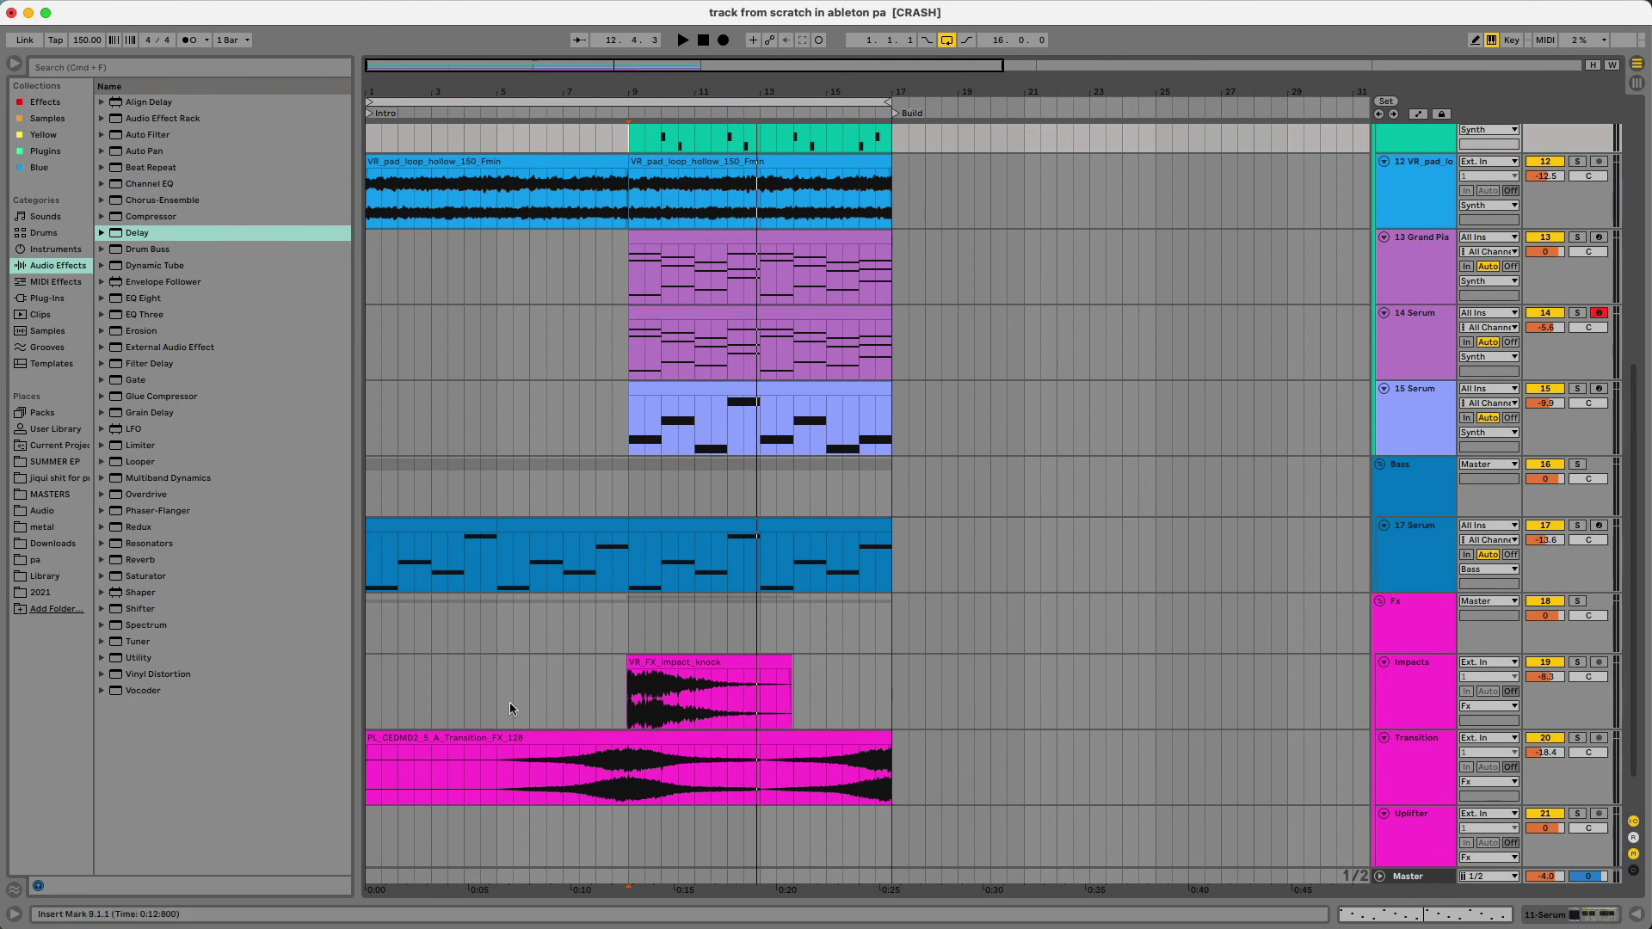
pyautogui.click(370, 684)
pyautogui.press('space')
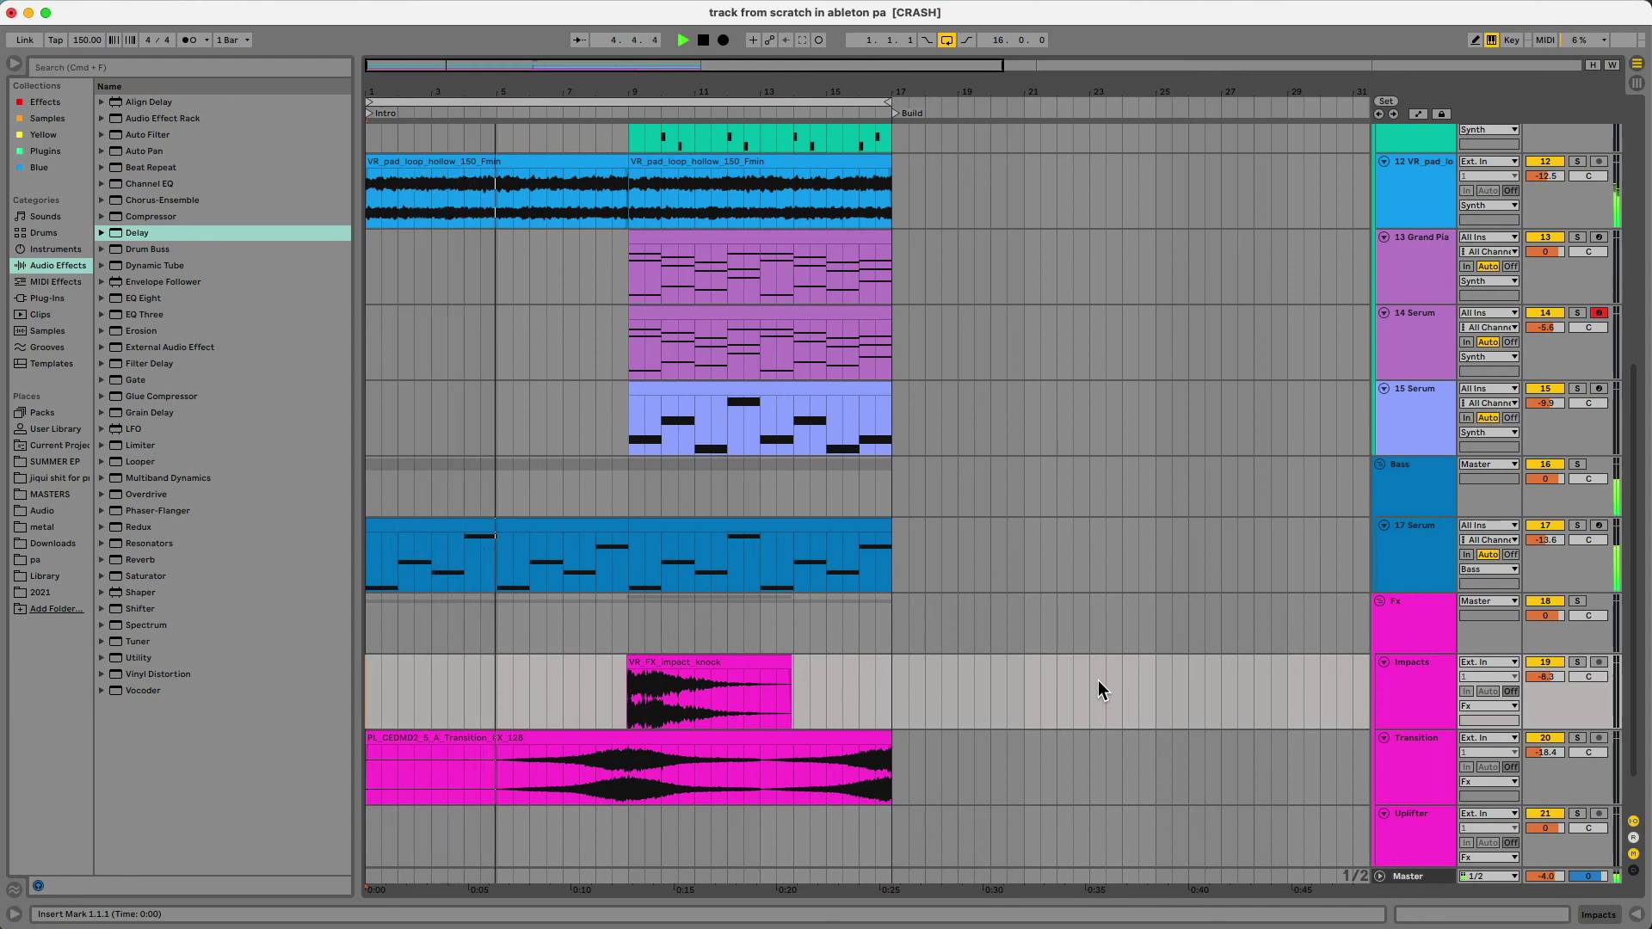
# Lower the hollow pad loop track's volume to -13.2 dB and the Impacts track's volume to -11.3 dB during playback
pyautogui.scroll(3, 1098, 689)
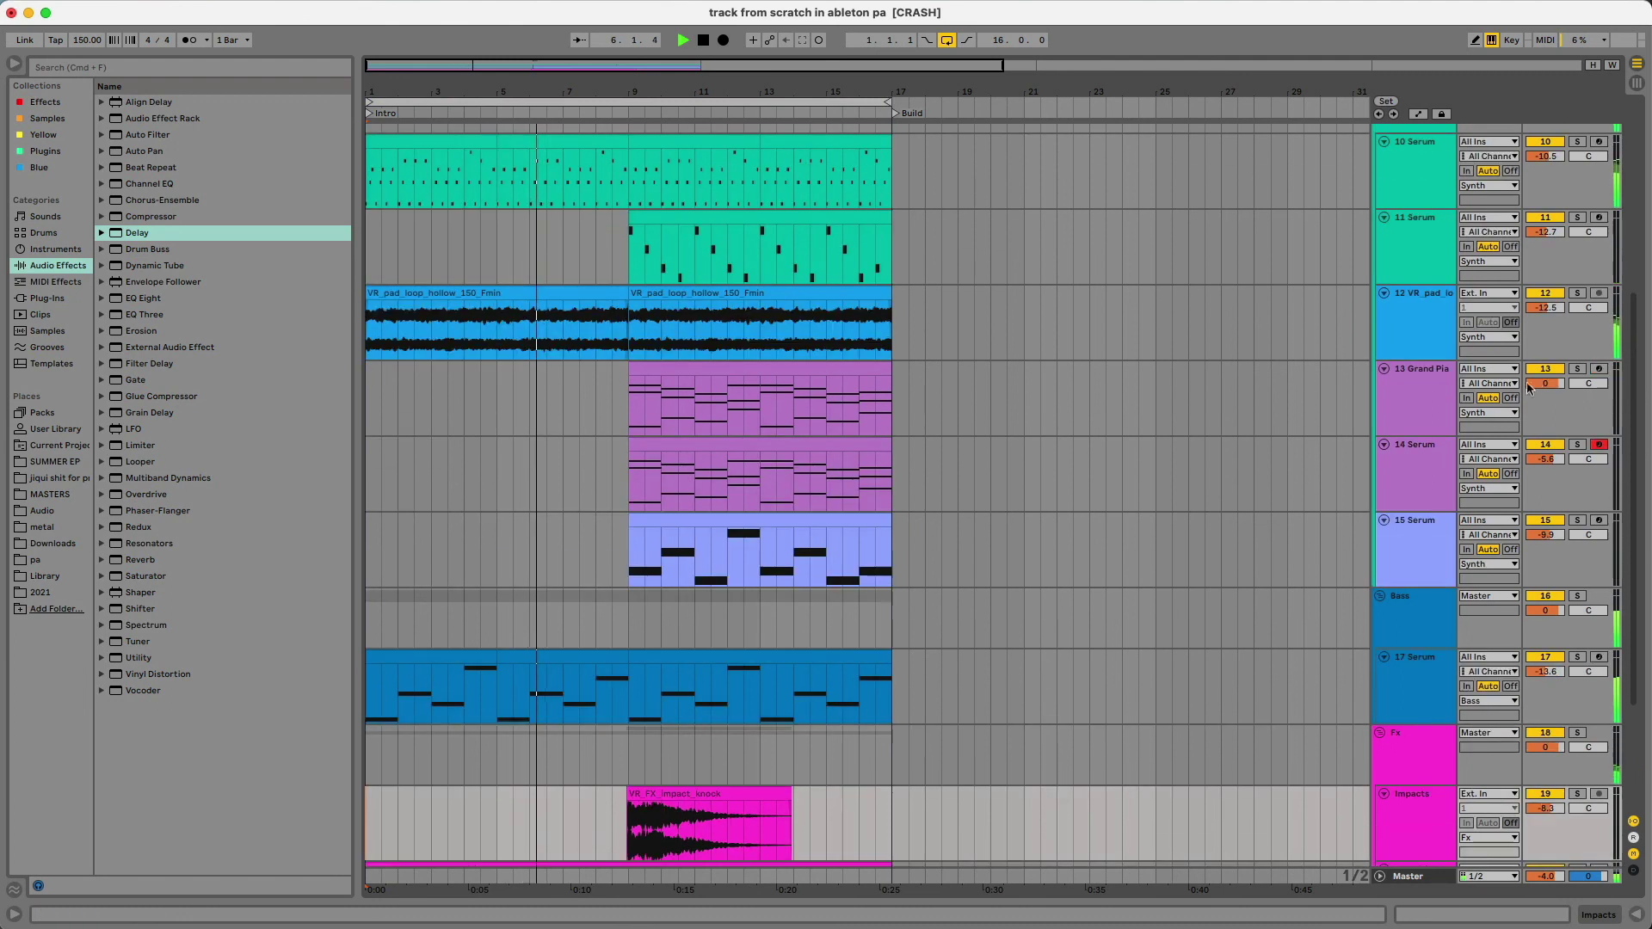
pyautogui.moveTo(1542, 308); pyautogui.dragTo(1543, 314)
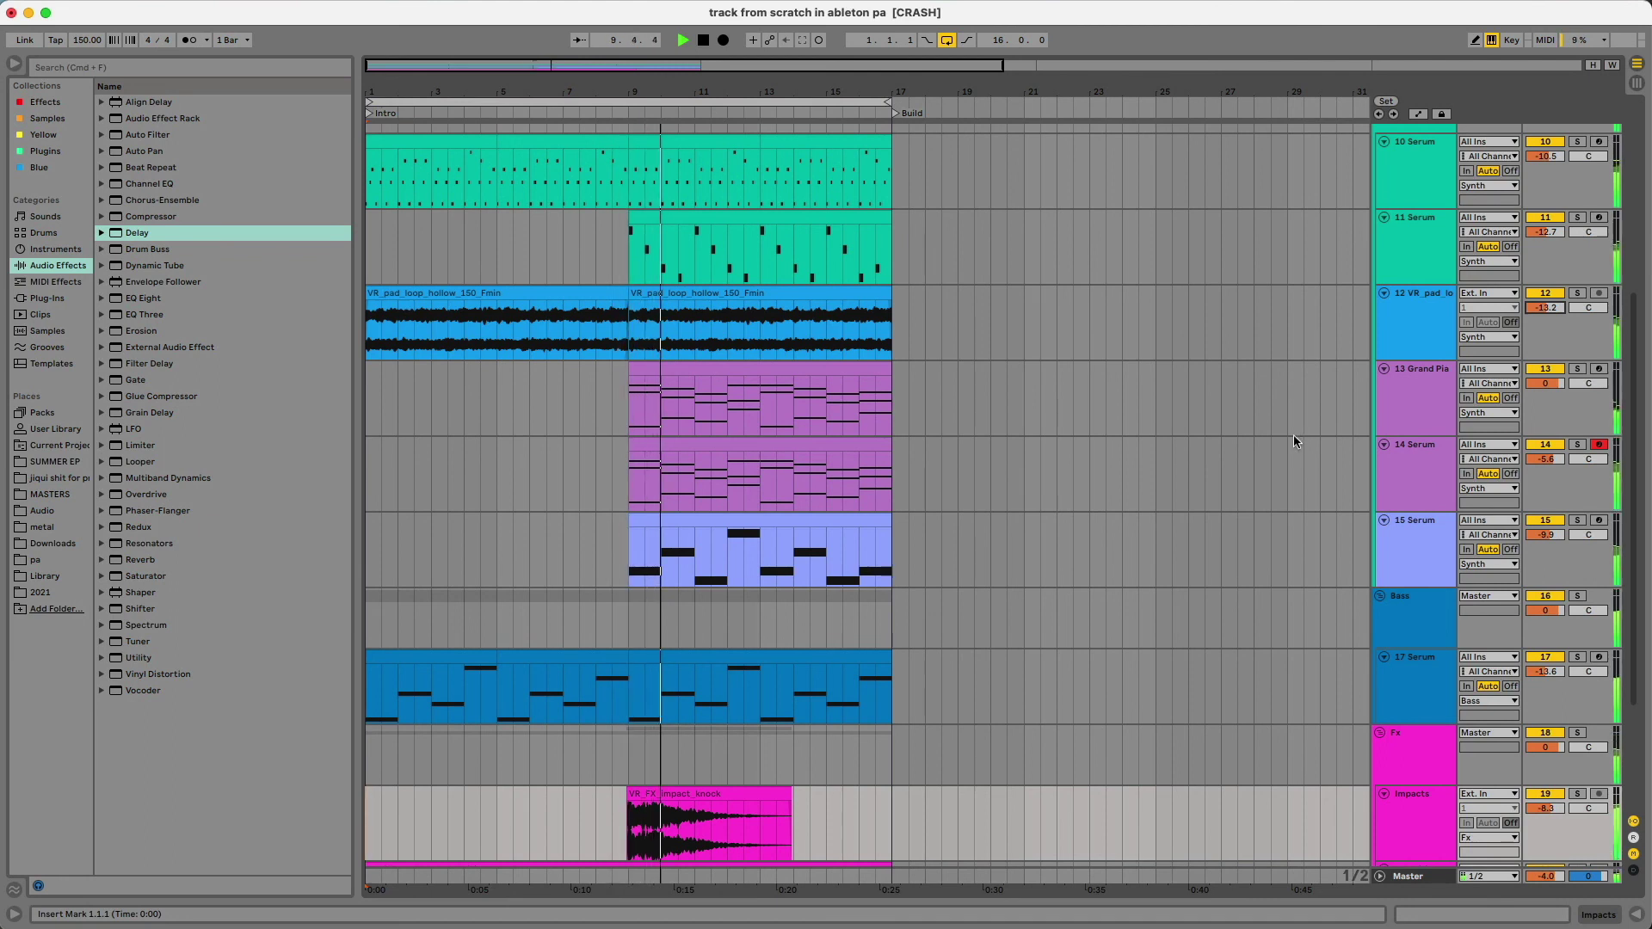
pyautogui.moveTo(1545, 808); pyautogui.dragTo(1545, 831)
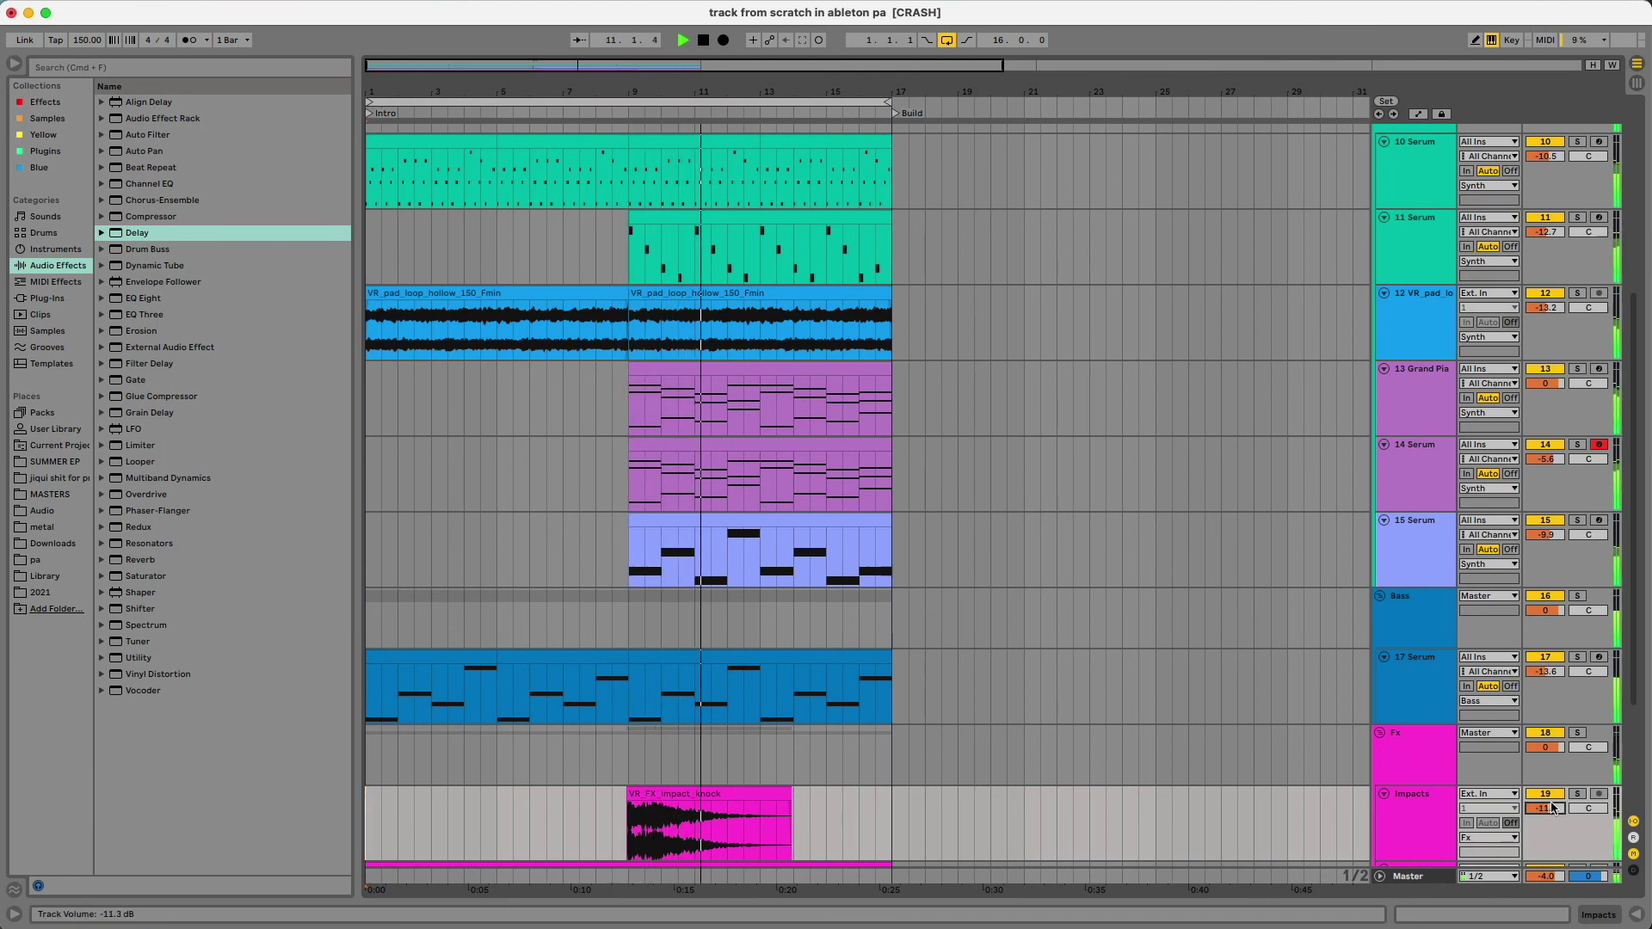
# Switch off the arrangement loop and stop playback with the Fx tracks in view
pyautogui.scroll(2, 1228, 715)
pyautogui.scroll(1, 1228, 716)
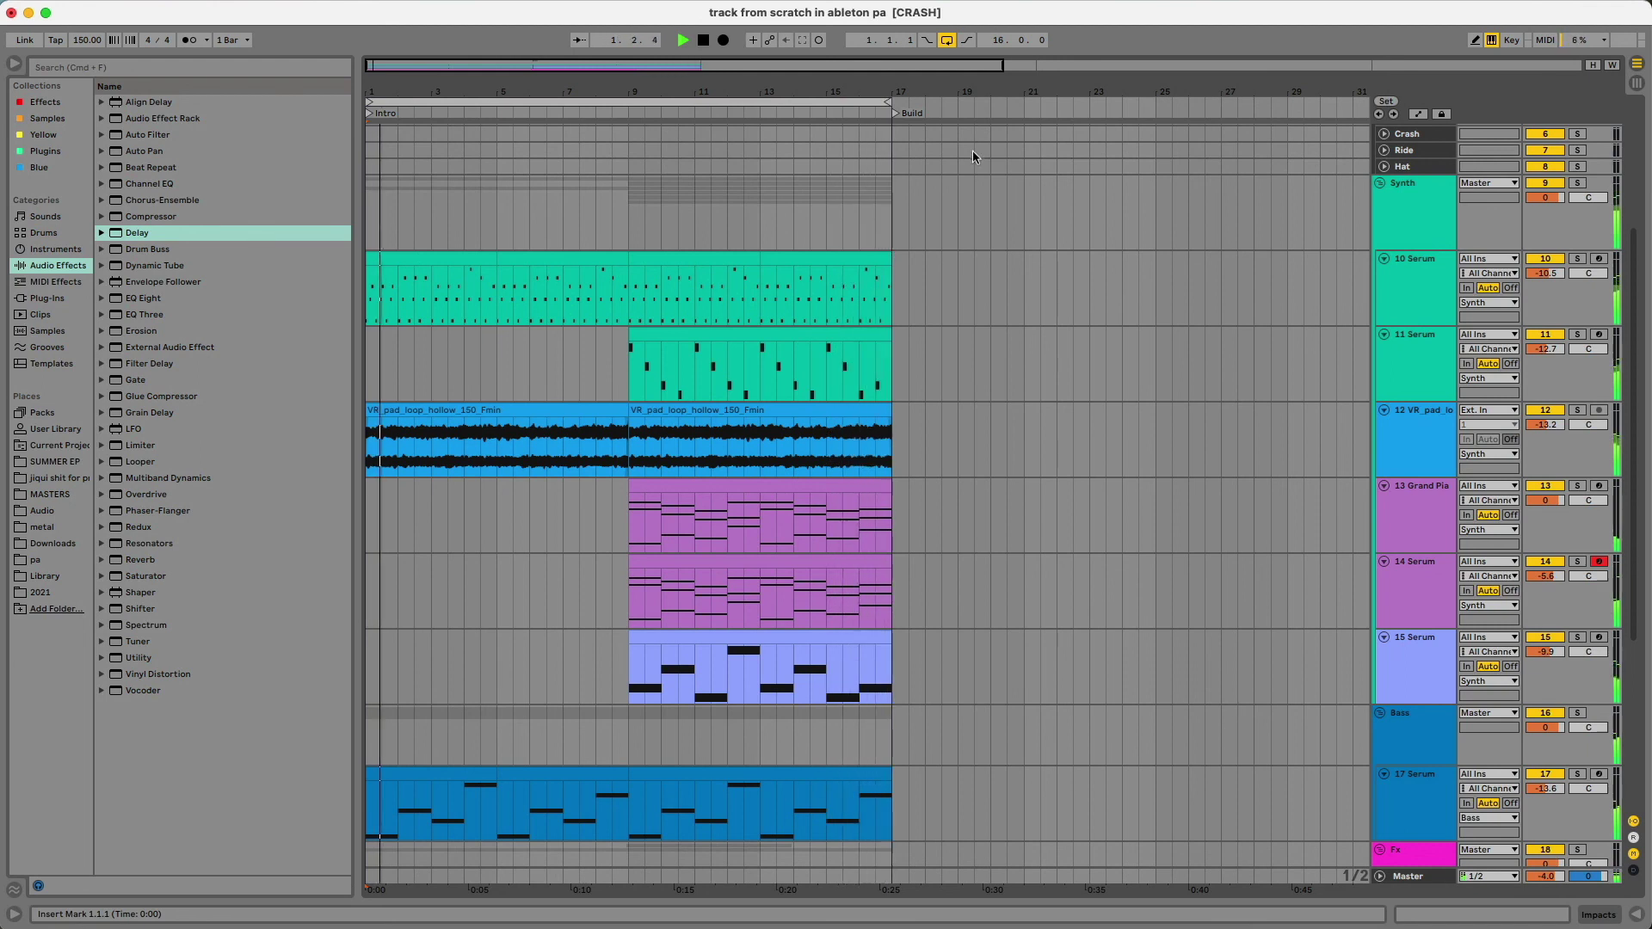
pyautogui.scroll(-3, 942, 697)
pyautogui.press('space')
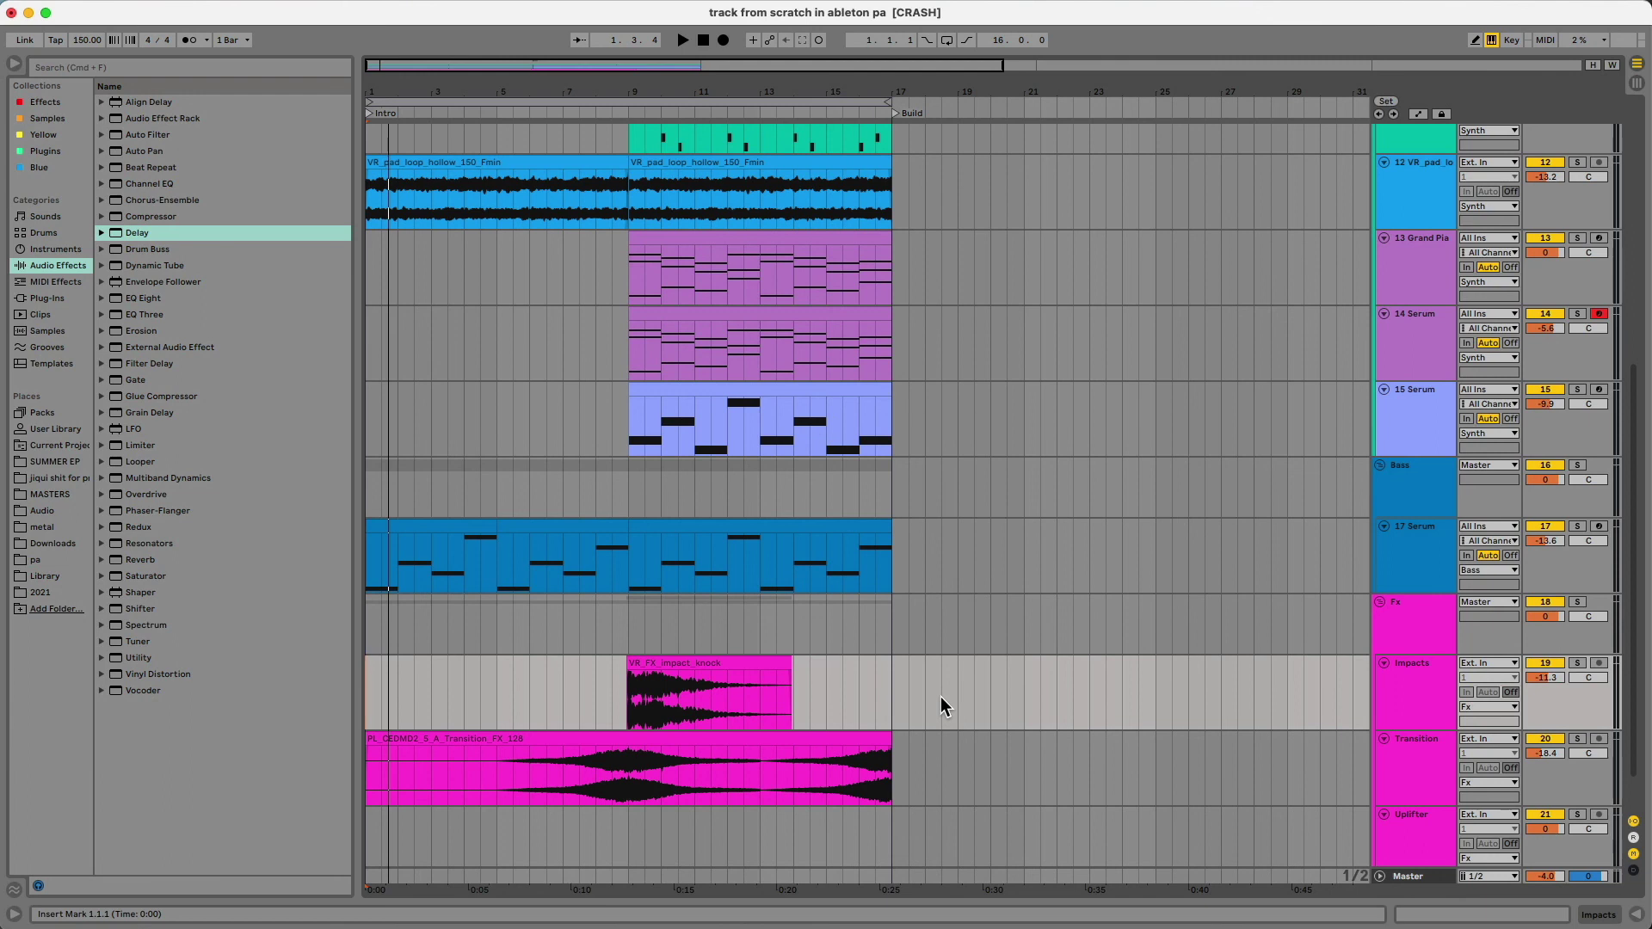